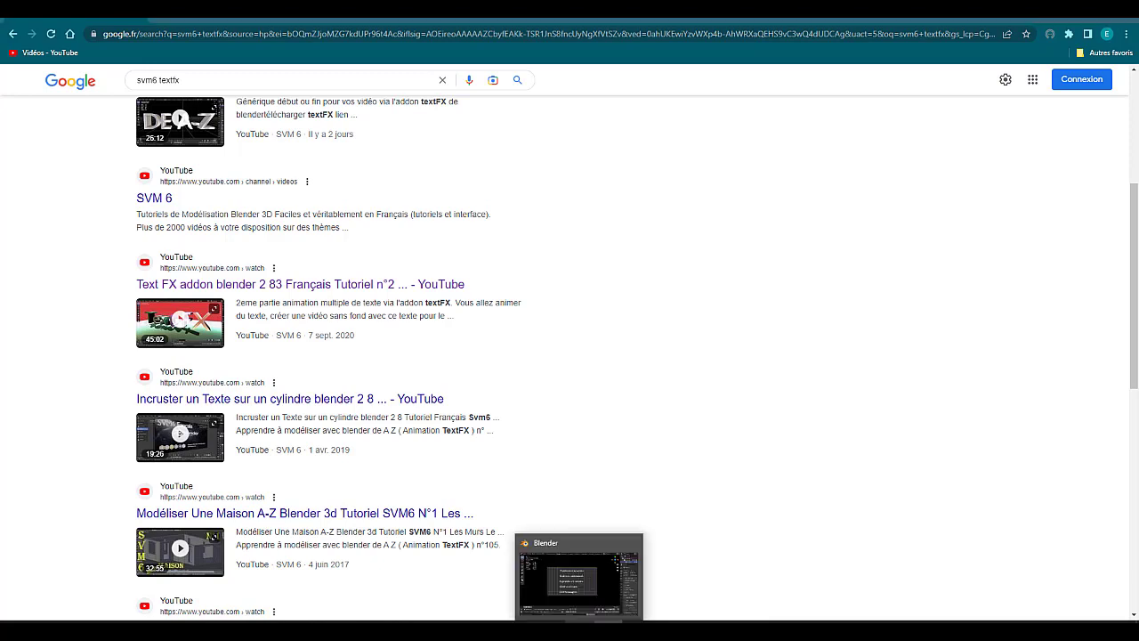
# - Switch to Blender and close the Google Chrome window
pyautogui.click(570, 583)
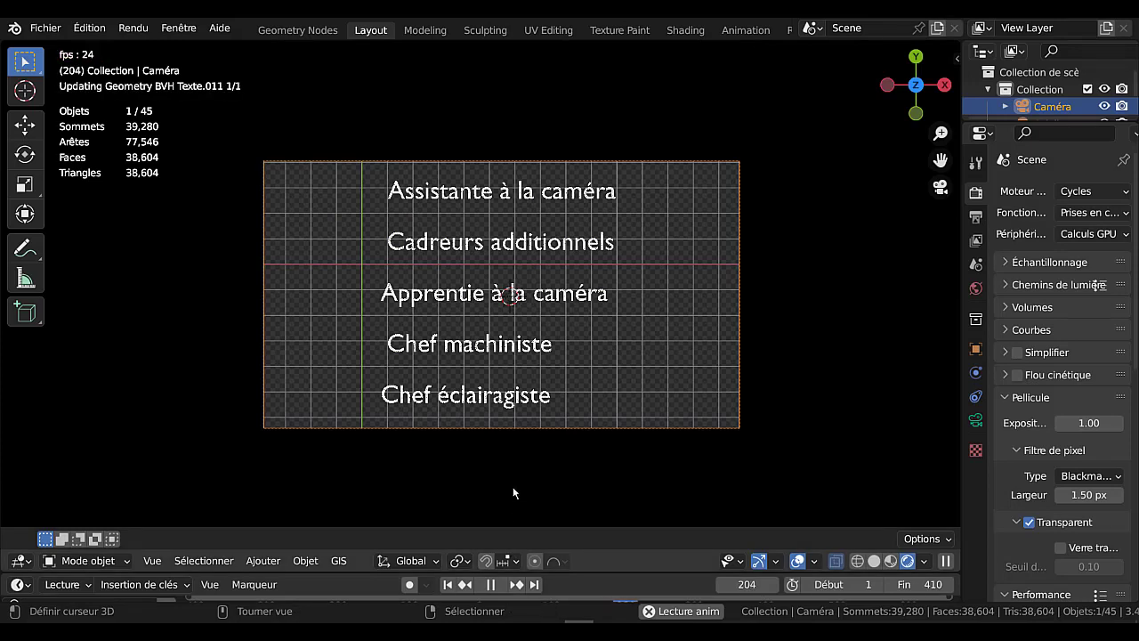
pyautogui.rightClick(608, 622)
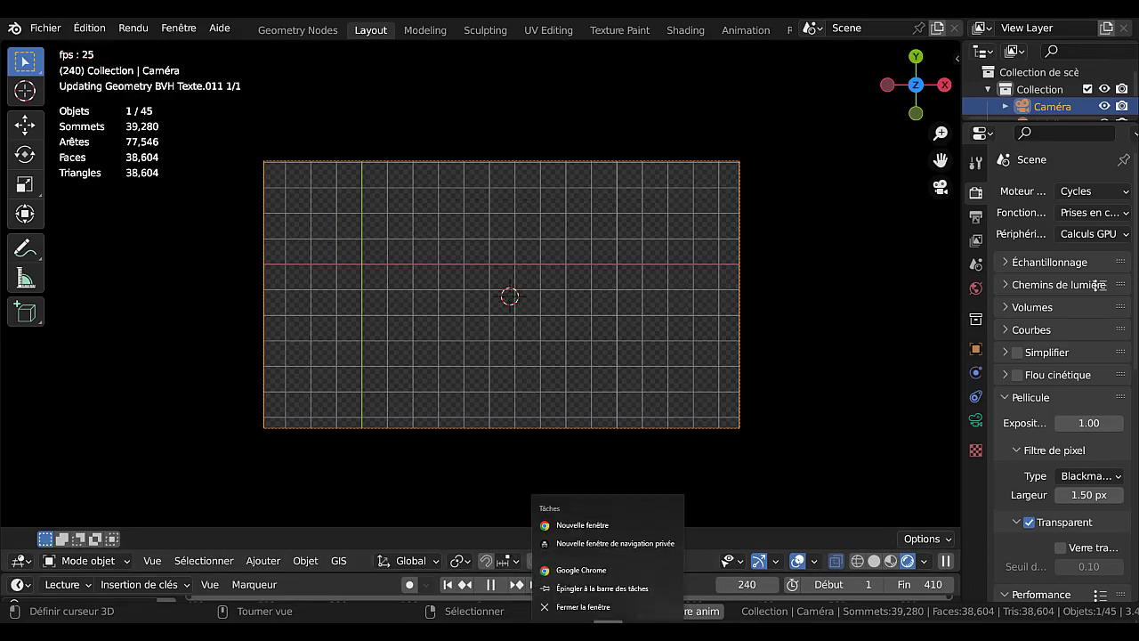
pyautogui.click(579, 607)
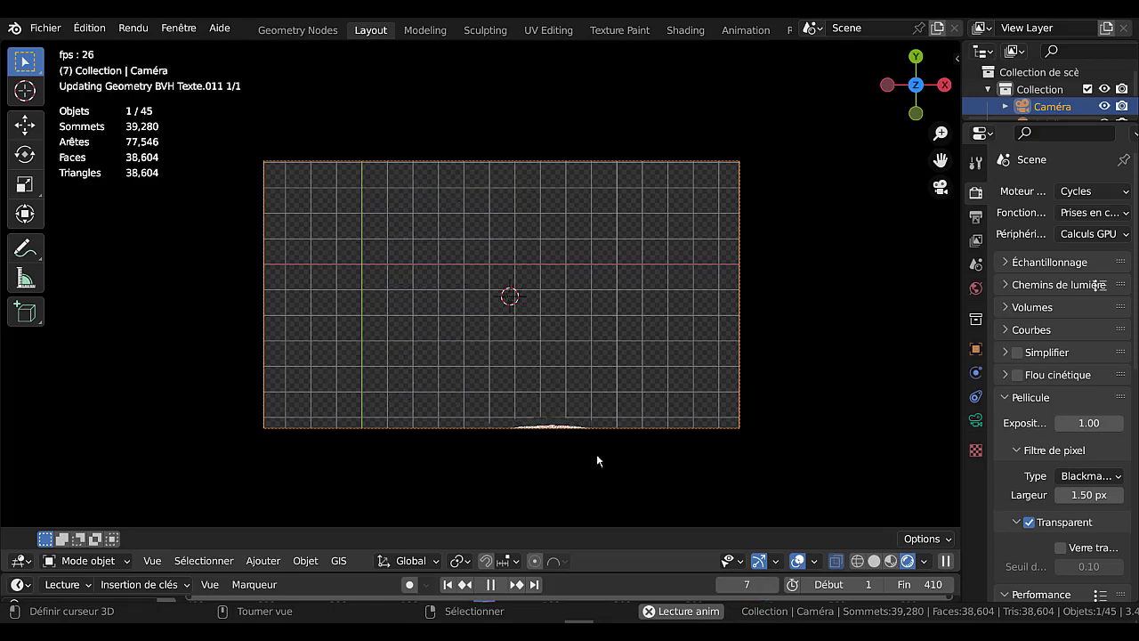
# - Stop the credits animation and scrub through it in an enlarged timeline below a widened 3D viewport
pyautogui.click(490, 583)
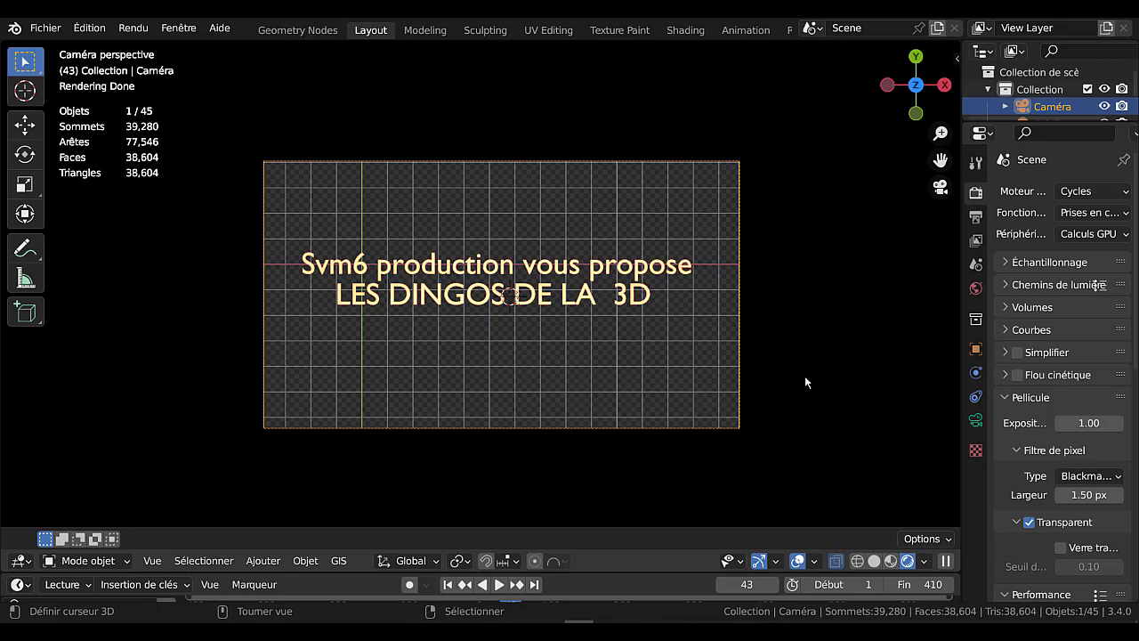
pyautogui.moveTo(962, 285); pyautogui.dragTo(1039, 285)
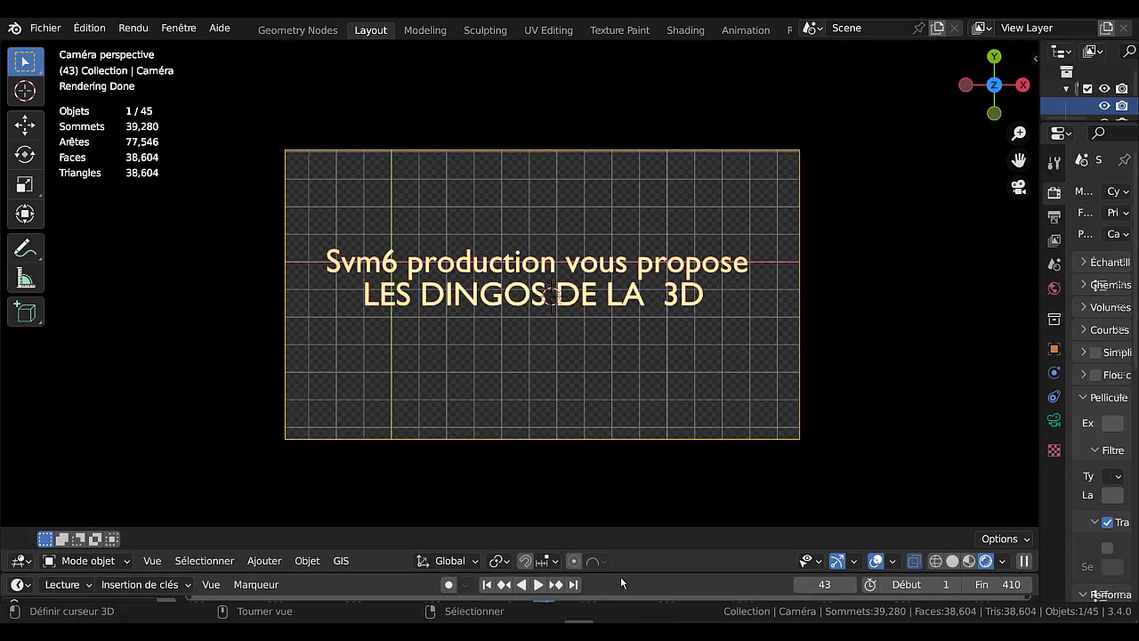
pyautogui.moveTo(621, 575); pyautogui.dragTo(573, 492)
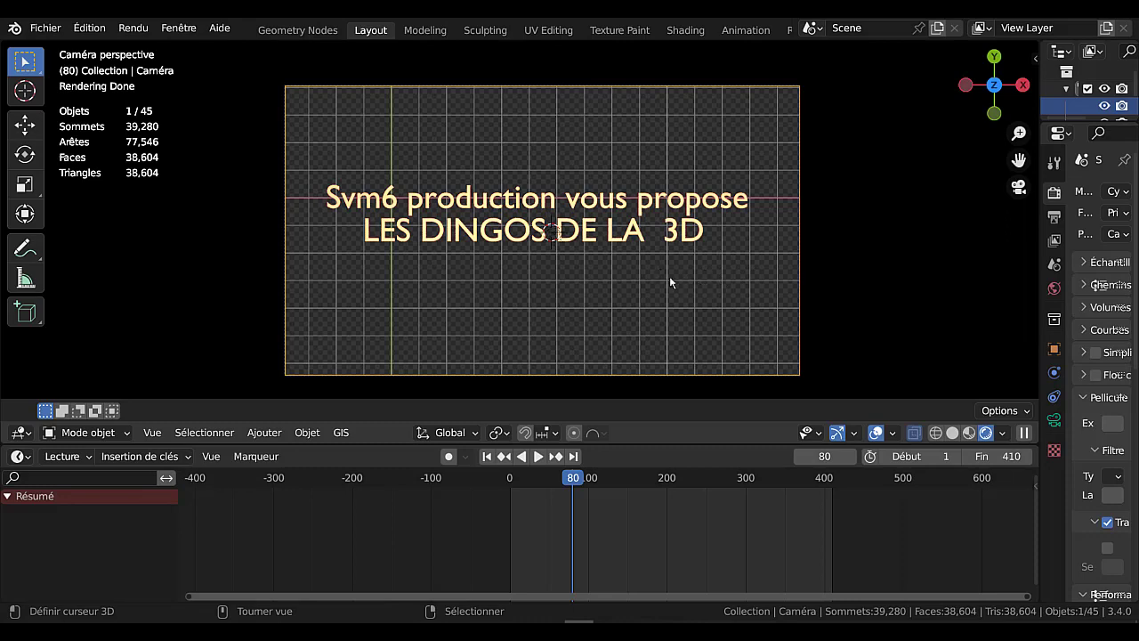
pyautogui.moveTo(572, 479); pyautogui.dragTo(599, 490)
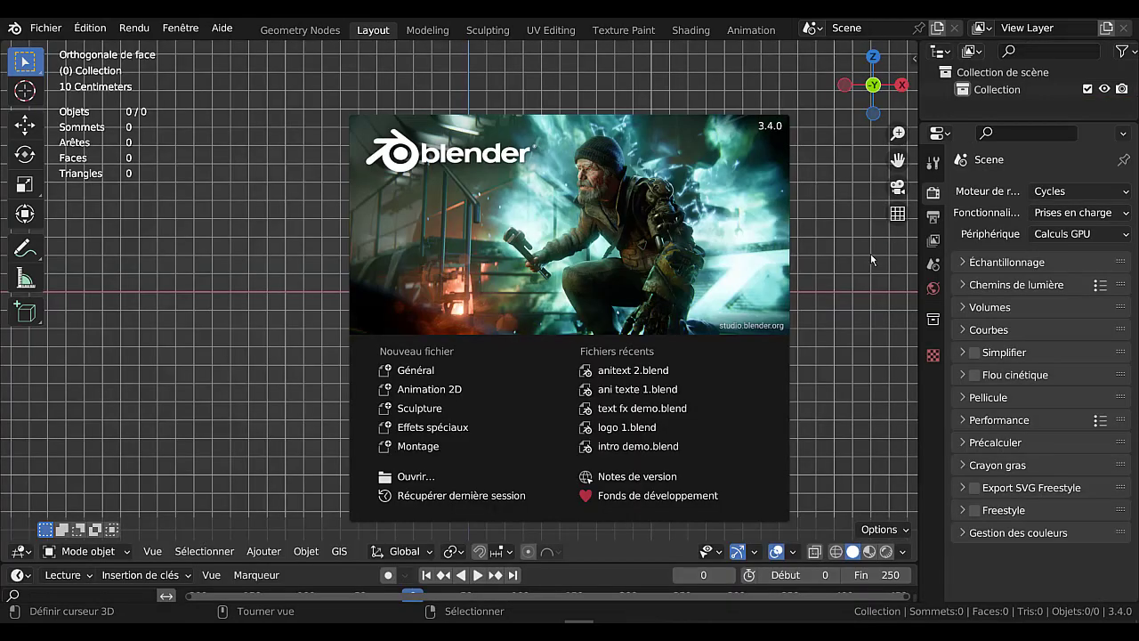
# - Dismiss the splash screen and change the 3D viewport area into a text editor
pyautogui.click(238, 243)
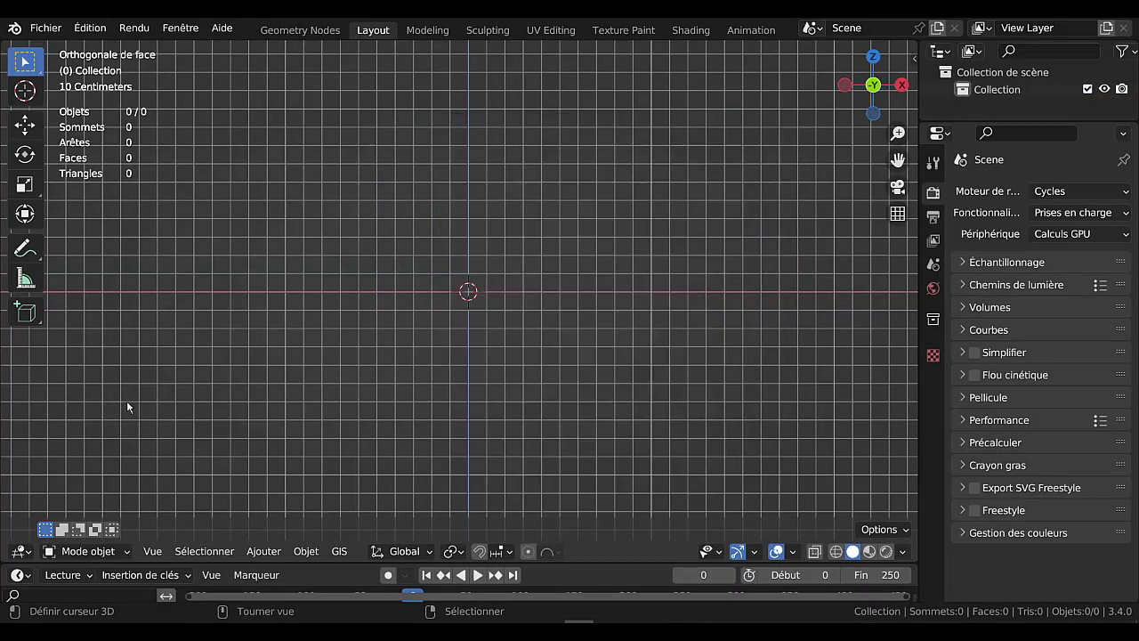
pyautogui.click(20, 552)
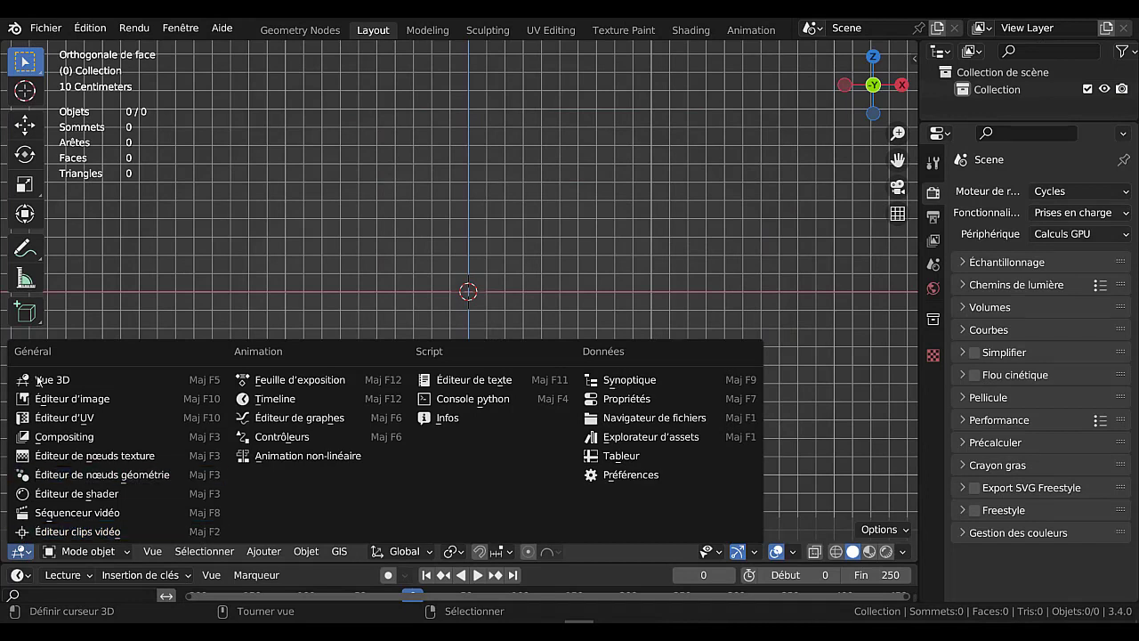
pyautogui.click(439, 380)
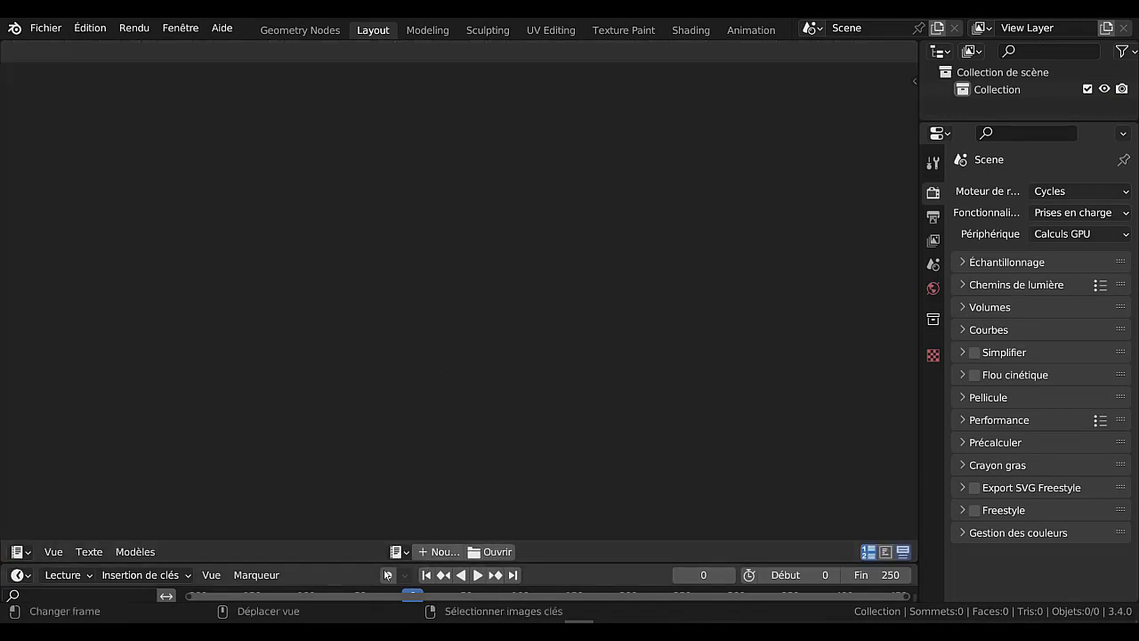
# - Open the file n12.txt from the Desktop (Bureau) in the text editor
pyautogui.click(483, 553)
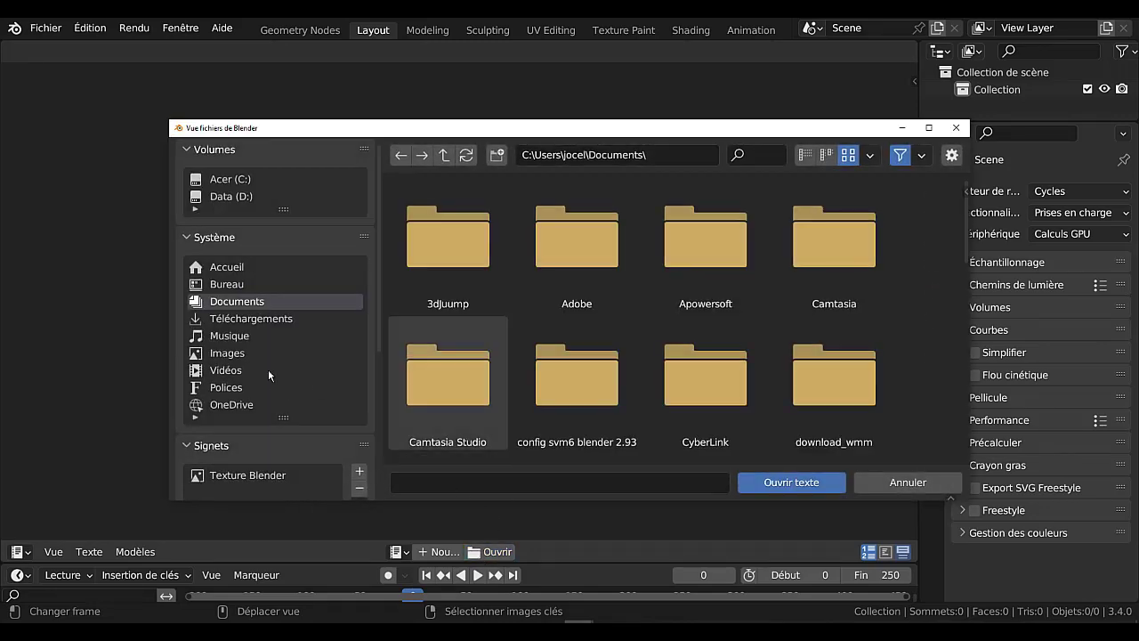
pyautogui.click(224, 285)
pyautogui.scroll(-10, 445, 424)
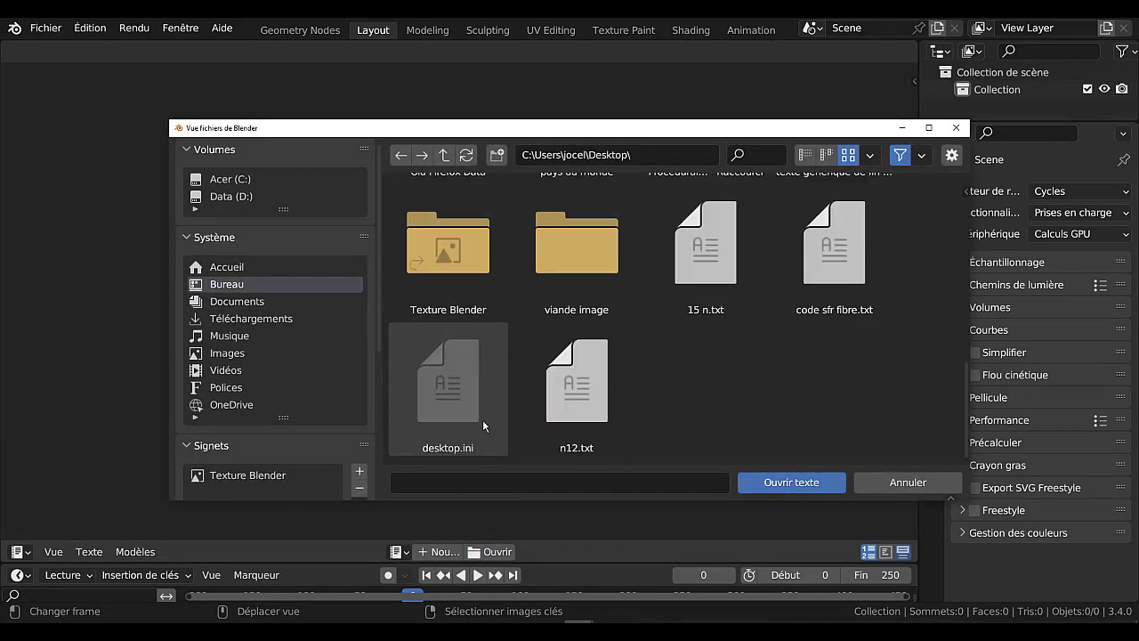
pyautogui.click(585, 403)
pyautogui.click(775, 483)
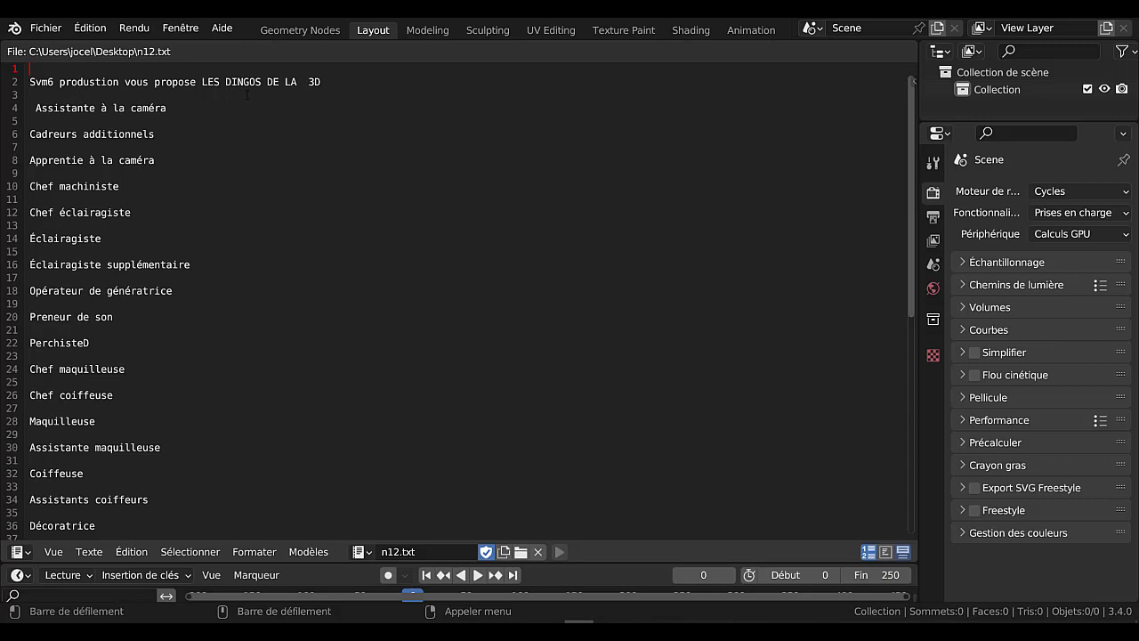
# - Convert the n12.txt text to 3D objects, with one object per line
pyautogui.click(89, 552)
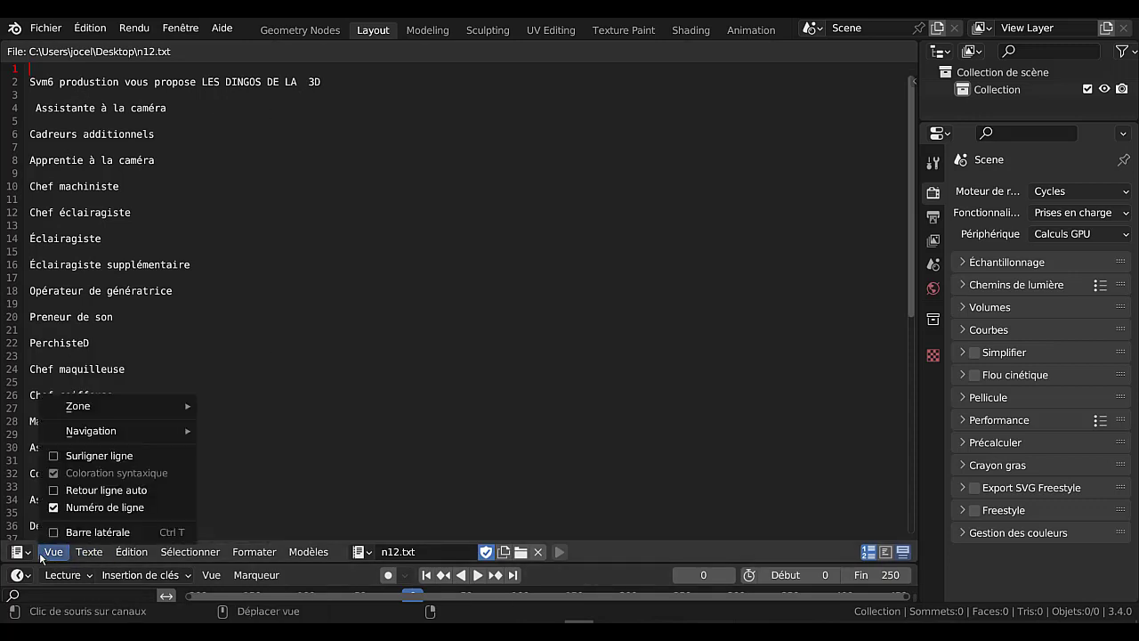
pyautogui.moveTo(141, 554)
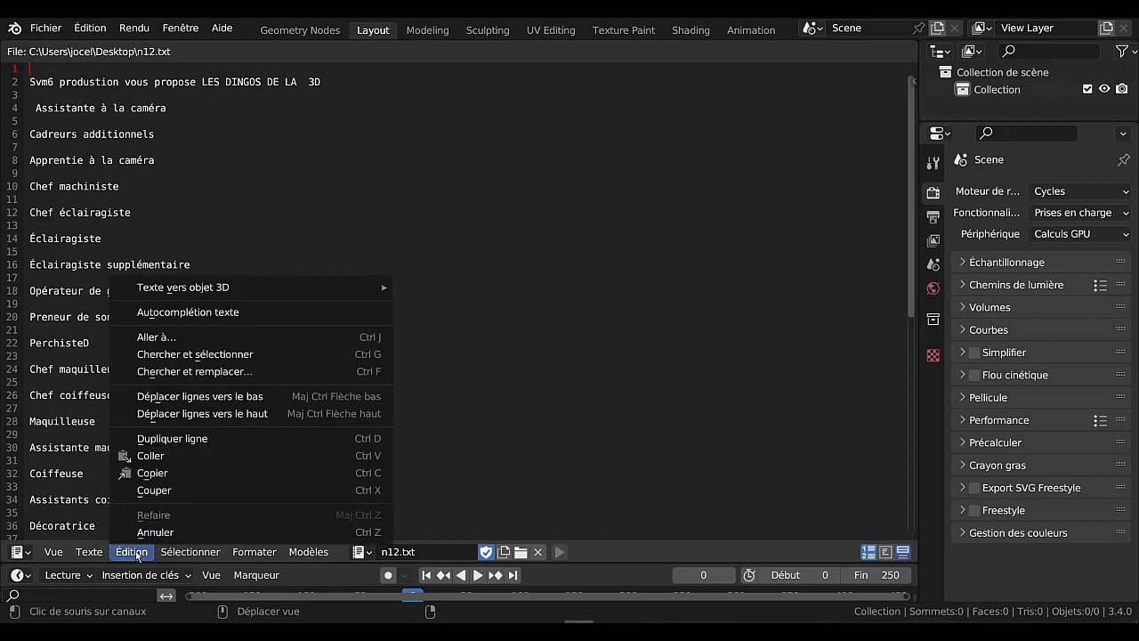
pyautogui.moveTo(178, 555)
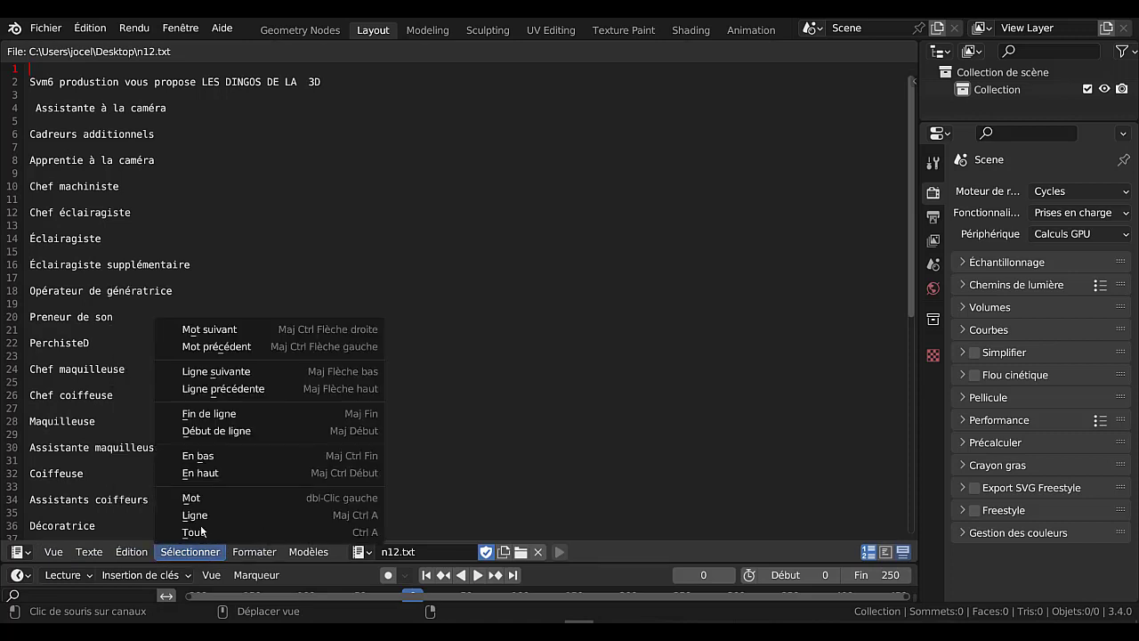
pyautogui.click(132, 552)
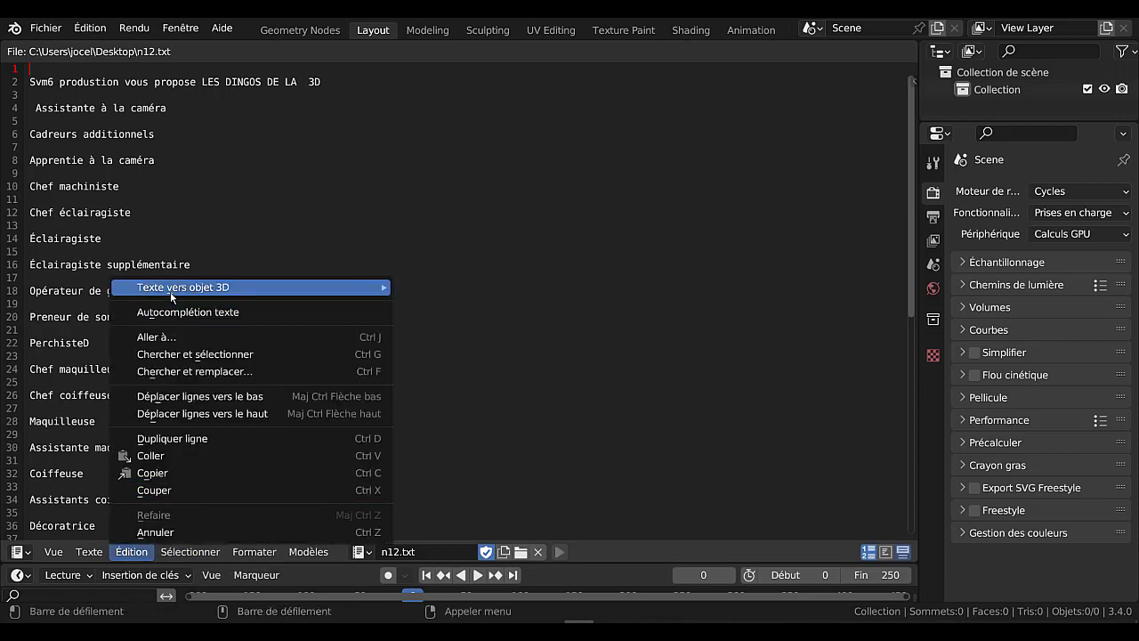
pyautogui.moveTo(189, 289)
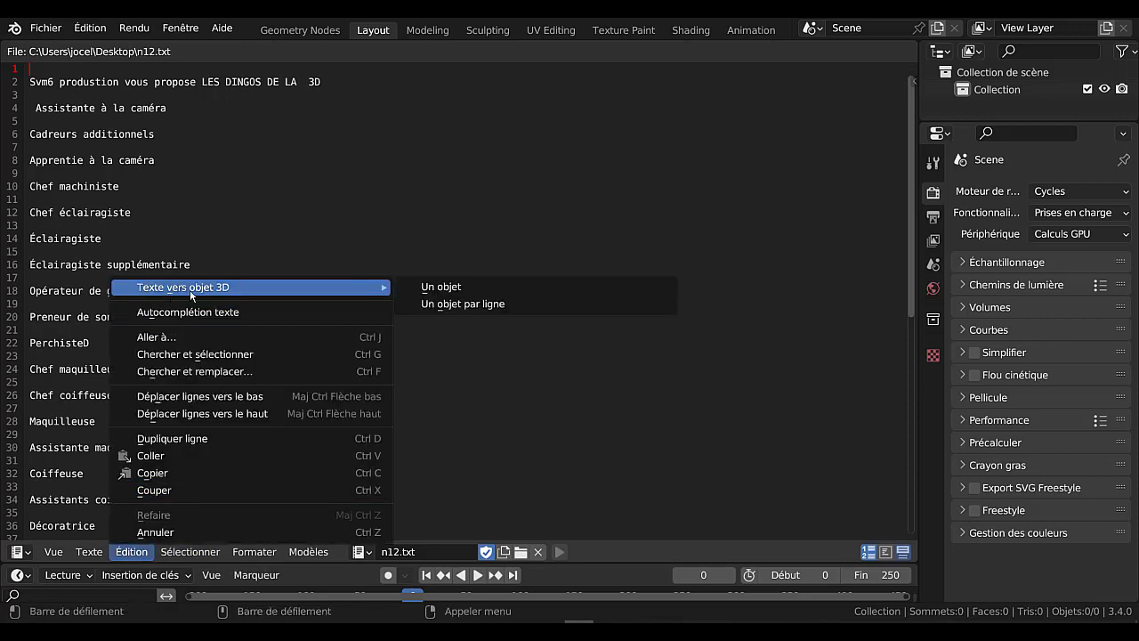
pyautogui.click(476, 305)
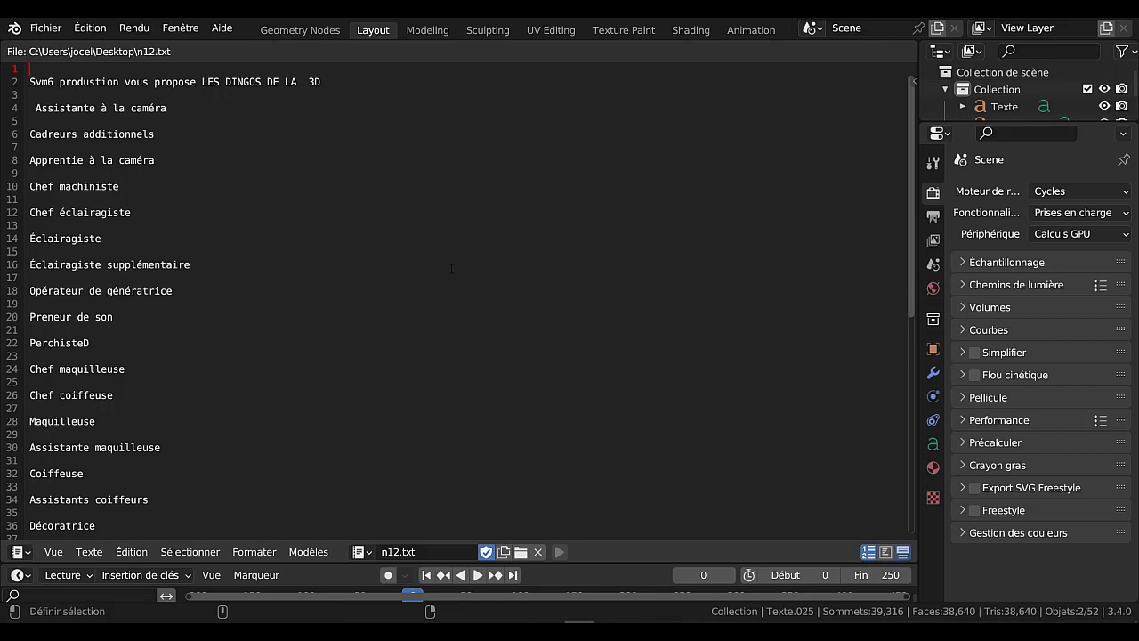
# - Turn the text editor back into a 3D view and show the credit text objects from above
pyautogui.hotkey('shift', 'F5')
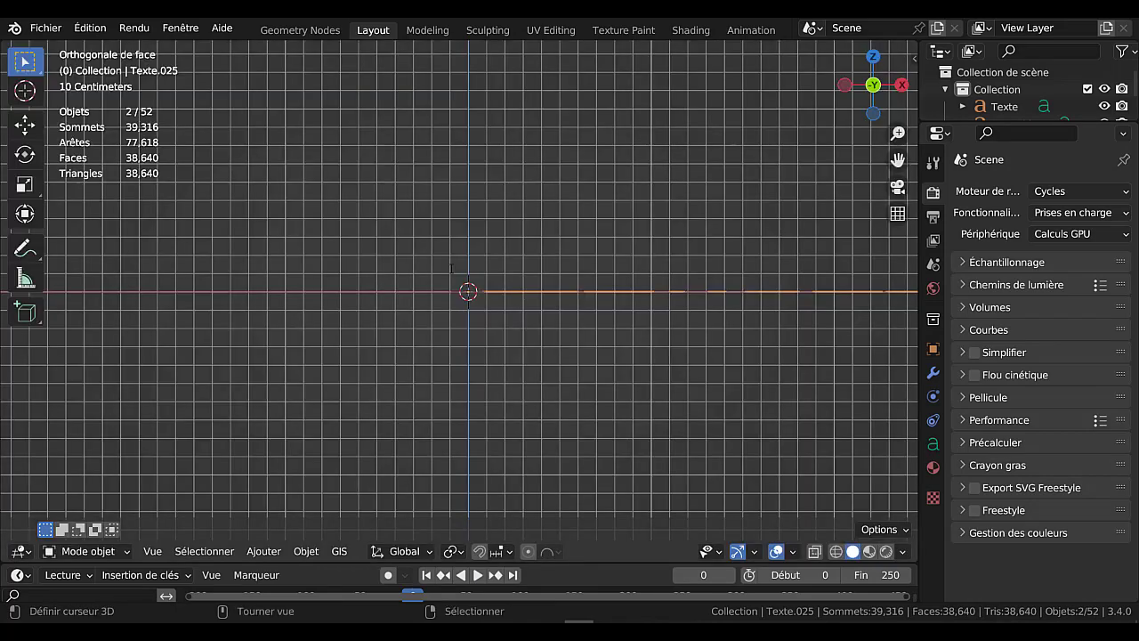
pyautogui.press('KP_7')
pyautogui.scroll(-8, 451, 268)
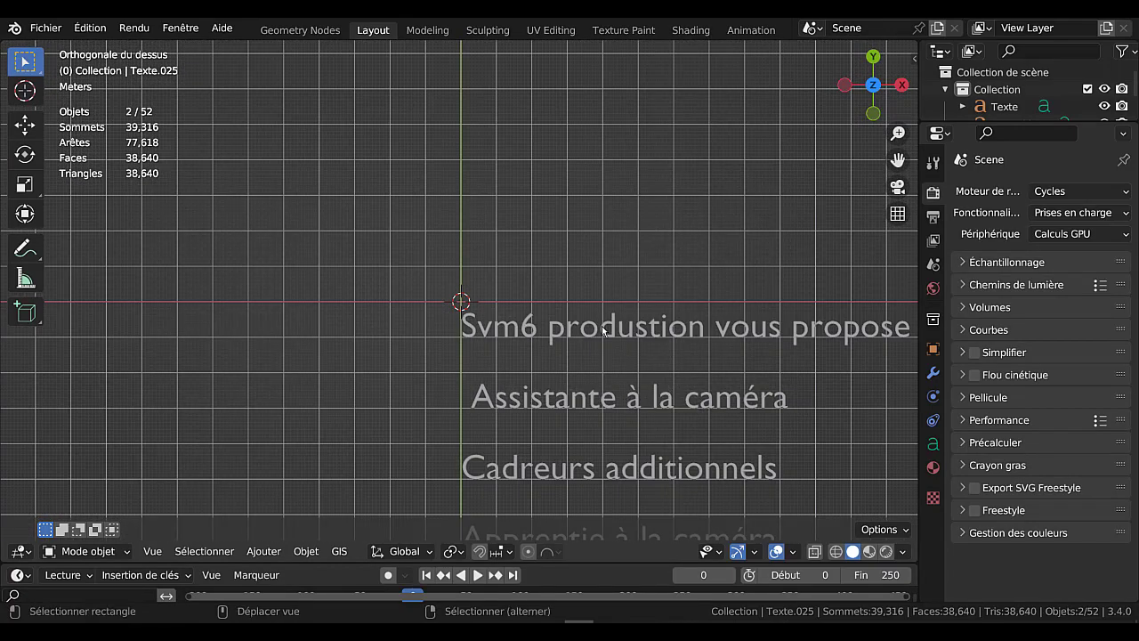
pyautogui.keyDown('shift'); pyautogui.moveTo(602, 329); pyautogui.dragTo(406, 212, button='middle'); pyautogui.keyUp('shift')
pyautogui.scroll(-3, 434, 245)
# - Break the title text onto a second line before "LES DINGOS DE LA 3D" and move it up, clear of the credits list
pyautogui.click(542, 251)
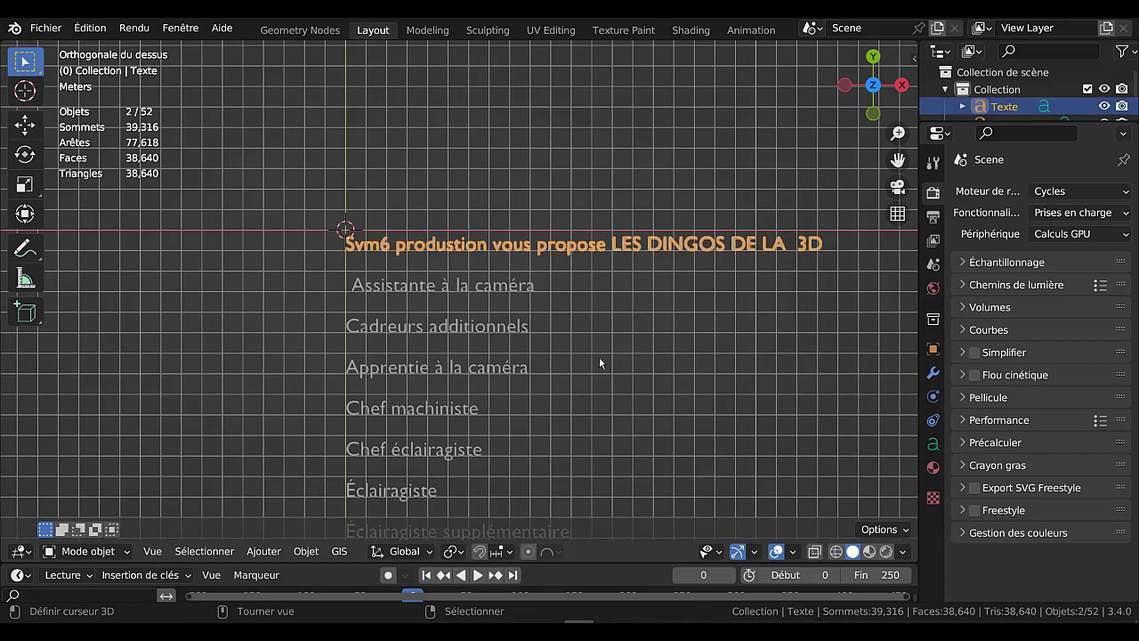
pyautogui.press('Tab')
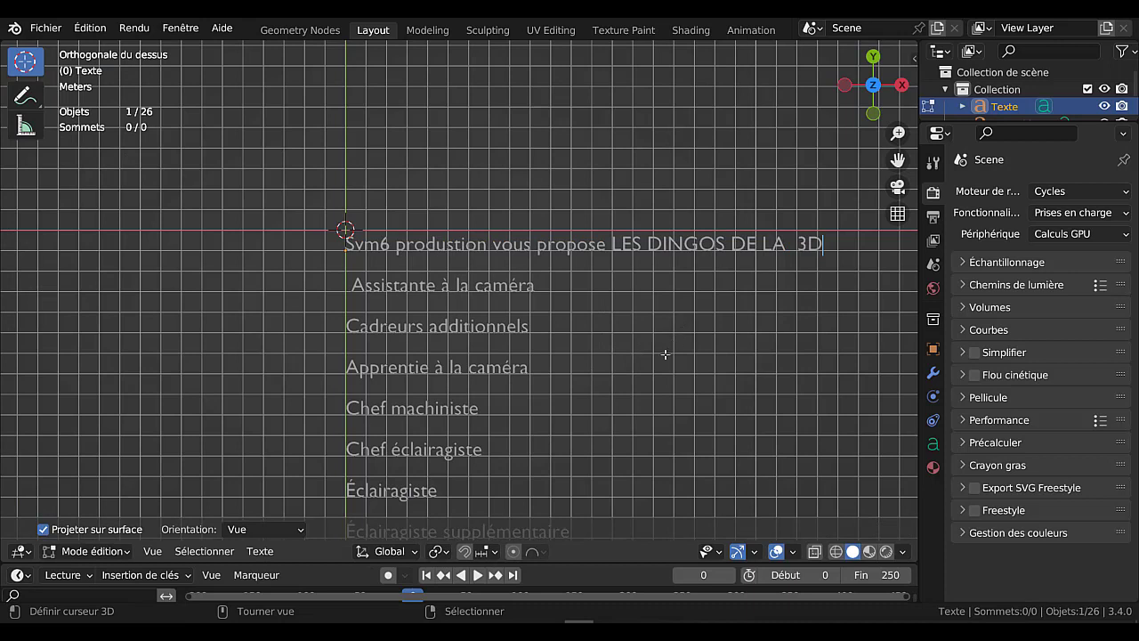
pyautogui.press('Left')
pyautogui.hotkey('ctrl', 'Left')
pyautogui.hotkey('ctrl', 'Left')
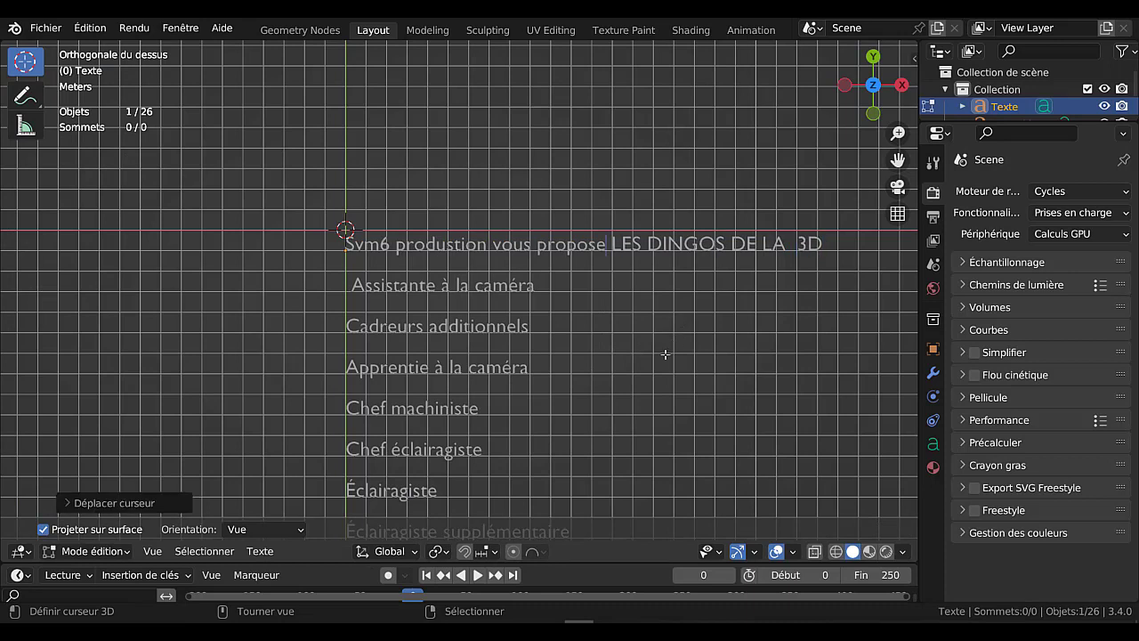
pyautogui.press('Return')
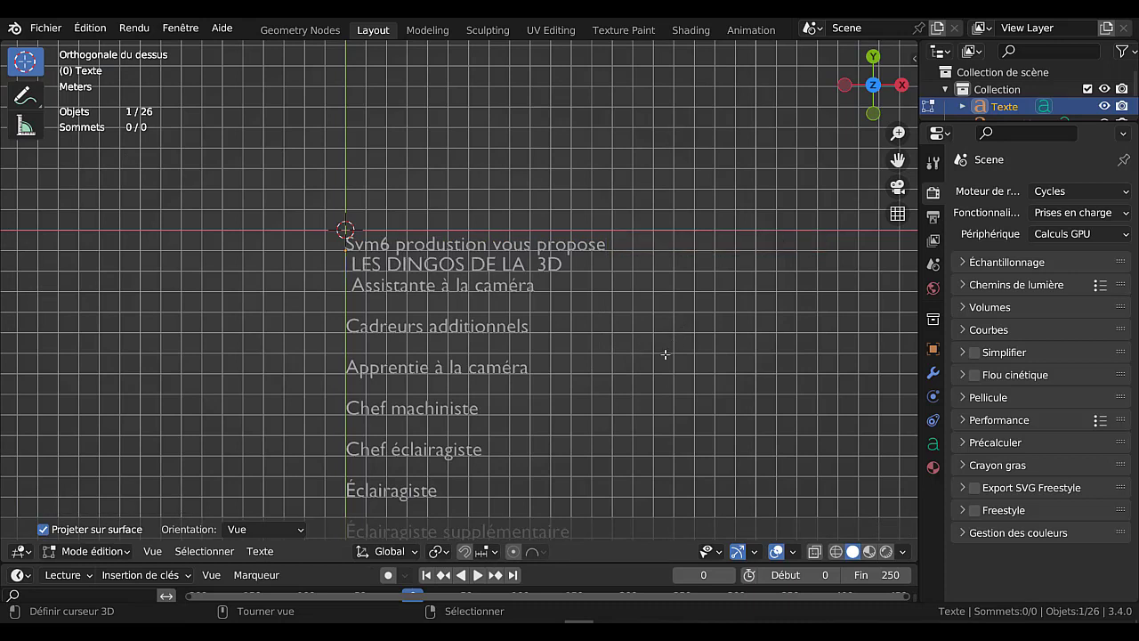
pyautogui.press('Tab')
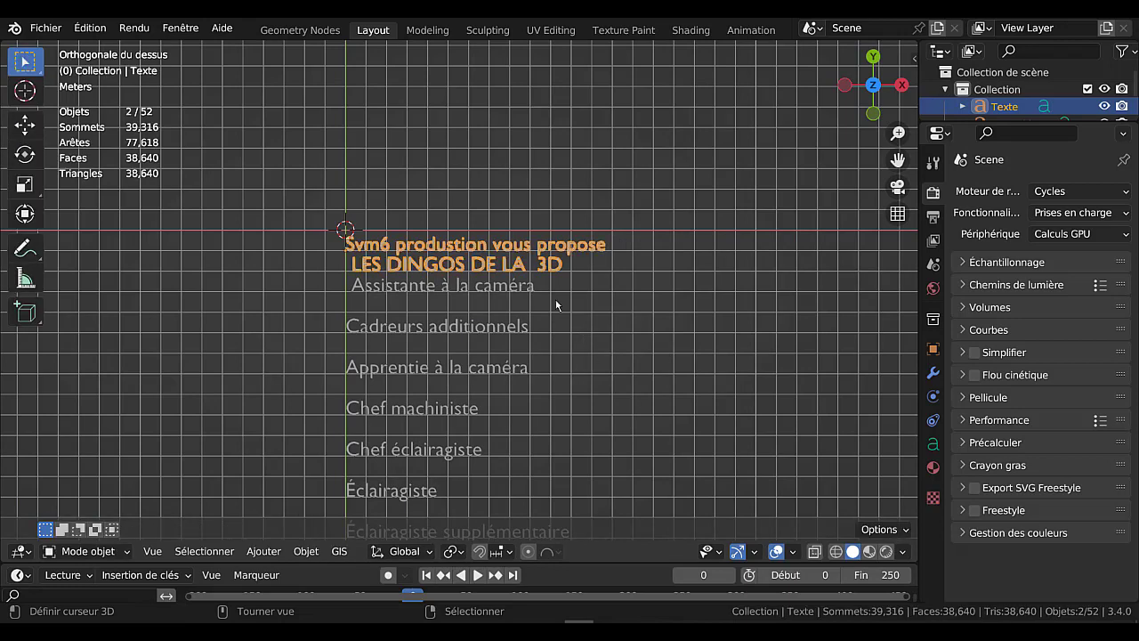
pyautogui.press('g')
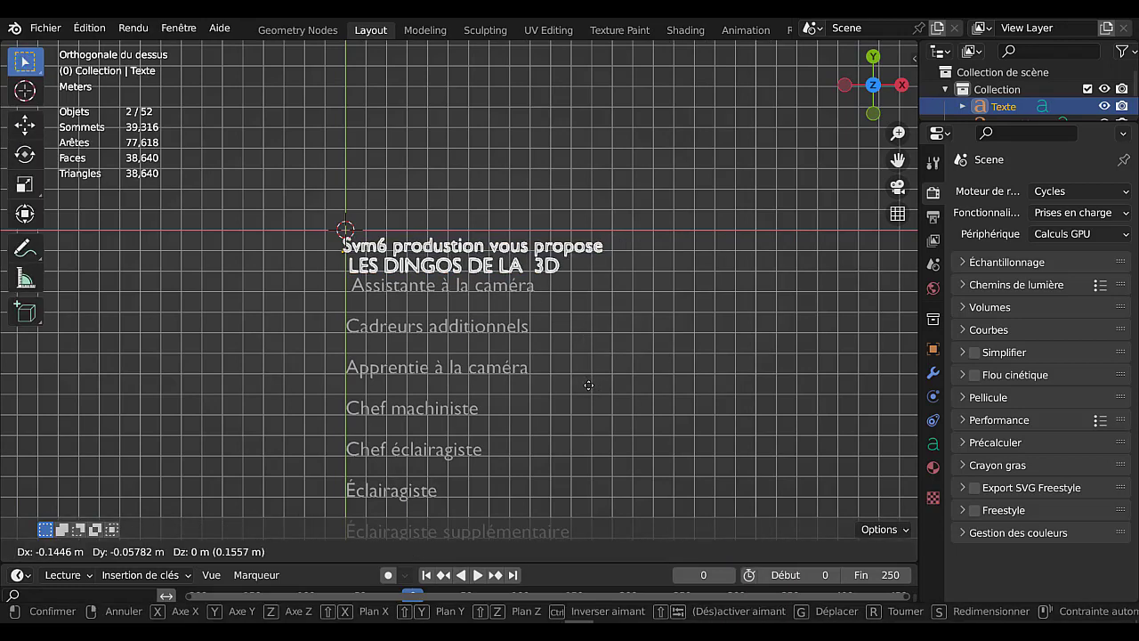
pyautogui.click(581, 319)
# - Delete "Svm6 produstion vous propose" and the line break from the title, keeping only "LES DINGOS DE LA 3D"
pyautogui.press('Tab')
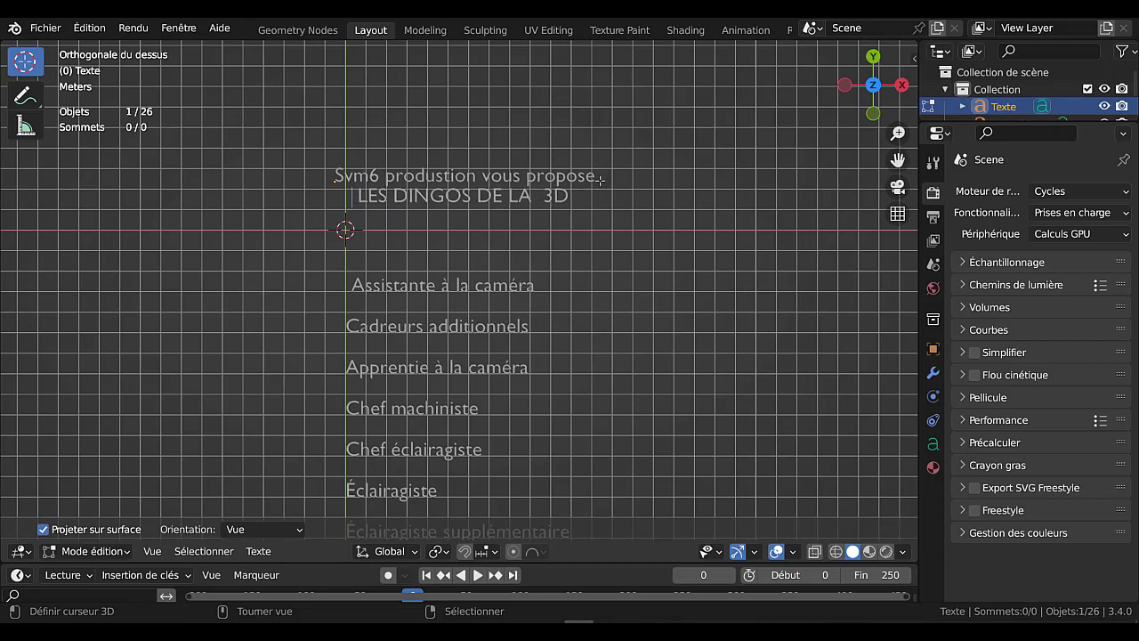
pyautogui.press('BackSpace')
pyautogui.press('BackSpace')
pyautogui.press('BackSpace')
pyautogui.press('BackSpace')
pyautogui.press('BackSpace')
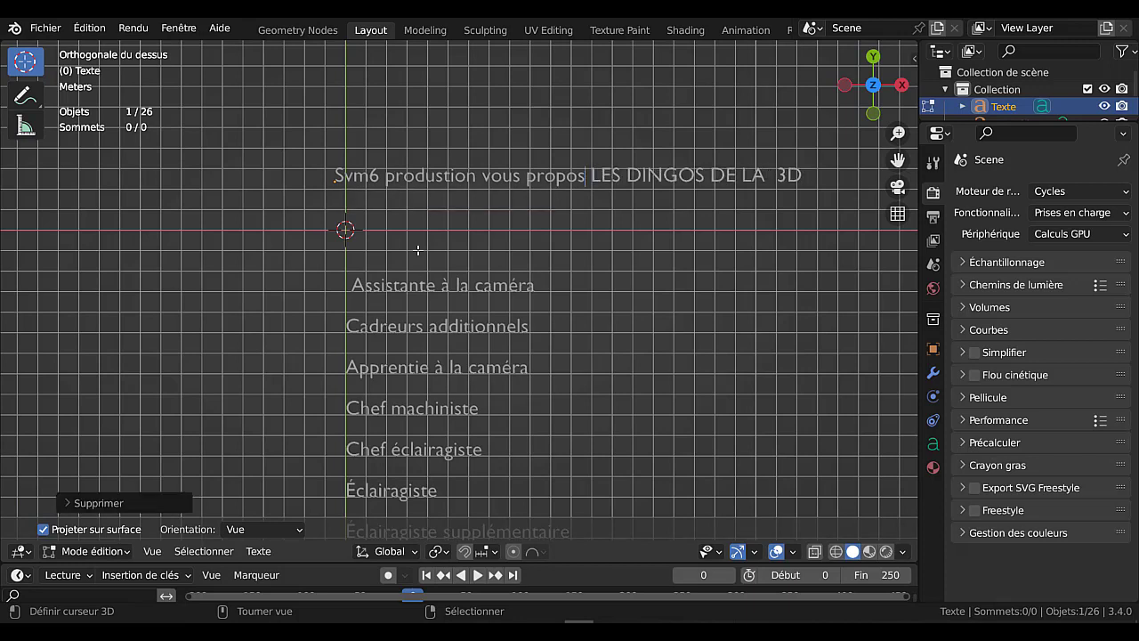
pyautogui.press('BackSpace')
pyautogui.press('BackSpace')
pyautogui.press('BackSpace')
pyautogui.press('BackSpace')
pyautogui.press('BackSpace')
pyautogui.press('BackSpace')
pyautogui.press('BackSpace')
pyautogui.press('BackSpace')
pyautogui.press('BackSpace')
pyautogui.press('BackSpace')
pyautogui.press('BackSpace')
pyautogui.press('BackSpace')
pyautogui.press('BackSpace')
pyautogui.press('BackSpace')
pyautogui.press('BackSpace')
pyautogui.press('BackSpace')
pyautogui.press('BackSpace')
pyautogui.press('BackSpace')
pyautogui.press('BackSpace')
pyautogui.press('BackSpace')
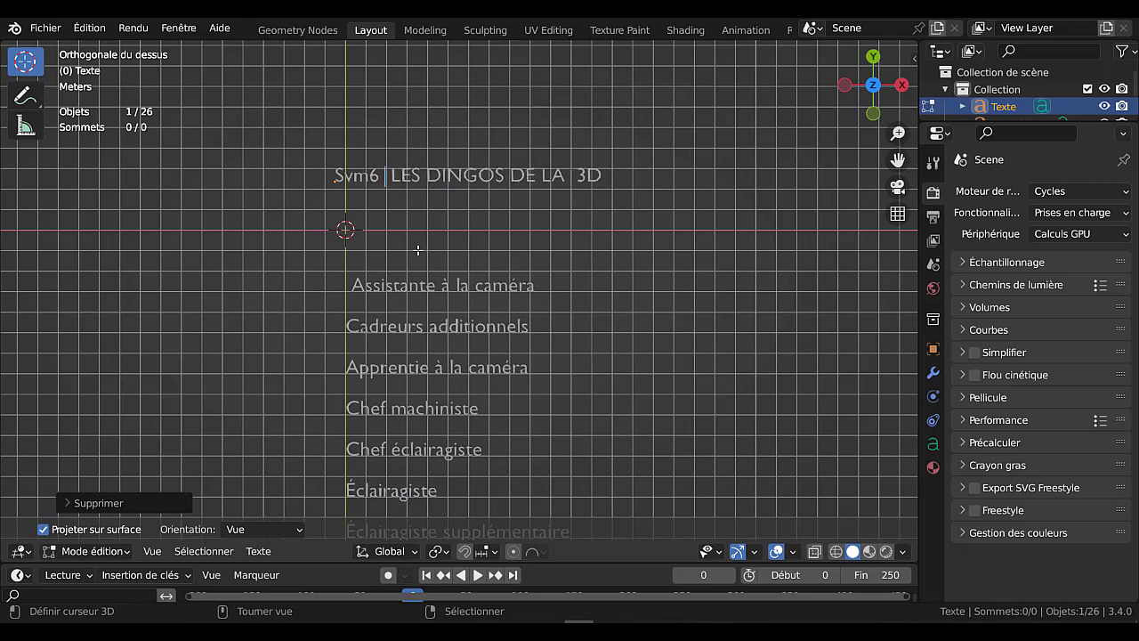
pyautogui.press('BackSpace')
pyautogui.press('BackSpace')
pyautogui.press('BackSpace')
pyautogui.press('BackSpace')
pyautogui.press('BackSpace')
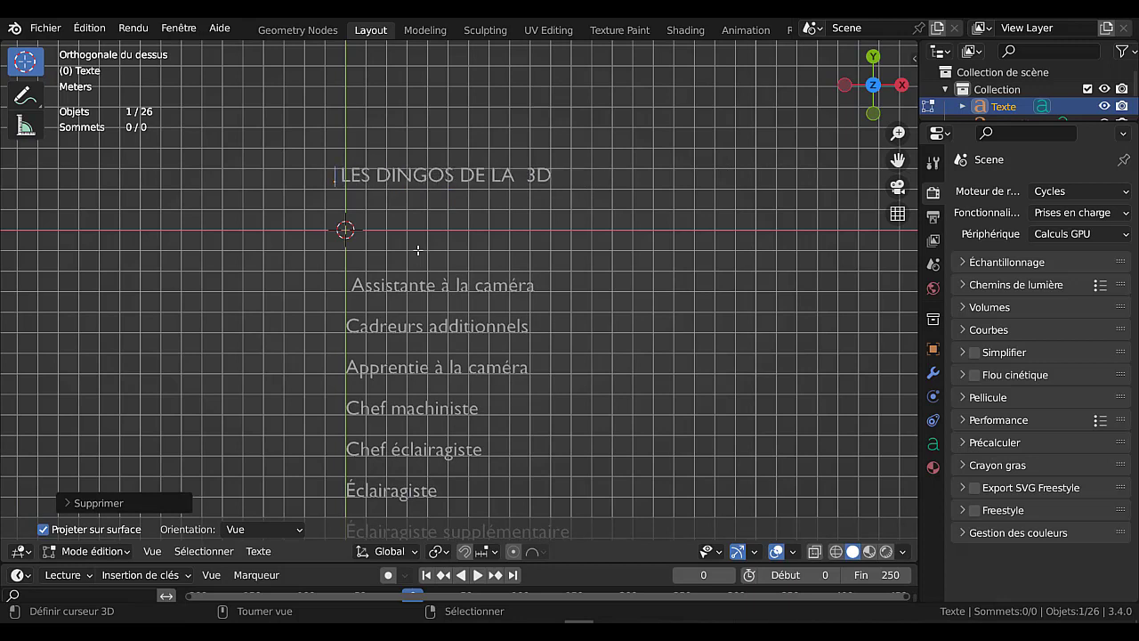
pyautogui.press('Tab')
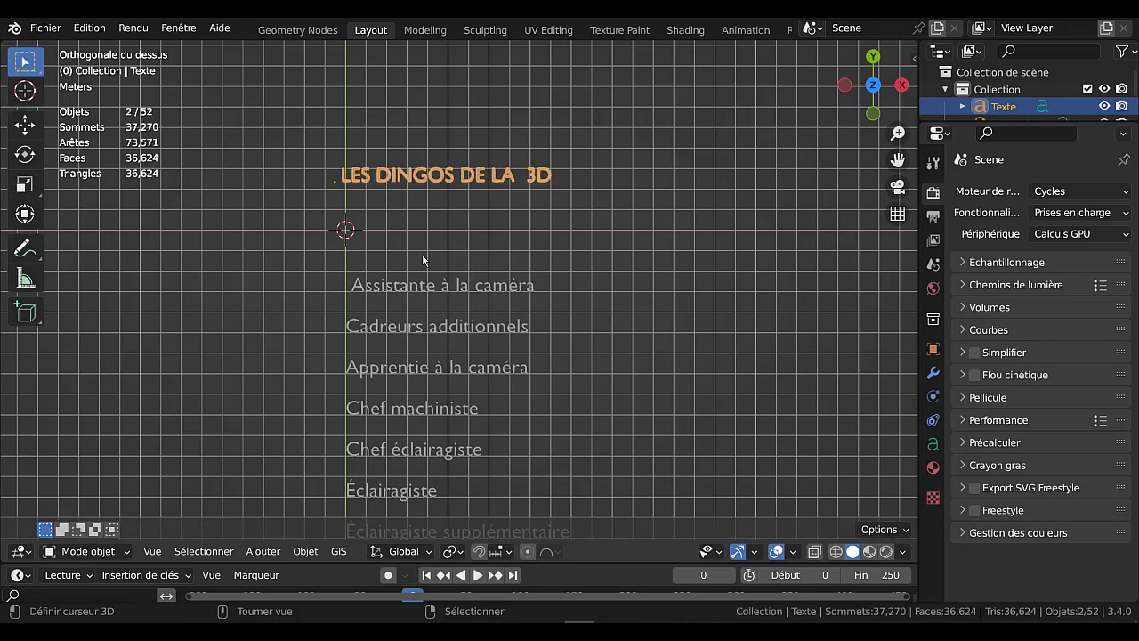
# - Add a camera to the scene and align it to the current top view
pyautogui.click(264, 552)
pyautogui.click(259, 281)
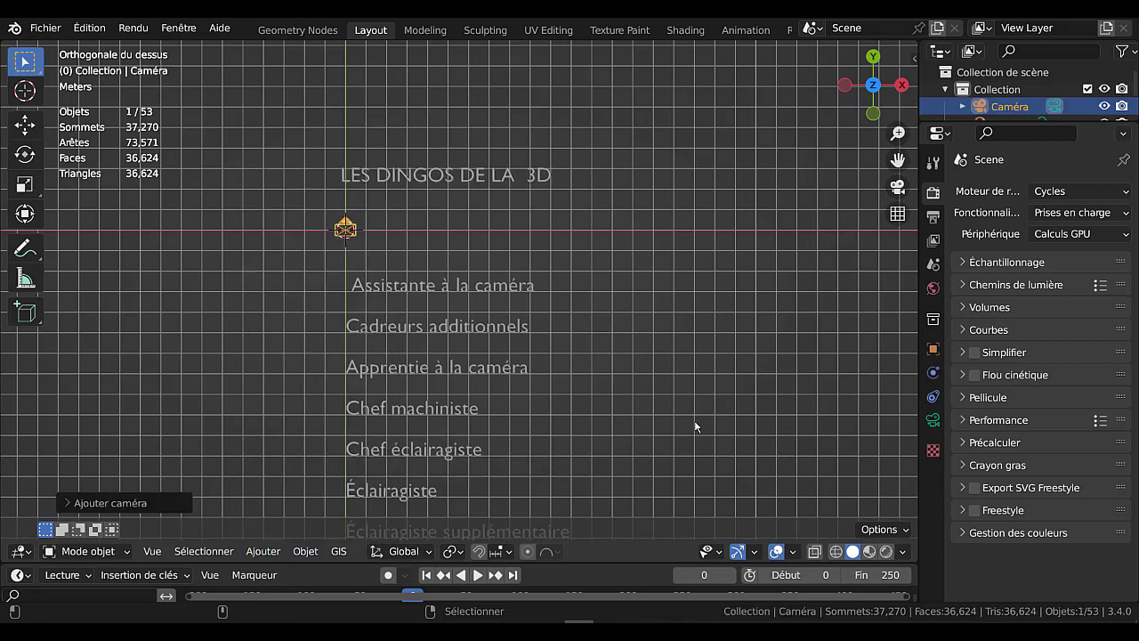
pyautogui.press('ctrl+alt+KP_0')
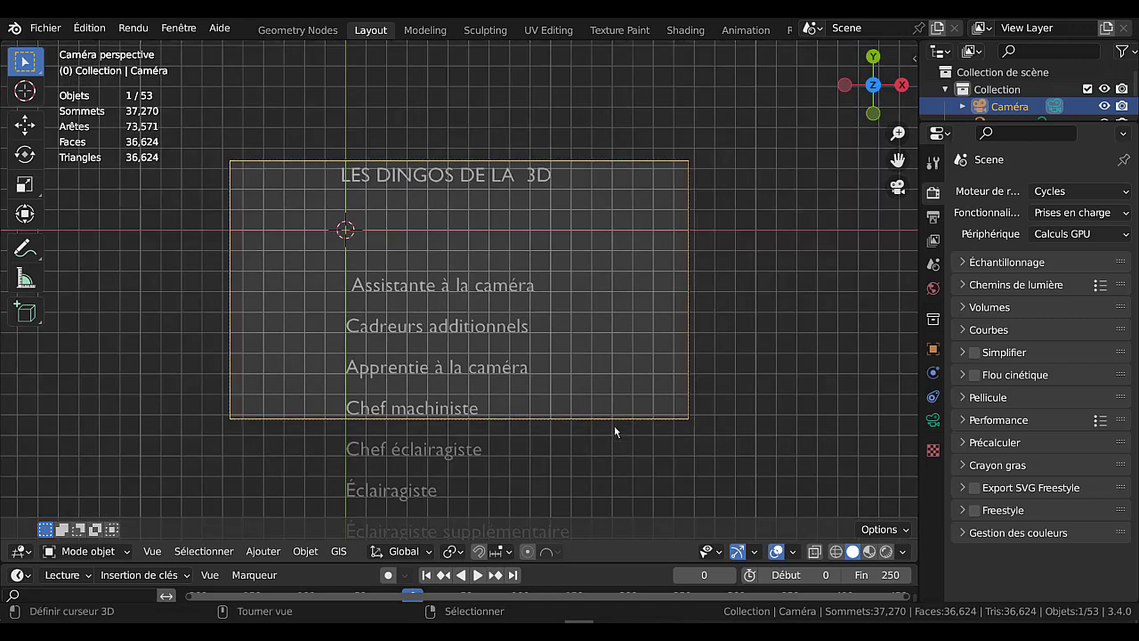
# - Move the camera up so the title sits near the centre of its frame
pyautogui.press('g')
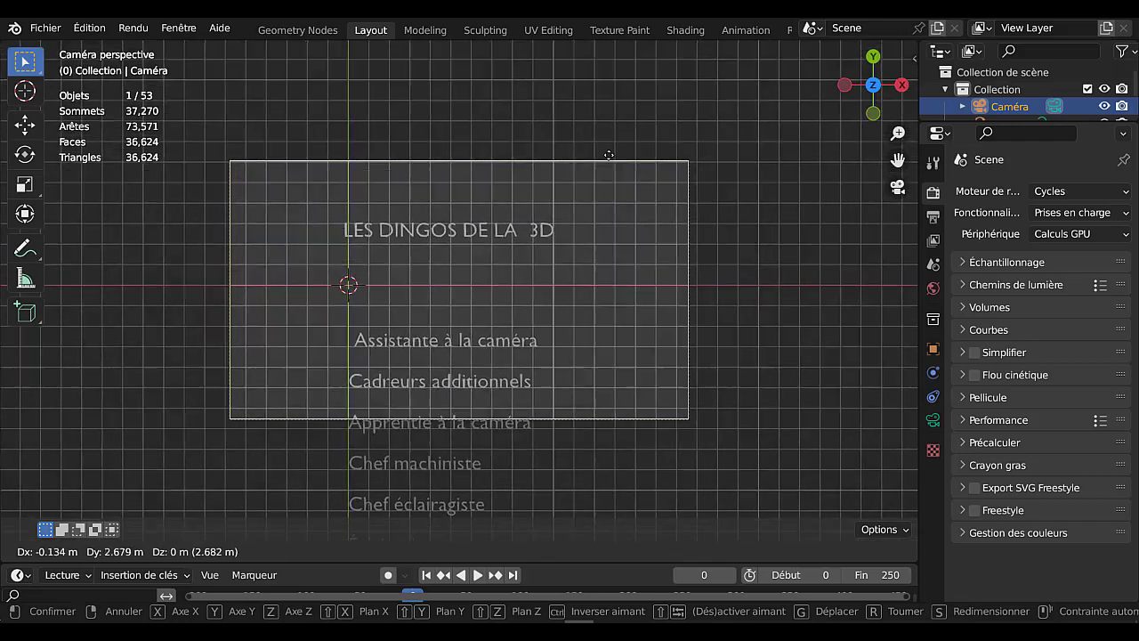
pyautogui.click(570, 371)
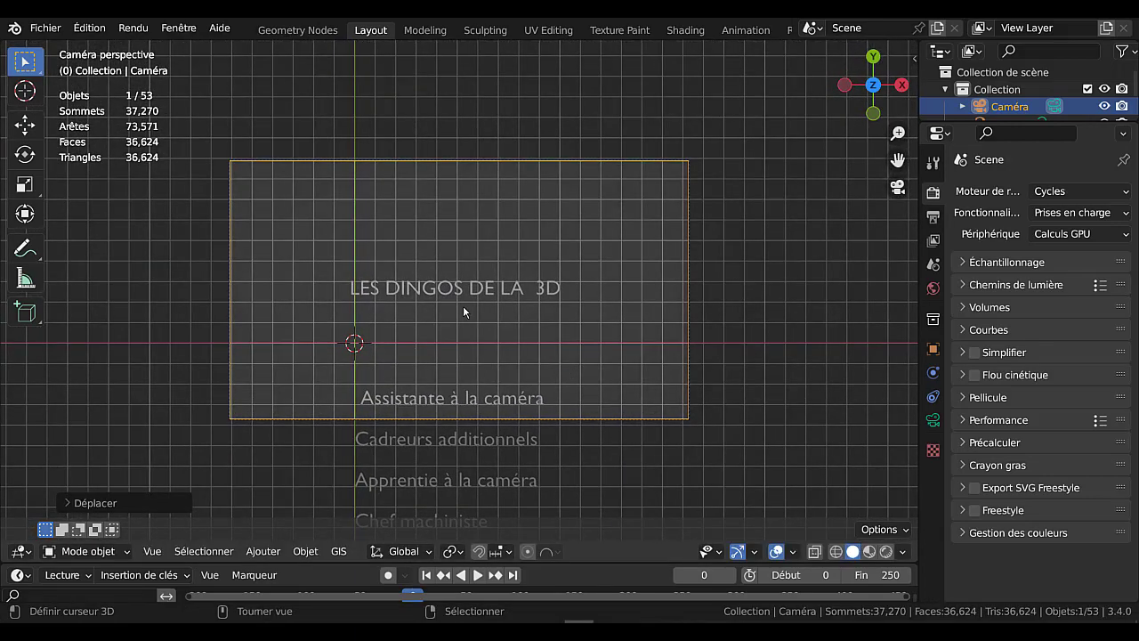
pyautogui.click(188, 552)
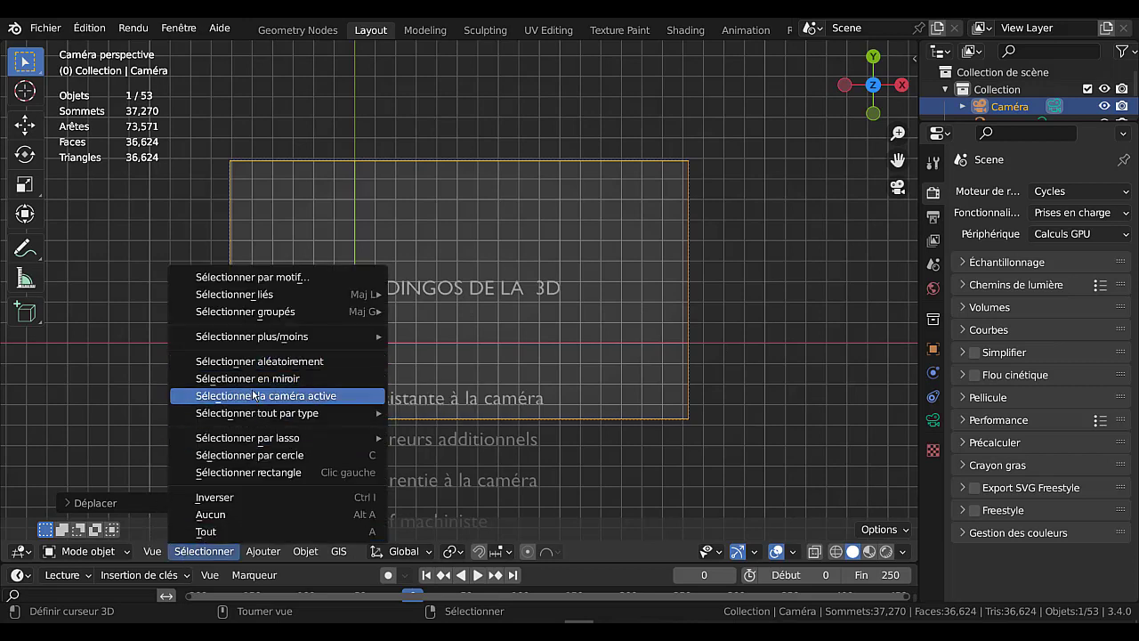
pyautogui.click(196, 503)
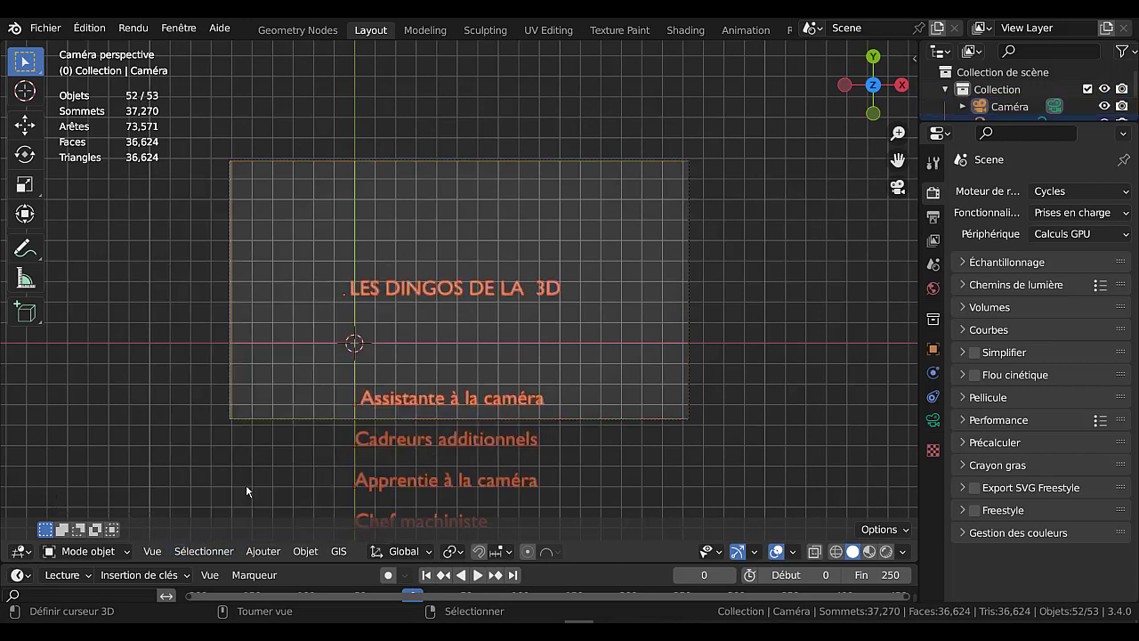
pyautogui.click(478, 292)
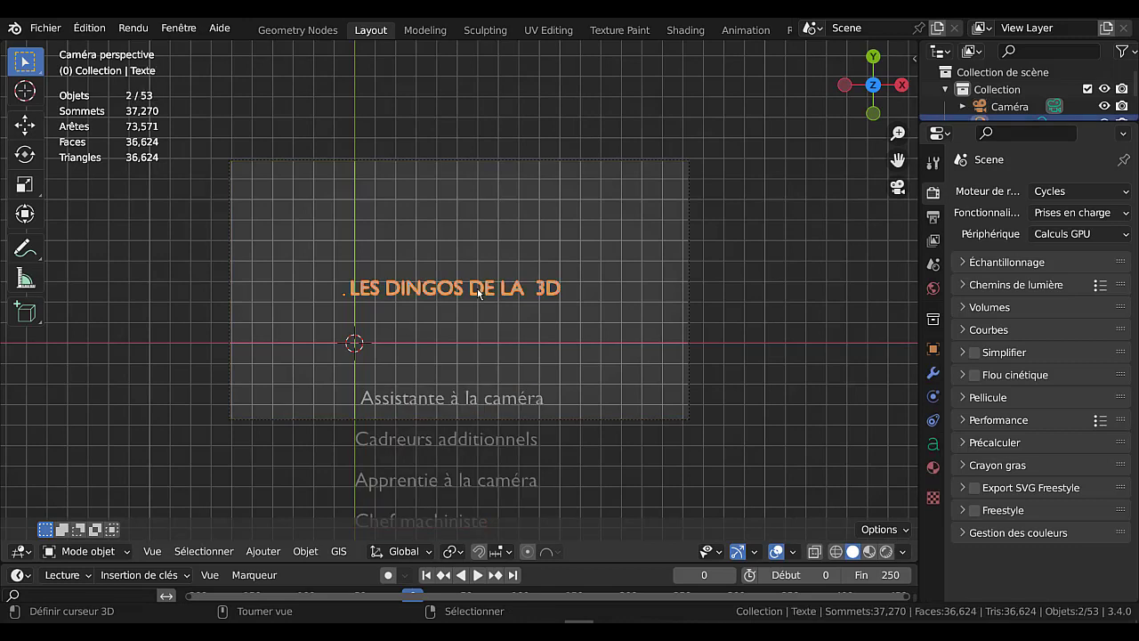
pyautogui.click(503, 405)
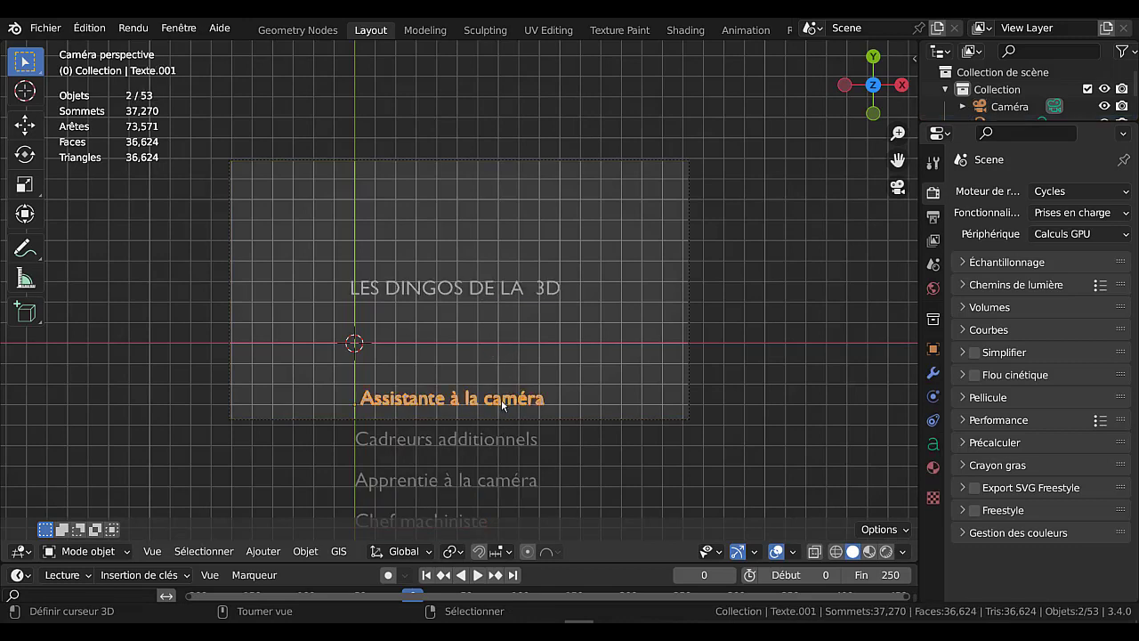
# - Select all the credit lines except the title and the camera, and move them down below the camera frame
pyautogui.press('a')
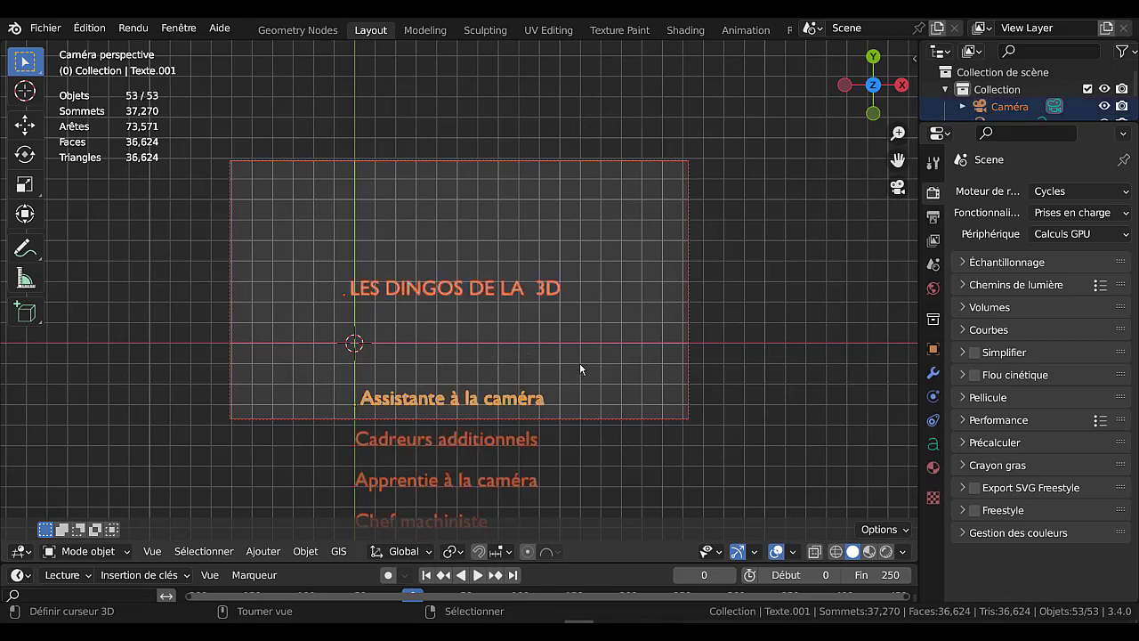
pyautogui.keyDown('shift'); pyautogui.click(502, 295); pyautogui.keyUp('shift')
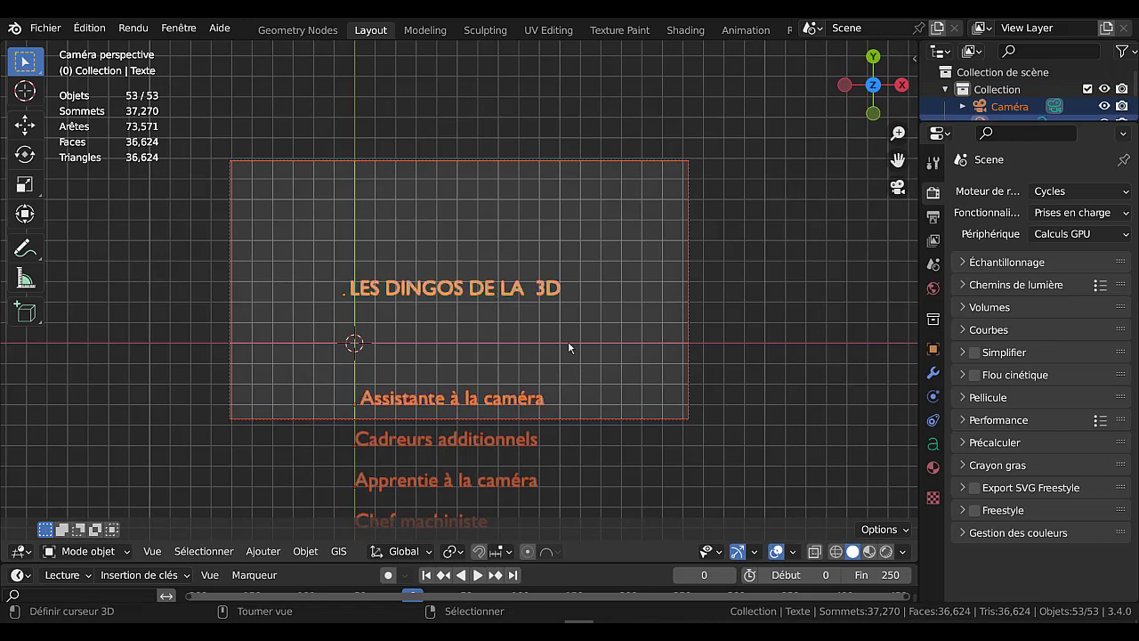
pyautogui.keyDown('shift'); pyautogui.click(689, 279); pyautogui.keyUp('shift')
pyautogui.keyDown('shift'); pyautogui.click(687, 282); pyautogui.keyUp('shift')
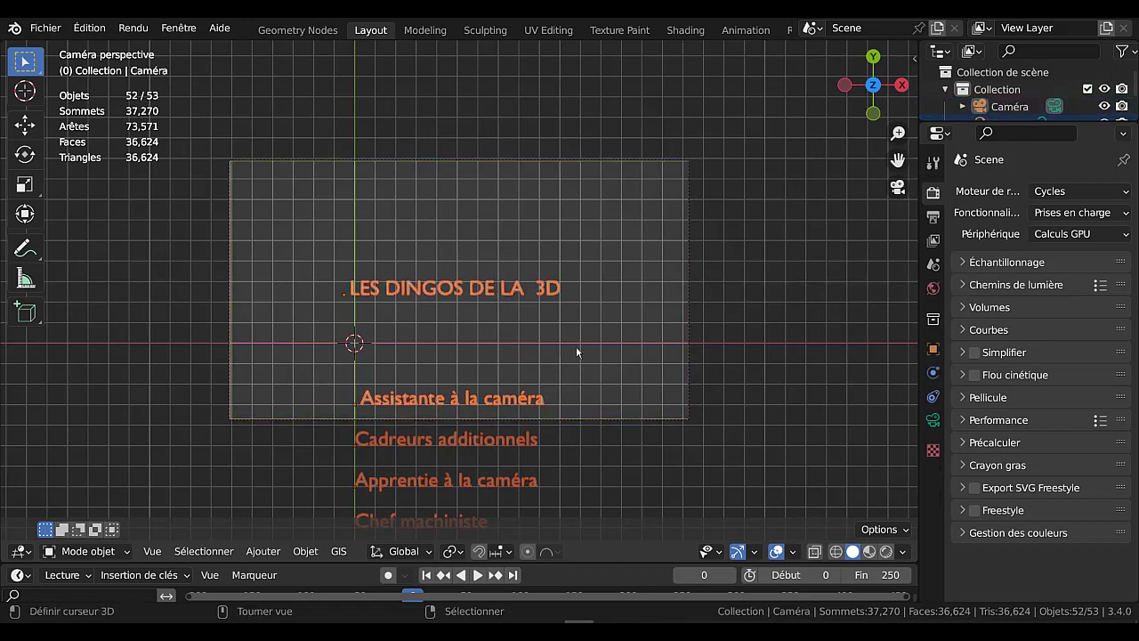
pyautogui.keyDown('shift'); pyautogui.click(502, 290); pyautogui.keyUp('shift')
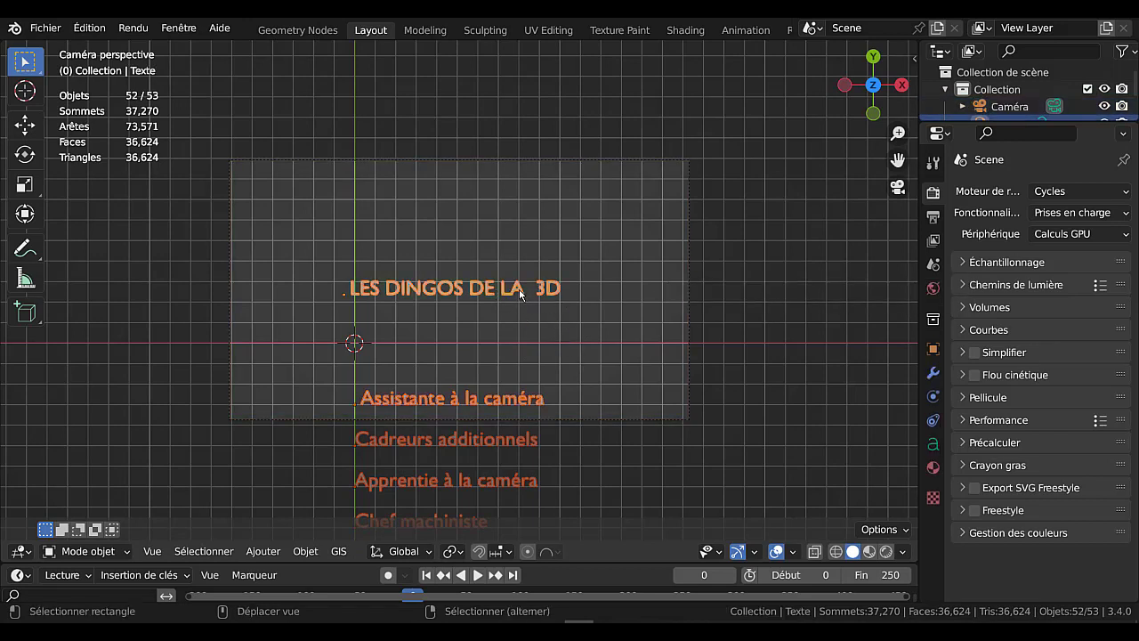
pyautogui.keyDown('shift'); pyautogui.click(521, 293); pyautogui.keyUp('shift')
pyautogui.press('g')
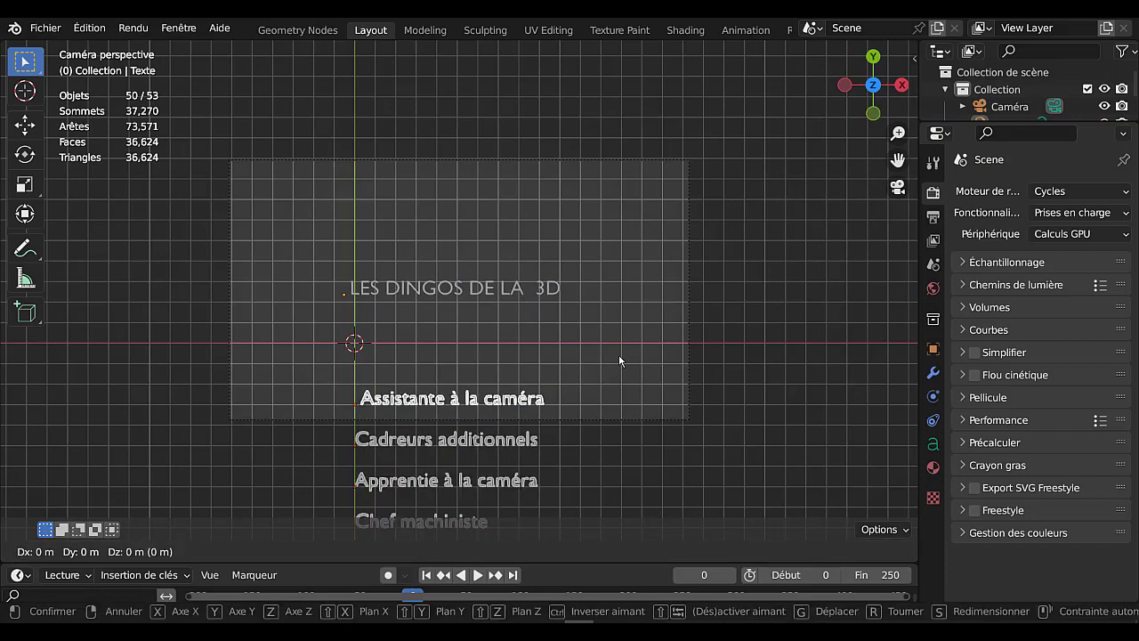
pyautogui.click(619, 425)
pyautogui.scroll(-6, 605, 464)
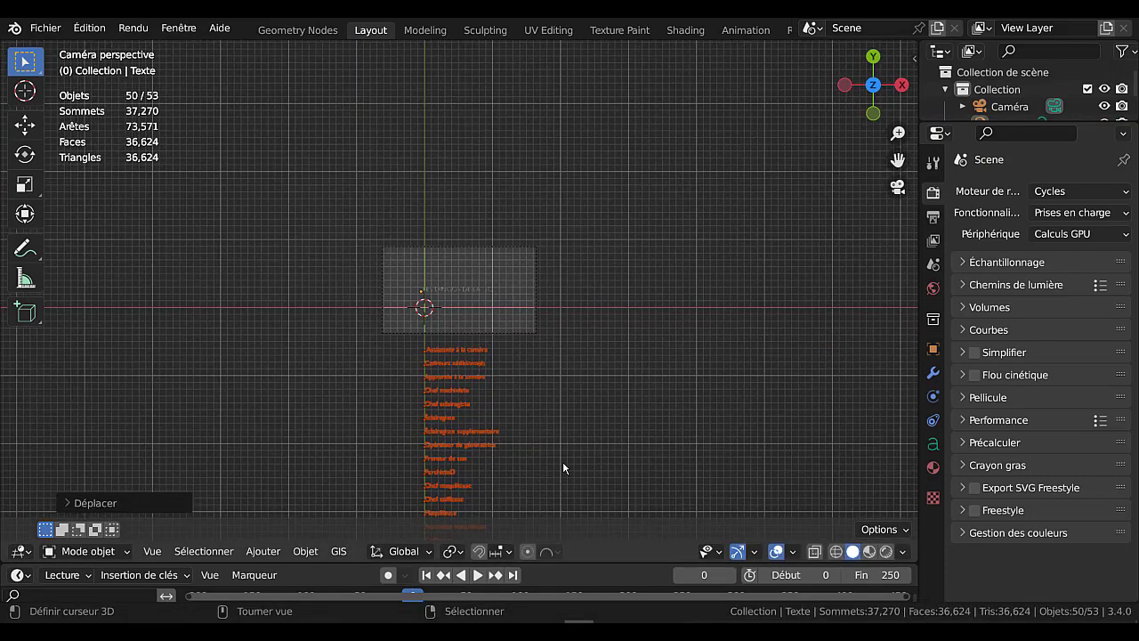
# - Select the "LES DINGOS DE LA 3D" title and enlarge the timeline area below the 3D view
pyautogui.scroll(8, 455, 297)
pyautogui.click(459, 290)
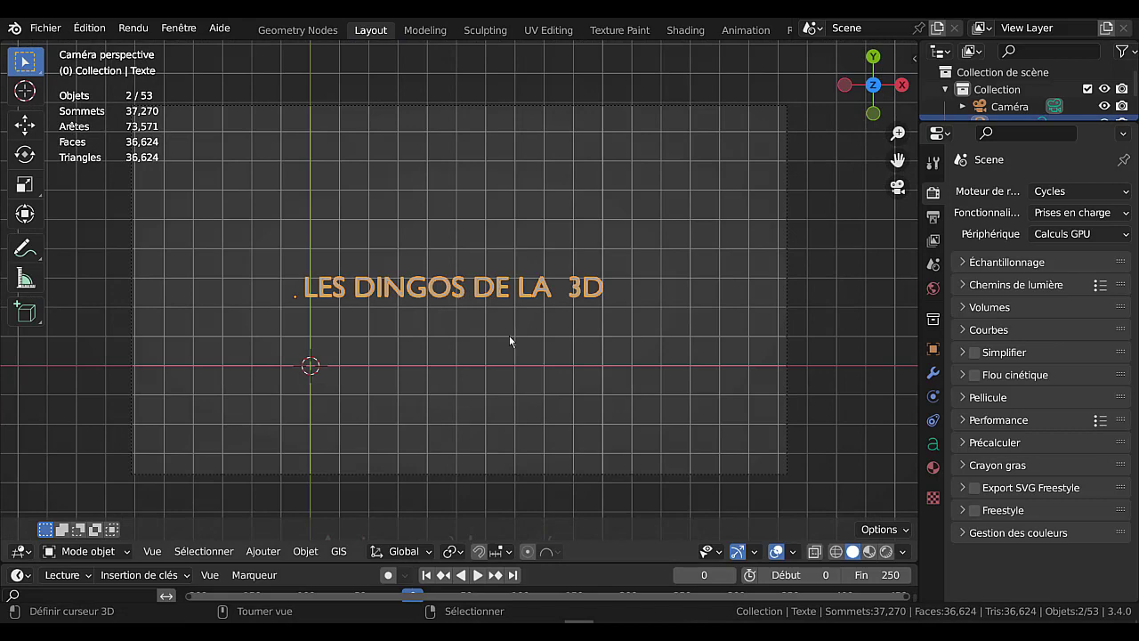
pyautogui.scroll(-4, 516, 343)
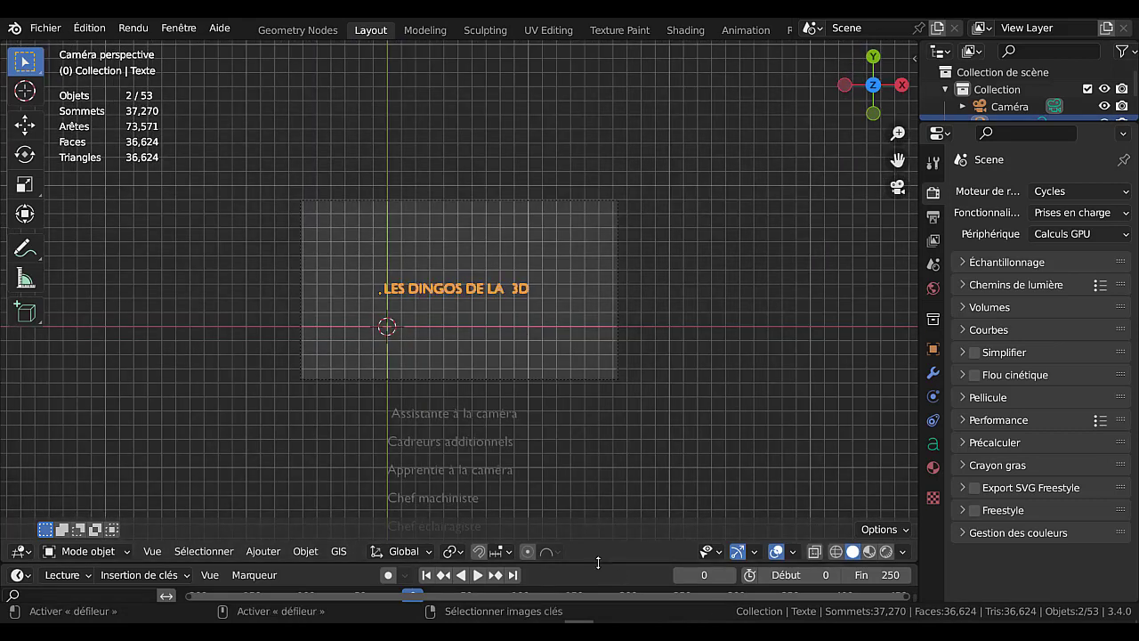
pyautogui.moveTo(600, 558); pyautogui.dragTo(599, 392)
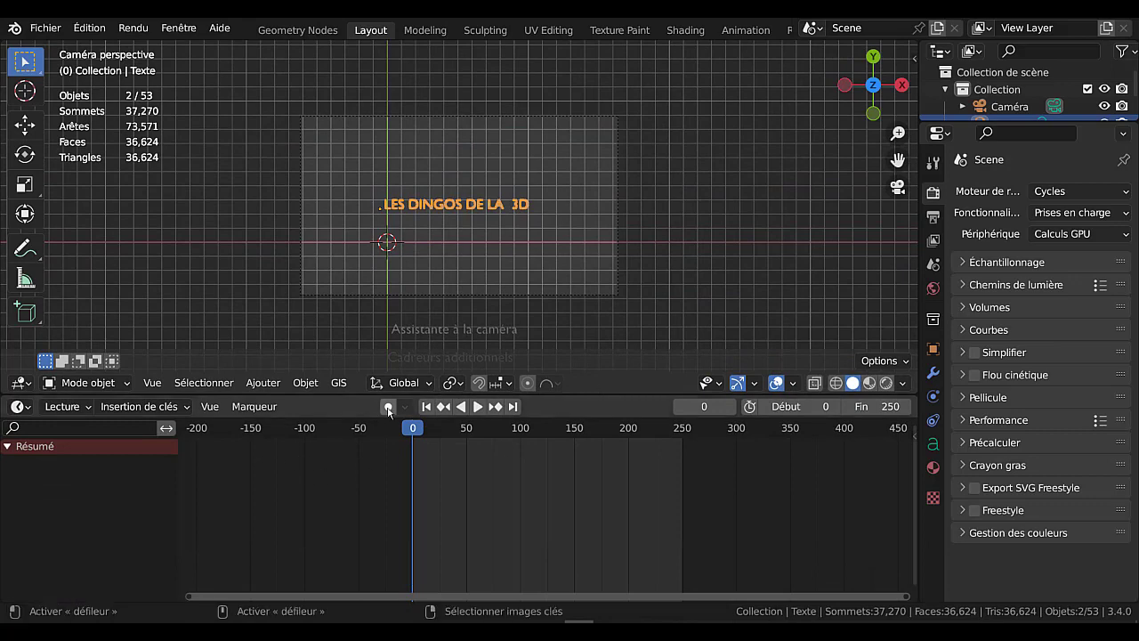
# - Set the title's origin to its geometry so that it scales from its own centre
pyautogui.press('s')
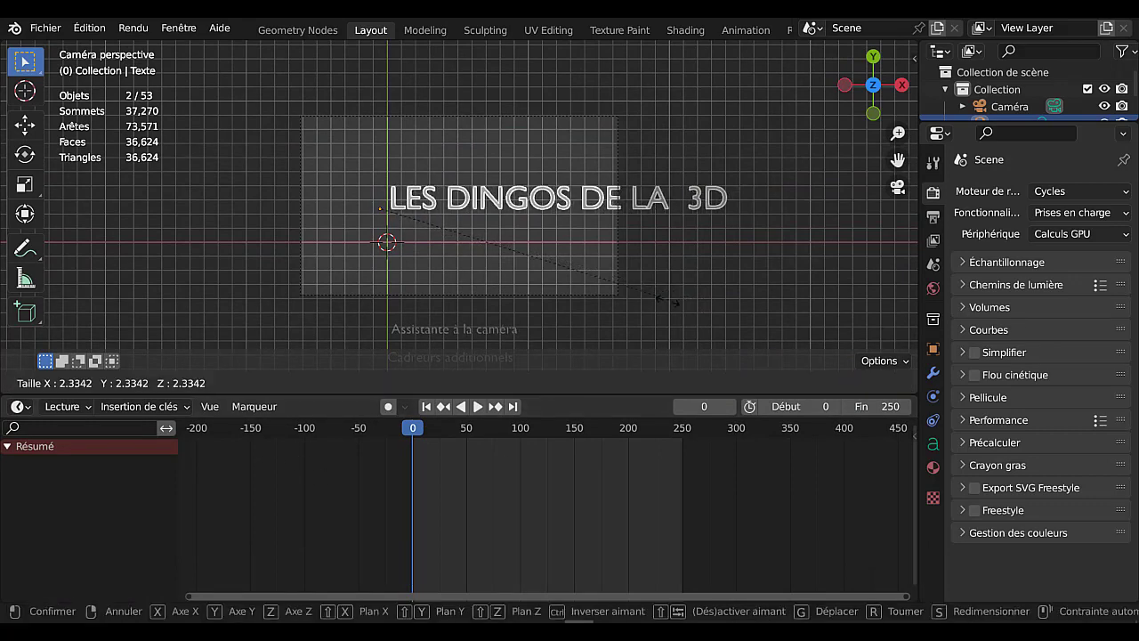
pyautogui.press('Escape')
pyautogui.click(264, 382)
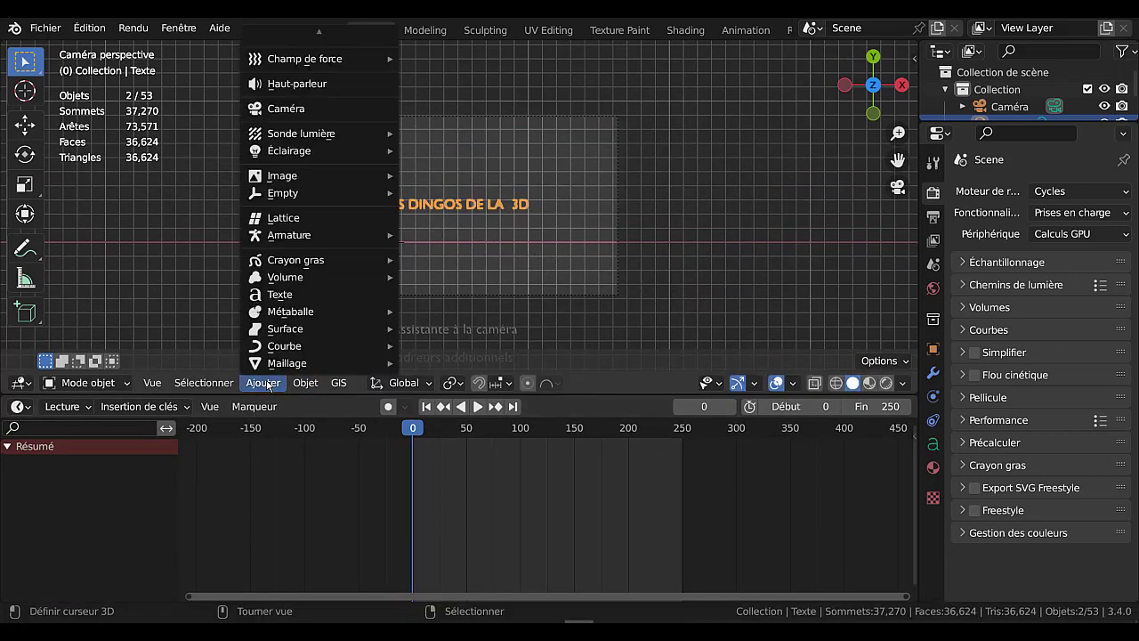
pyautogui.moveTo(294, 386)
pyautogui.moveTo(303, 353)
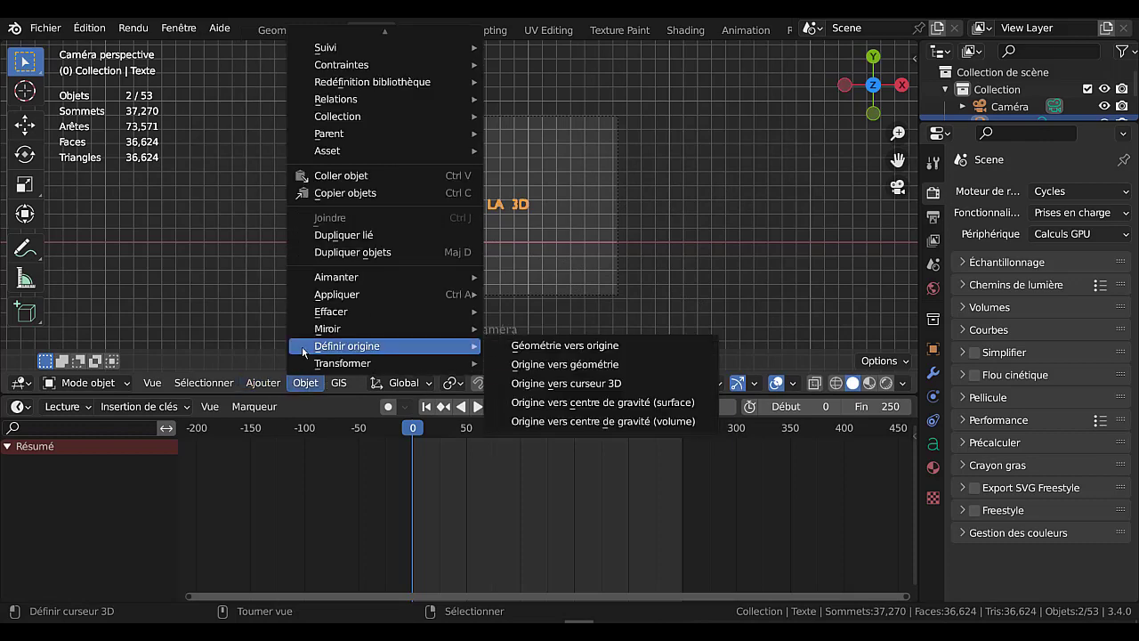
pyautogui.click(563, 365)
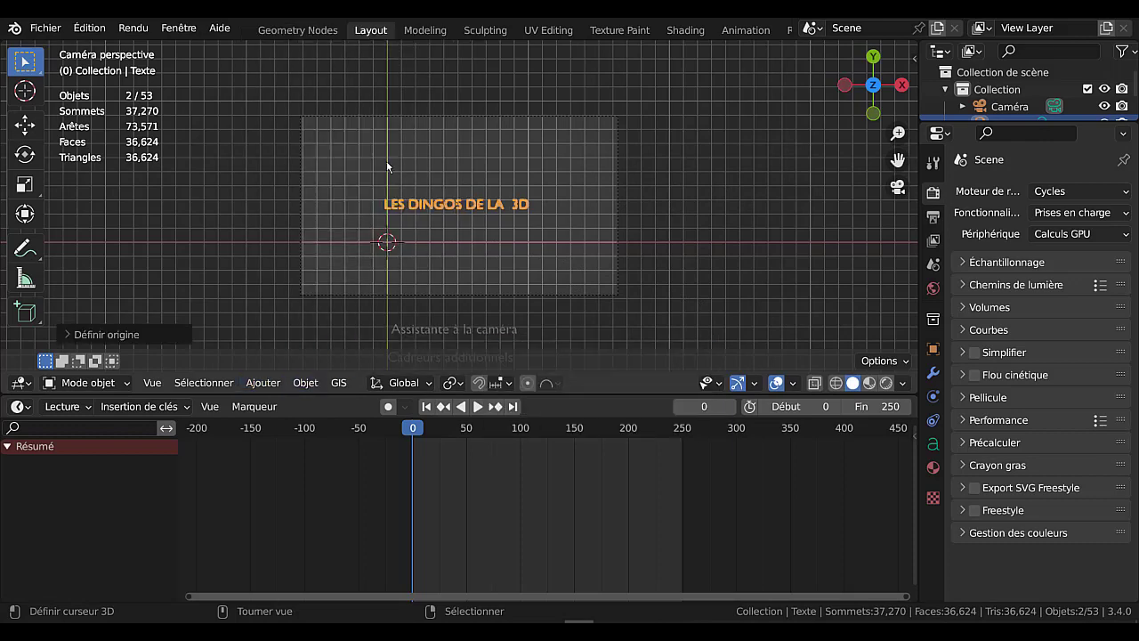
pyautogui.scroll(3, 430, 203)
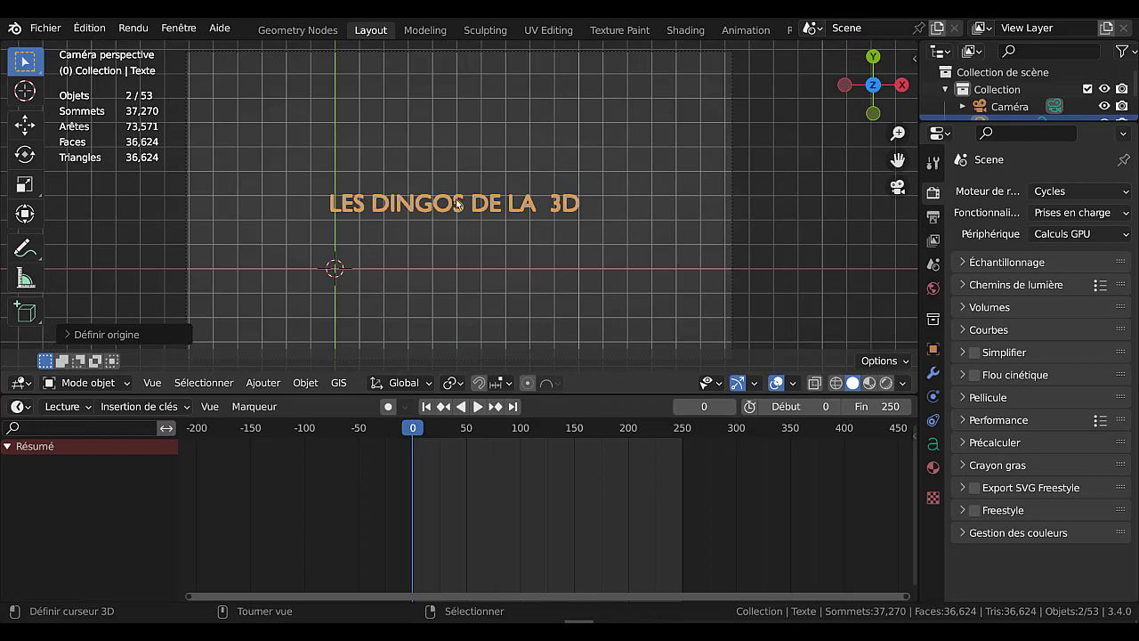
pyautogui.press('r')
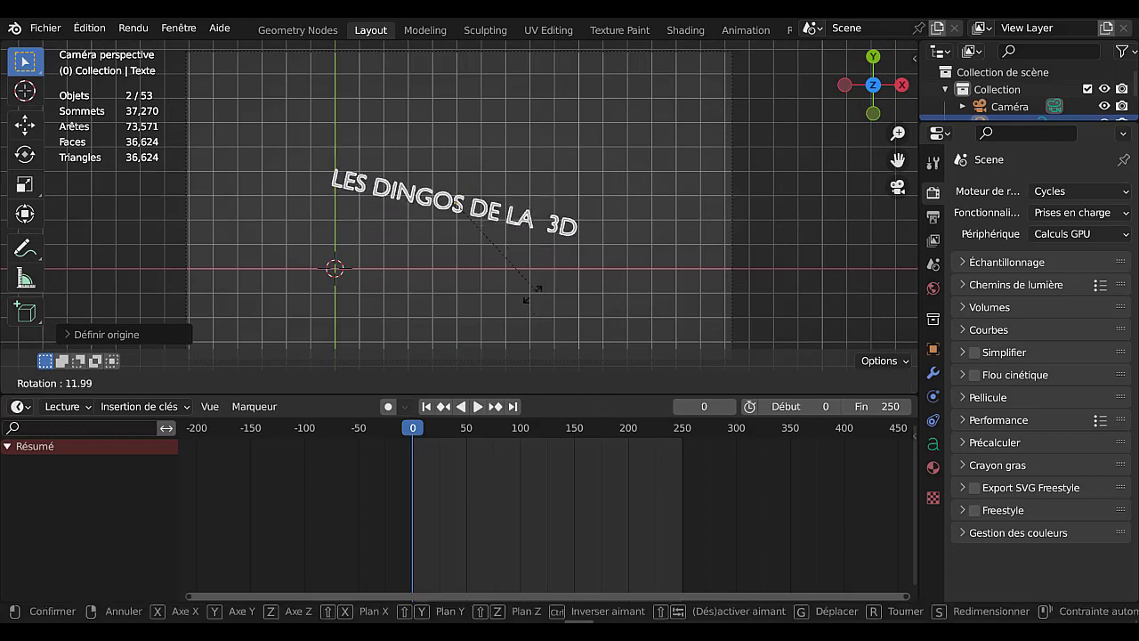
pyautogui.press('Escape')
pyautogui.scroll(-3, 429, 225)
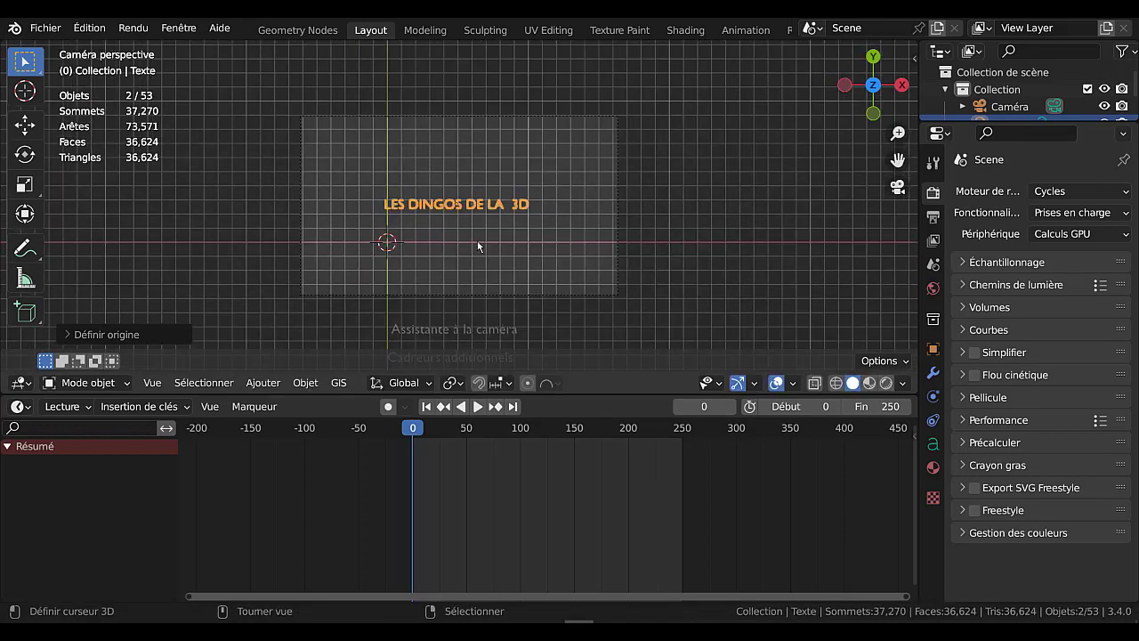
# - Enlarge the title until it leaves the camera frame and, with automatic keyframing on, keyframe its position, rotation and scale at frame 0
pyautogui.press('s')
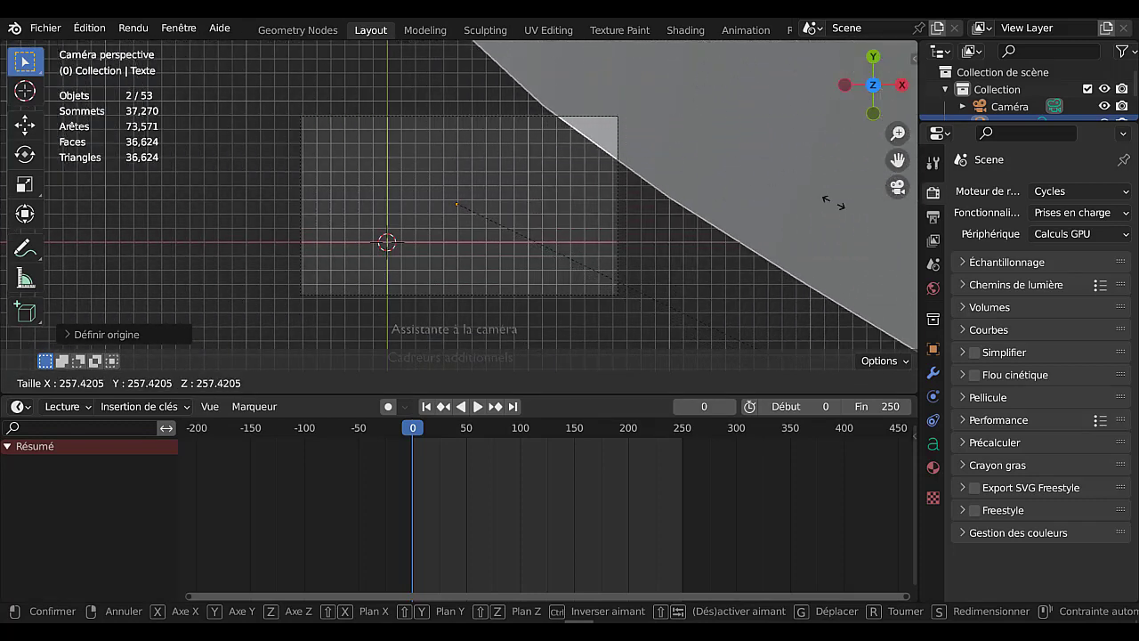
pyautogui.click(376, 219)
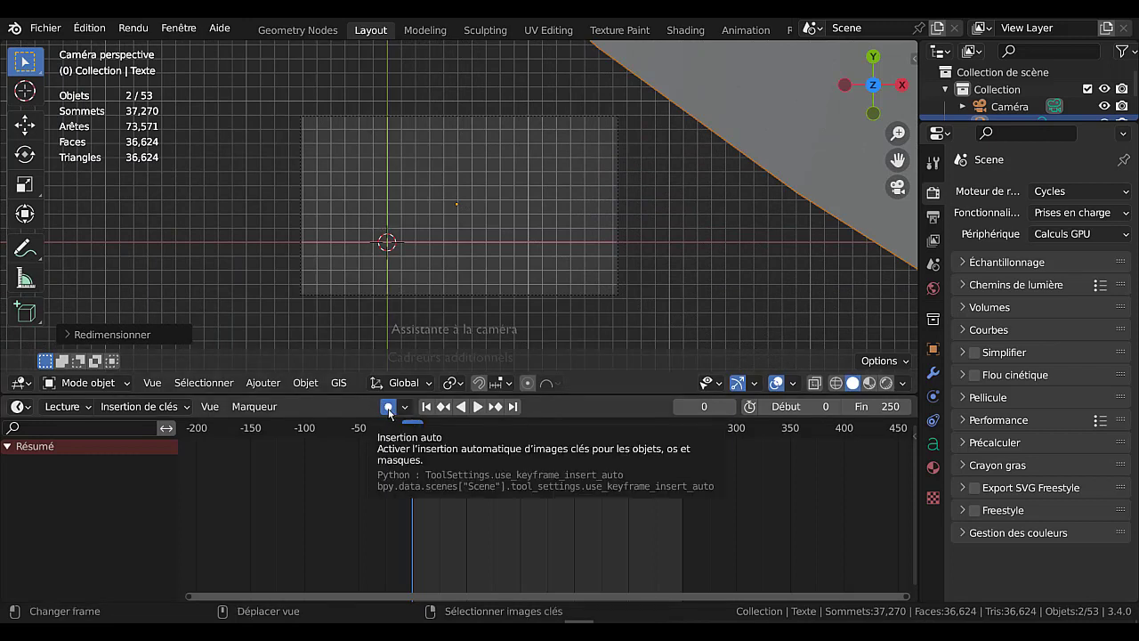
pyautogui.press('i')
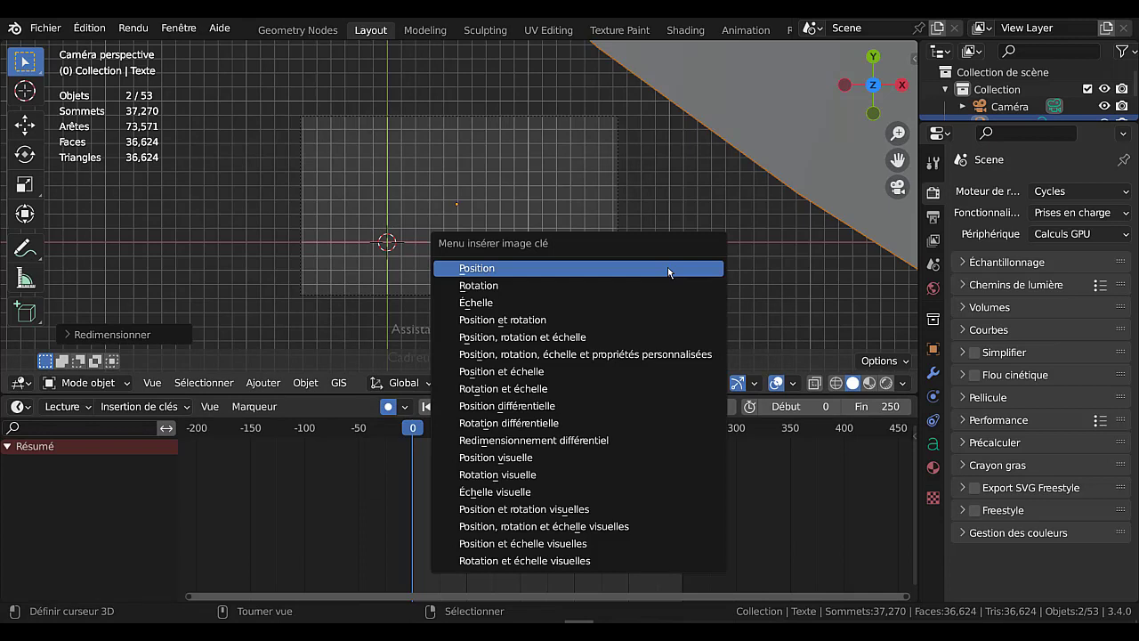
pyautogui.click(546, 338)
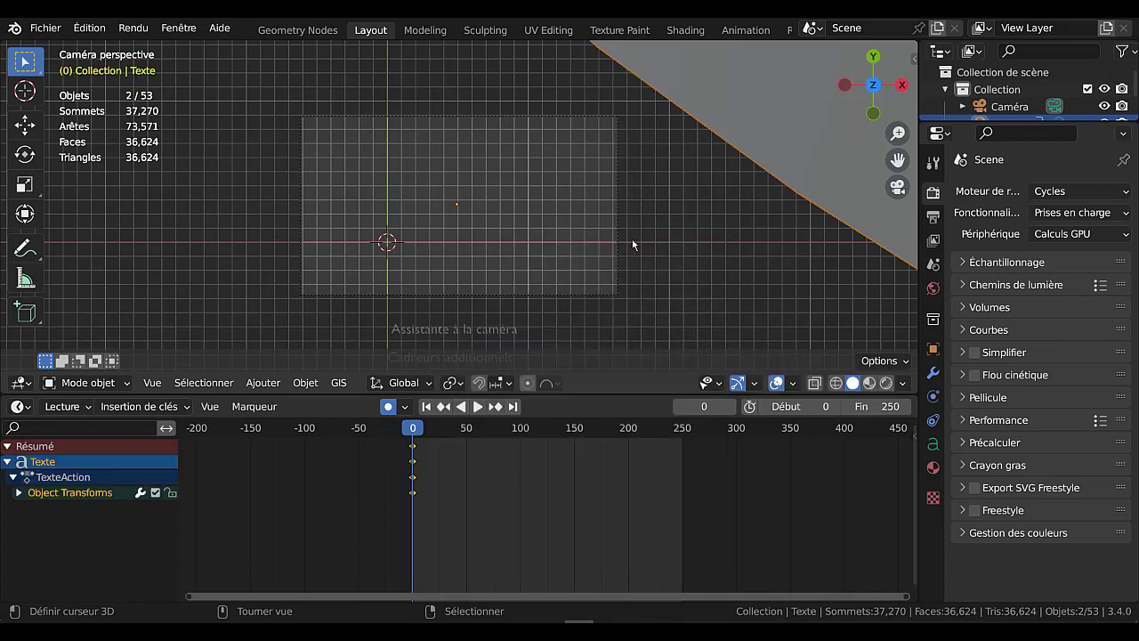
# - At frame 50, scale the title down until it fits inside the camera frame, nearly filling its width
pyautogui.moveTo(412, 430); pyautogui.dragTo(467, 434)
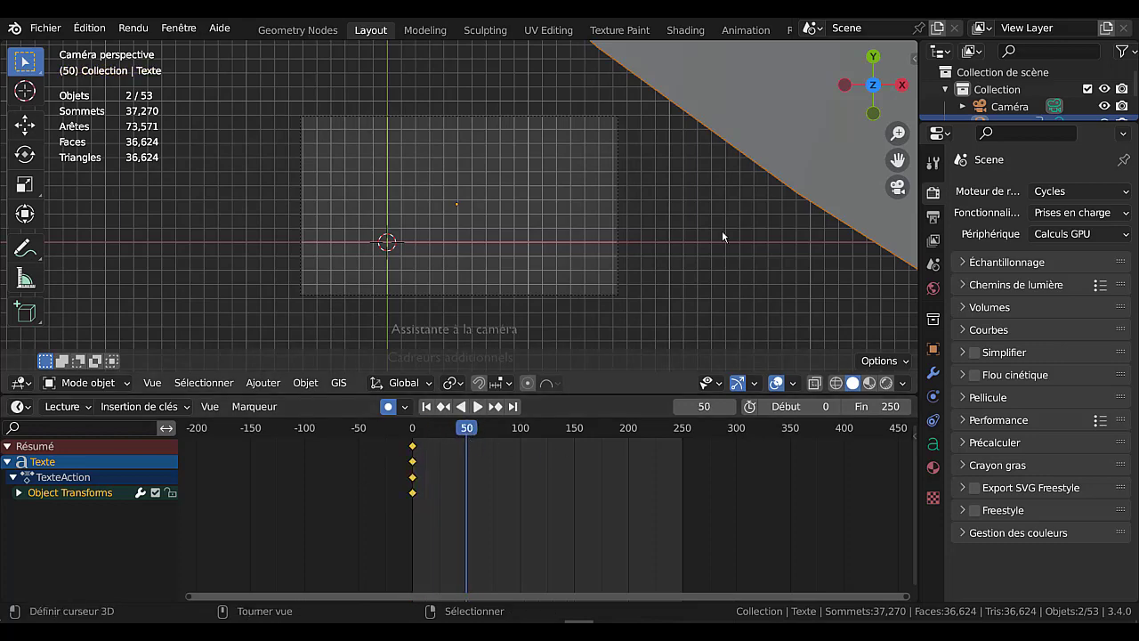
pyautogui.scroll(-3, 730, 247)
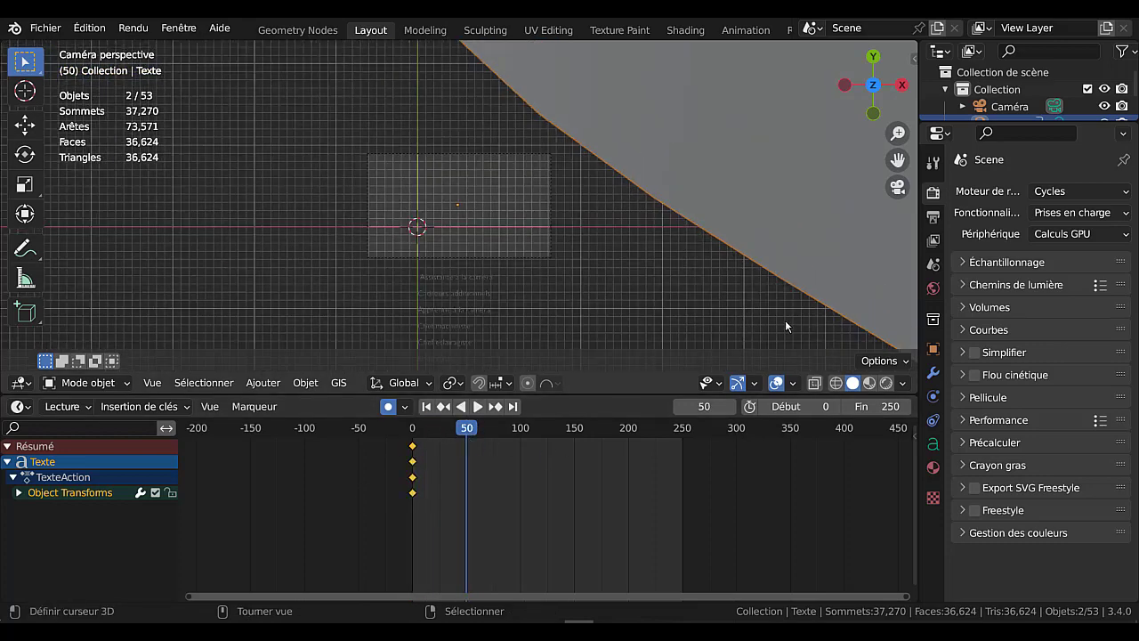
pyautogui.press('s')
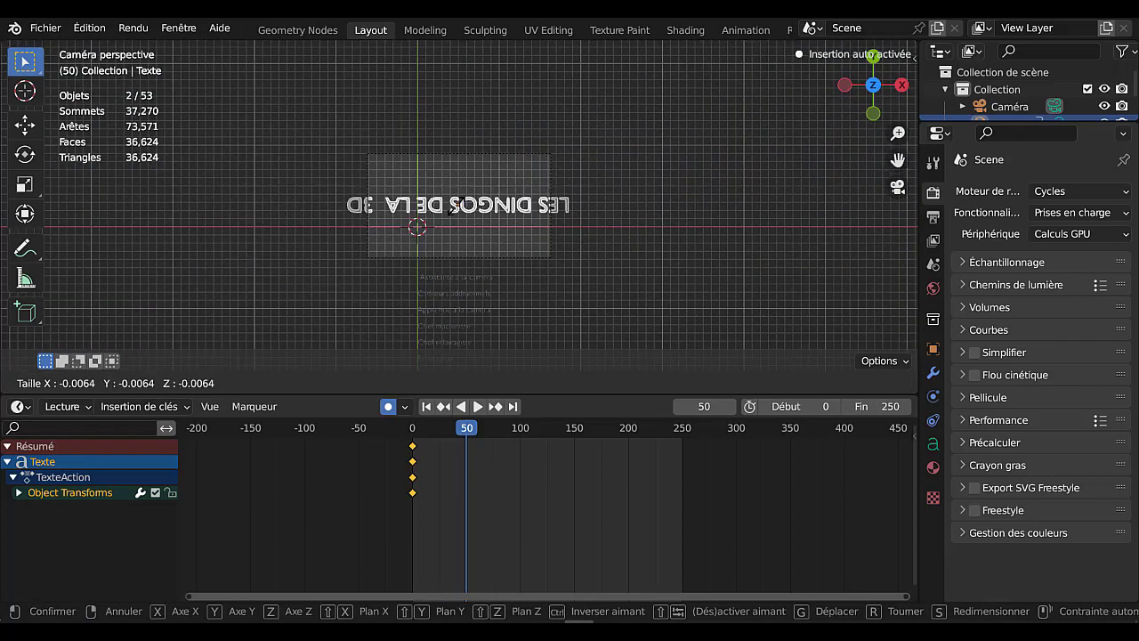
pyautogui.click(459, 211)
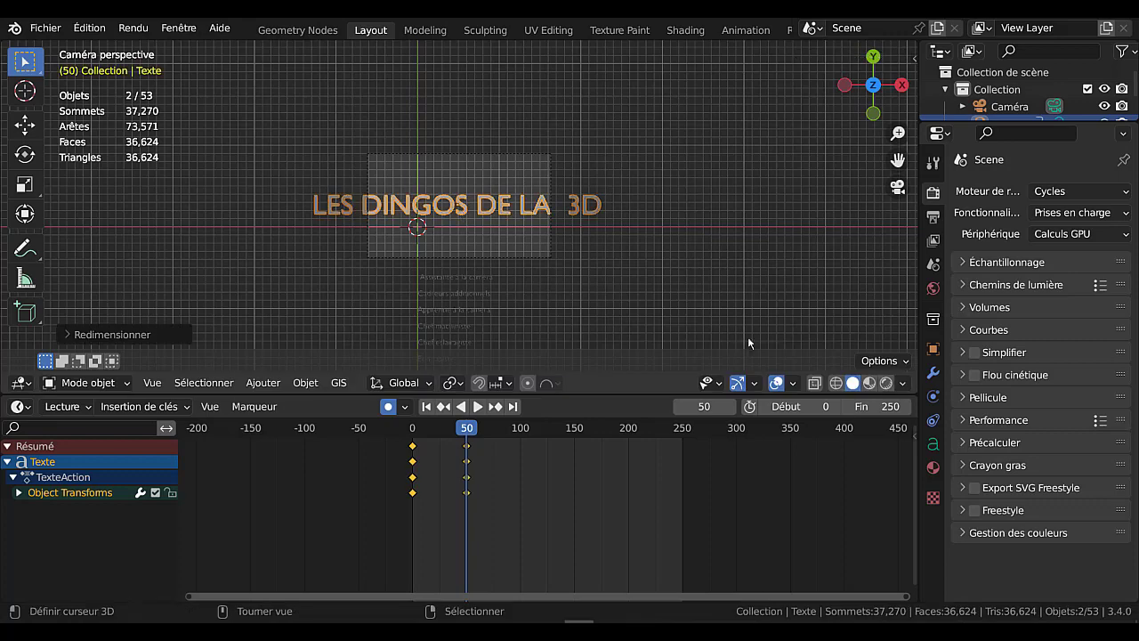
pyautogui.scroll(3, 723, 340)
pyautogui.press('s')
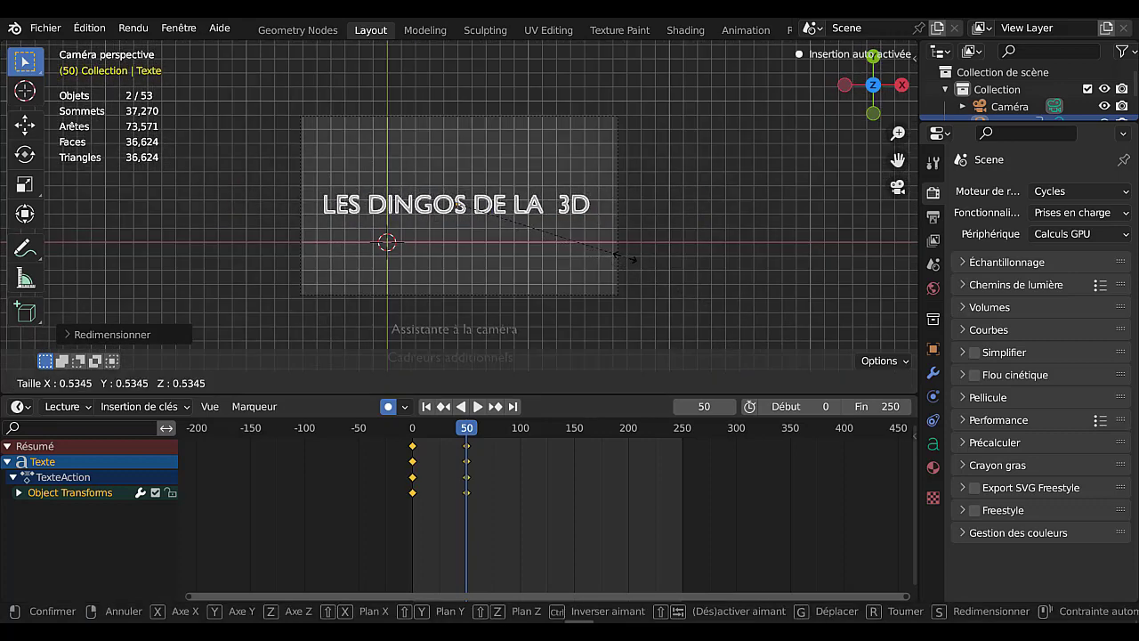
pyautogui.click(626, 258)
# - Play the title's scale animation from frame 0 to check it, and stop playback
pyautogui.moveTo(468, 432); pyautogui.dragTo(380, 433)
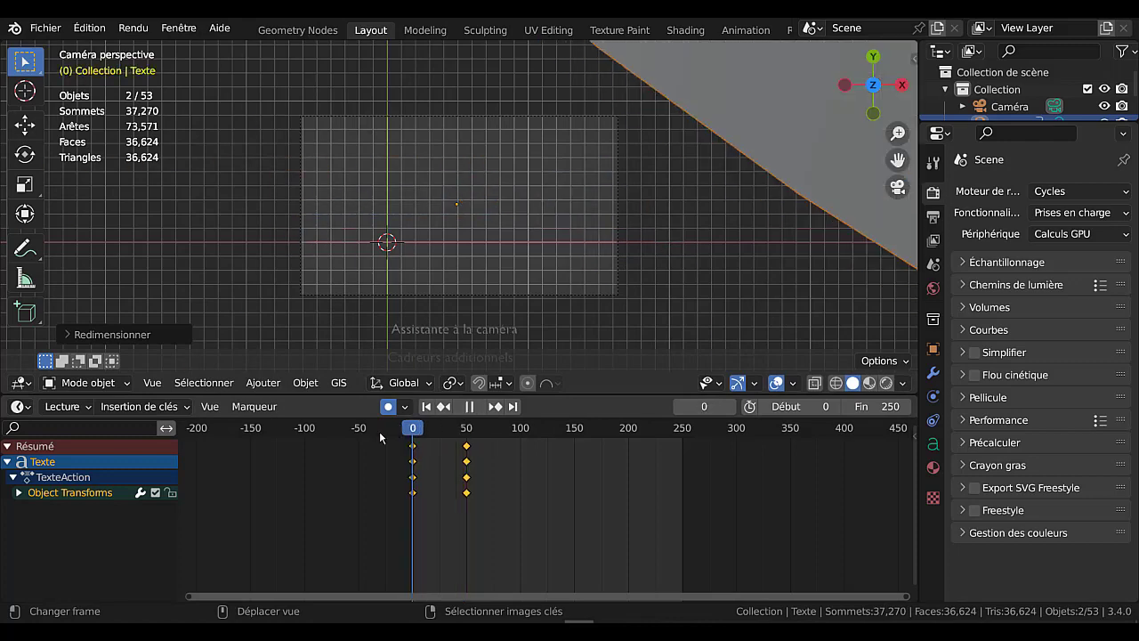
pyautogui.click(469, 406)
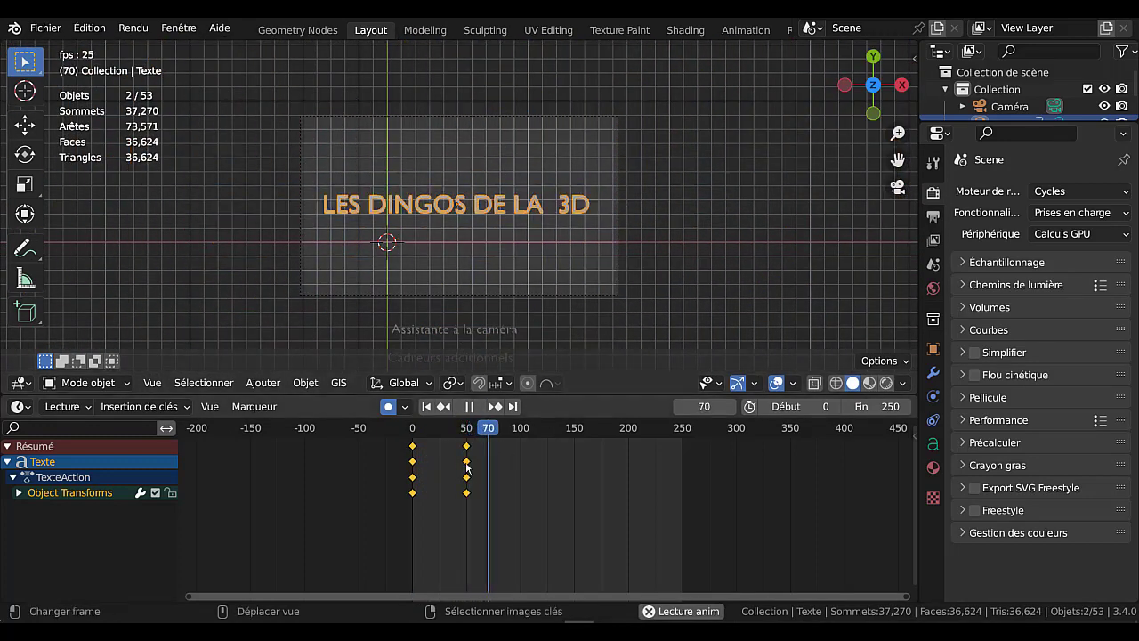
pyautogui.click(473, 409)
# - Set the interpolation of the title's keyframes to linear, and play the animation from frame 0 to check it
pyautogui.moveTo(467, 429); pyautogui.dragTo(409, 461)
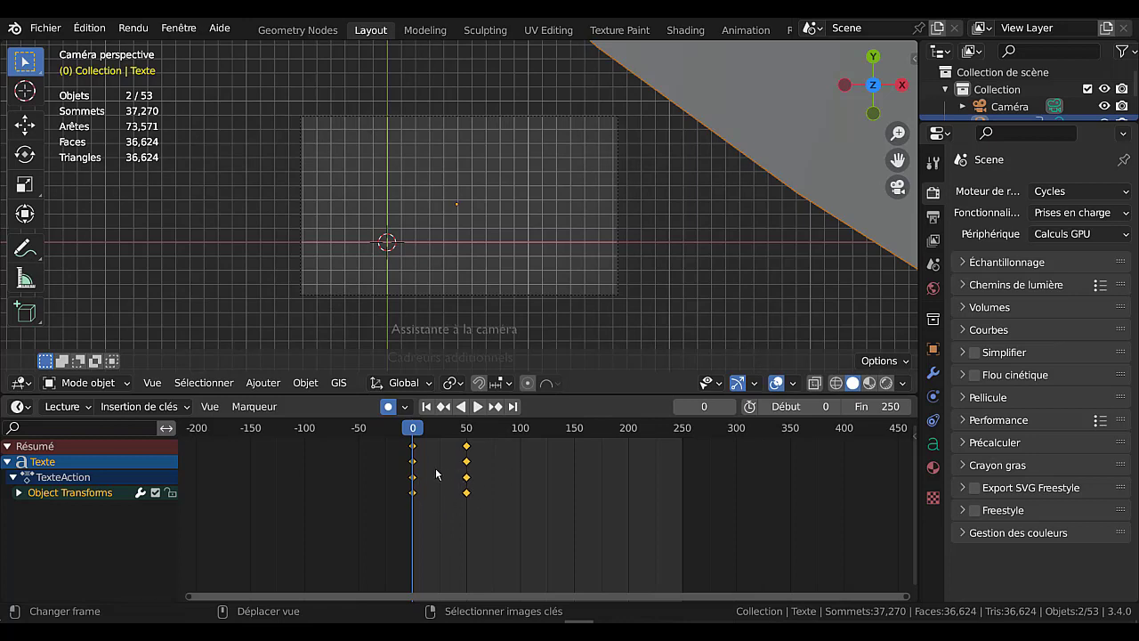
pyautogui.press('t')
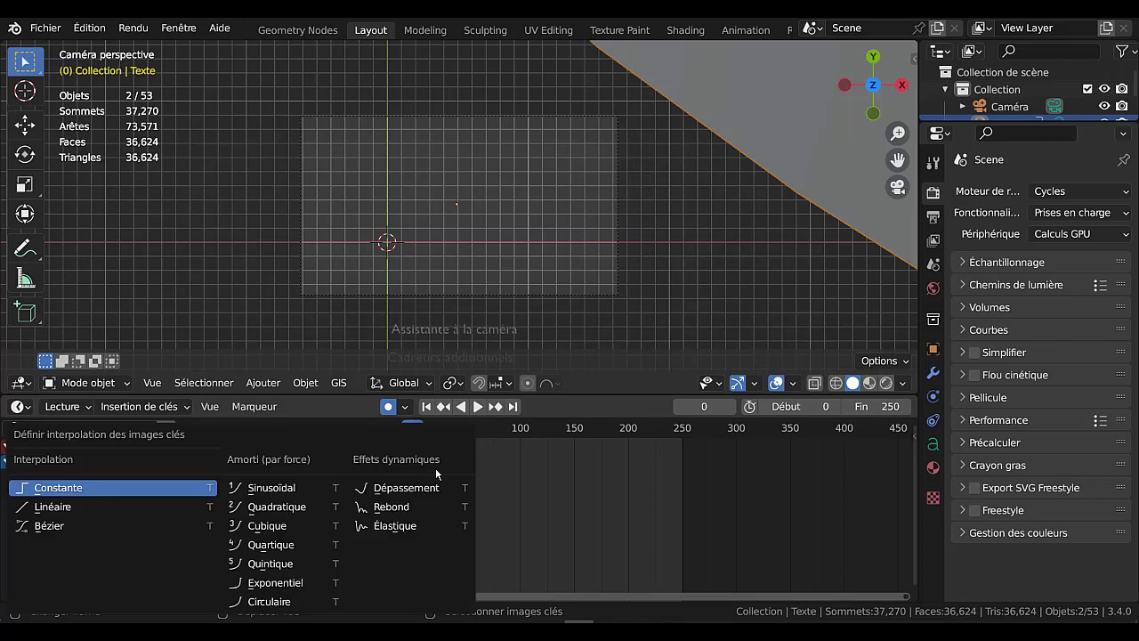
pyautogui.click(55, 505)
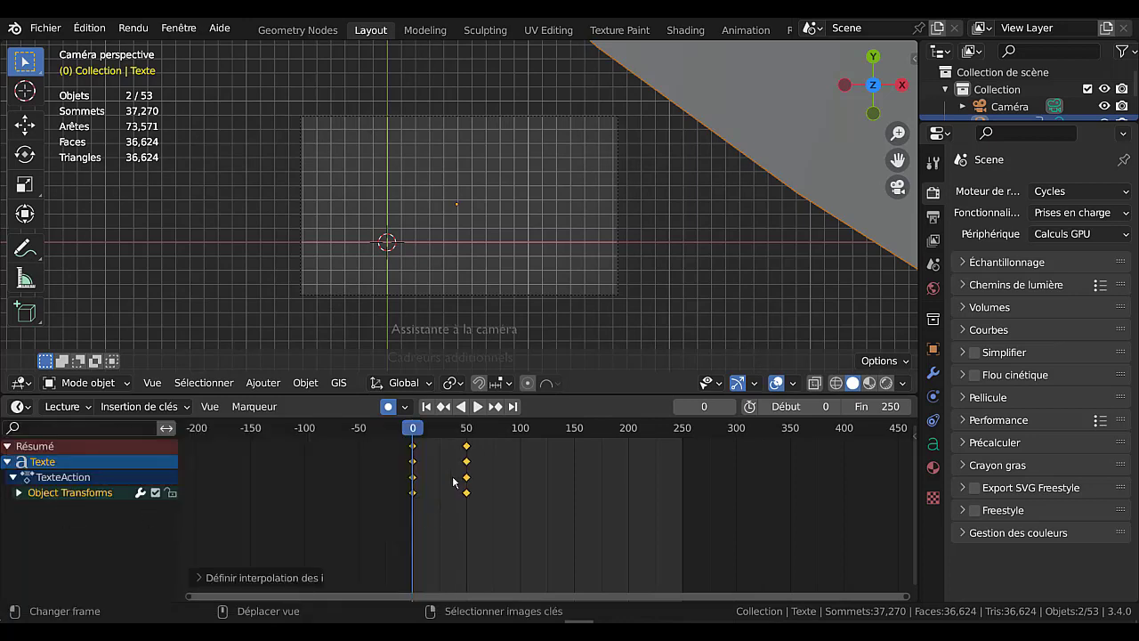
pyautogui.click(478, 407)
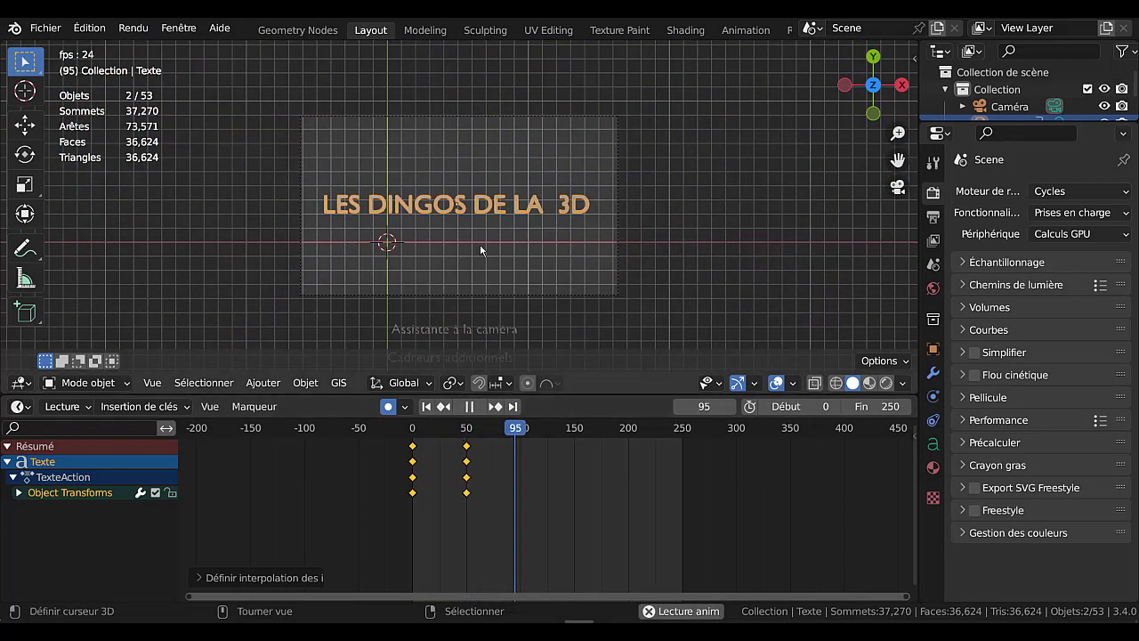
pyautogui.click(477, 407)
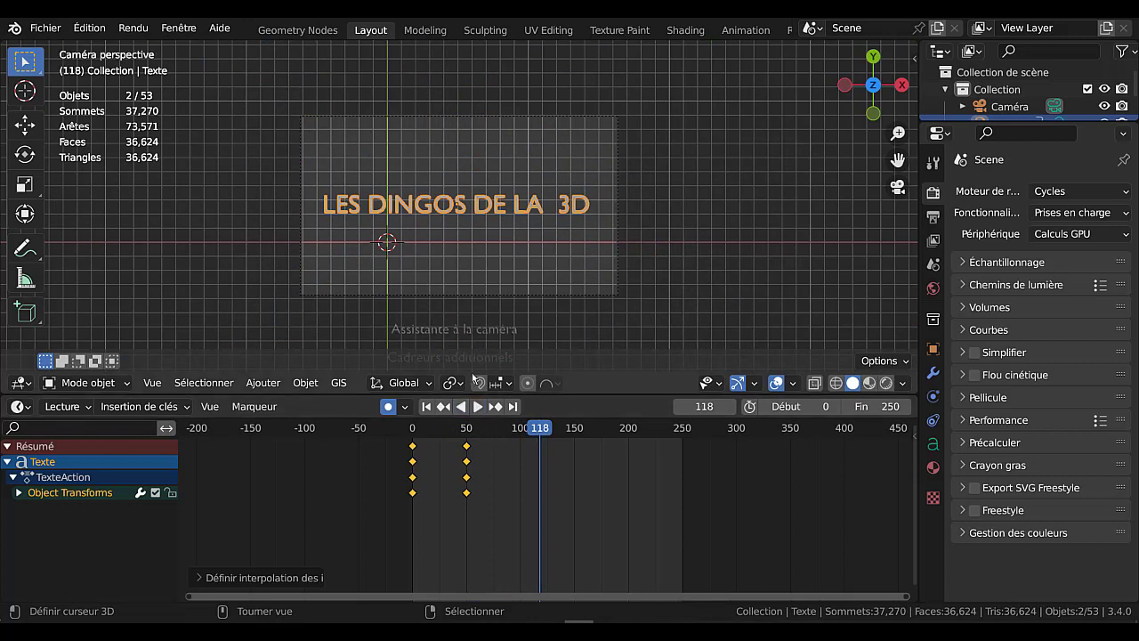
# - Move the title's end keyframes to frame 15 and play the faster zoom from frame 0
pyautogui.click(467, 451)
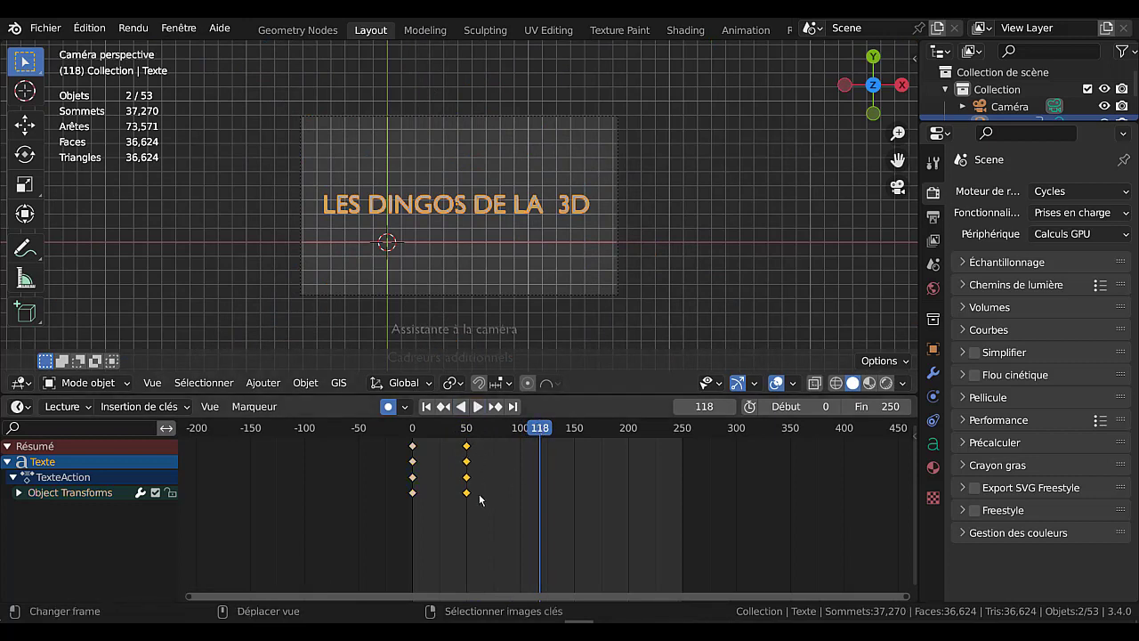
pyautogui.press('g')
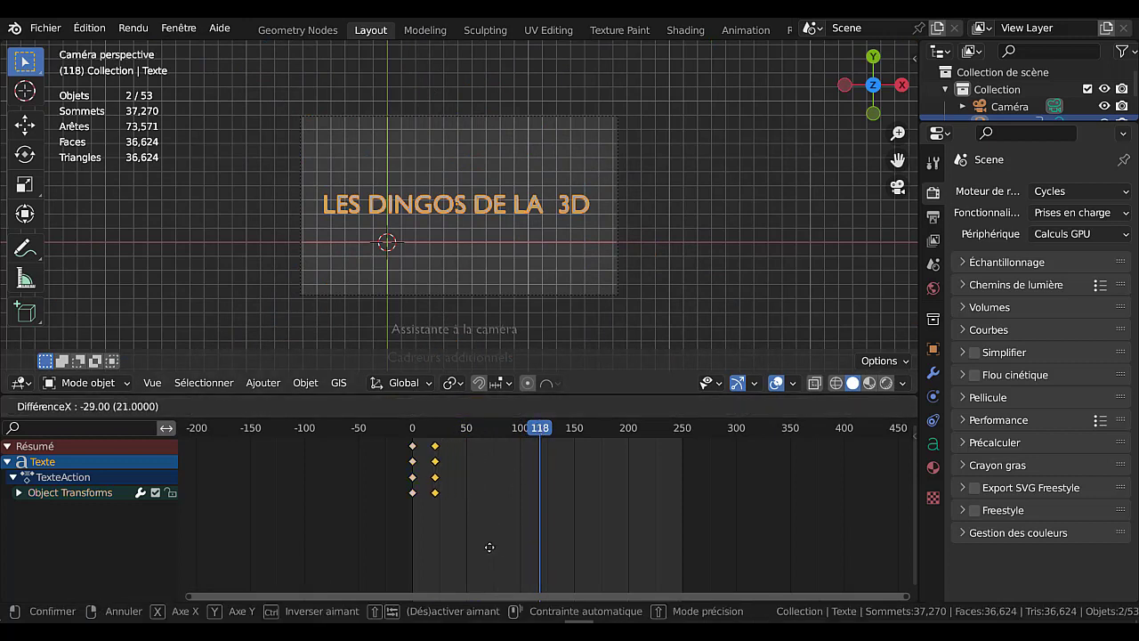
pyautogui.click(485, 552)
pyautogui.hotkey('shift', 'Left')
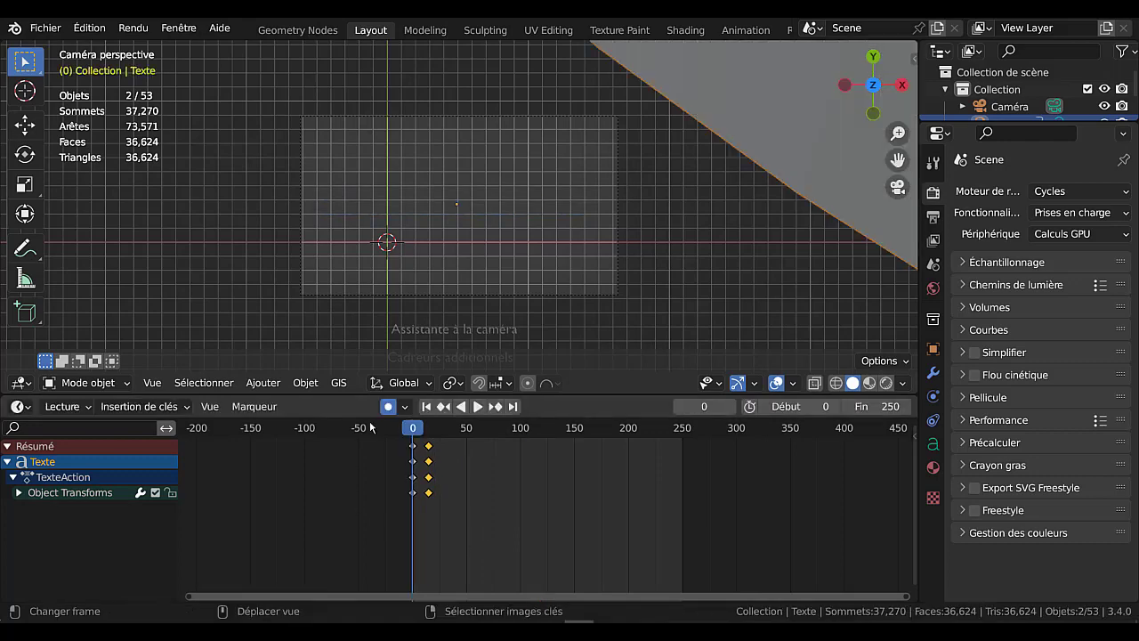
pyautogui.click(477, 407)
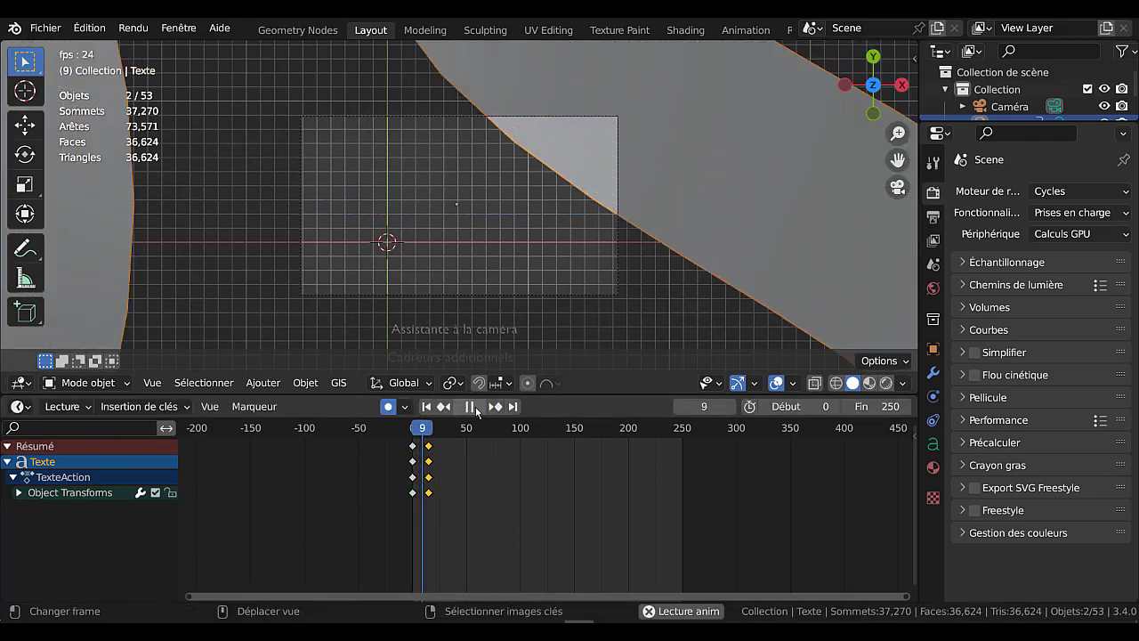
# - Move the title's end keyframes out to about frame 46, play the slower zoom, and stop playback
pyautogui.press('g')
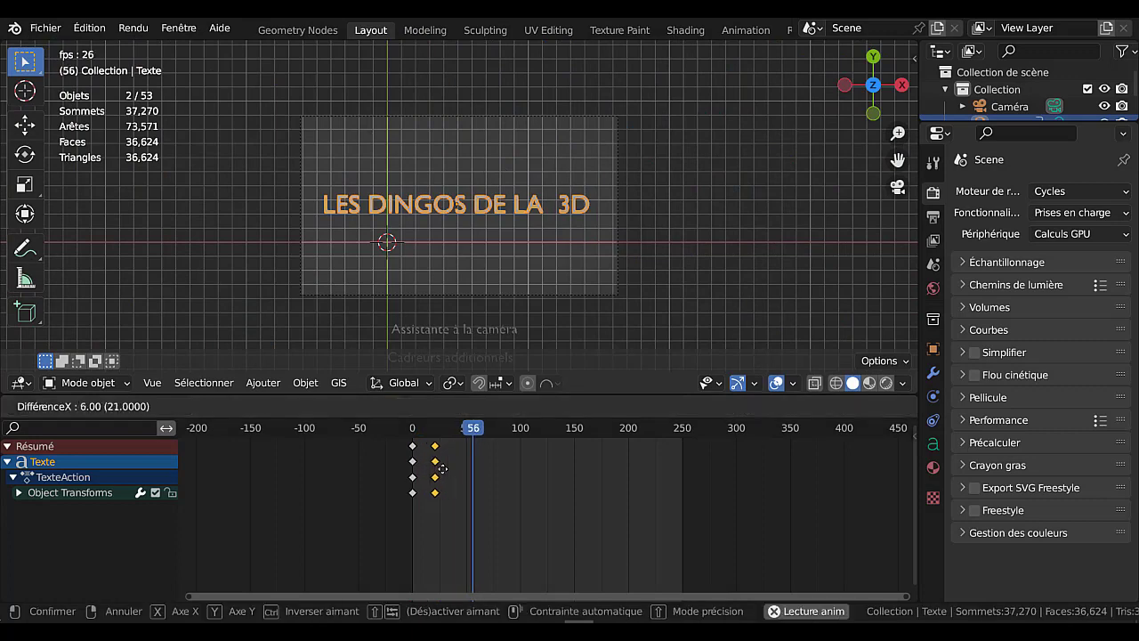
pyautogui.click(375, 467)
pyautogui.hotkey('shift', 'Left')
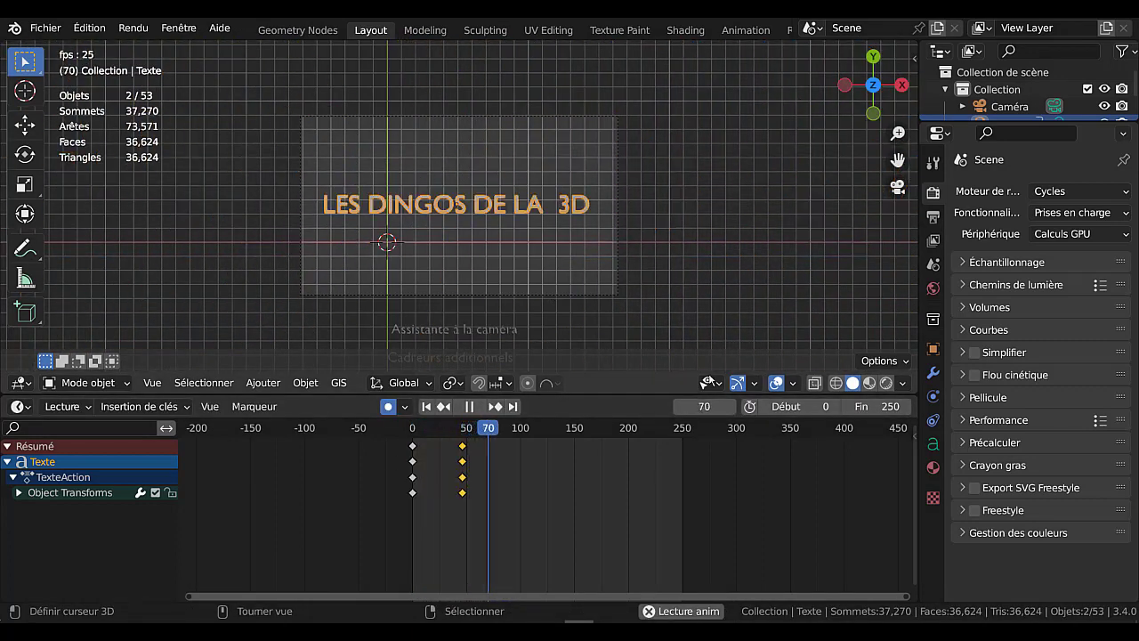
pyautogui.press('space')
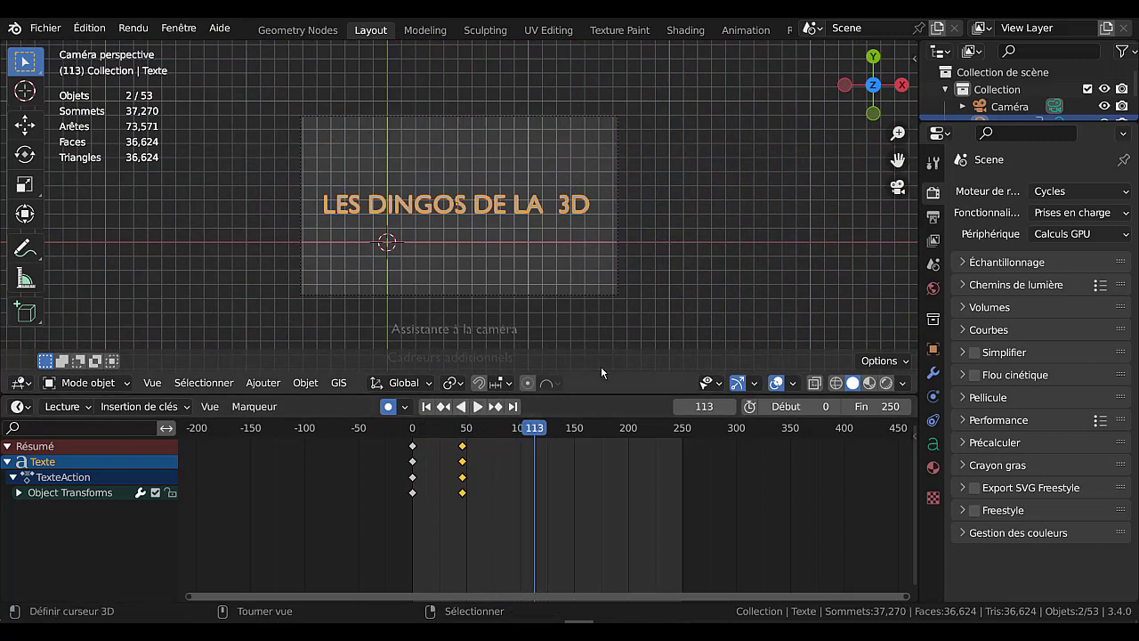
# - Enlarge the 3D viewport and set the camera's passepartout opacity to 1.000 to black out everything outside its frame
pyautogui.moveTo(623, 392); pyautogui.dragTo(614, 487)
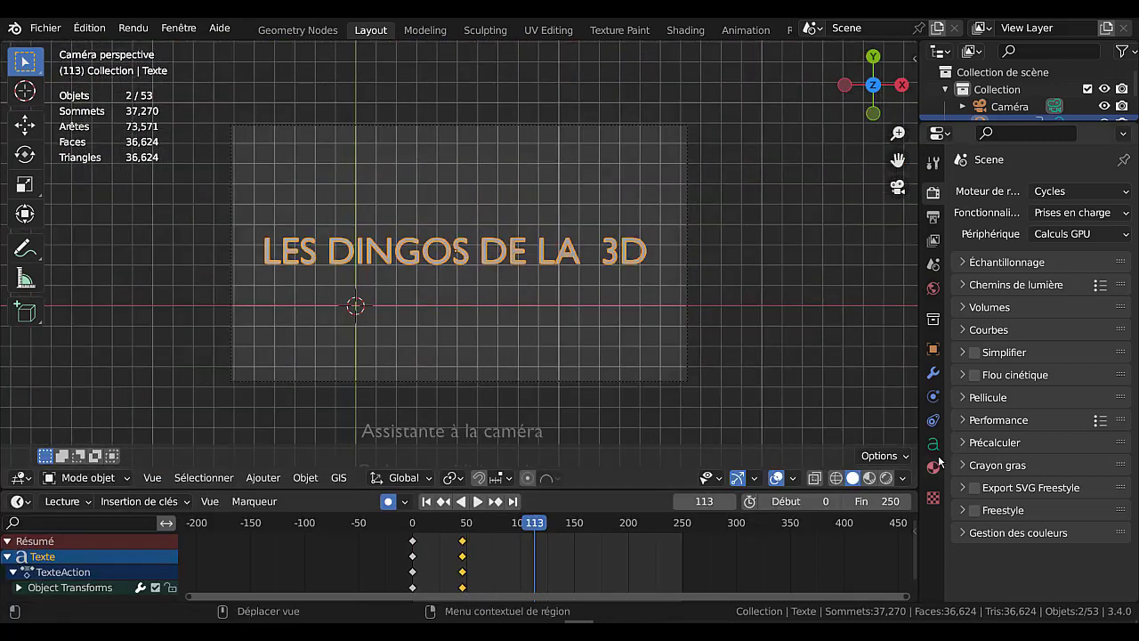
pyautogui.click(687, 324)
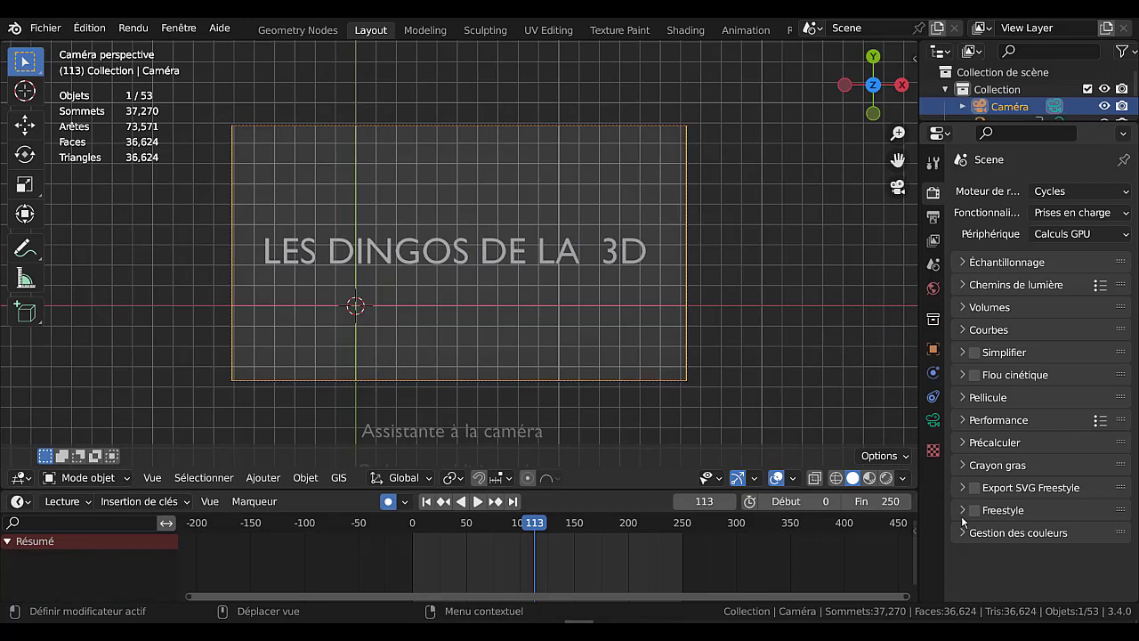
pyautogui.click(933, 419)
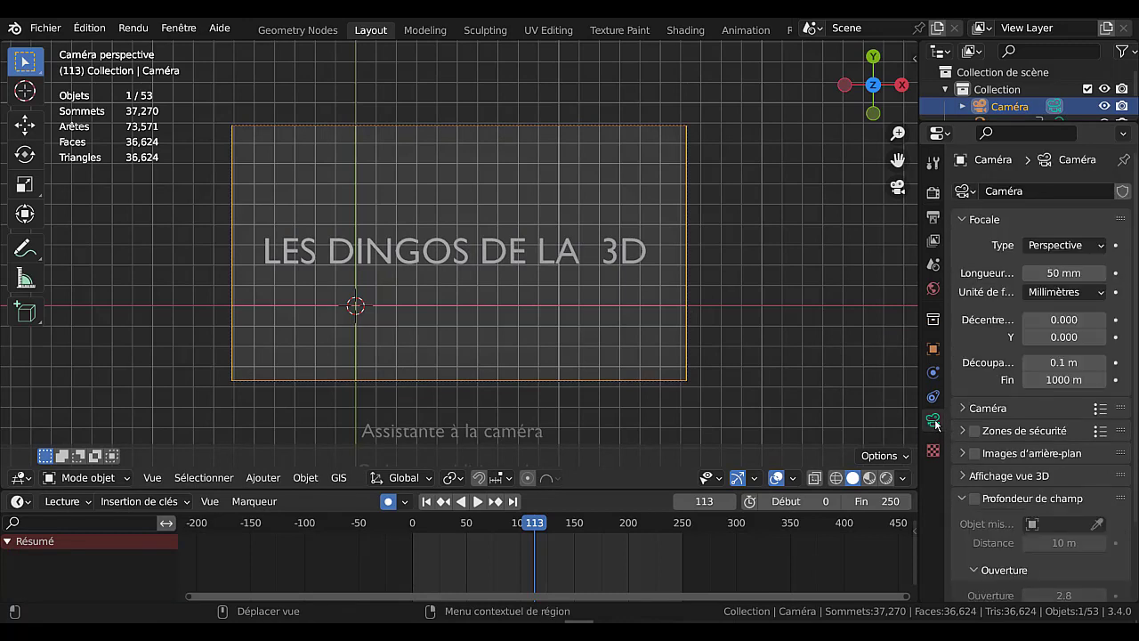
pyautogui.scroll(-3, 996, 455)
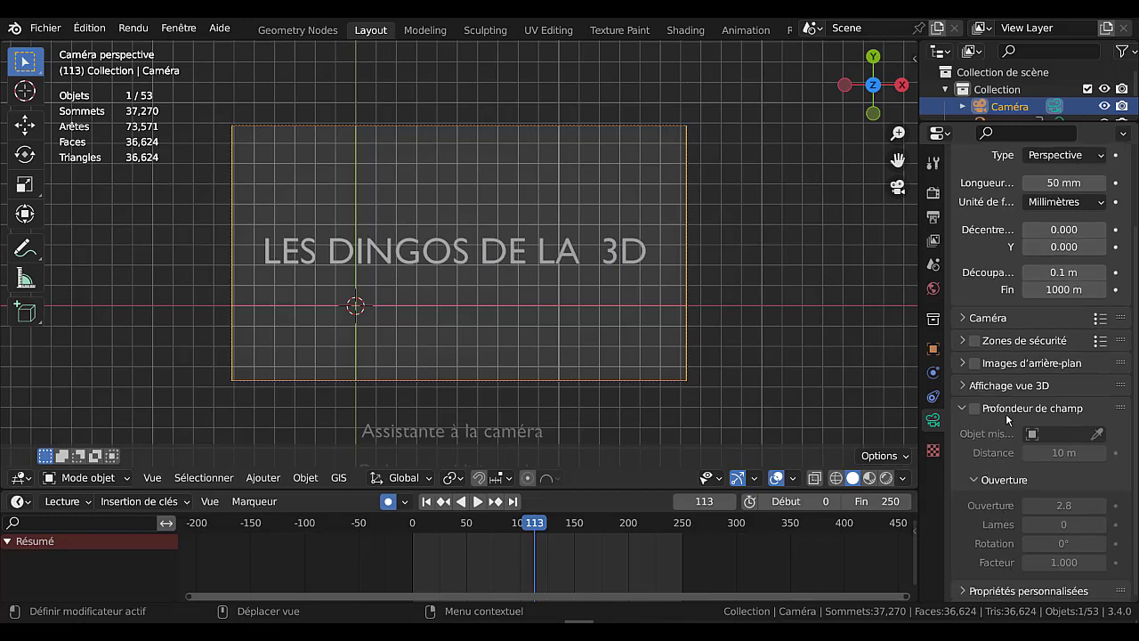
pyautogui.click(964, 387)
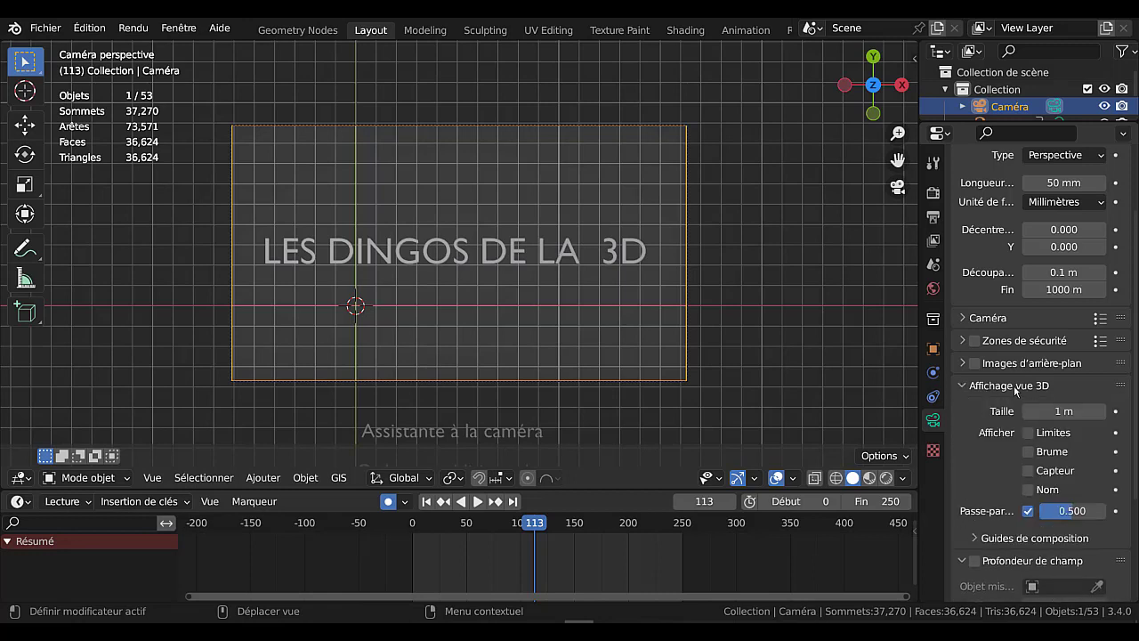
pyautogui.moveTo(1069, 511); pyautogui.dragTo(1112, 512)
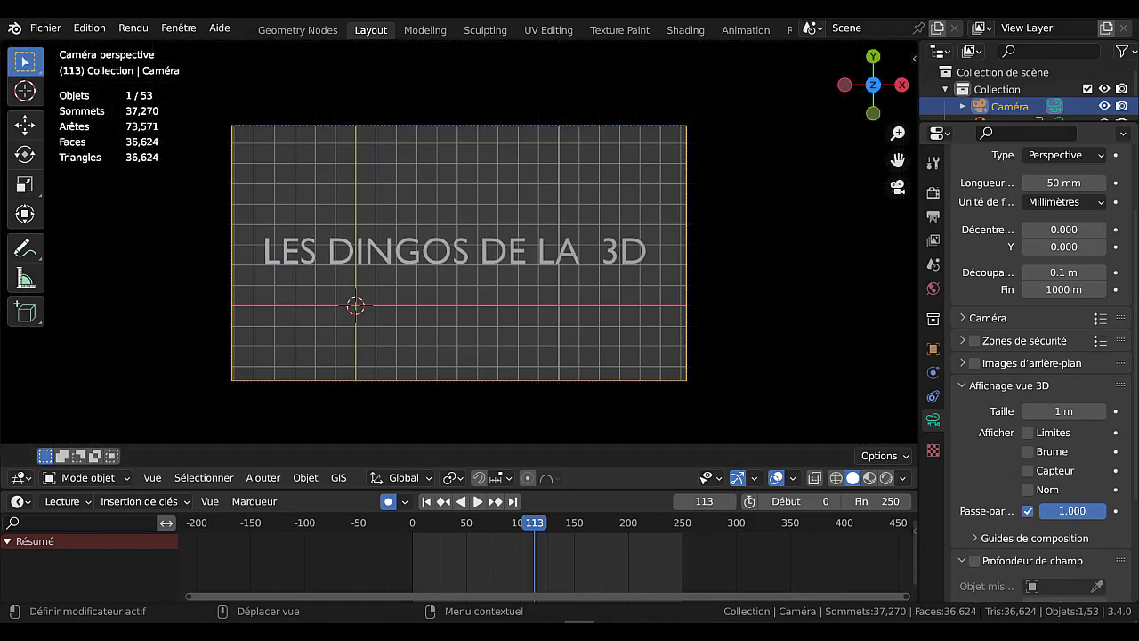
# - Play the title animation within the blacked-out camera frame, and stop playback
pyautogui.click(477, 502)
pyautogui.click(363, 559)
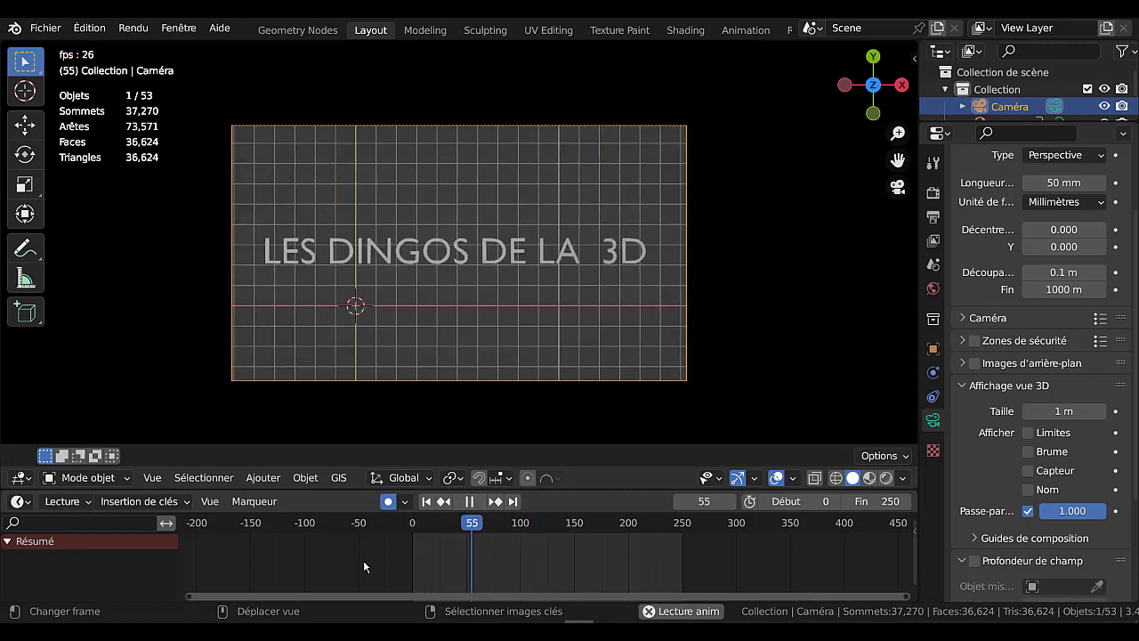
pyautogui.press('space')
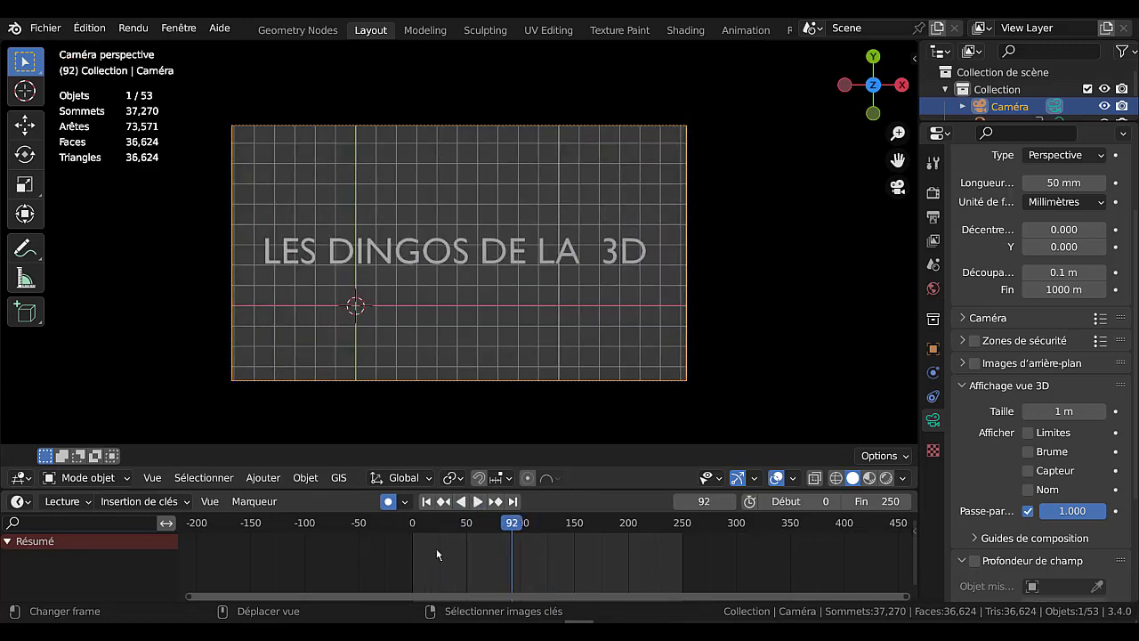
# - Move the title's end keyframes to about frame 16, and play the animation from frame 0 to check the timing
pyautogui.click(552, 263)
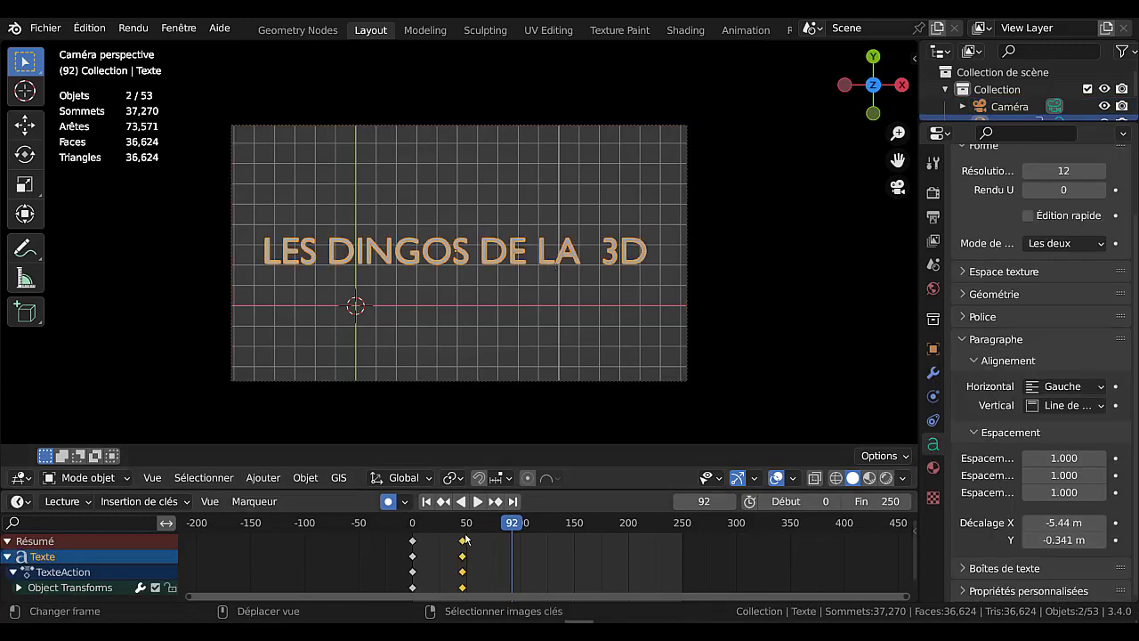
pyautogui.moveTo(464, 547); pyautogui.dragTo(422, 559)
pyautogui.click(410, 527)
pyautogui.click(476, 502)
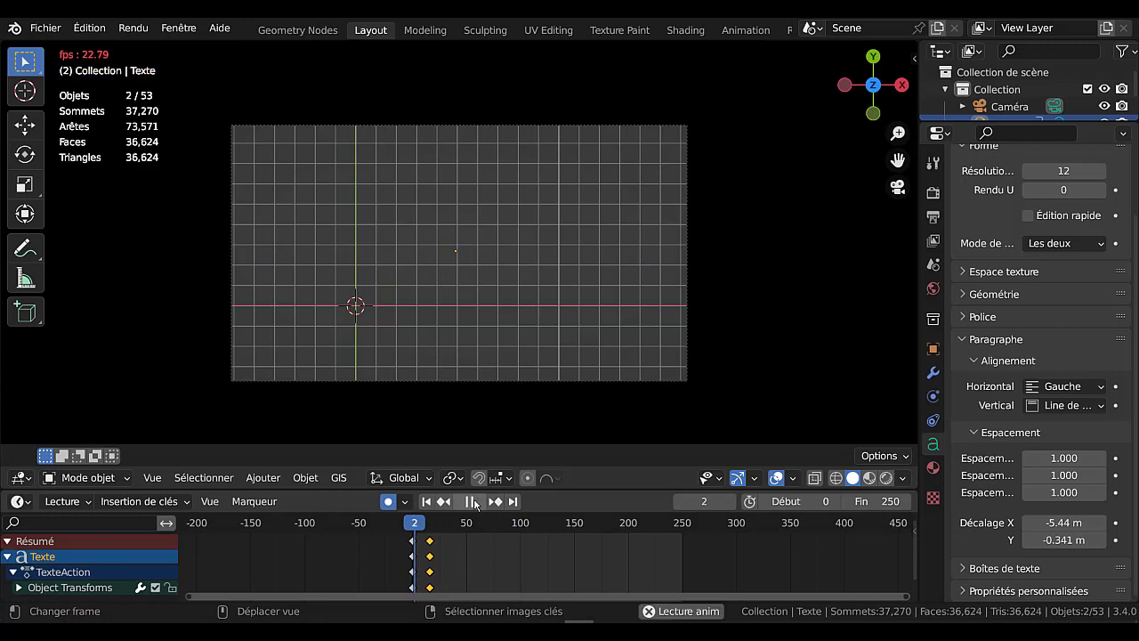
pyautogui.click(474, 502)
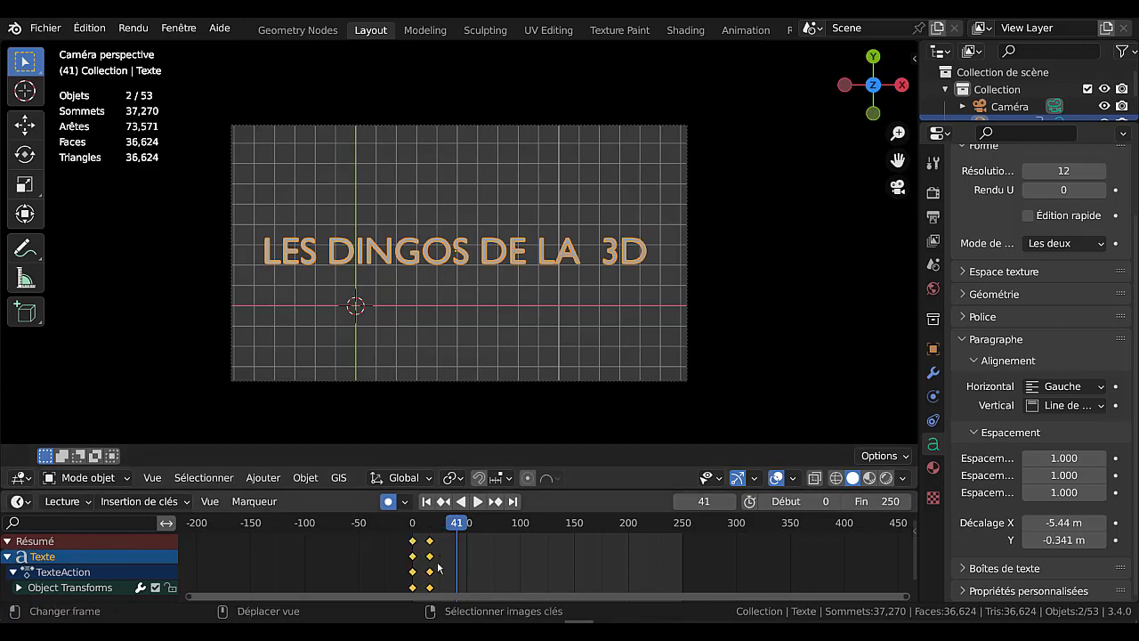
# - Duplicate both sets of title keyframes and mirror the copies in time by scaling them negatively around frame 49
pyautogui.hotkey('shift', 'd')
pyautogui.click(507, 574)
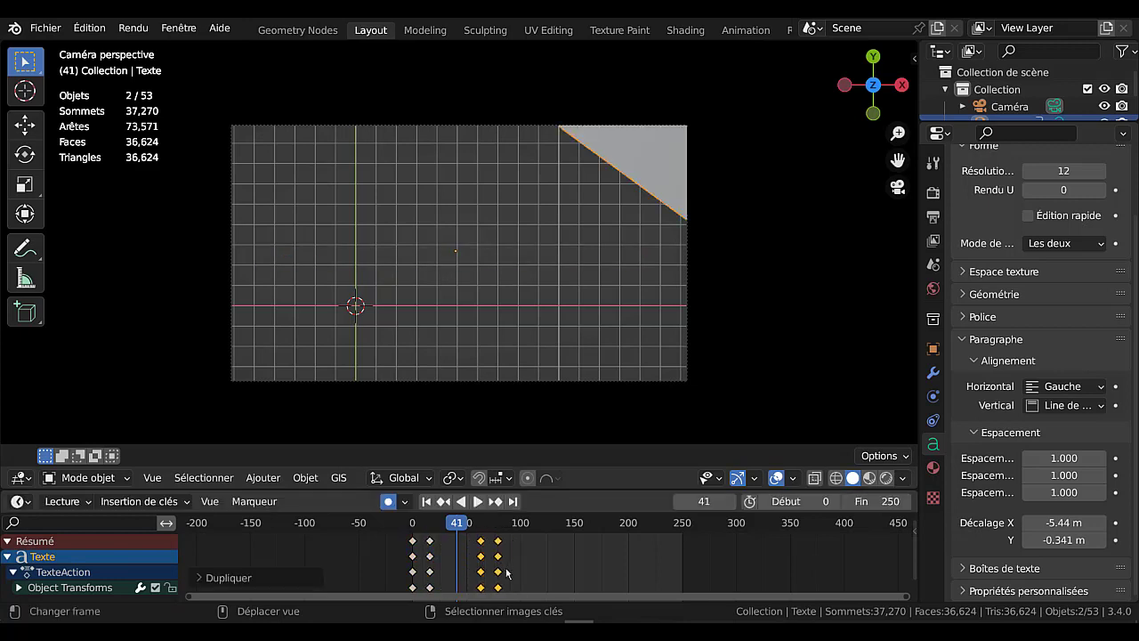
pyautogui.moveTo(524, 526); pyautogui.dragTo(466, 533)
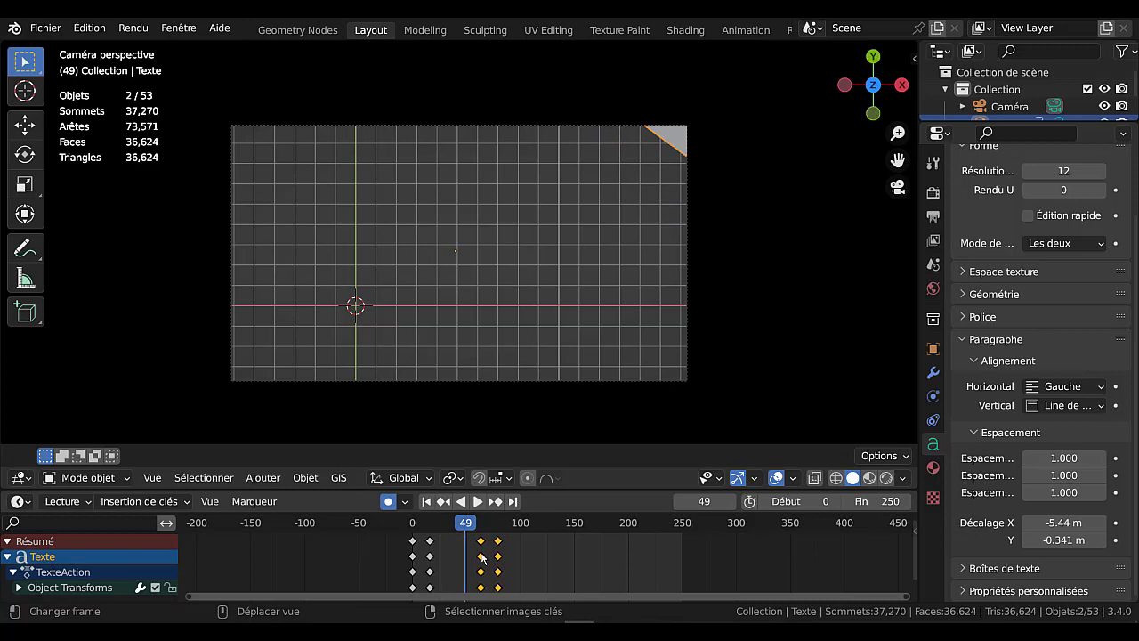
pyautogui.press('s')
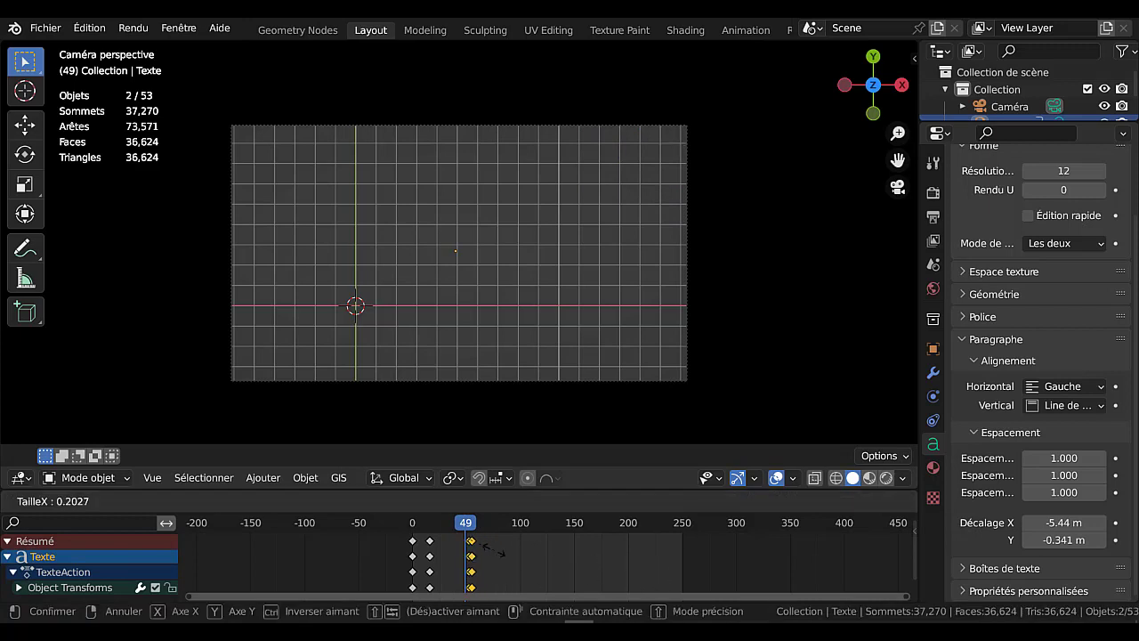
pyautogui.click(277, 537)
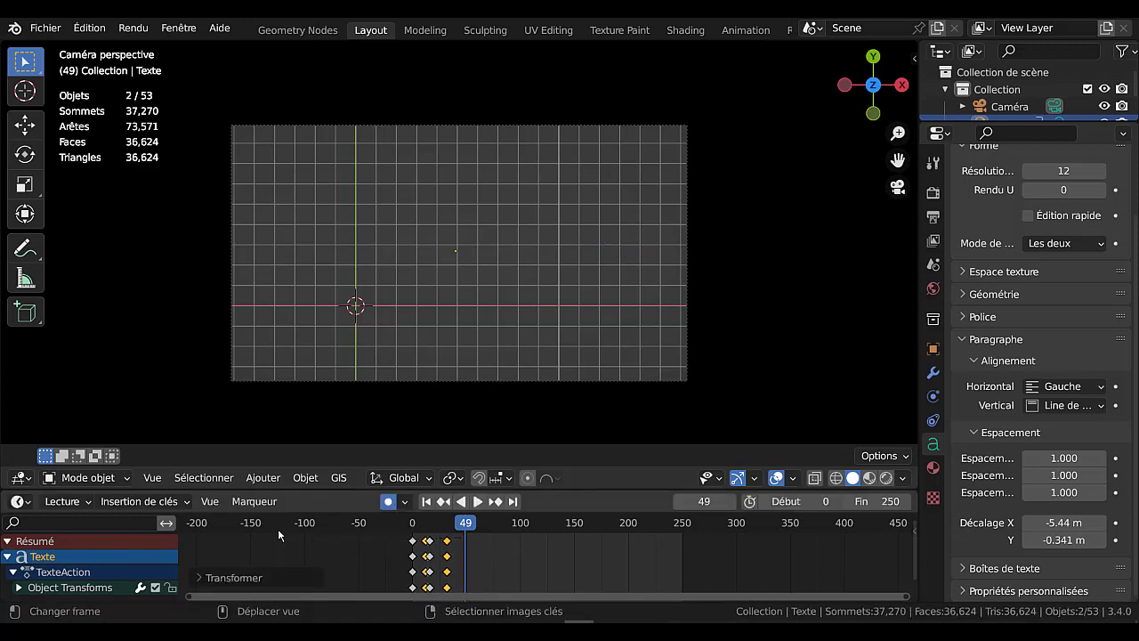
# - Move the mirrored keyframes to about frames 63 and 83 so that the title holds before enlarging again, and return to frame 0
pyautogui.scroll(1, 424, 585)
pyautogui.scroll(1, 446, 571)
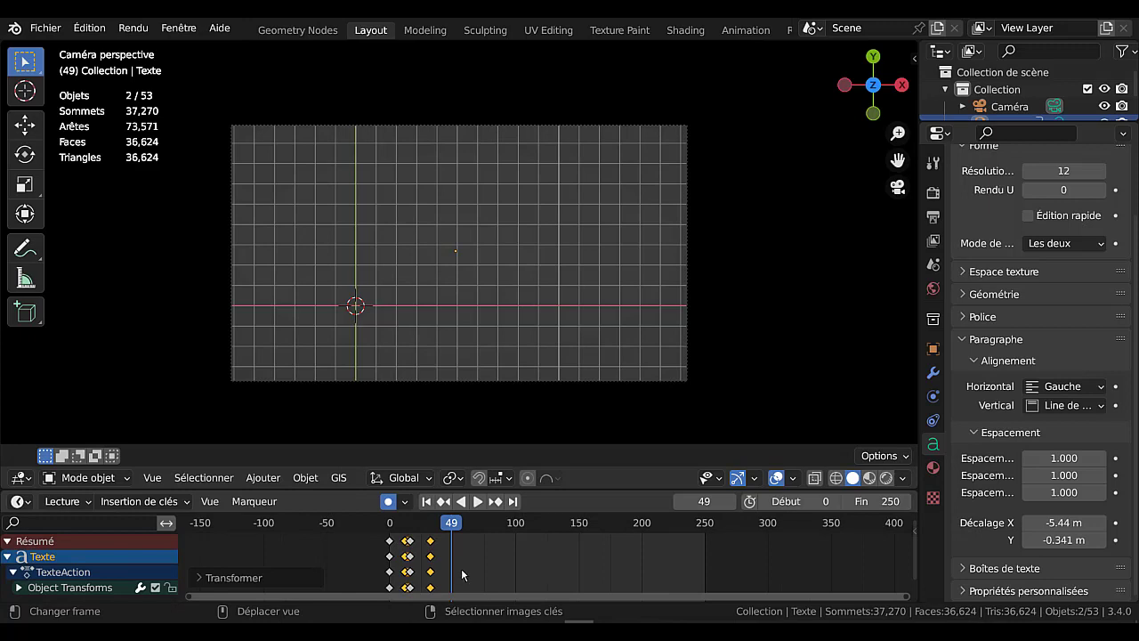
pyautogui.press('g')
pyautogui.click(456, 532)
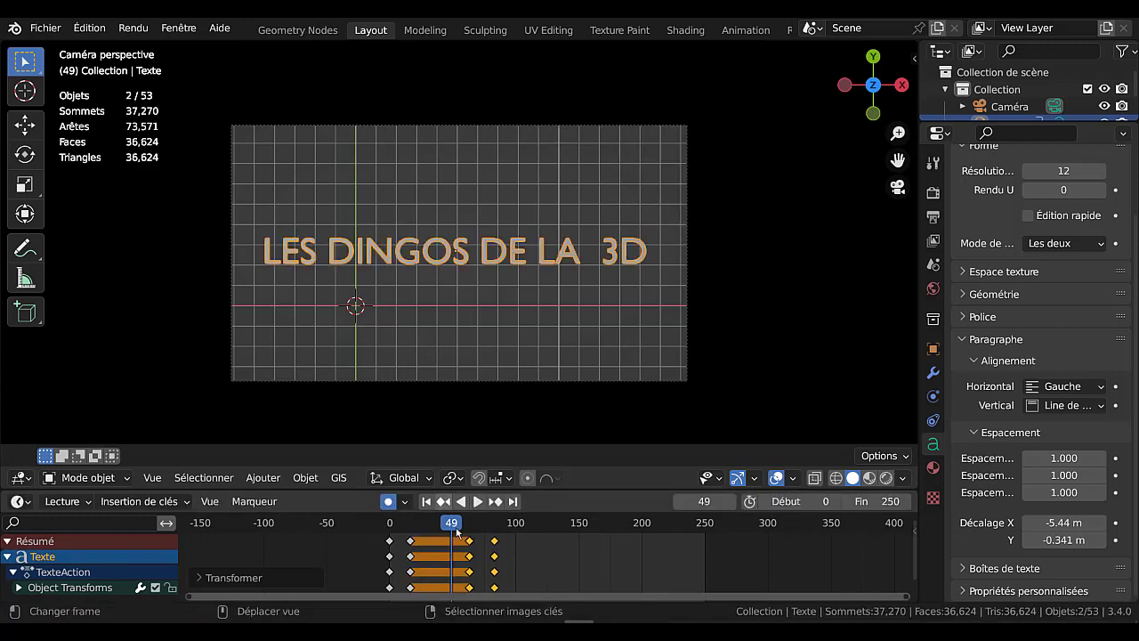
pyautogui.press('Escape')
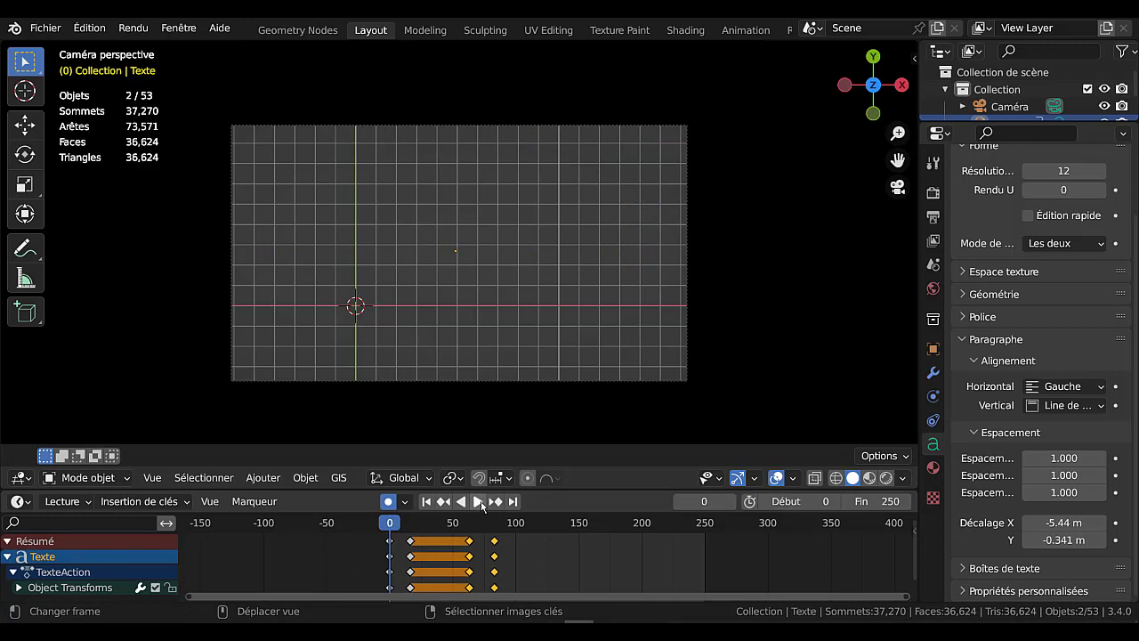
# - Play the title's shrinking, holding and enlarging animation, and stop playback
pyautogui.click(478, 502)
pyautogui.scroll(-1, 683, 385)
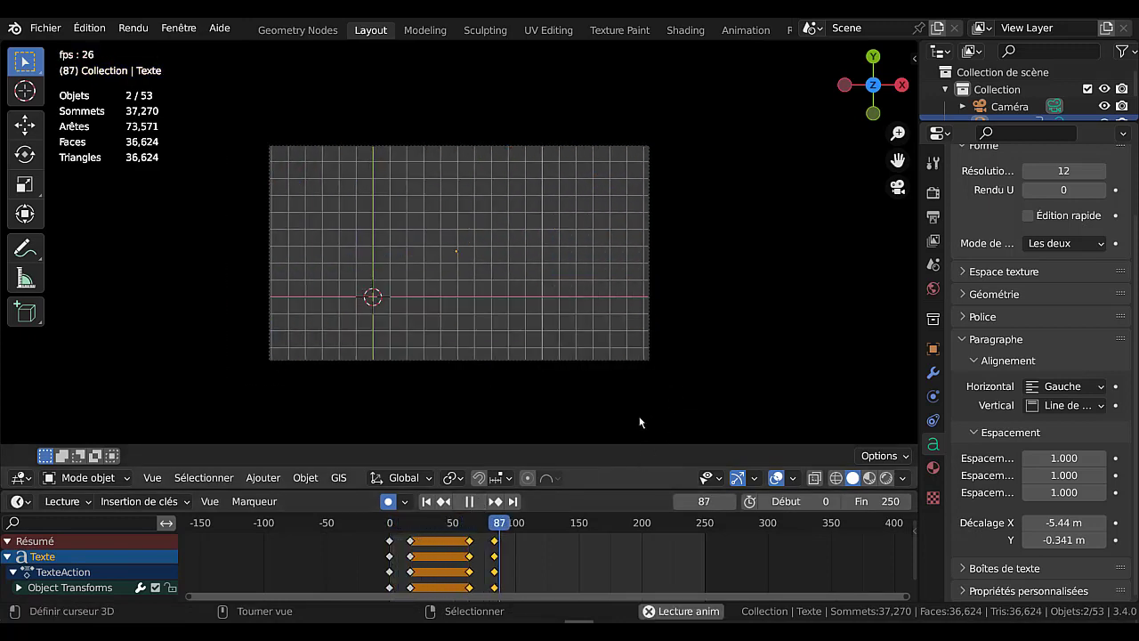
pyautogui.press('space')
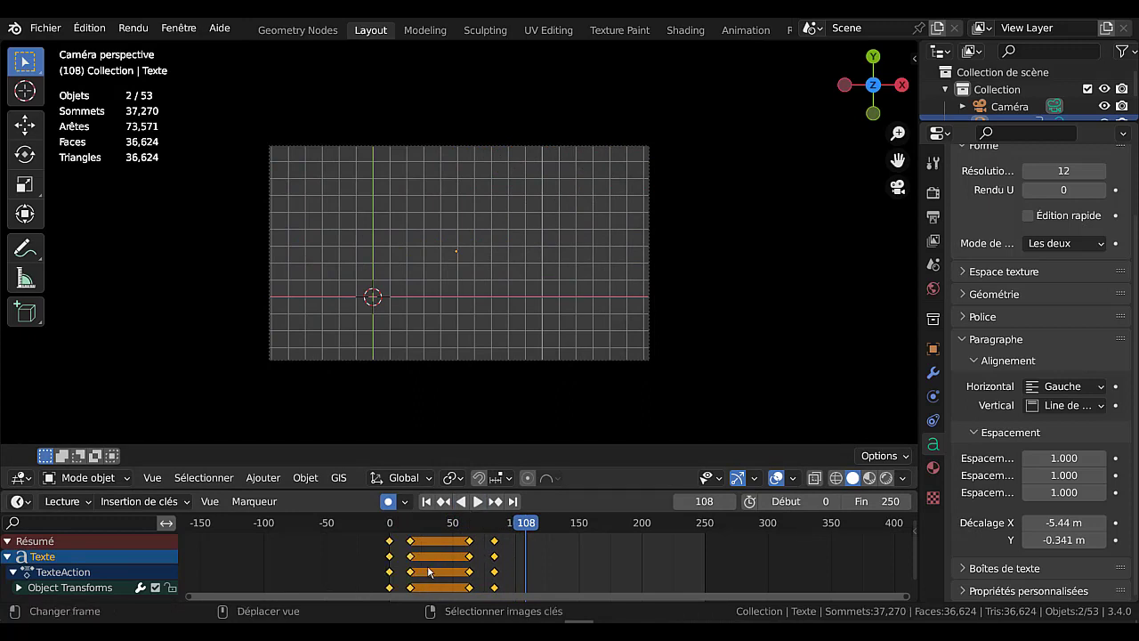
# - Stretch all title keyframes from frame 0 so that the last falls at about frame 149, and start playback
pyautogui.moveTo(537, 530); pyautogui.dragTo(389, 520)
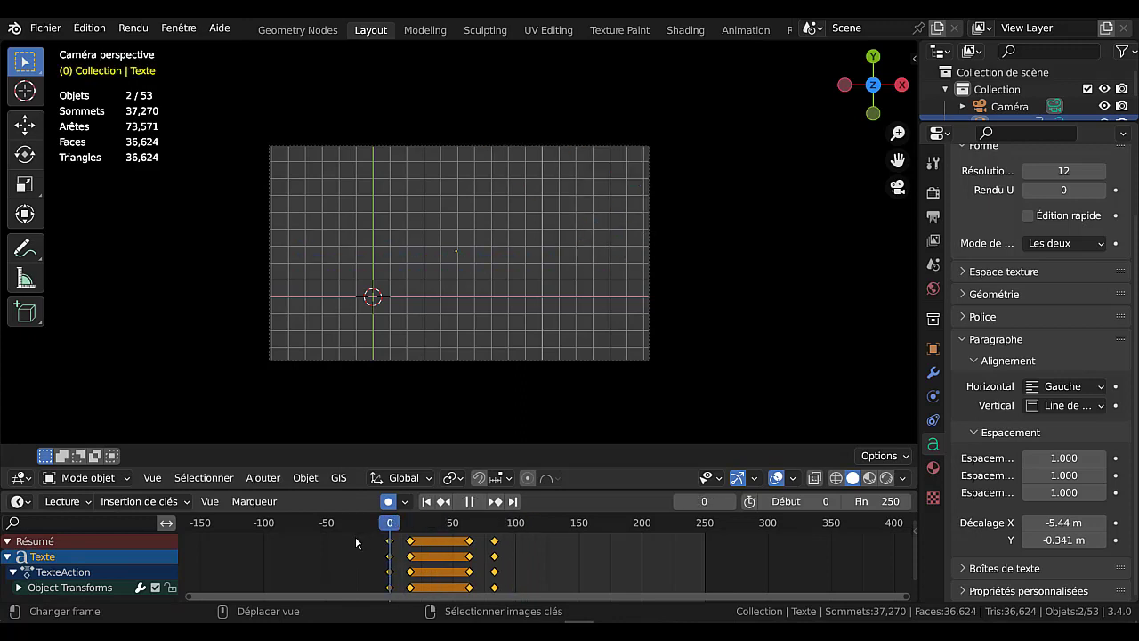
pyautogui.press('s')
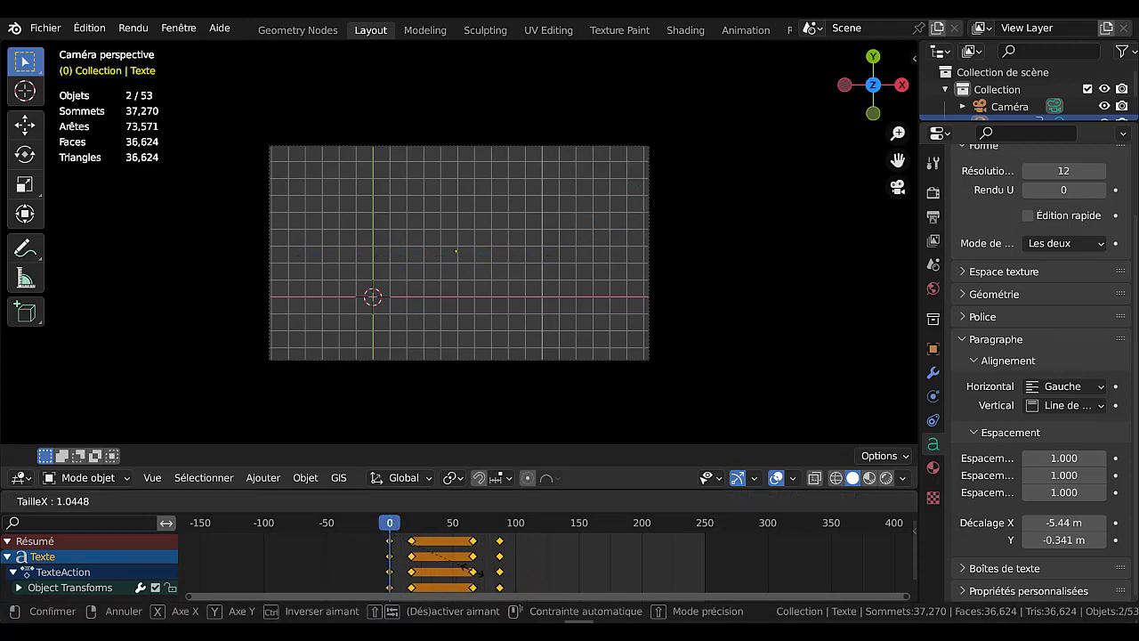
pyautogui.click(475, 501)
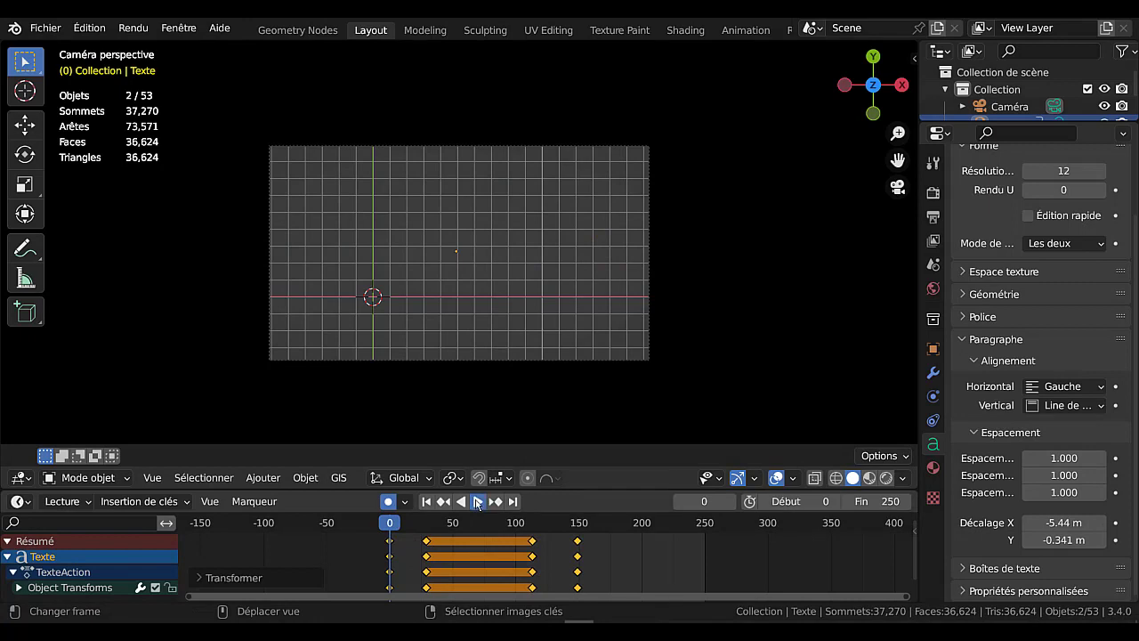
# - Play the stretched title animation from frame 0, stop playback, and scrub back to about frame 64
pyautogui.click(477, 501)
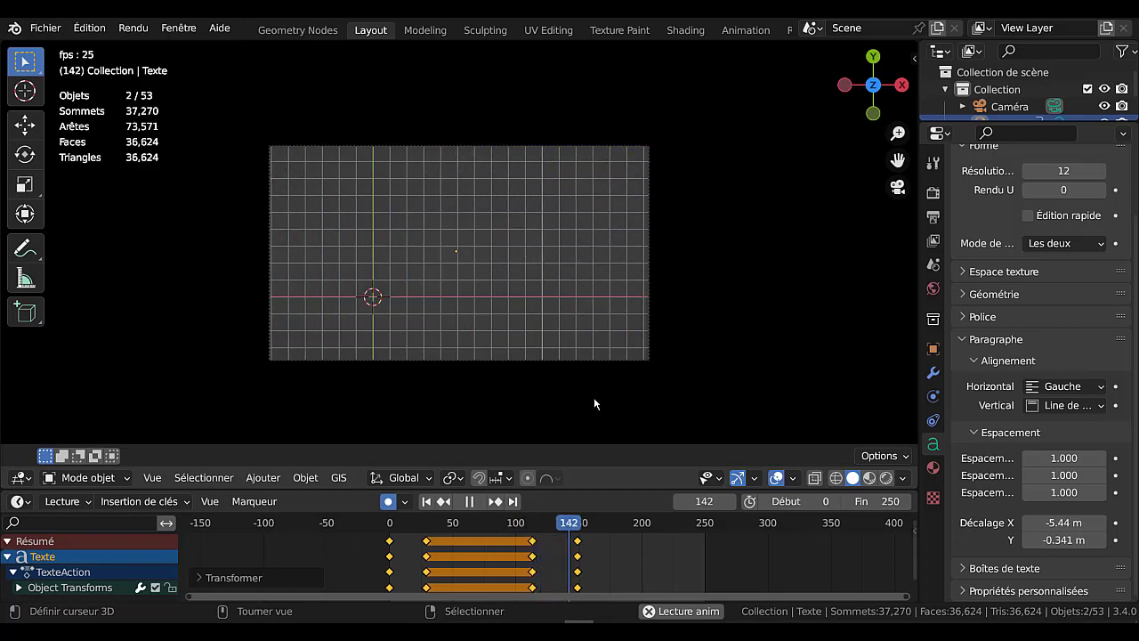
pyautogui.press('space')
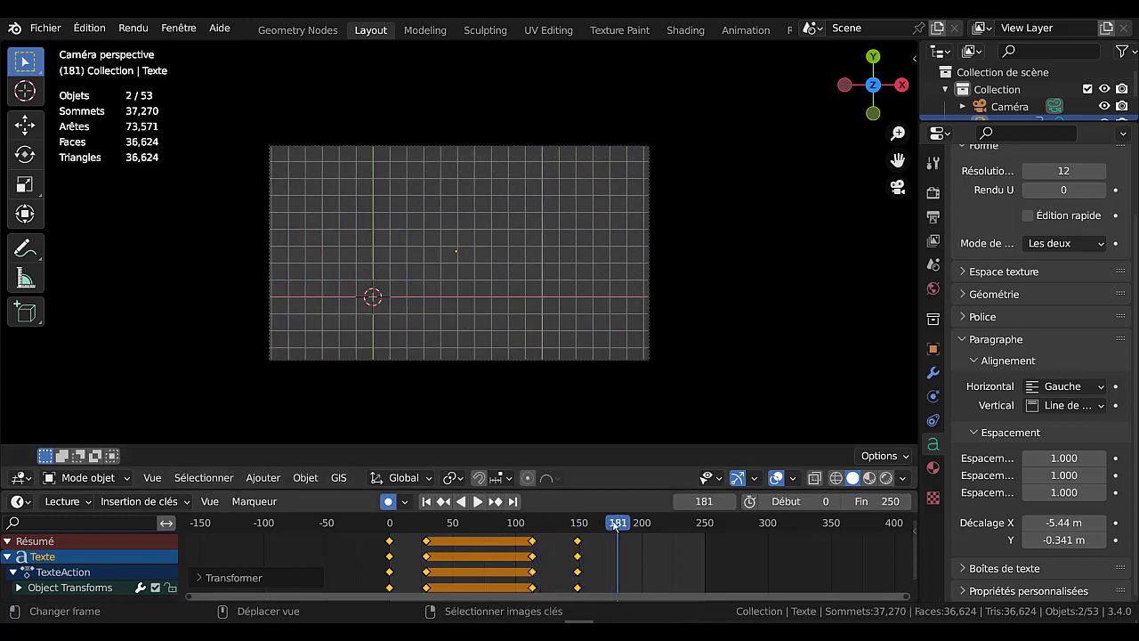
pyautogui.moveTo(614, 526); pyautogui.dragTo(473, 543)
# - Set the interpolation of all title keyframes to Linear (Linéaire) and play the animation from frame 0
pyautogui.press('t')
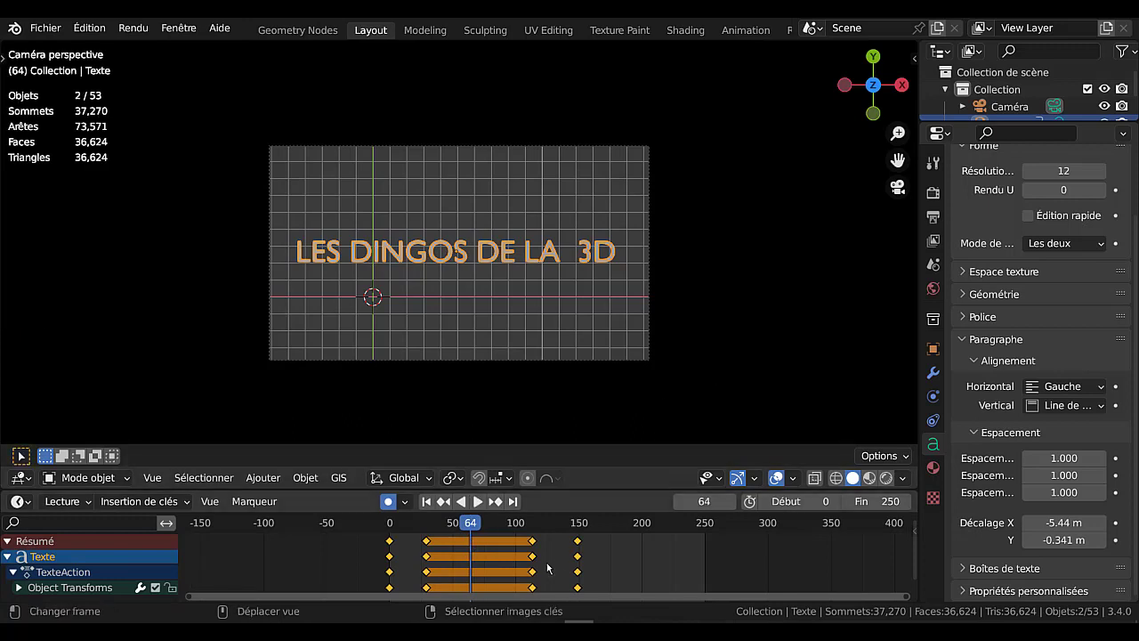
pyautogui.press('t')
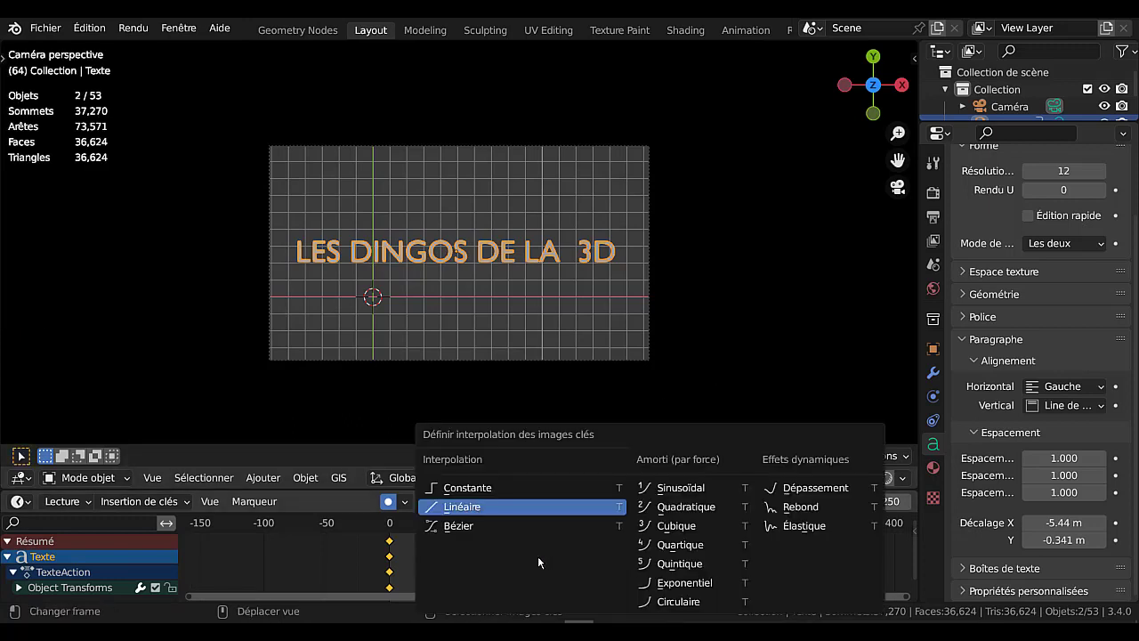
pyautogui.click(447, 508)
pyautogui.hotkey('shift', 'Left')
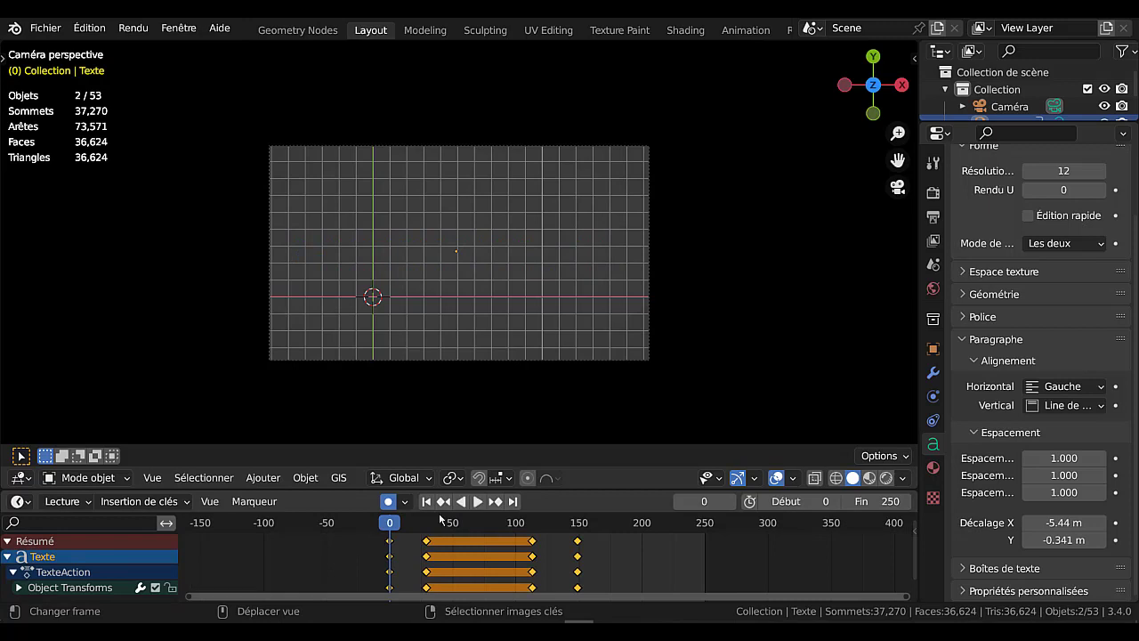
pyautogui.click(478, 502)
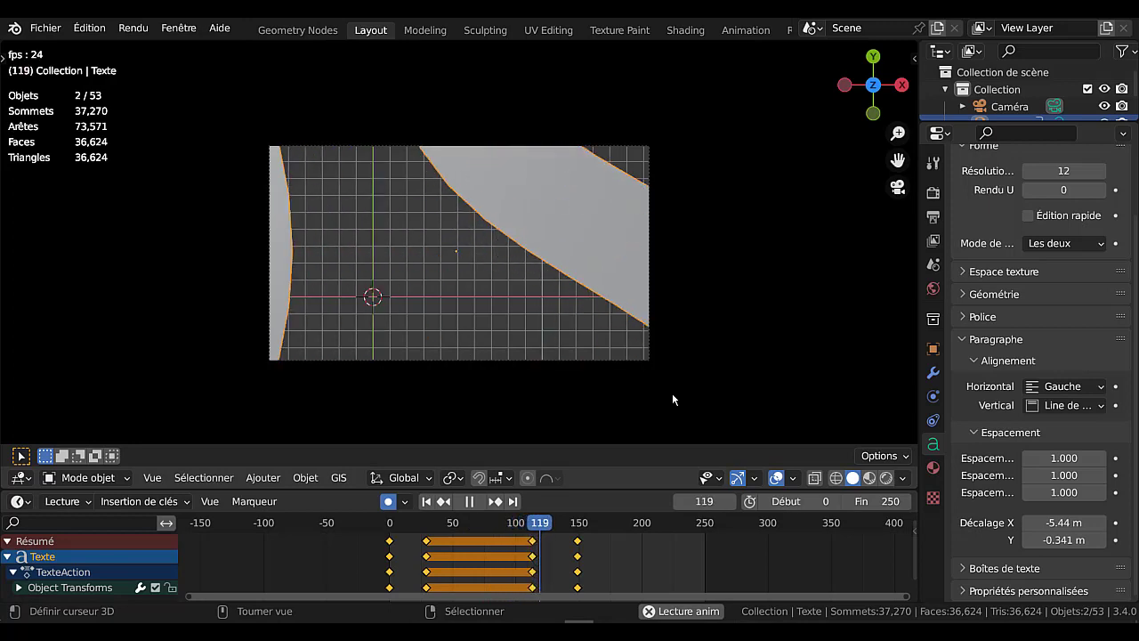
pyautogui.press('space')
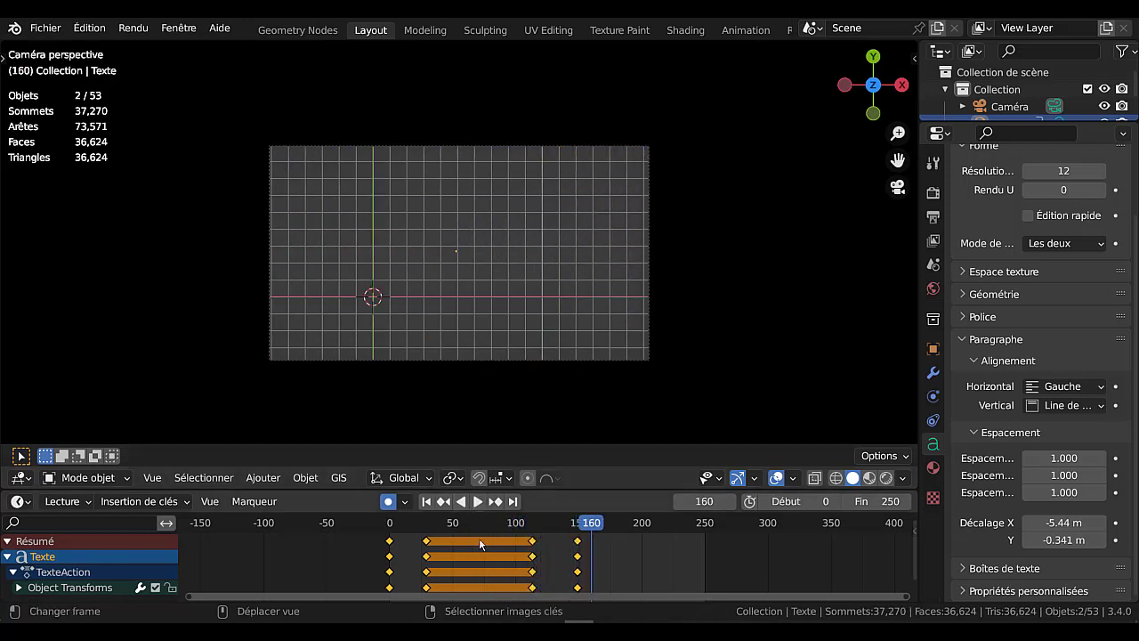
# - Set the interpolation of all title keyframes to Bounce (Rebond) and play the animation repeatedly from frame 0
pyautogui.press('t')
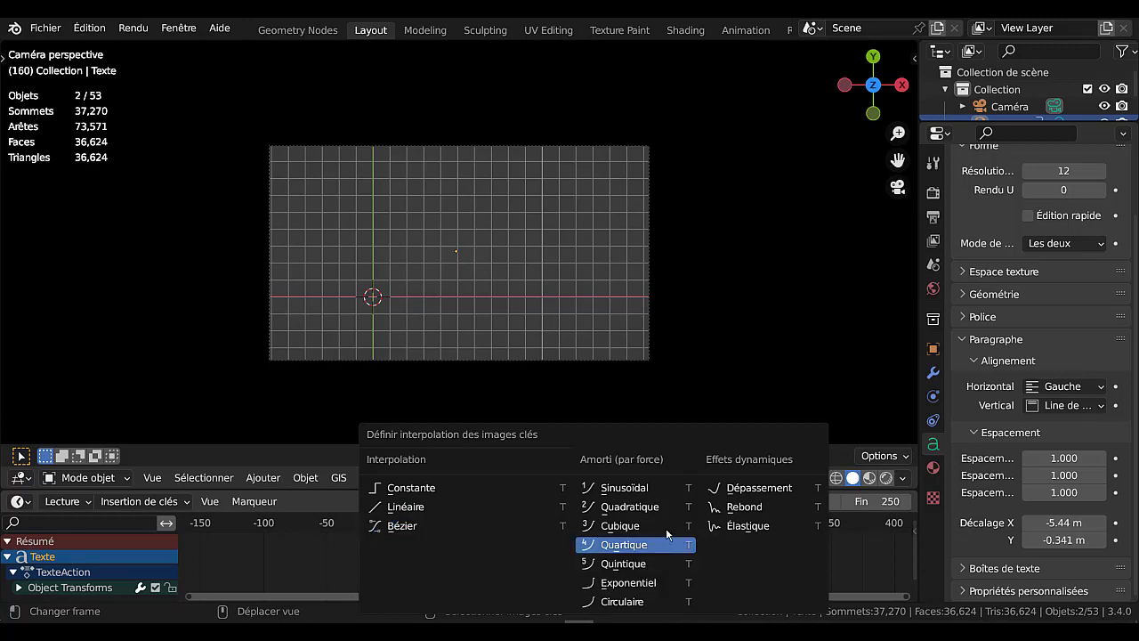
pyautogui.click(750, 507)
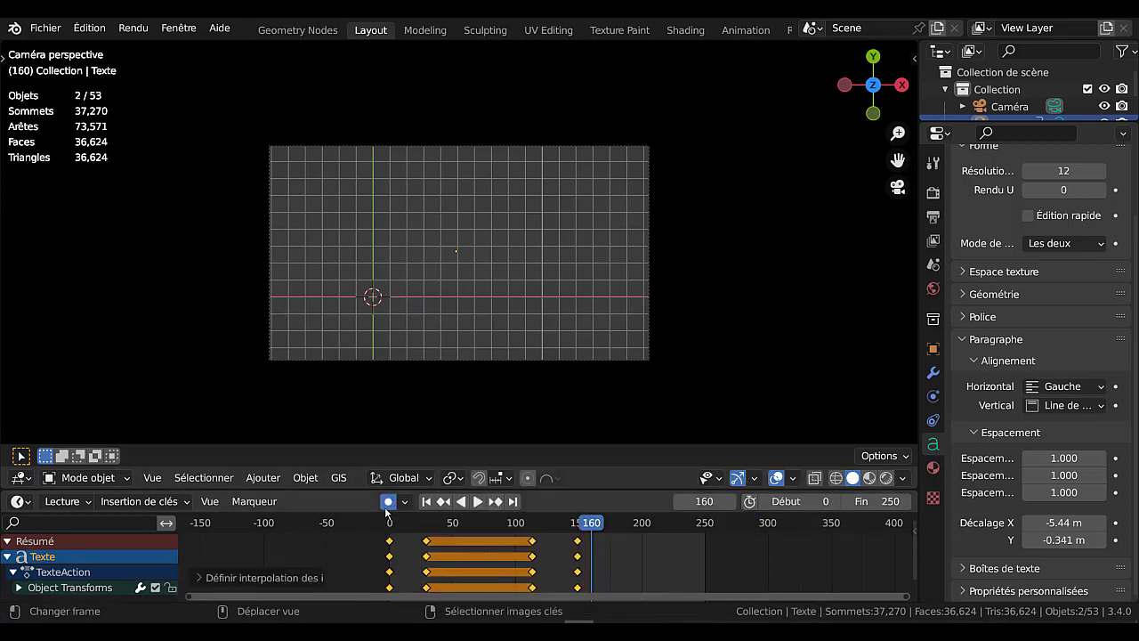
pyautogui.hotkey('shift', 'Left')
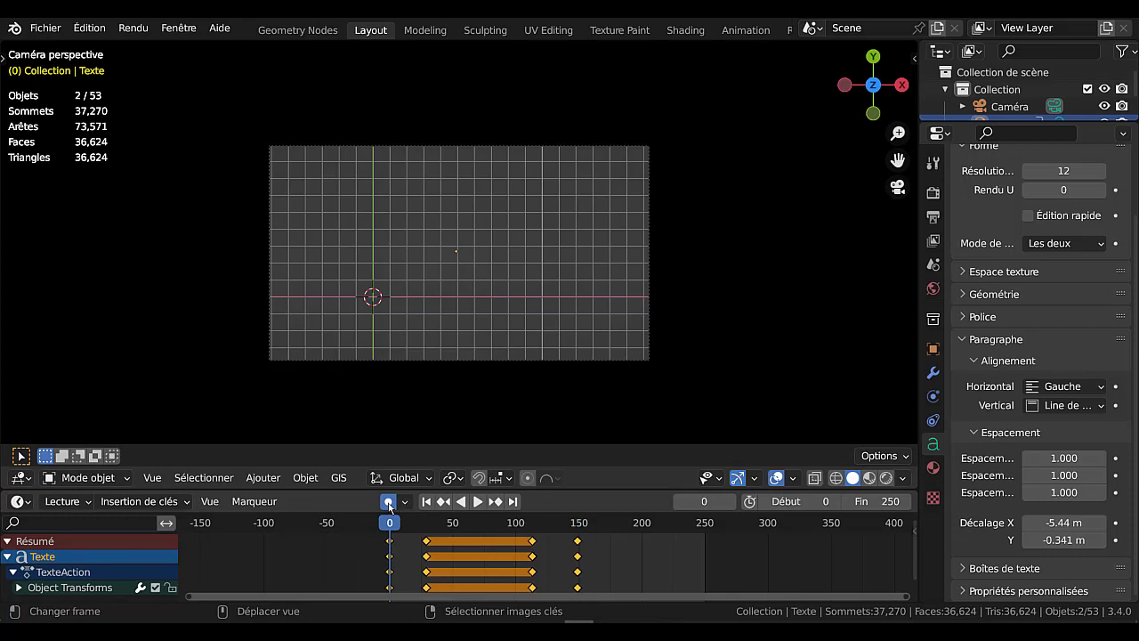
pyautogui.click(477, 502)
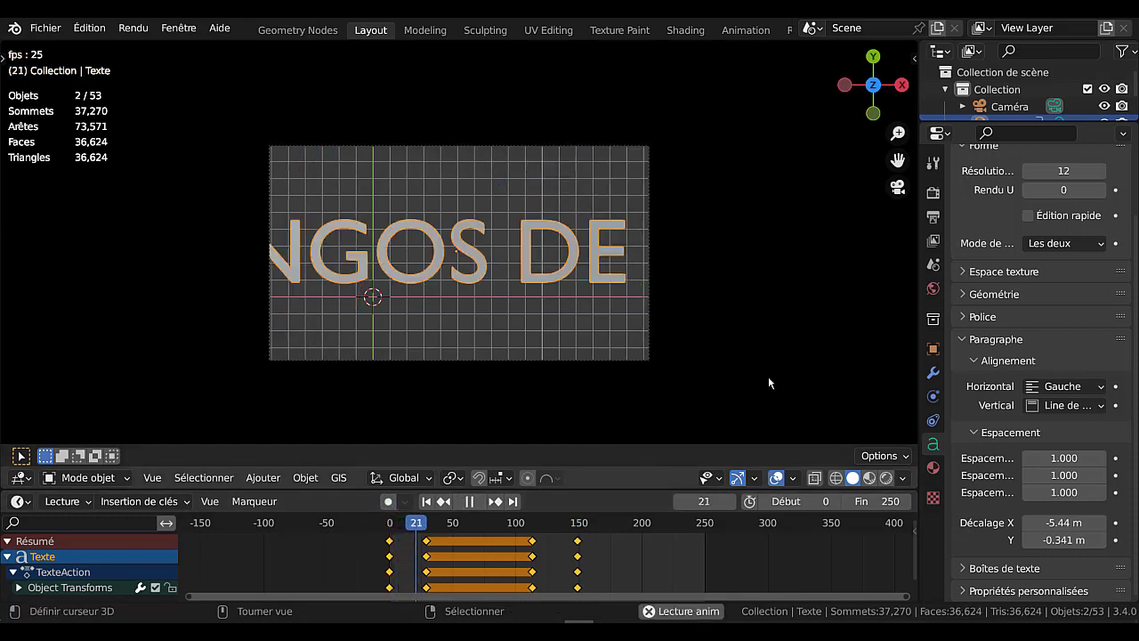
pyautogui.hotkey('shift', 'Left')
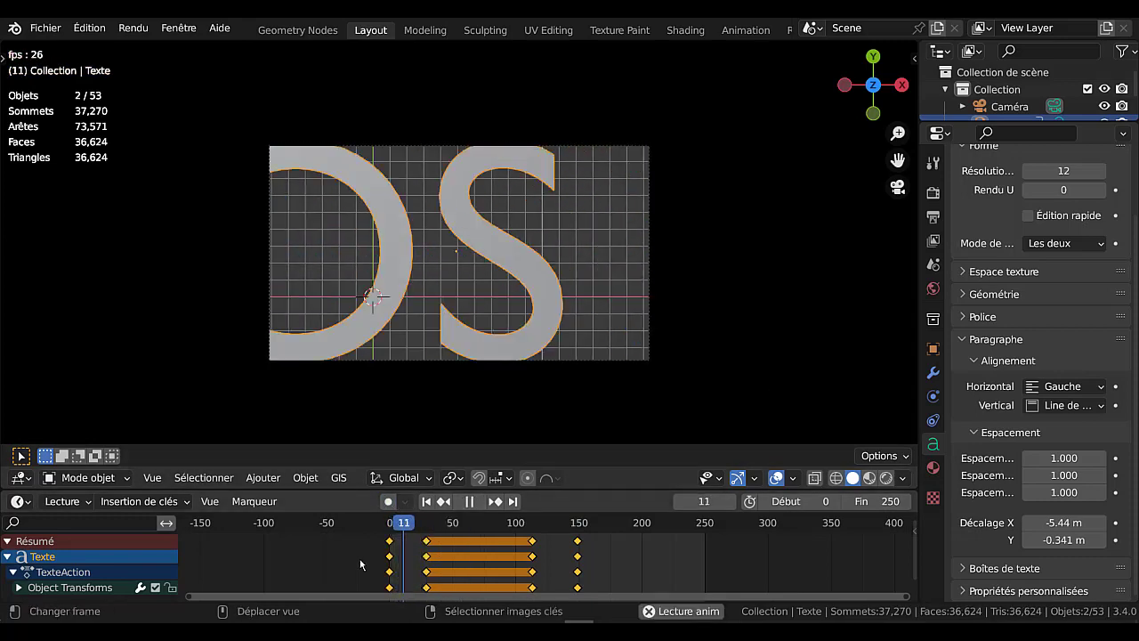
pyautogui.hotkey('shift', 'Left')
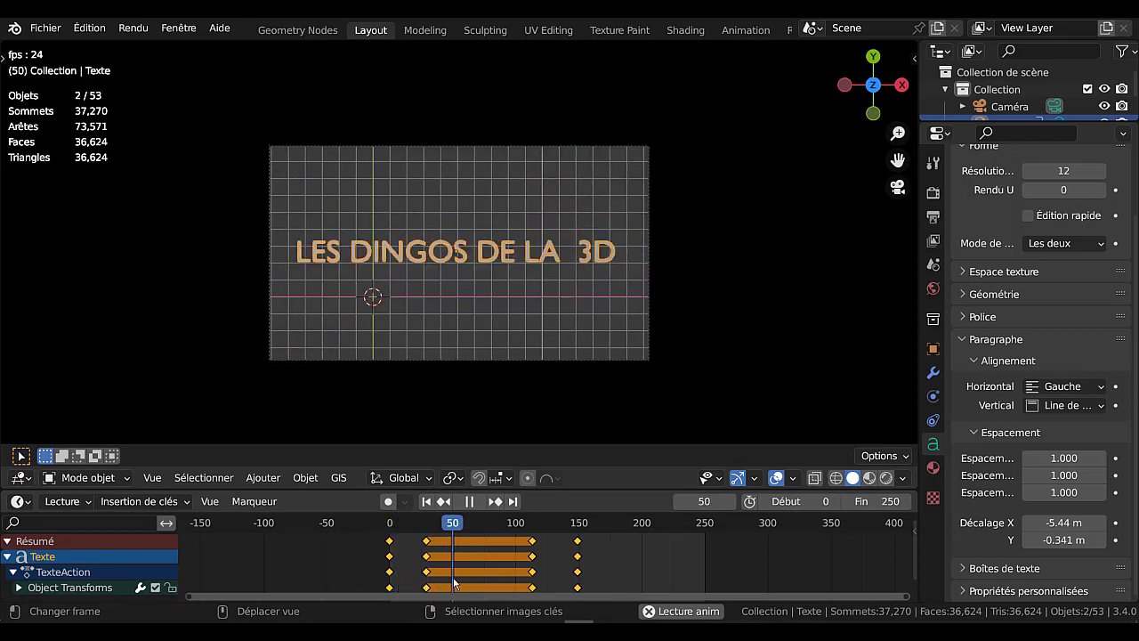
pyautogui.scroll(-1, 509, 569)
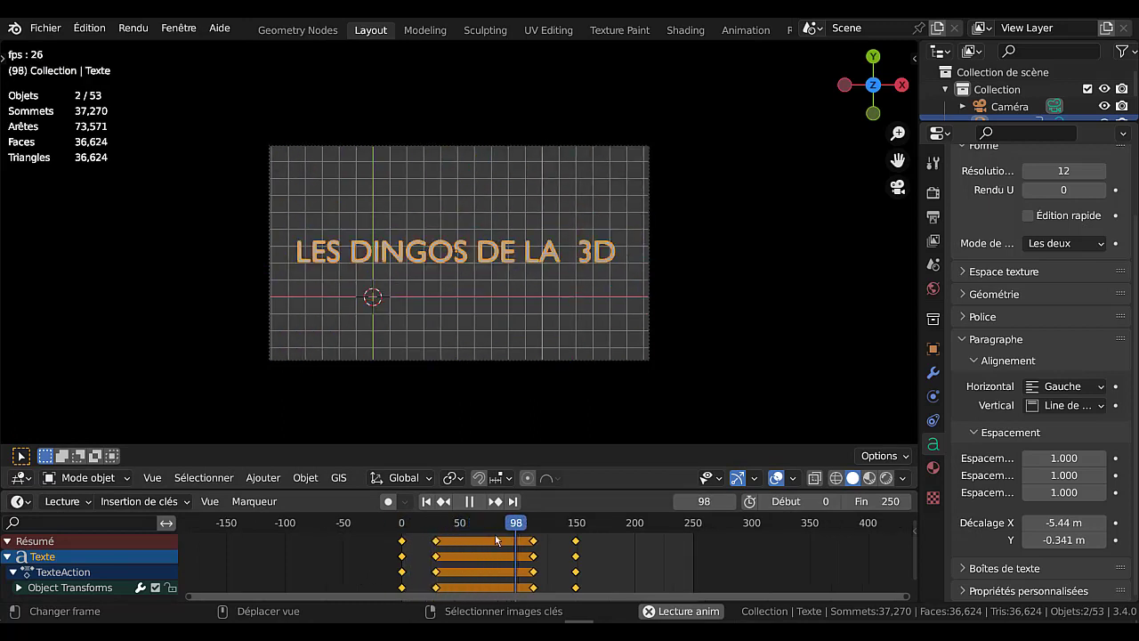
# - Stretch all title keyframes from frame 0 so that the last falls at about frame 220, and briefly play the animation
pyautogui.click(468, 502)
pyautogui.moveTo(542, 527); pyautogui.dragTo(380, 540)
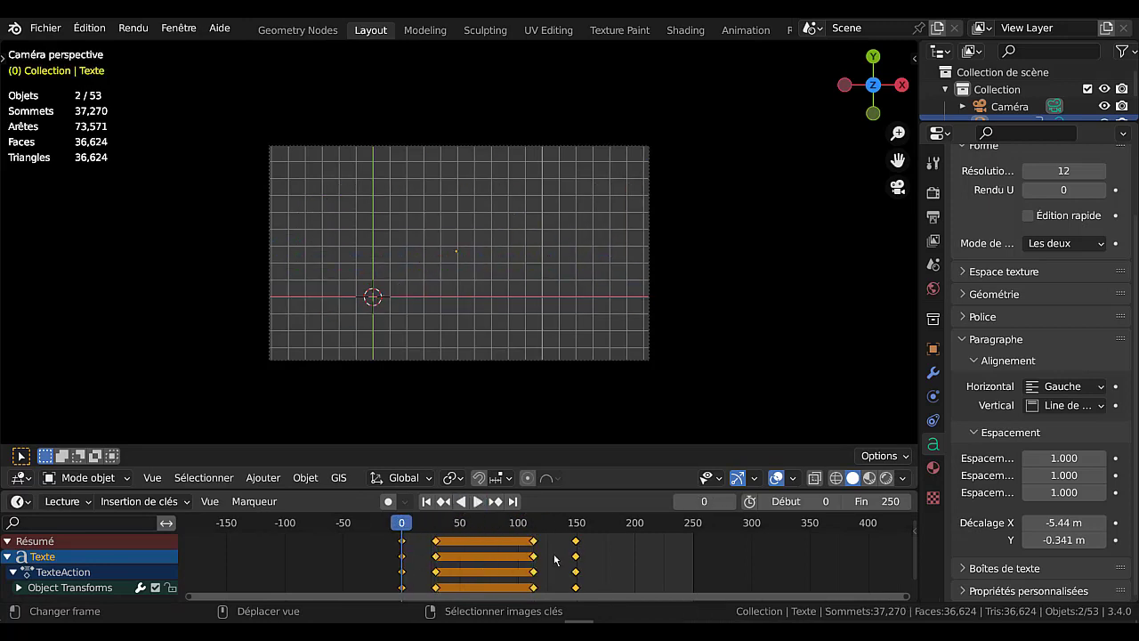
pyautogui.press('s')
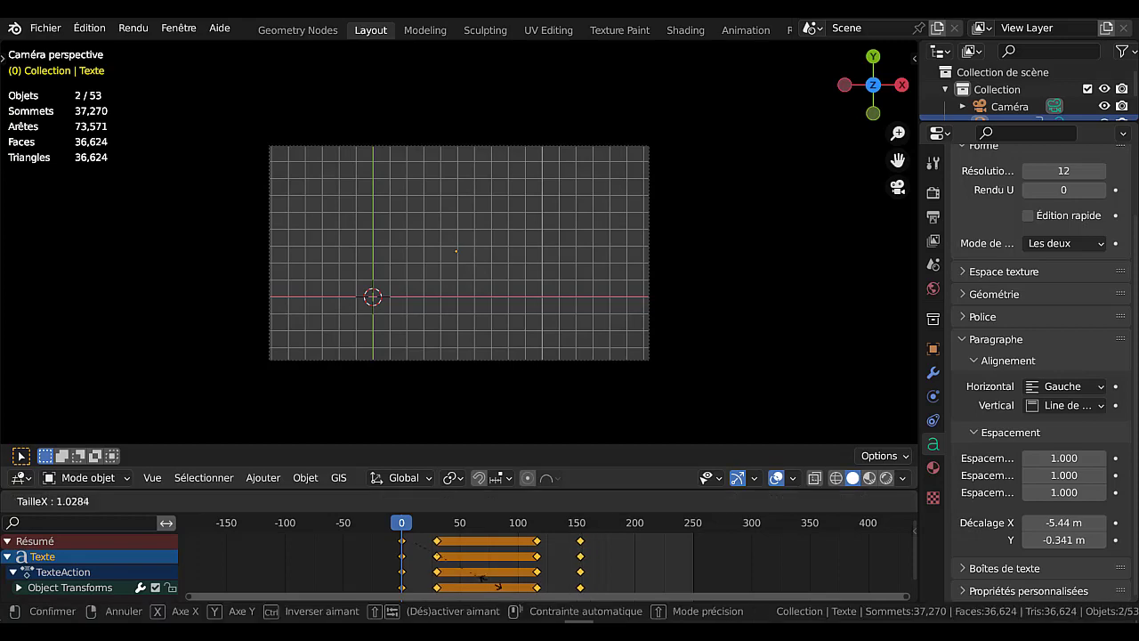
pyautogui.click(512, 580)
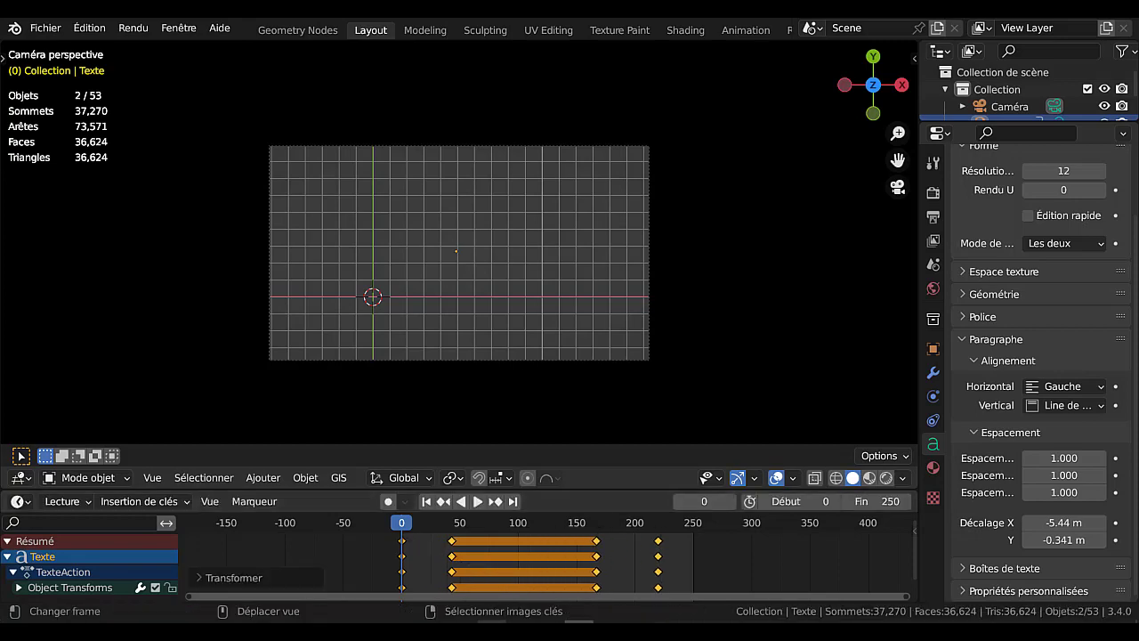
pyautogui.click(478, 501)
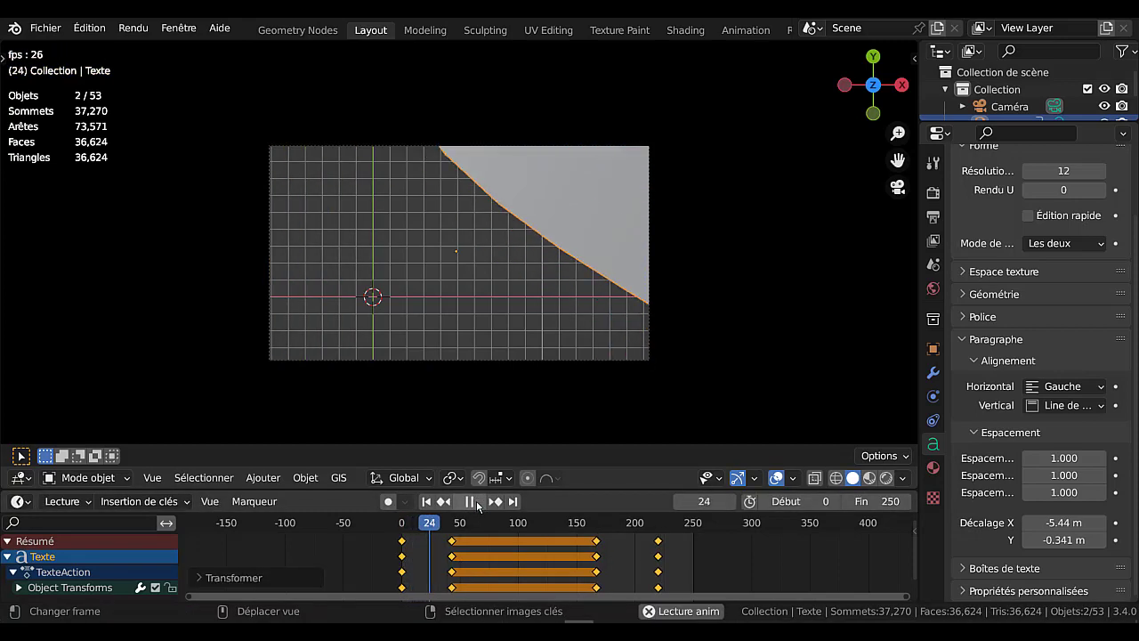
pyautogui.click(471, 502)
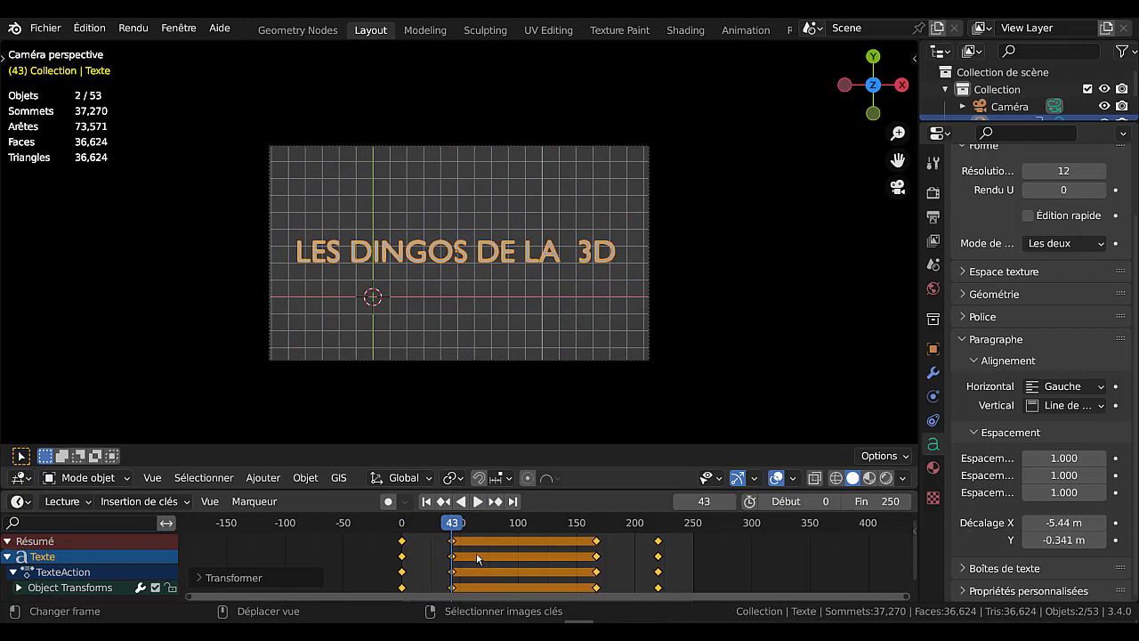
# - Move all title keyframes except those at frame 0 earlier by 23 frames, and play the animation from the start
pyautogui.keyDown('shift'); pyautogui.click(401, 541); pyautogui.keyUp('shift')
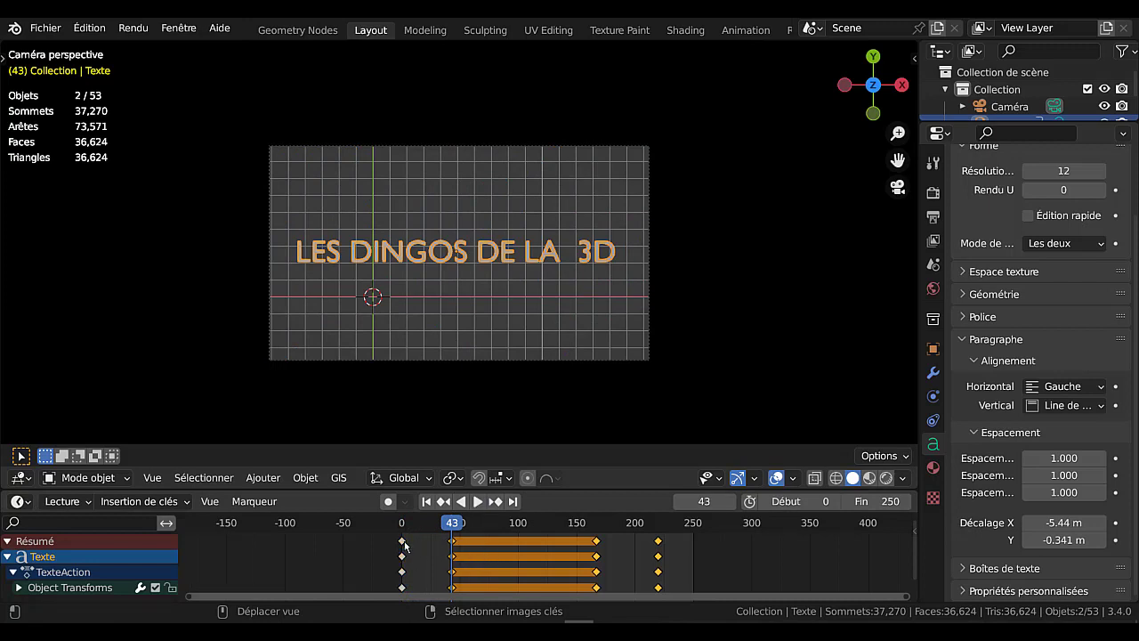
pyautogui.press('g')
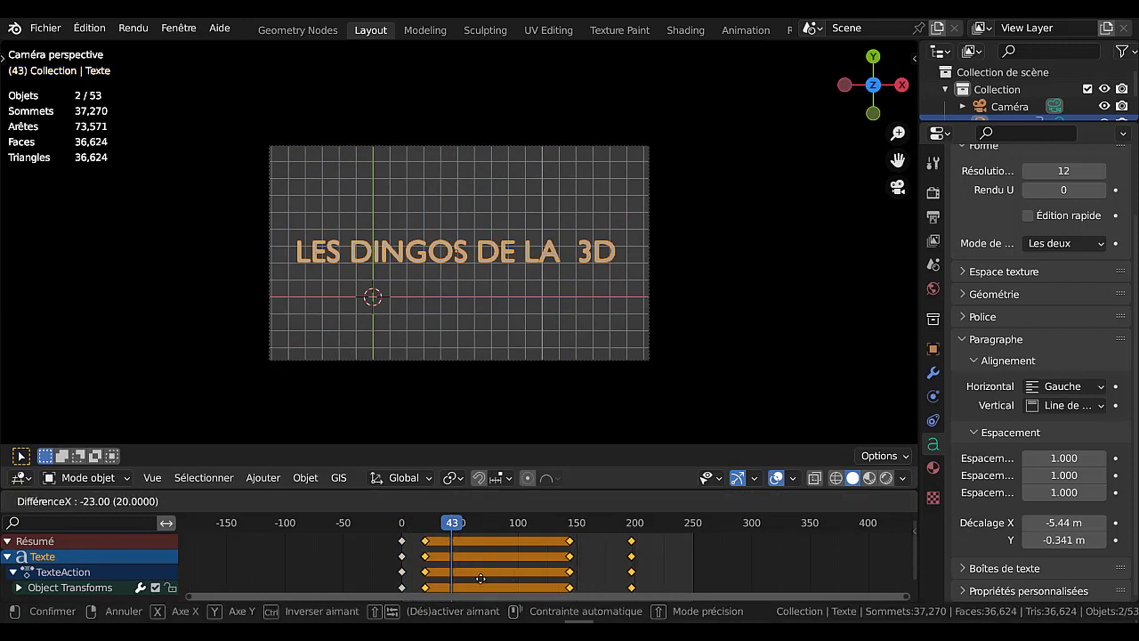
pyautogui.click(481, 579)
pyautogui.hotkey('shift', 'Left')
pyautogui.press('space')
pyautogui.click(477, 501)
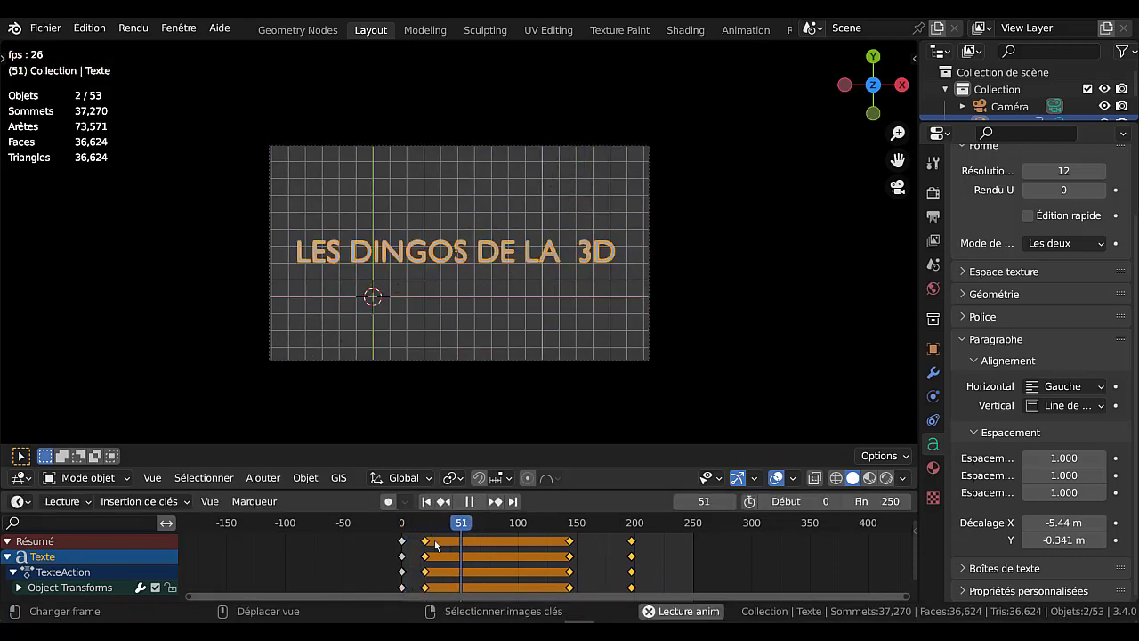
pyautogui.hotkey('shift', 'Left')
# - Enlarge the timeline, move the third set of title keyframes to about frame 78 and the last to about frame 90, and replay
pyautogui.moveTo(601, 489); pyautogui.dragTo(602, 440)
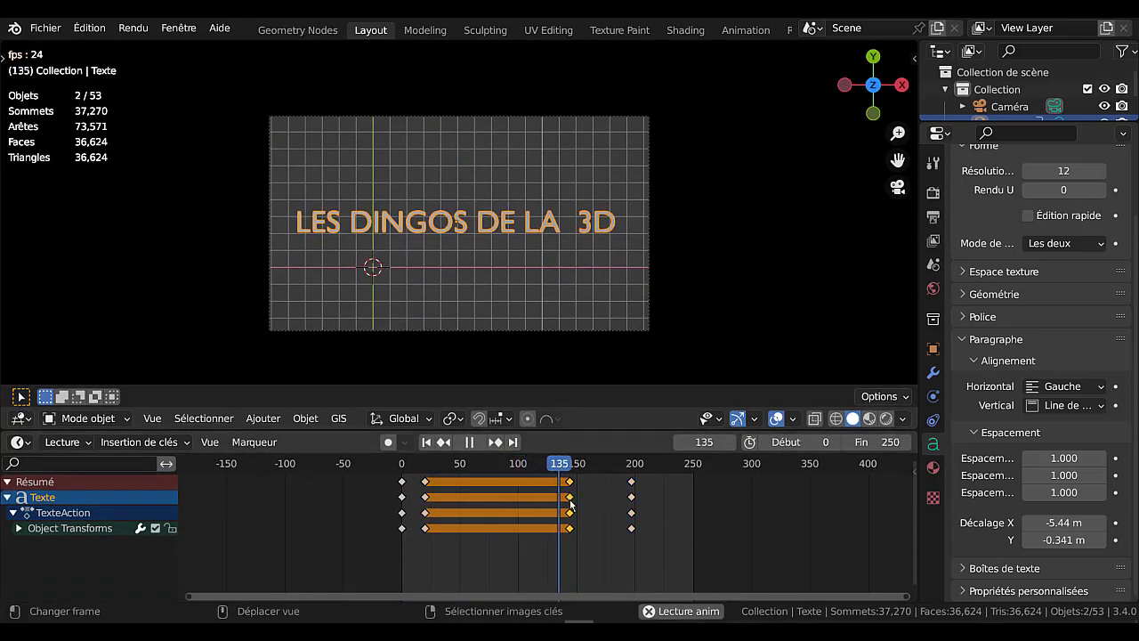
pyautogui.press('g')
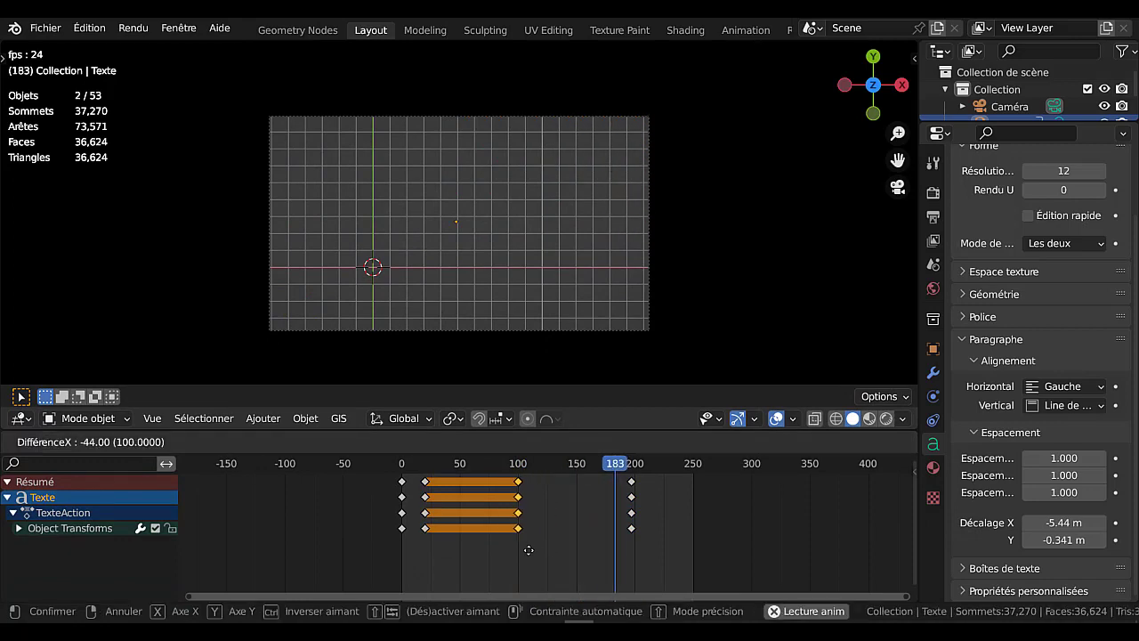
pyautogui.click(504, 548)
pyautogui.click(631, 482)
pyautogui.press('g')
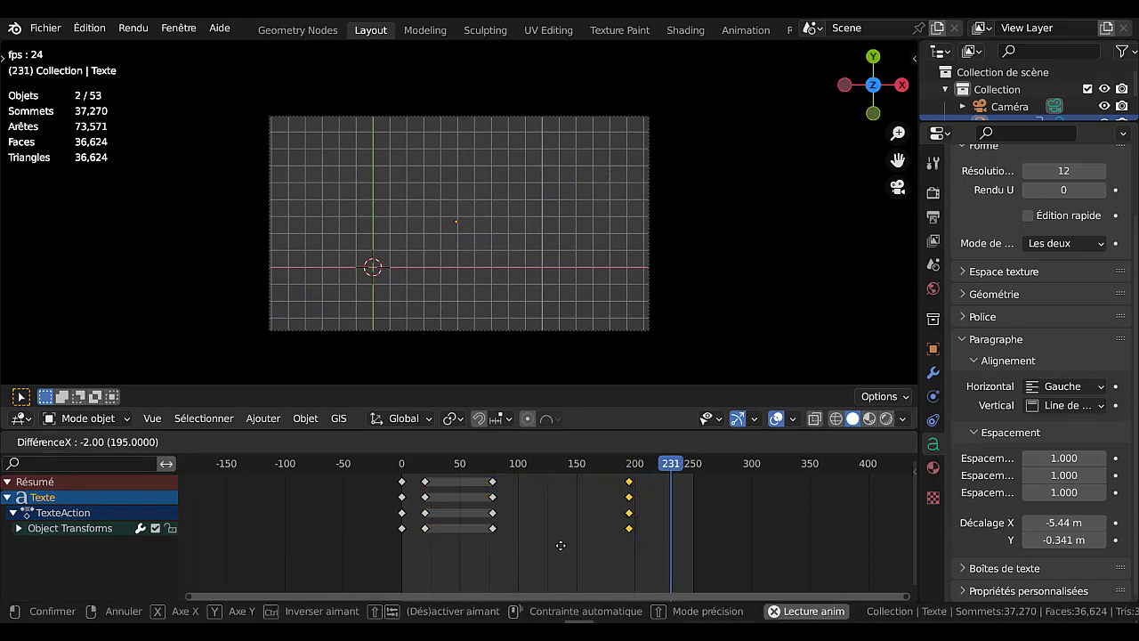
pyautogui.click(439, 552)
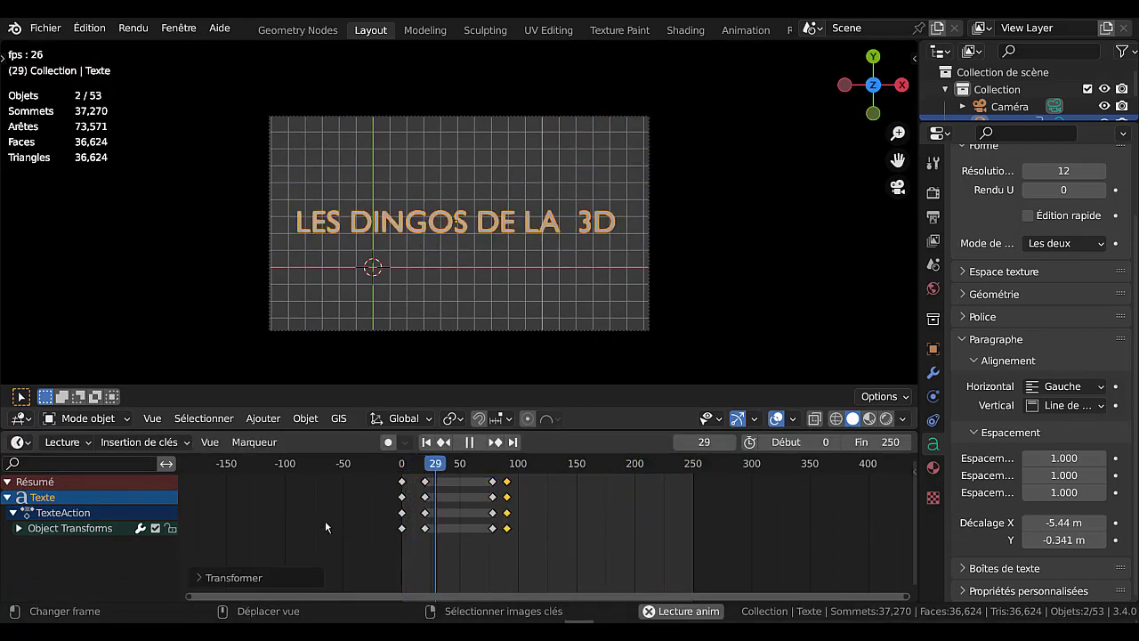
pyautogui.hotkey('shift', 'Left')
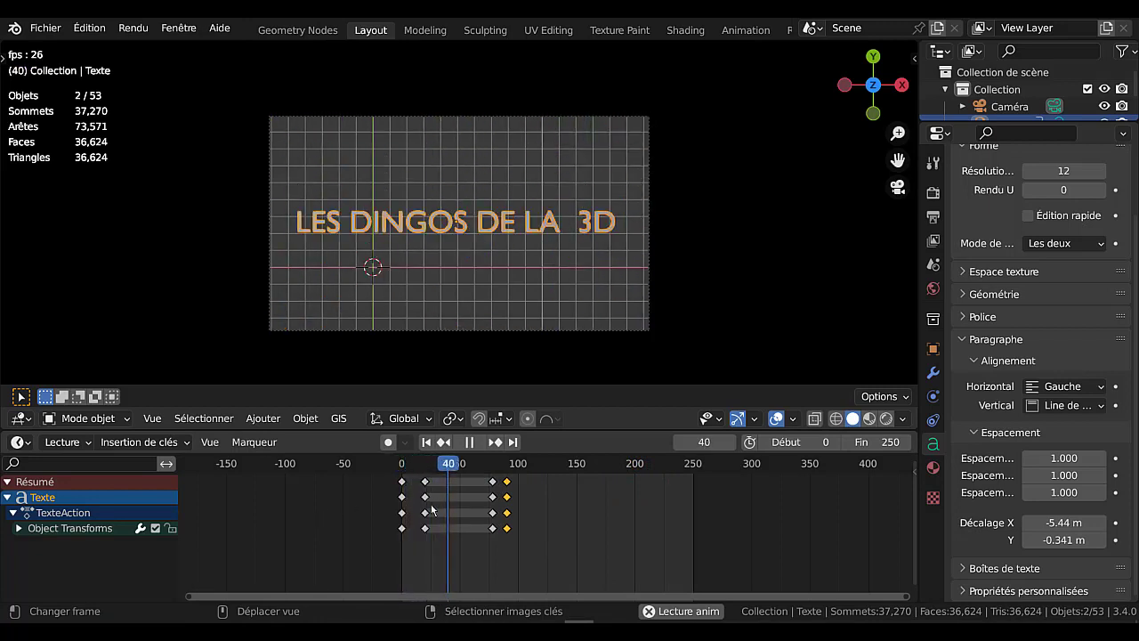
# - Set the interpolation of all title keyframes to Elastic (Élastique), watch the animation, and stop playback
pyautogui.press('a')
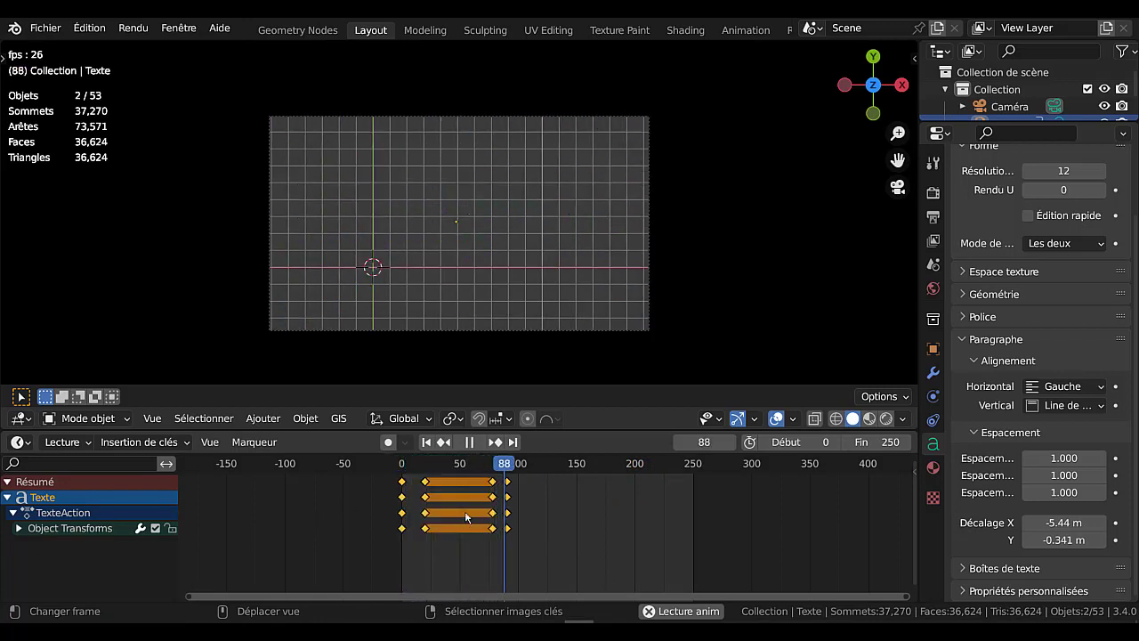
pyautogui.press('t')
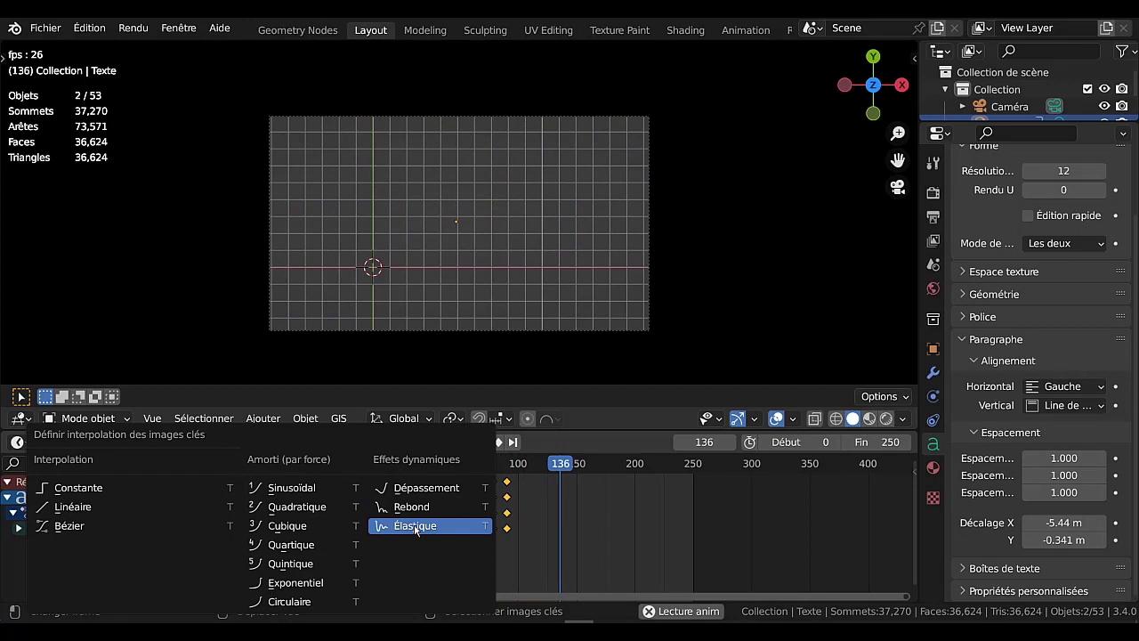
pyautogui.click(415, 526)
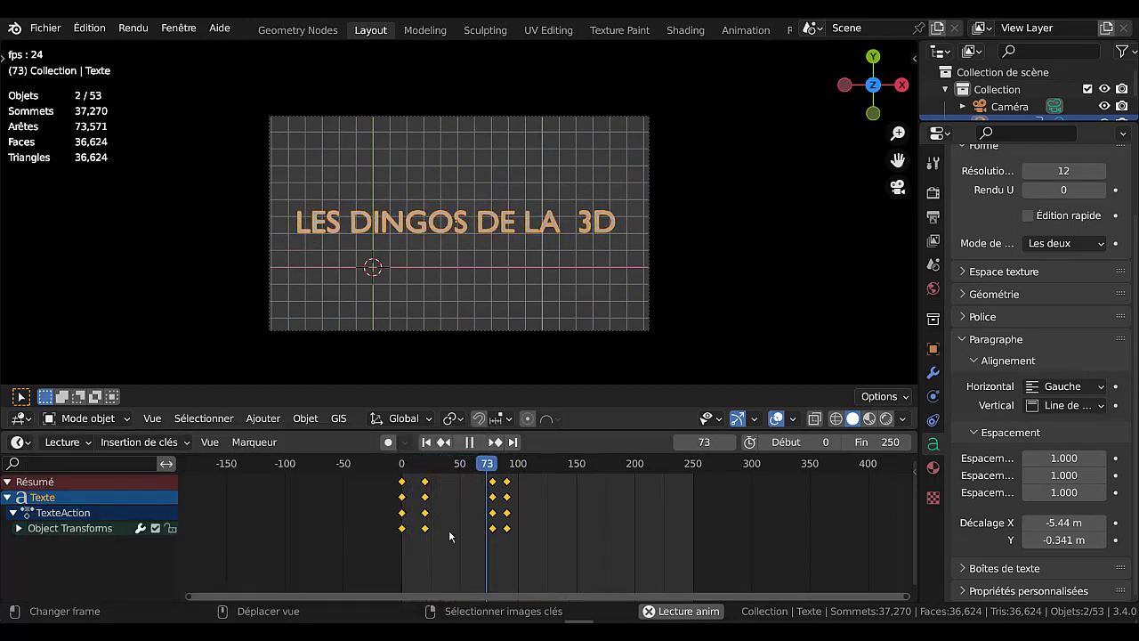
pyautogui.press('space')
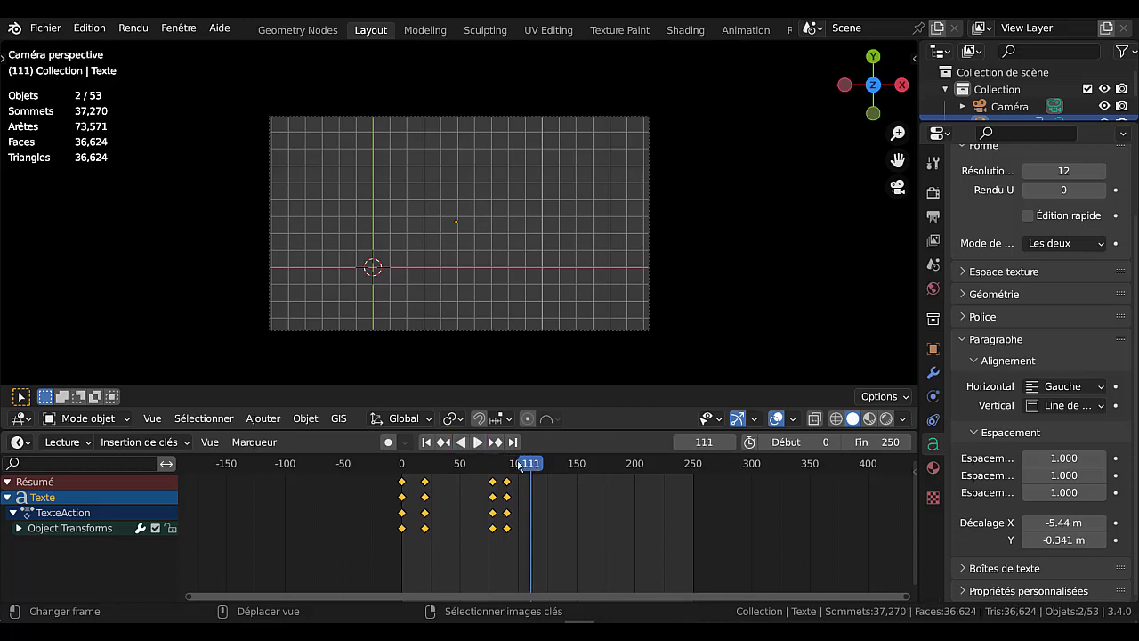
# - Return to frame 0 and stretch all title keyframes by a factor of about 2.4
pyautogui.hotkey('shift', 'Left')
pyautogui.press('space')
pyautogui.press('s')
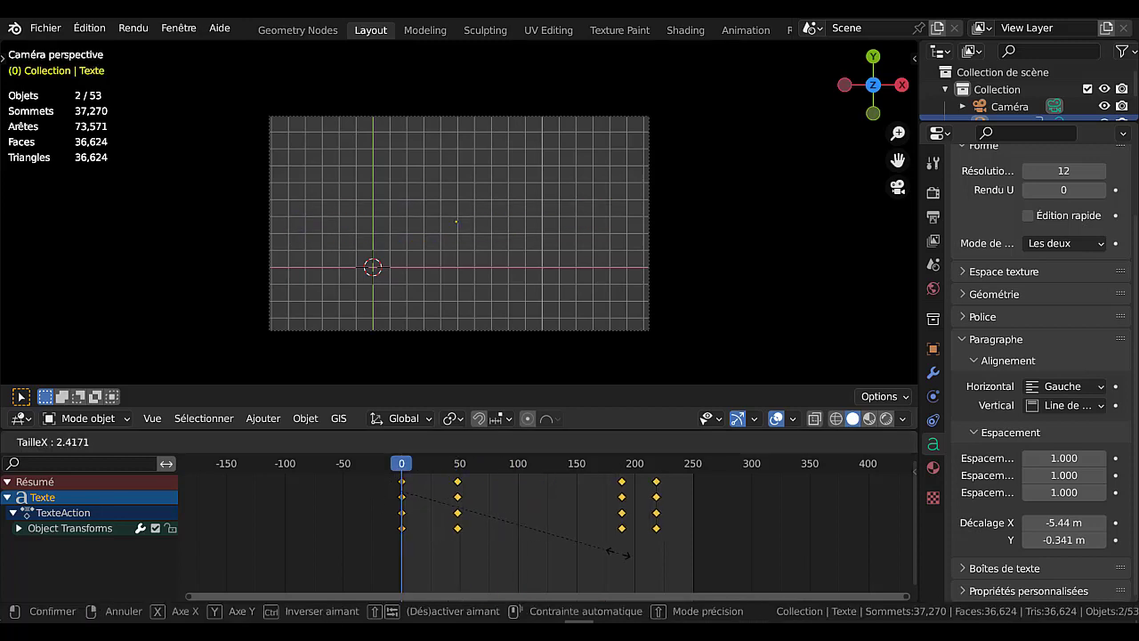
pyautogui.click(618, 552)
# - Move the last two sets of title keyframes together to about frames 115 and 144, and play the animation
pyautogui.click(622, 514)
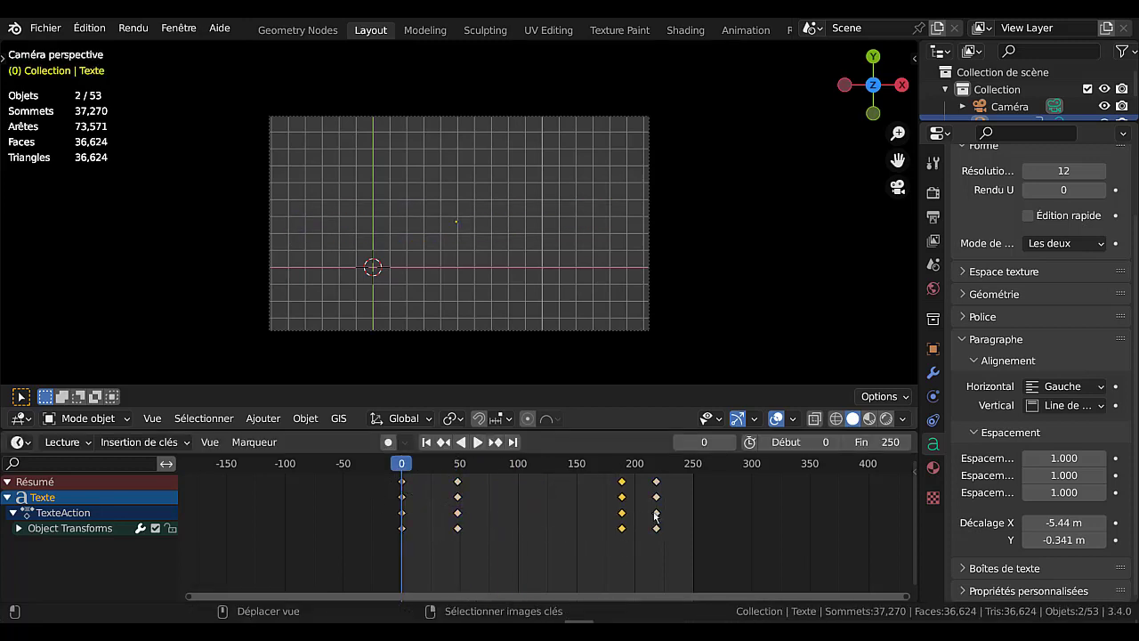
pyautogui.press('g')
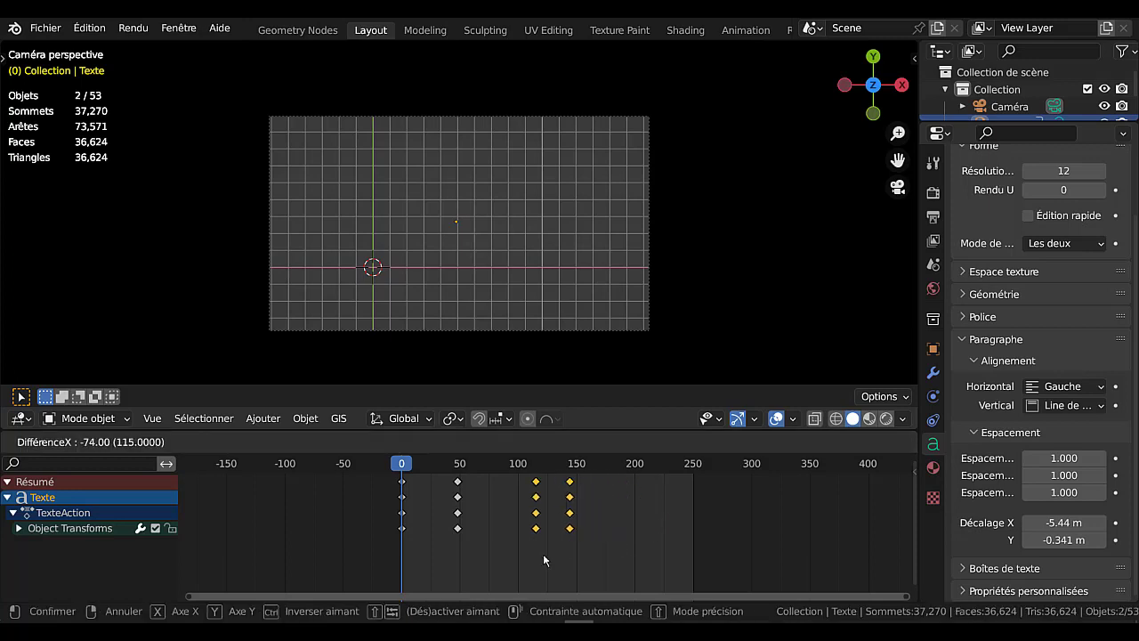
pyautogui.click(540, 547)
pyautogui.click(477, 443)
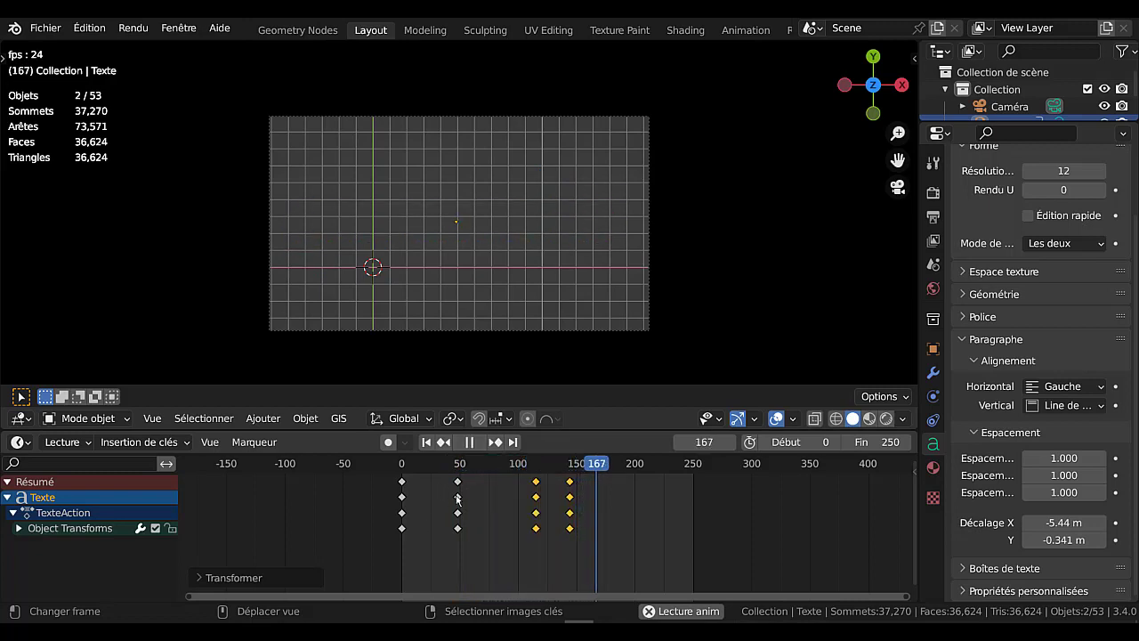
# - Select the title's second set of keyframes, stop playback and return to frame 0
pyautogui.hotkey('ctrl', 'z')
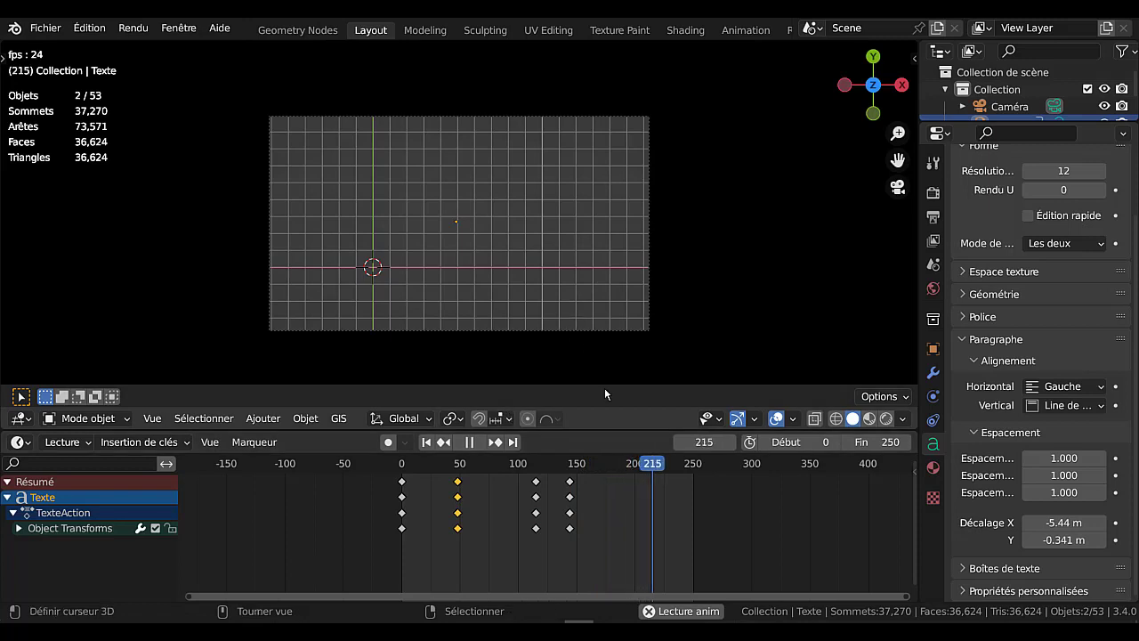
pyautogui.click(477, 443)
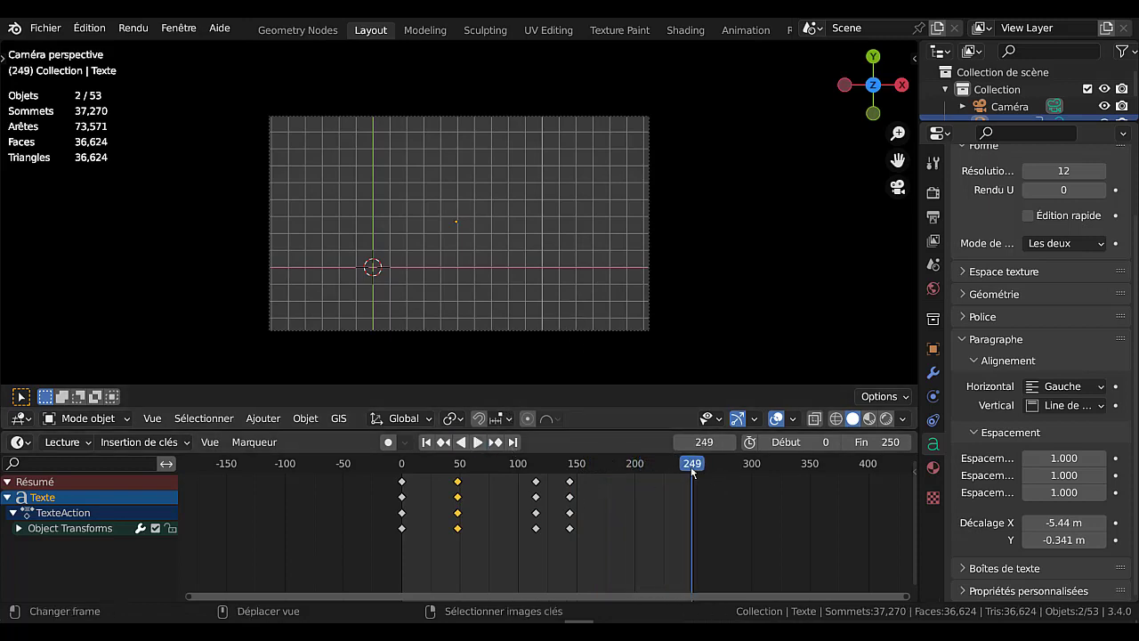
pyautogui.moveTo(693, 470); pyautogui.dragTo(359, 477)
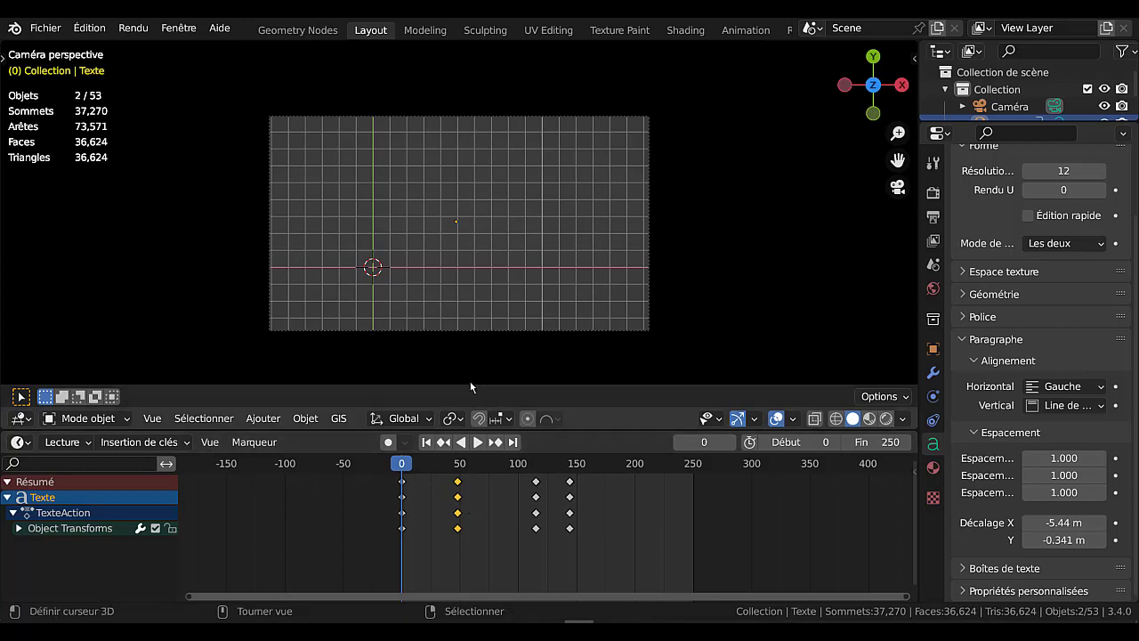
# - Set the camera's passe-partout opacity to 0.522 and play the animation to about frame 25
pyautogui.scroll(-4, 543, 333)
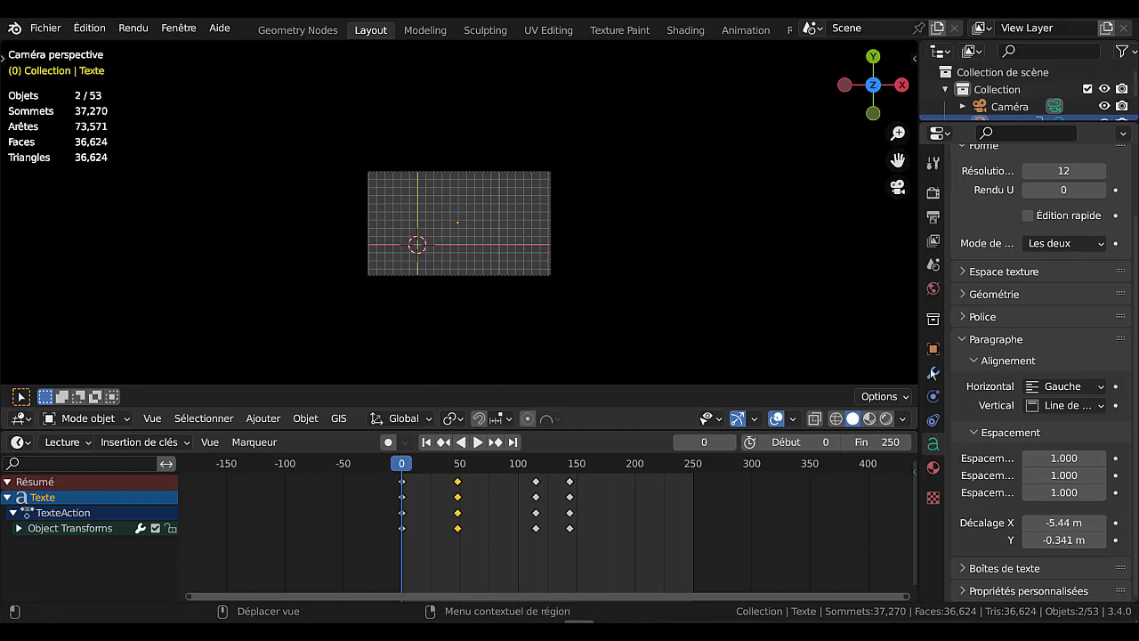
pyautogui.click(998, 106)
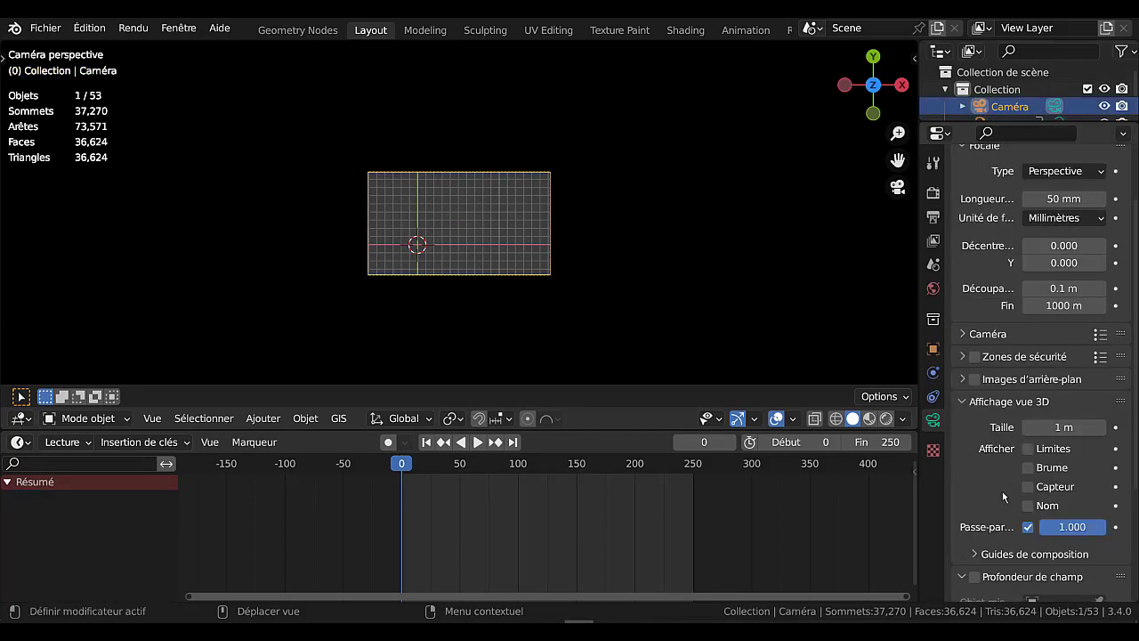
pyautogui.scroll(-2, 1004, 497)
pyautogui.scroll(-1, 1004, 496)
pyautogui.moveTo(1084, 456); pyautogui.dragTo(1059, 455)
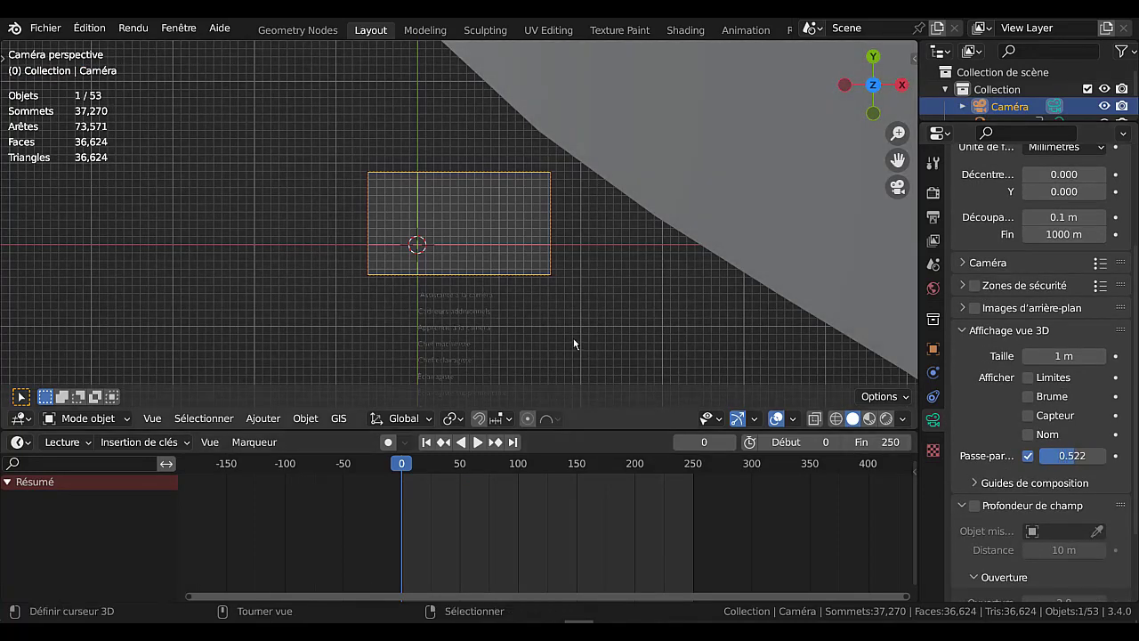
pyautogui.scroll(2, 498, 392)
pyautogui.click(478, 443)
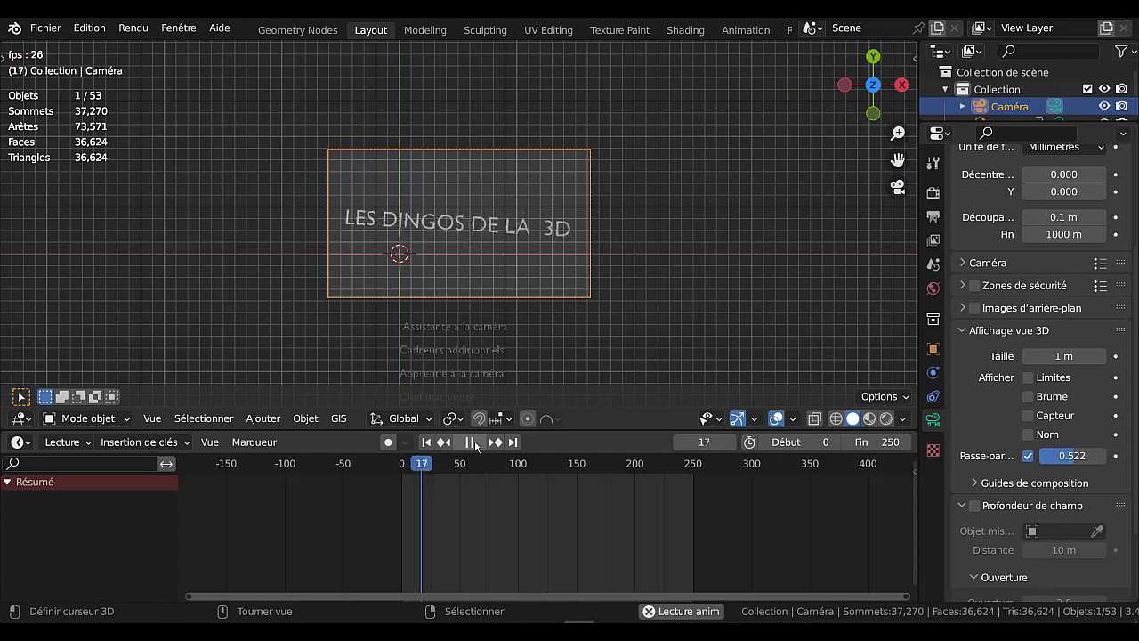
pyautogui.press('space')
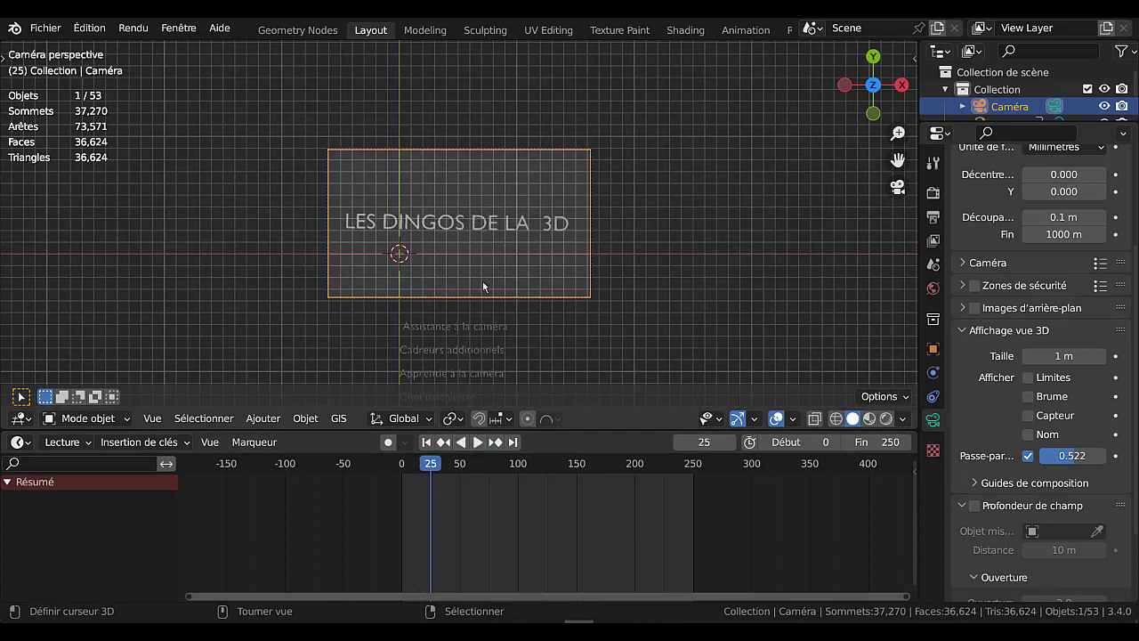
# - Convert the first five credit lines, from Assistante à la caméra to Chef éclairagiste, from text to mesh
pyautogui.keyDown('shift'); pyautogui.click(467, 330); pyautogui.keyUp('shift')
pyautogui.scroll(-2, 469, 349)
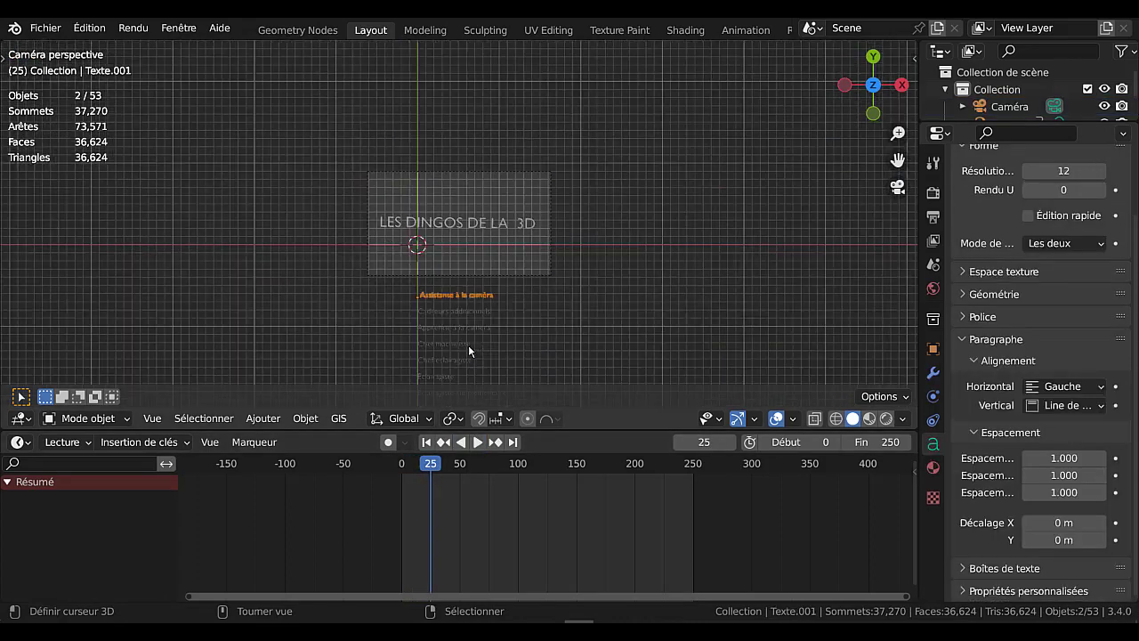
pyautogui.keyDown('shift'); pyautogui.click(461, 314); pyautogui.keyUp('shift')
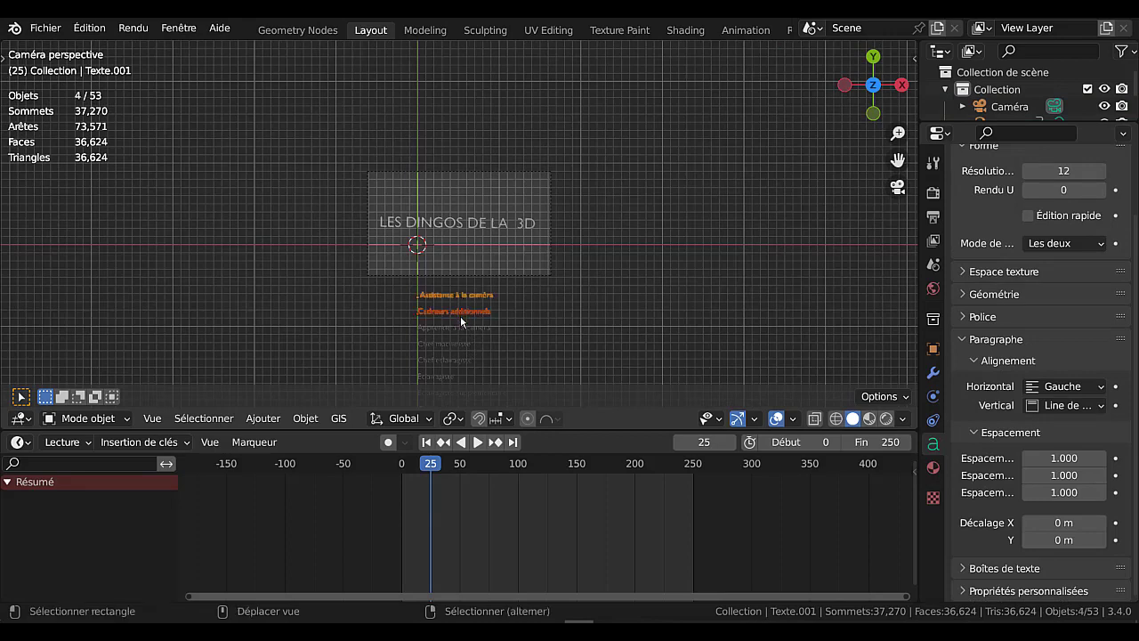
pyautogui.keyDown('shift'); pyautogui.click(461, 326); pyautogui.keyUp('shift')
pyautogui.keyDown('shift'); pyautogui.click(464, 344); pyautogui.keyUp('shift')
pyautogui.keyDown('shift'); pyautogui.click(459, 359); pyautogui.keyUp('shift')
pyautogui.scroll(-1, 567, 333)
pyautogui.keyDown('shift'); pyautogui.moveTo(570, 312); pyautogui.dragTo(584, 227, button='middle'); pyautogui.keyUp('shift')
pyautogui.scroll(3, 560, 249)
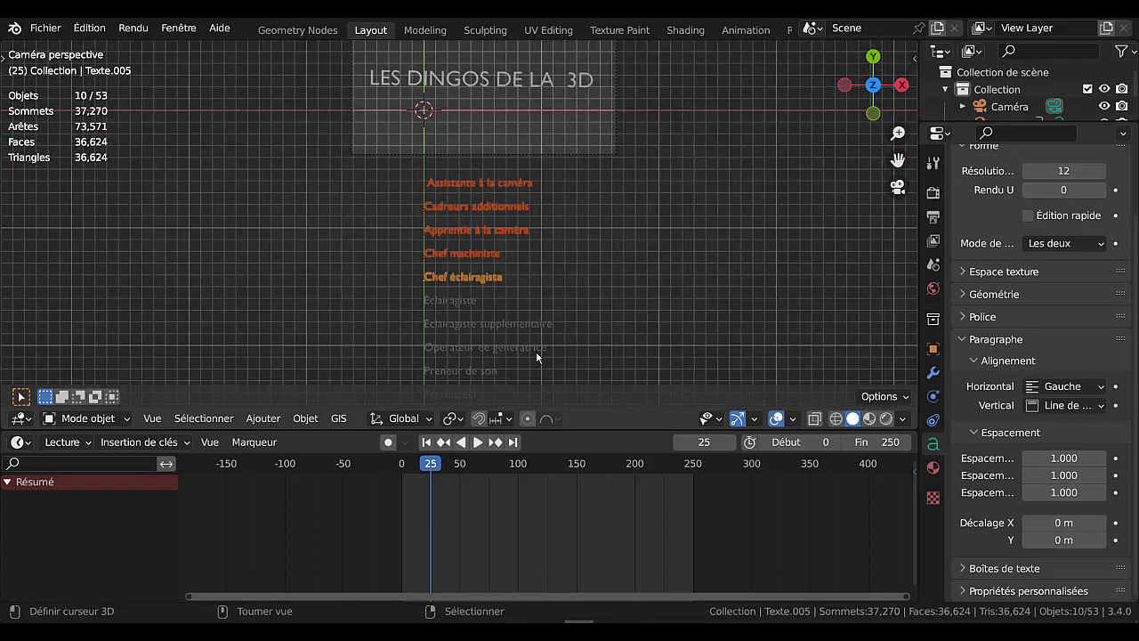
pyautogui.keyDown('shift'); pyautogui.moveTo(659, 287); pyautogui.dragTo(597, 340, button='middle'); pyautogui.keyUp('shift')
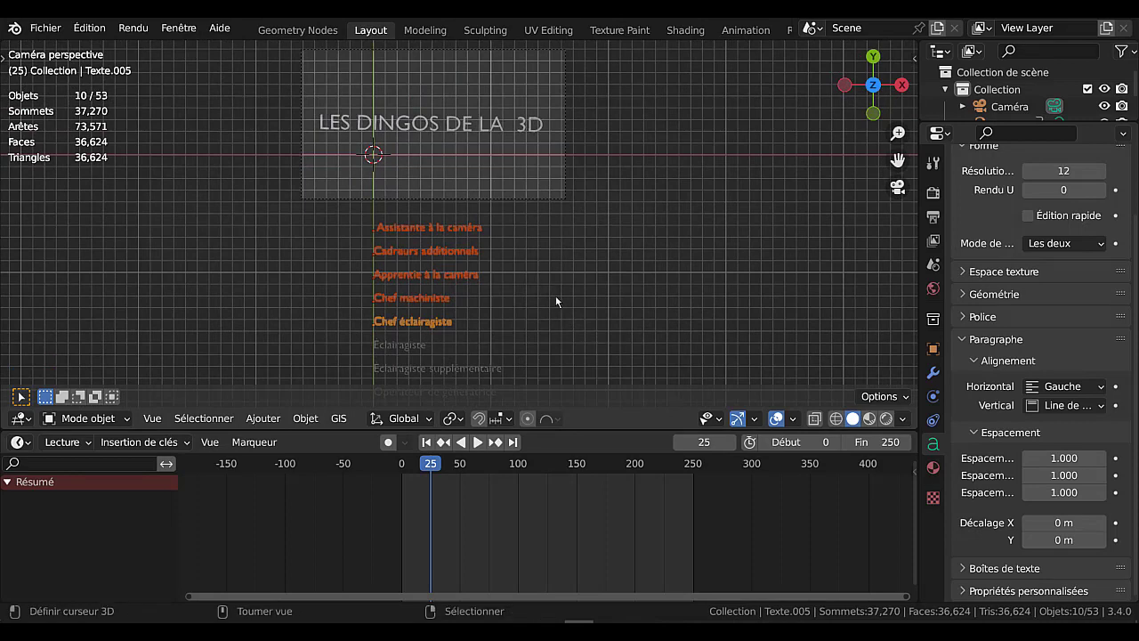
pyautogui.press('q')
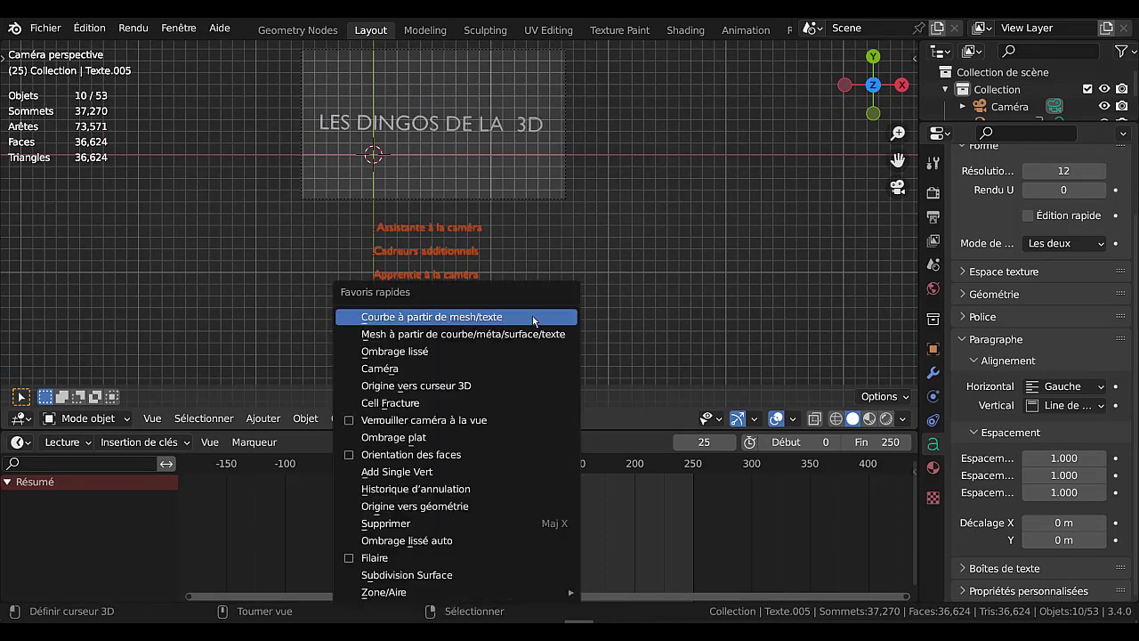
pyautogui.click(406, 334)
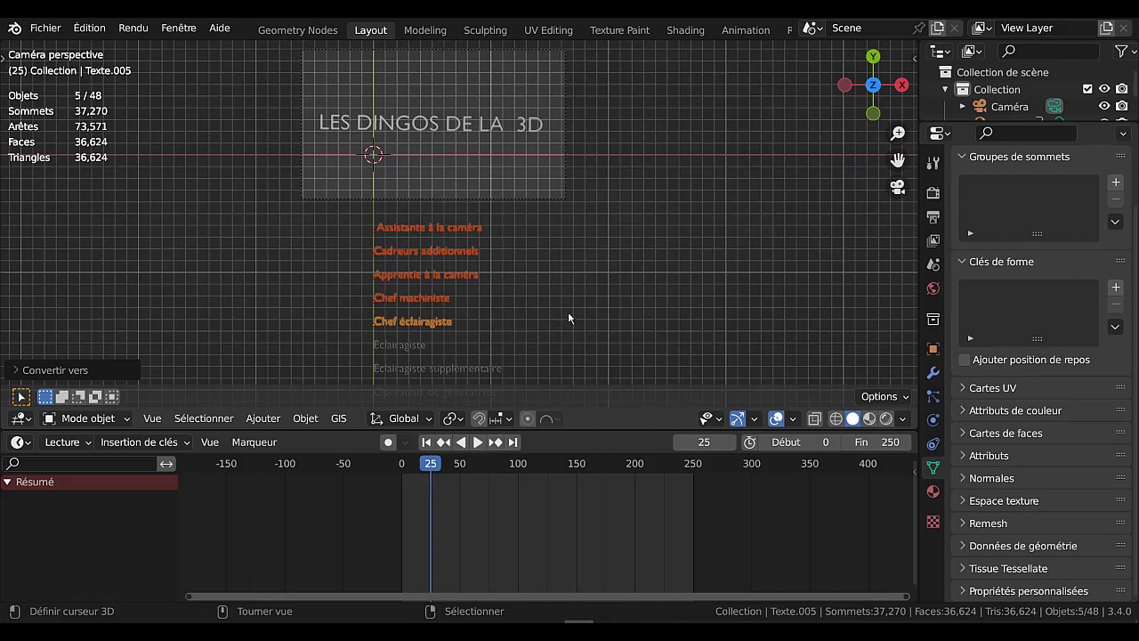
# - Join the five converted credit lines into one object and move it slightly up and left, closer to the camera frame
pyautogui.hotkey('ctrl', 'j')
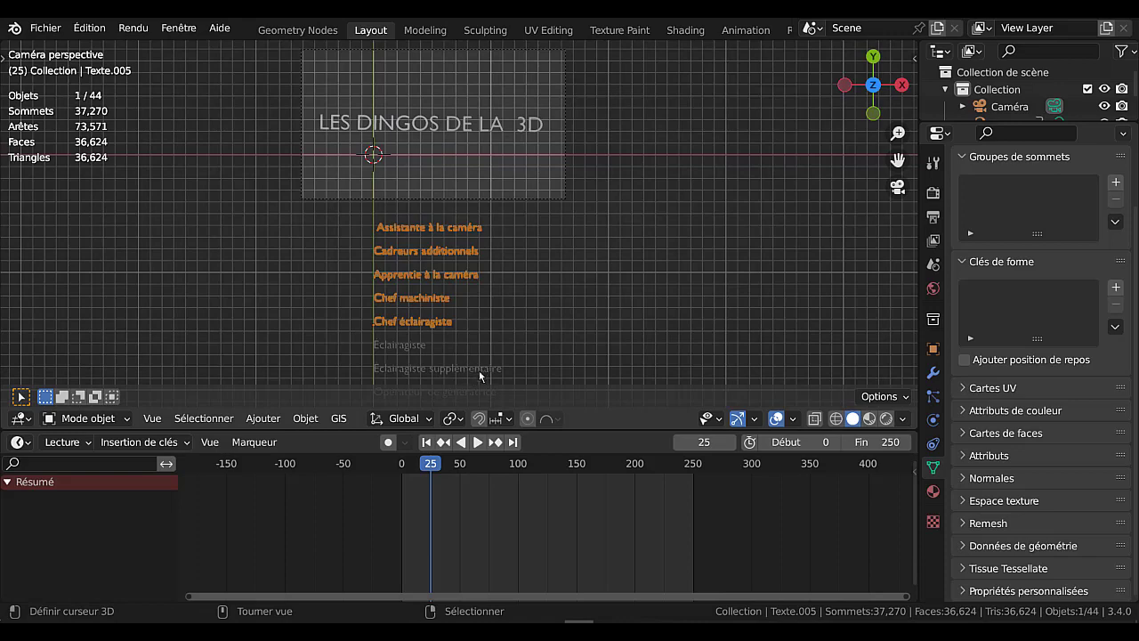
pyautogui.press('g')
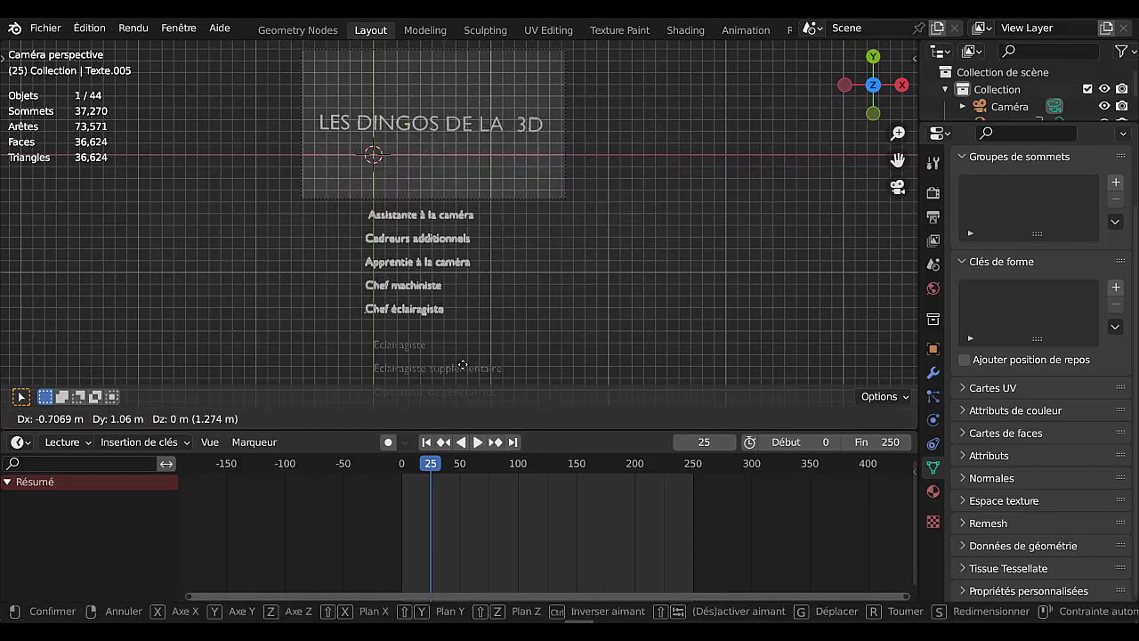
pyautogui.click(462, 360)
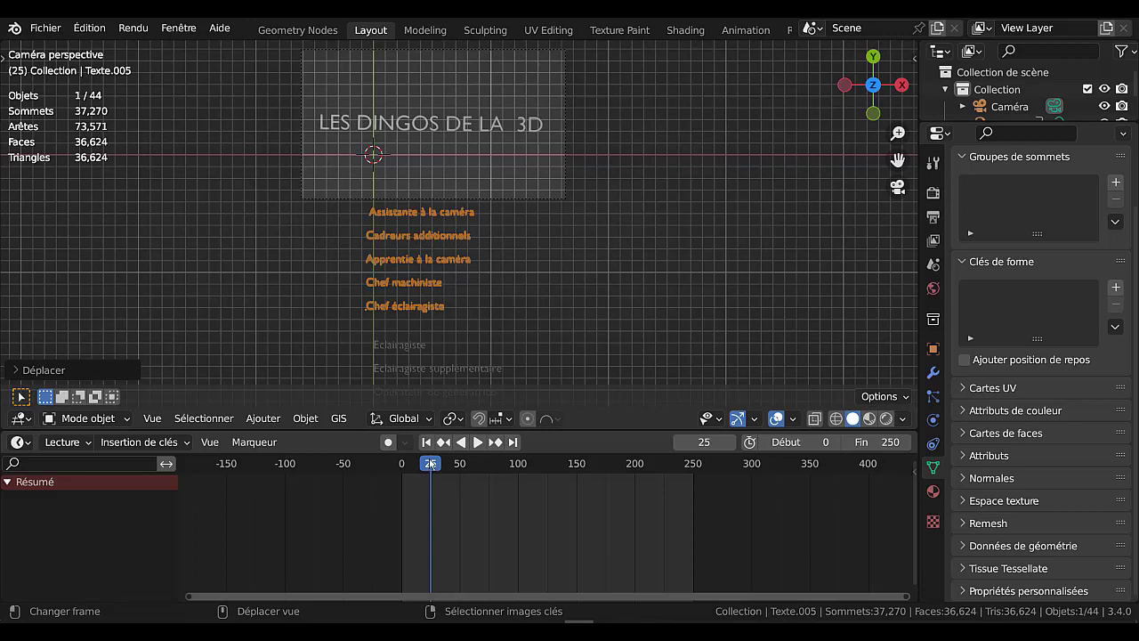
# - Play and scrub the animation to about frame 122, stop there and select the enlarged title text
pyautogui.press('space')
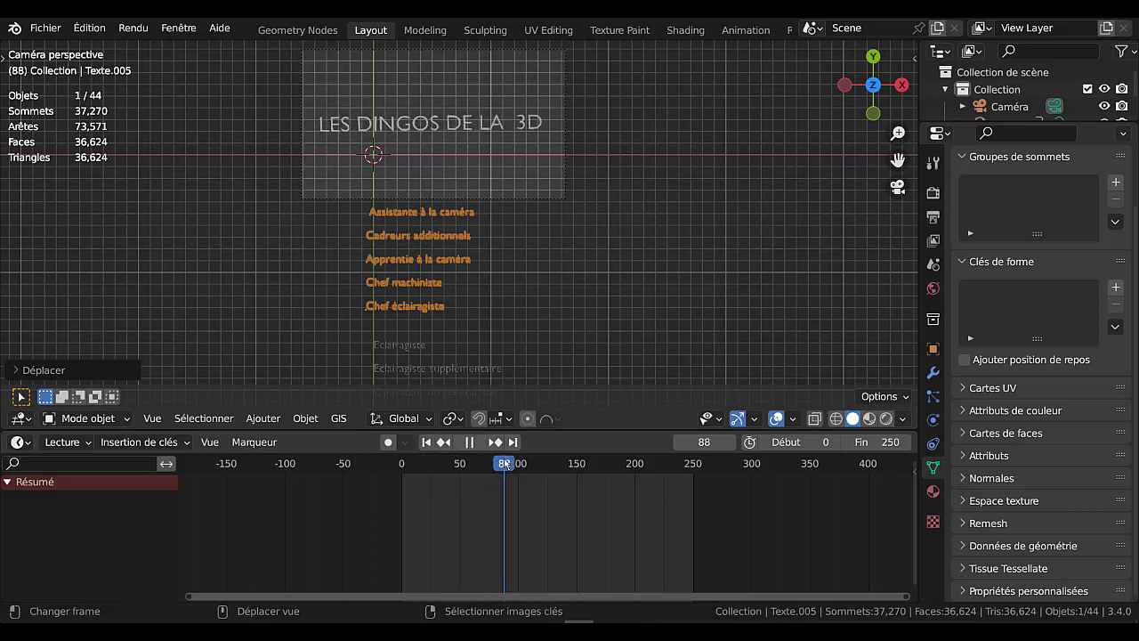
pyautogui.moveTo(505, 464); pyautogui.dragTo(547, 464)
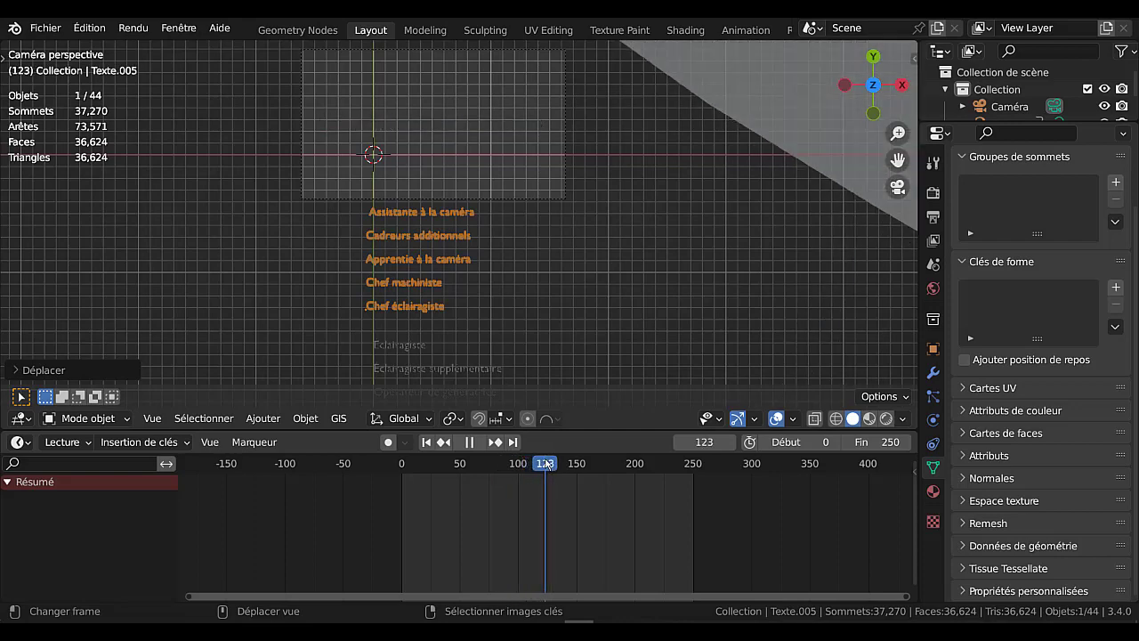
pyautogui.press('space')
pyautogui.click(752, 63)
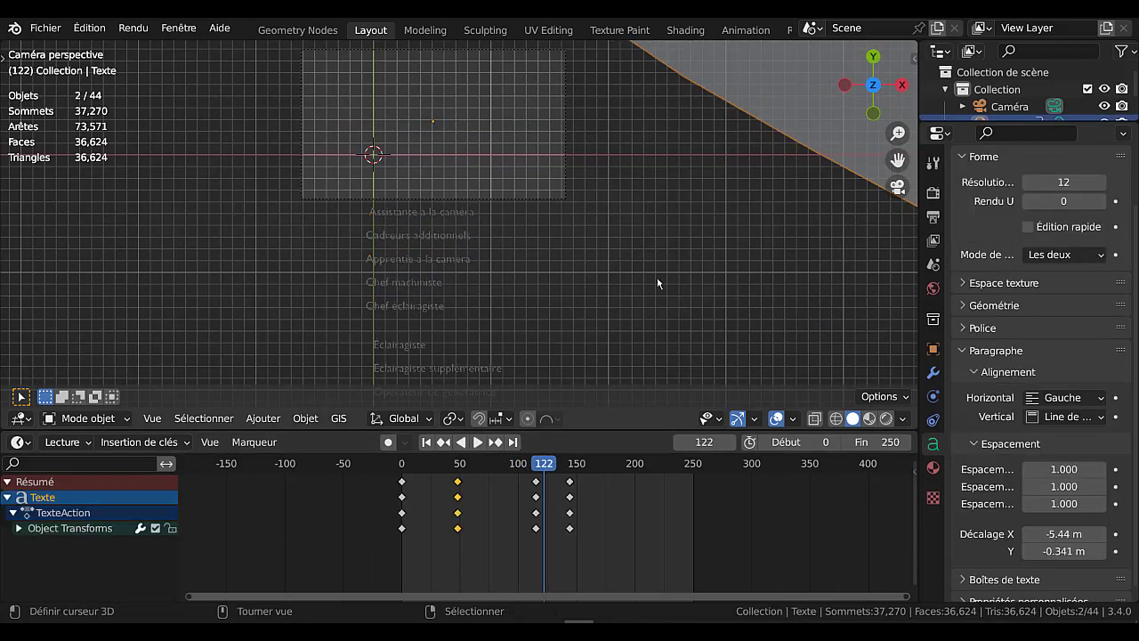
# - Try moving the title's last set of keyframes to frame 200 and return to frame 0
pyautogui.click(570, 483)
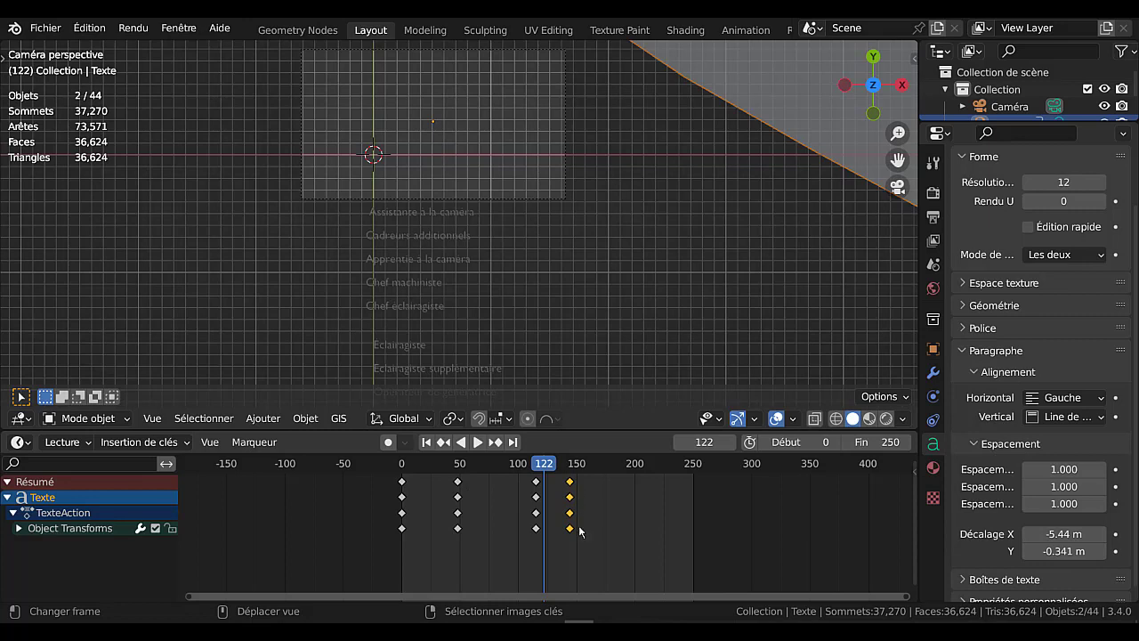
pyautogui.press('g')
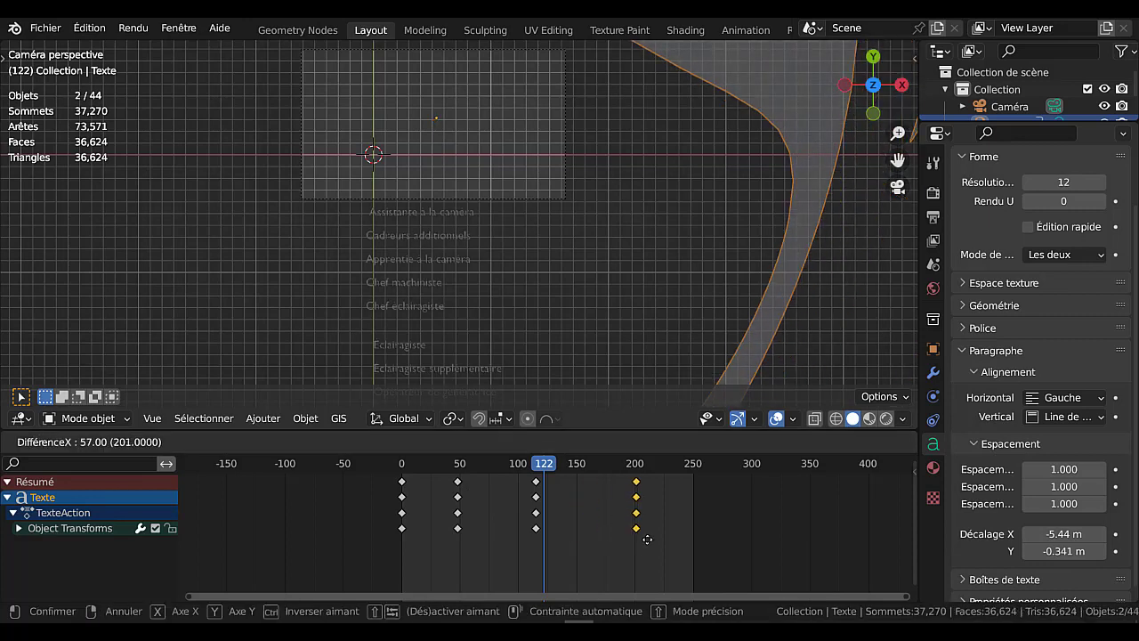
pyautogui.click(644, 540)
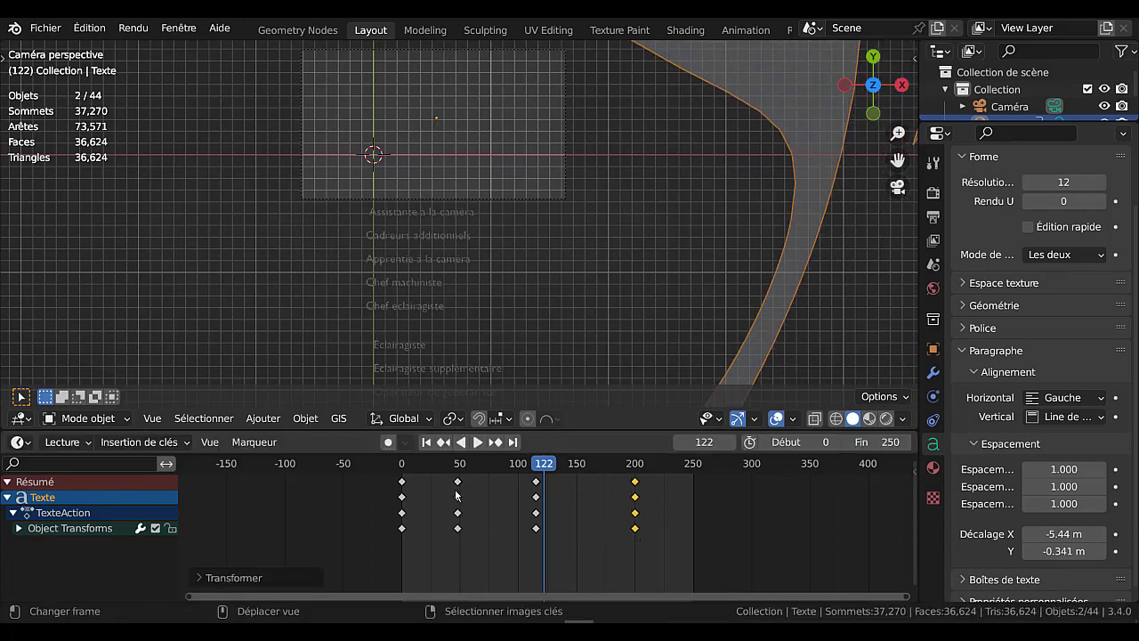
pyautogui.hotkey('shift', 'Left')
pyautogui.press('space')
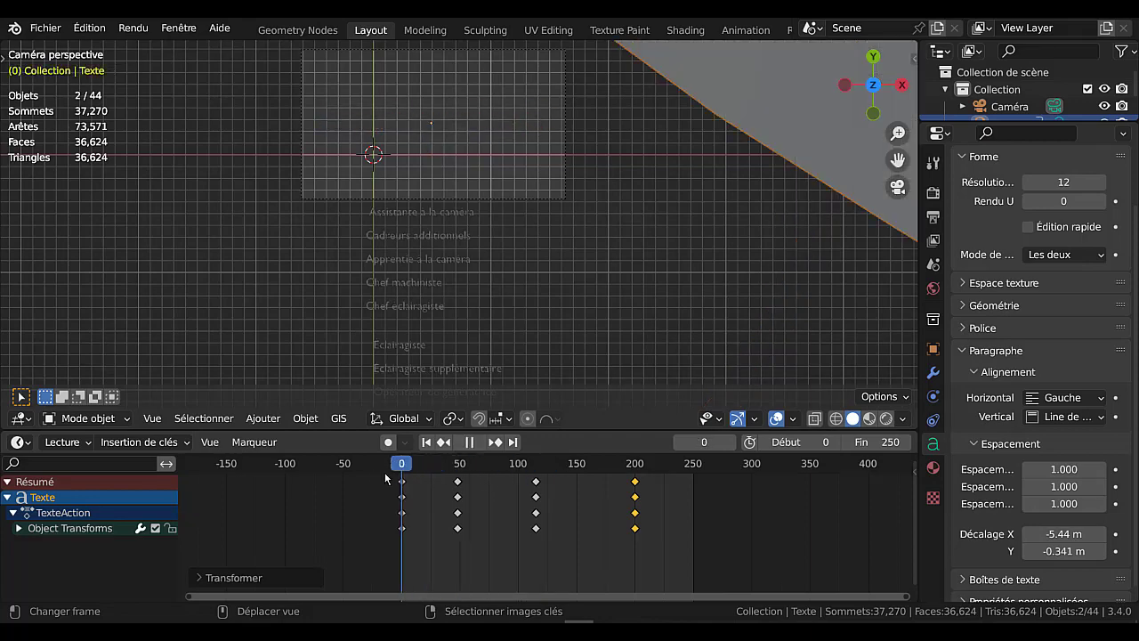
pyautogui.press('space')
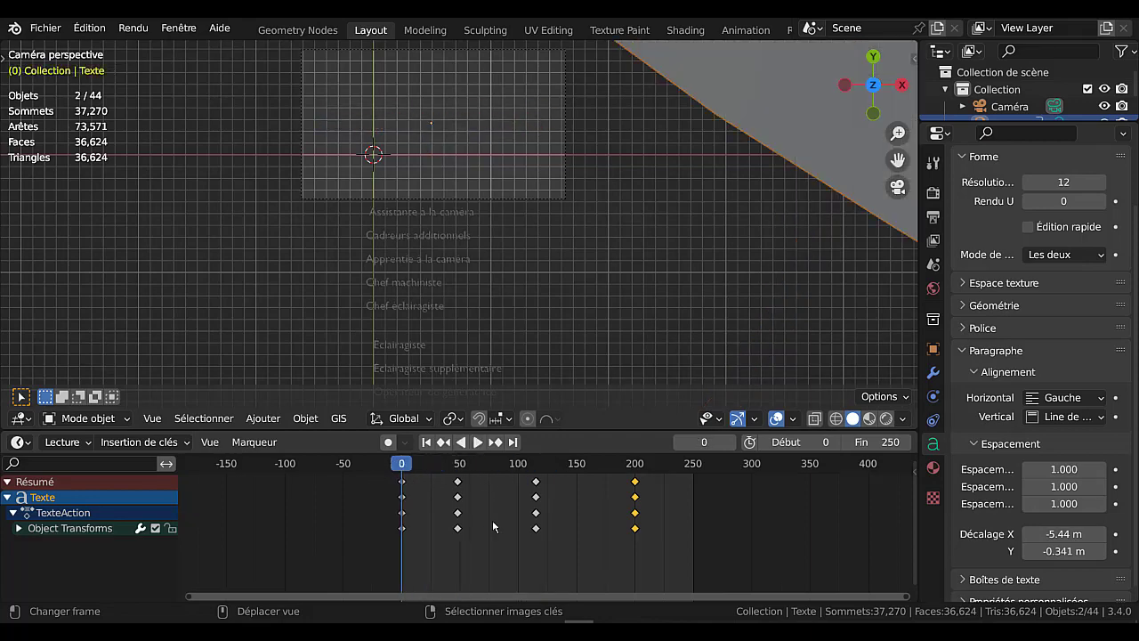
# - Set the interpolation of all title keyframes to Linear (Linéaire) and play the animation
pyautogui.press('t')
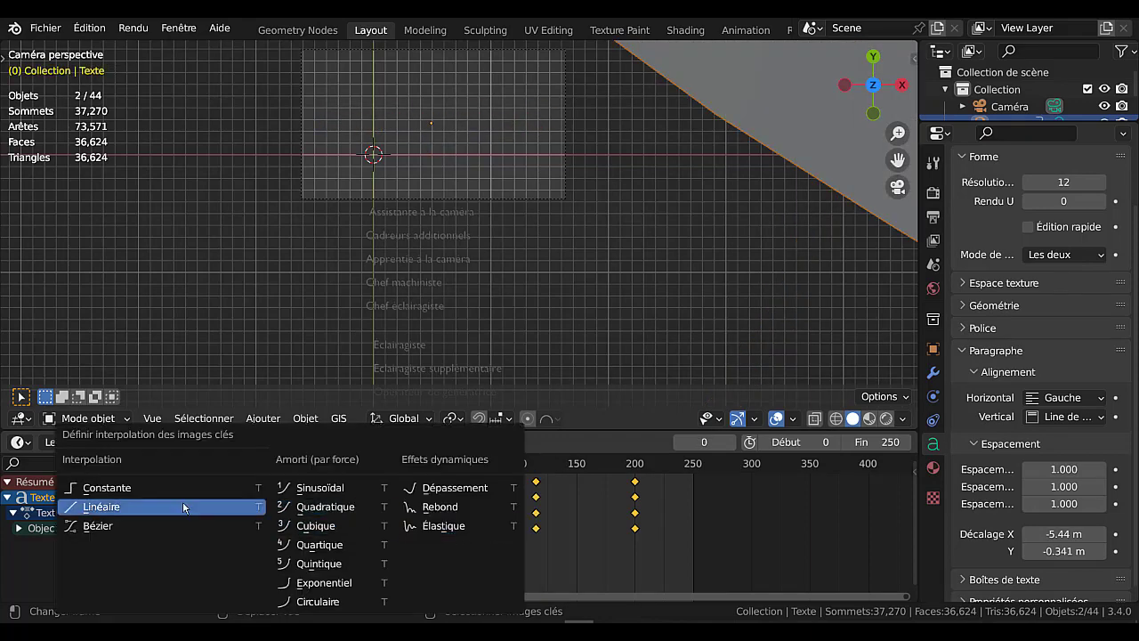
pyautogui.click(101, 507)
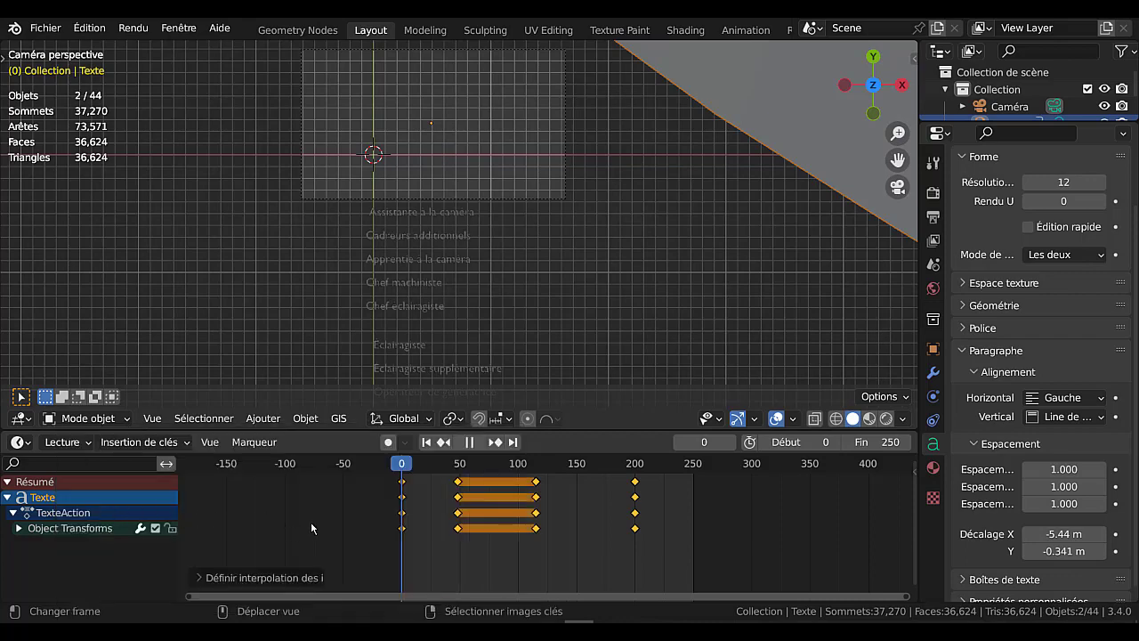
pyautogui.click(478, 442)
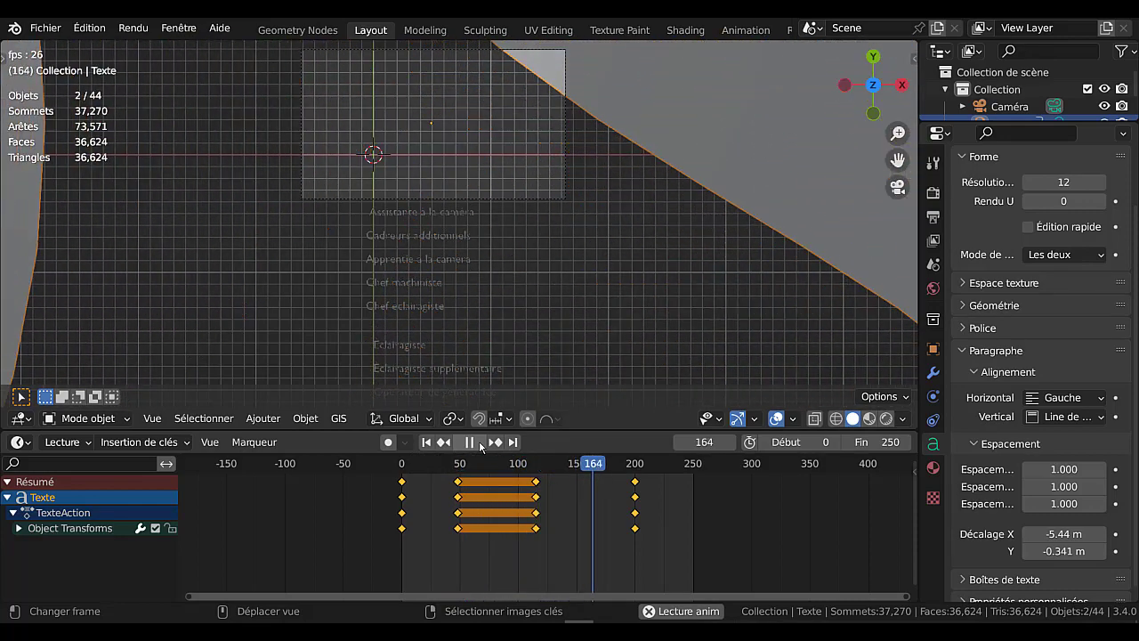
# - Move the title's last set of keyframes to about frame 135, check the playback and stop it at frame 168
pyautogui.click(636, 492)
pyautogui.press('g')
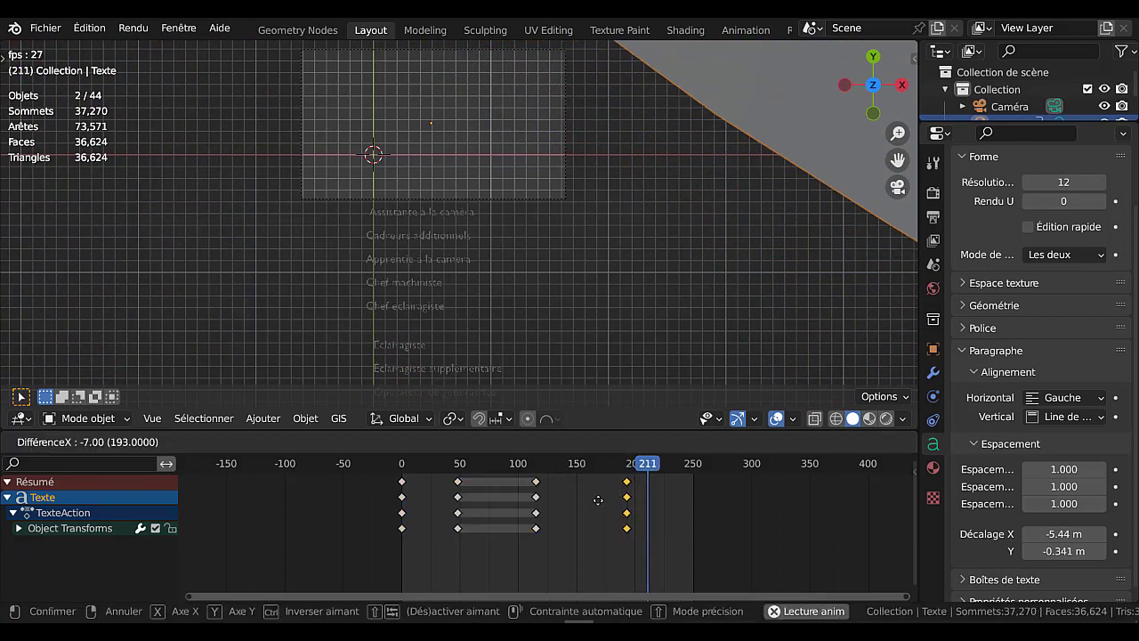
pyautogui.click(553, 513)
pyautogui.click(493, 511)
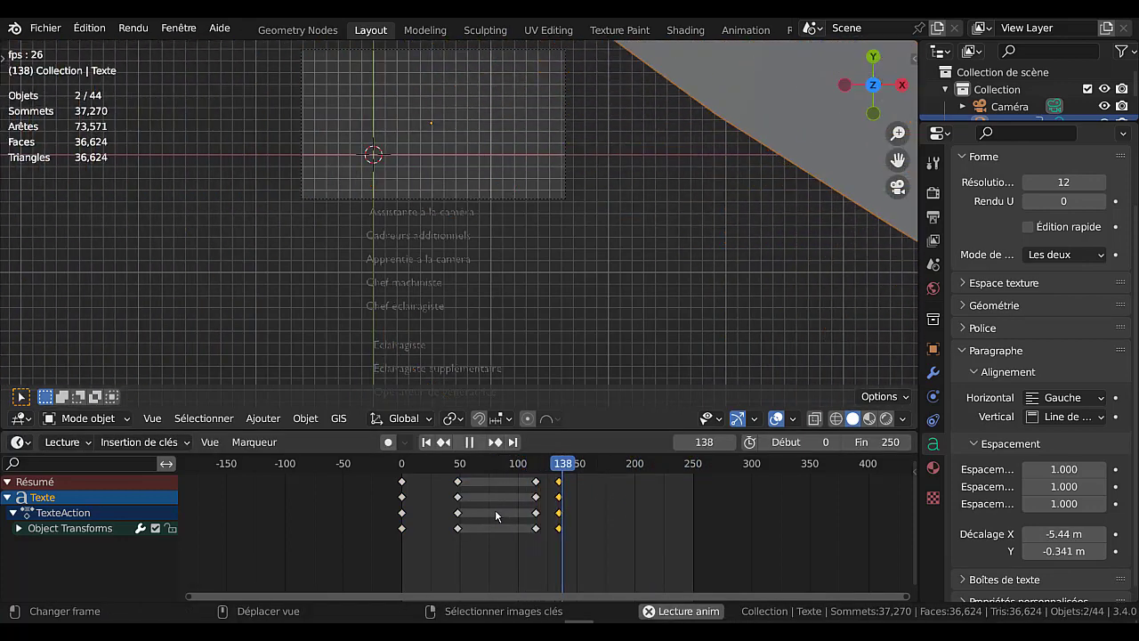
pyautogui.click(469, 442)
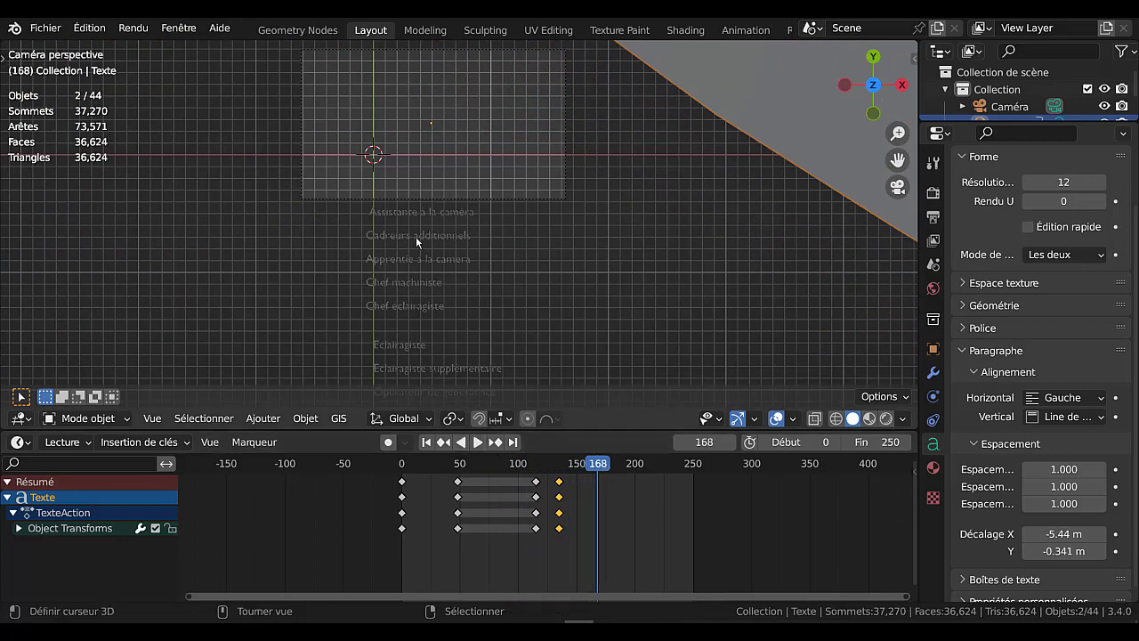
# - Select the joined credit lines, widen the properties area and add a base shape key to them
pyautogui.click(416, 236)
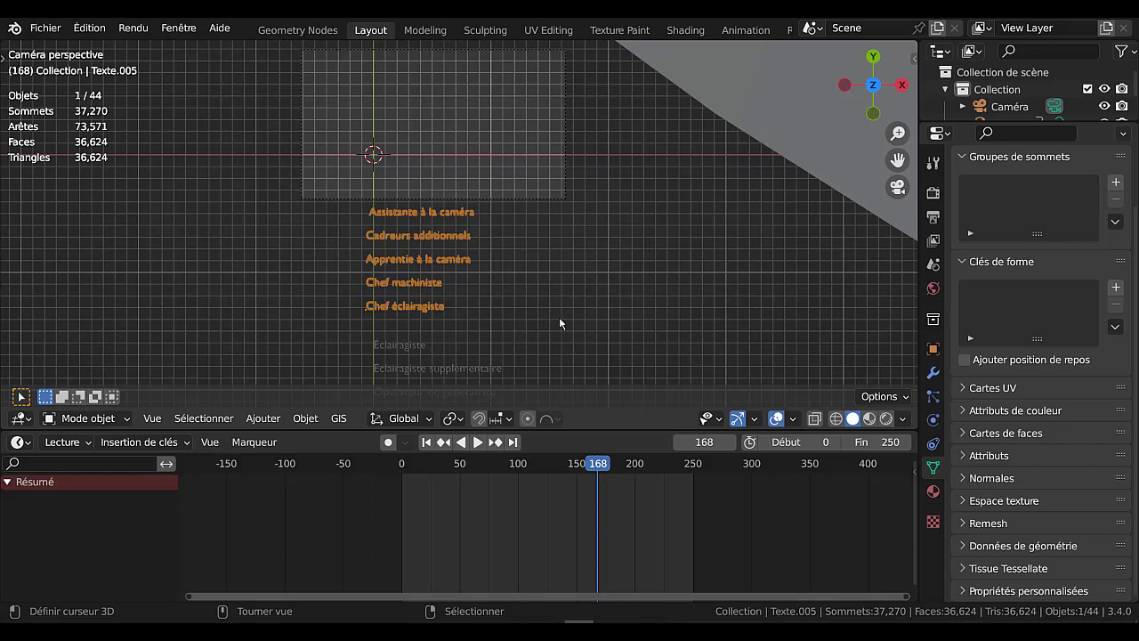
pyautogui.scroll(-1, 560, 323)
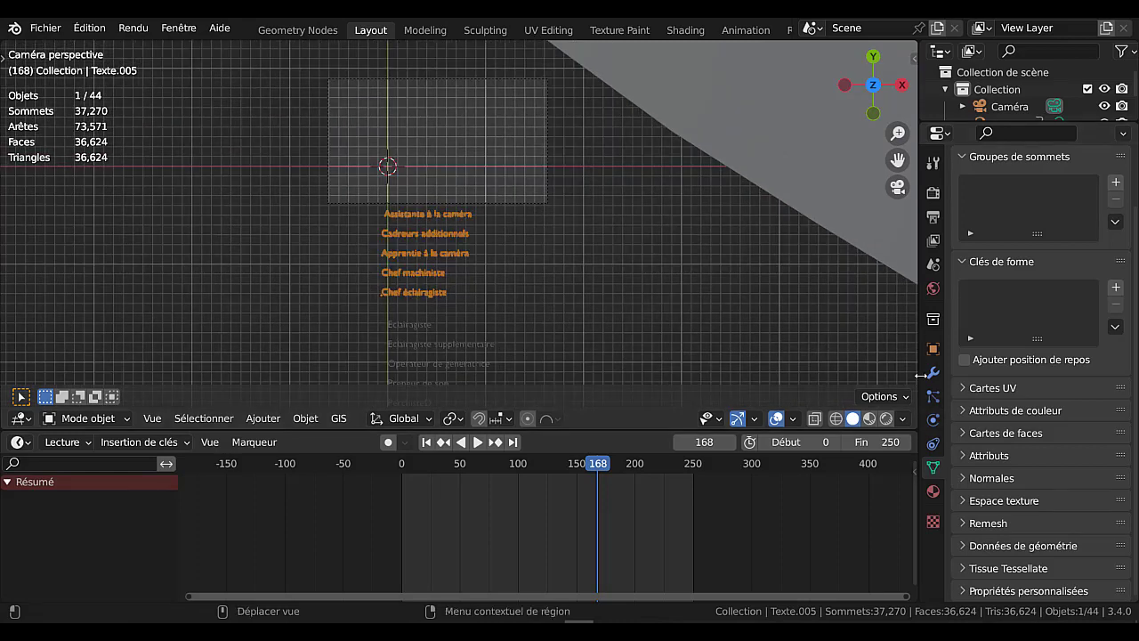
pyautogui.moveTo(915, 353); pyautogui.dragTo(837, 351)
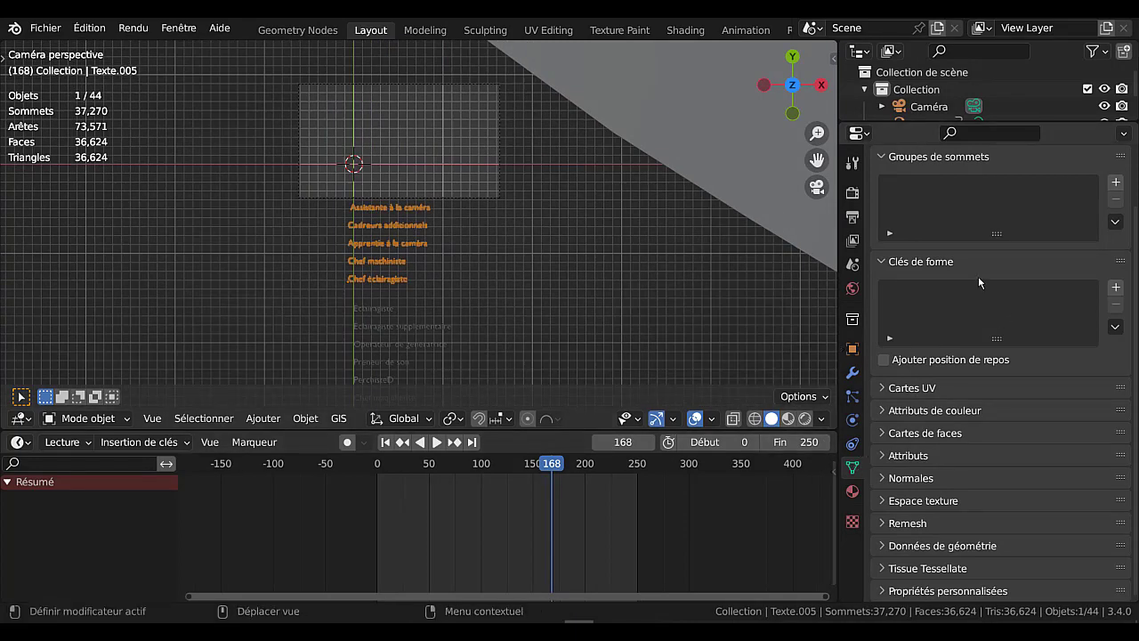
pyautogui.click(1115, 290)
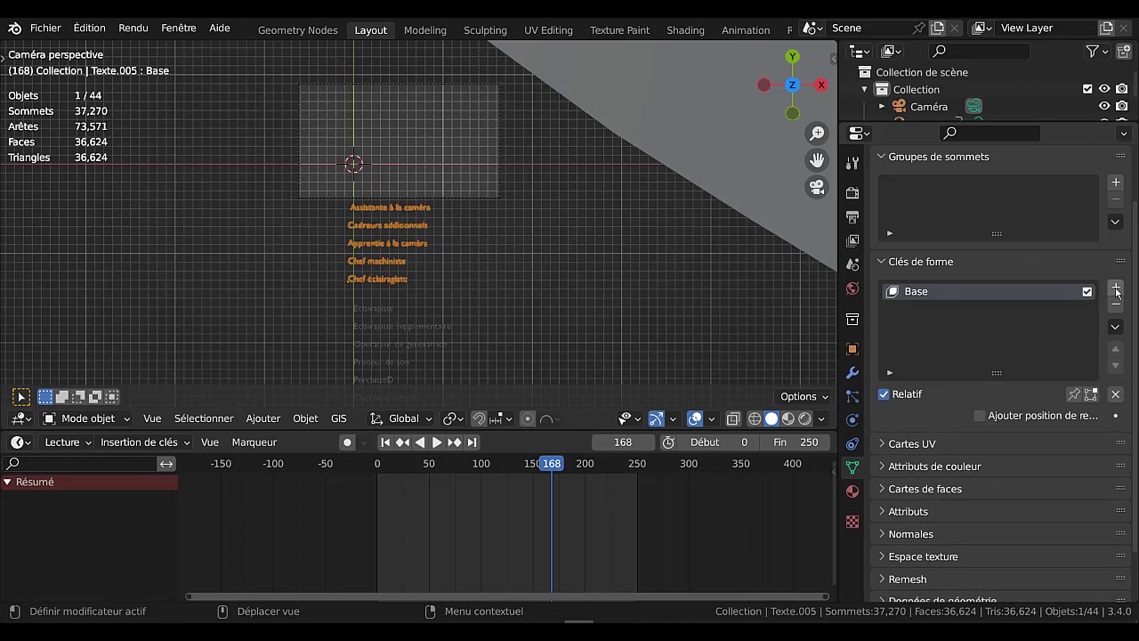
# - Add a second shape key to the joined credit lines and open their mesh in Edit Mode
pyautogui.click(1116, 289)
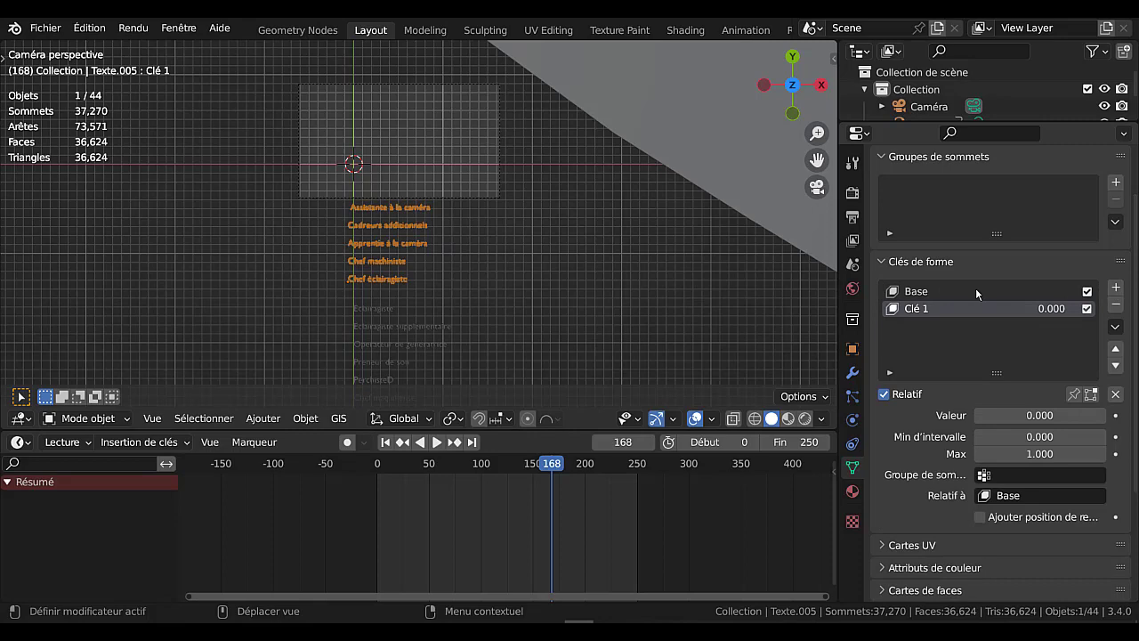
pyautogui.scroll(4, 351, 255)
pyautogui.scroll(2, 351, 256)
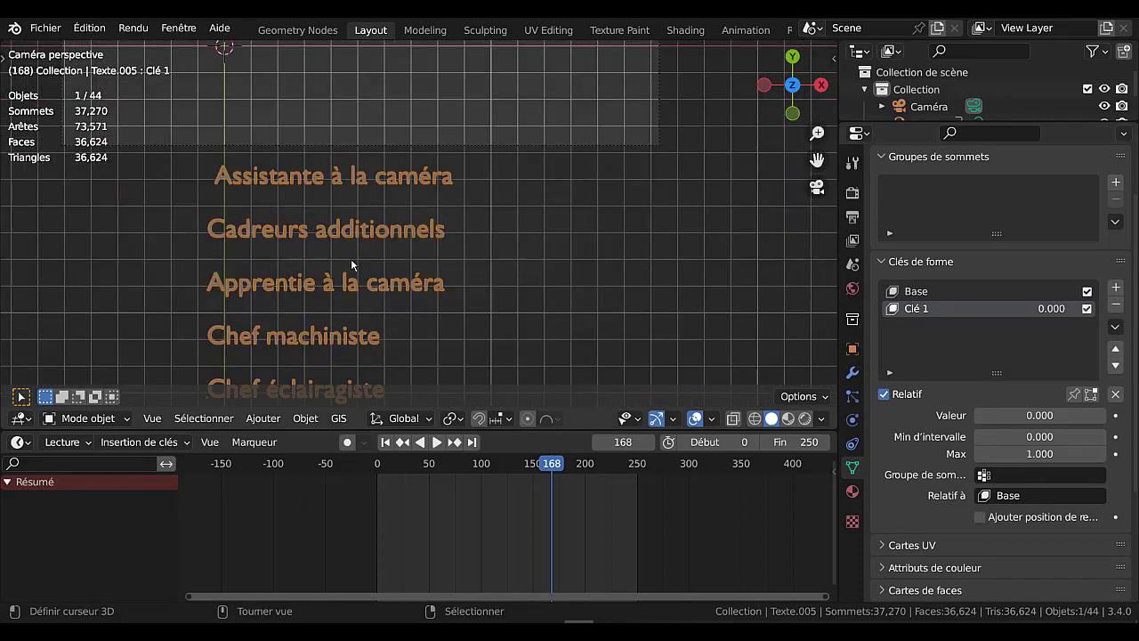
pyautogui.keyDown('shift'); pyautogui.moveTo(350, 258); pyautogui.dragTo(470, 204, button='middle'); pyautogui.keyUp('shift')
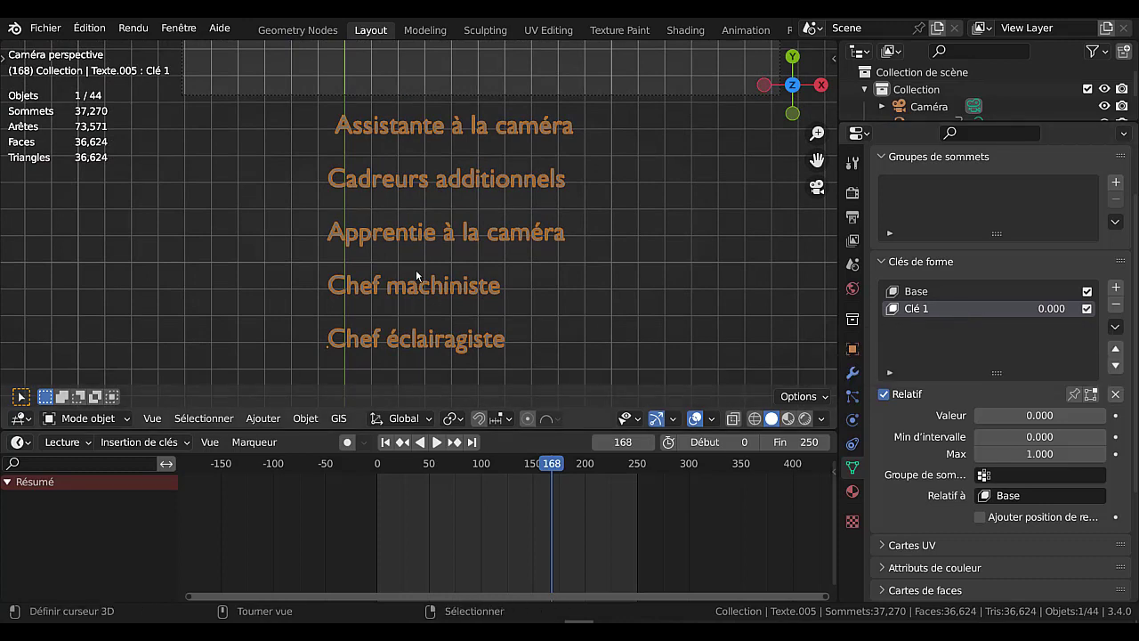
pyautogui.press('Tab')
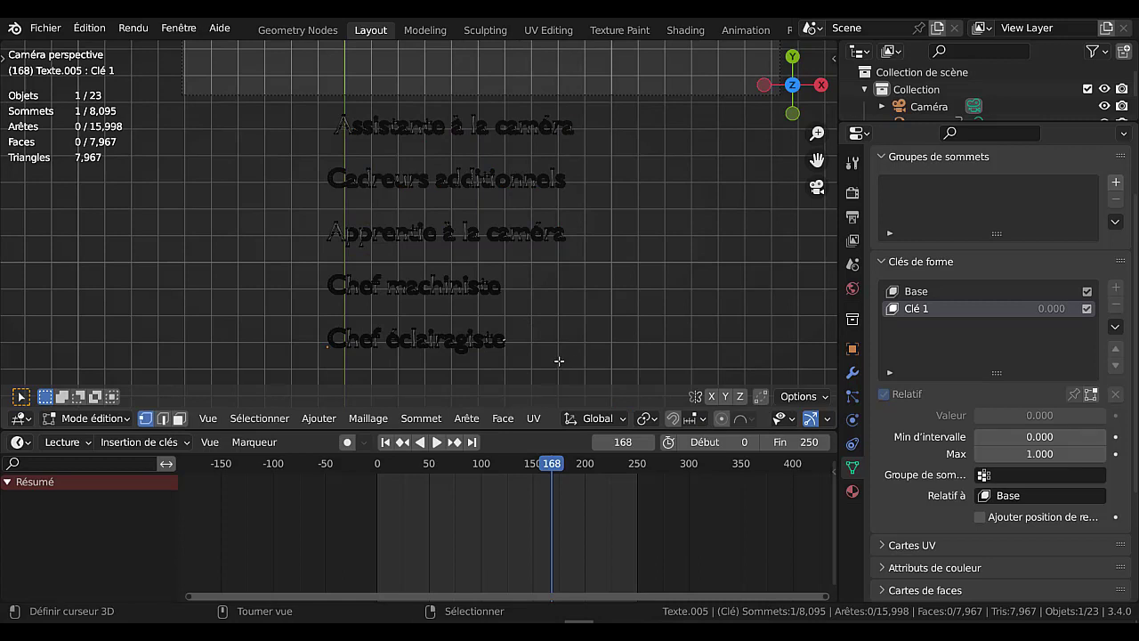
# - Select the whole "Chef éclairagiste" line, scale it to about 0.36 and move it well to the right of "Chef machiniste"
pyautogui.press('c')
pyautogui.moveTo(522, 342); pyautogui.dragTo(305, 330)
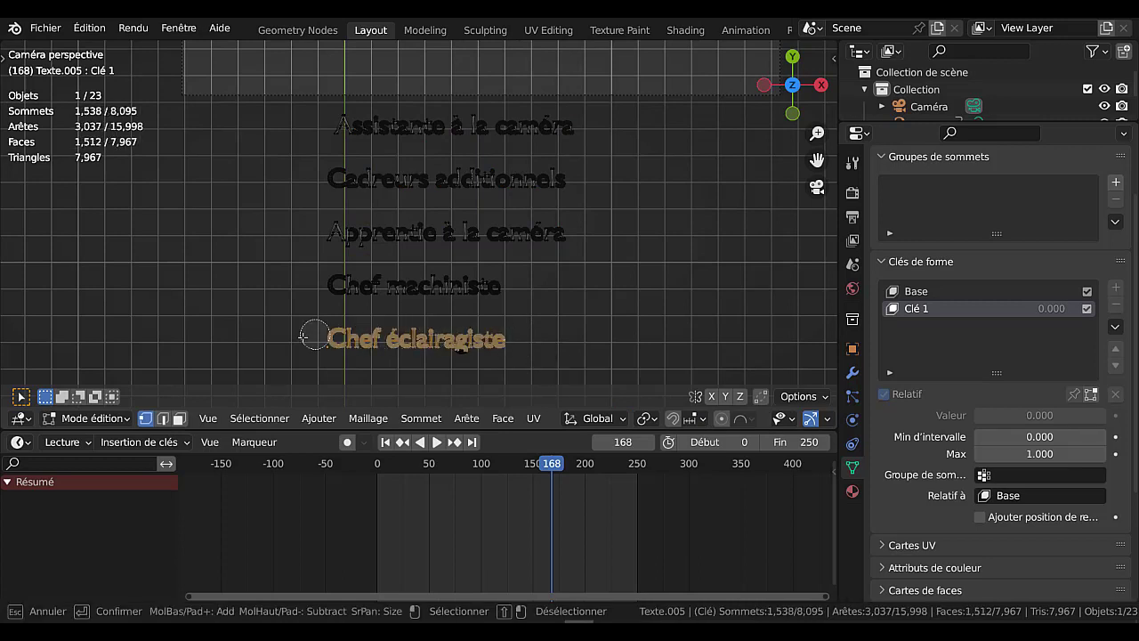
pyautogui.press('Escape')
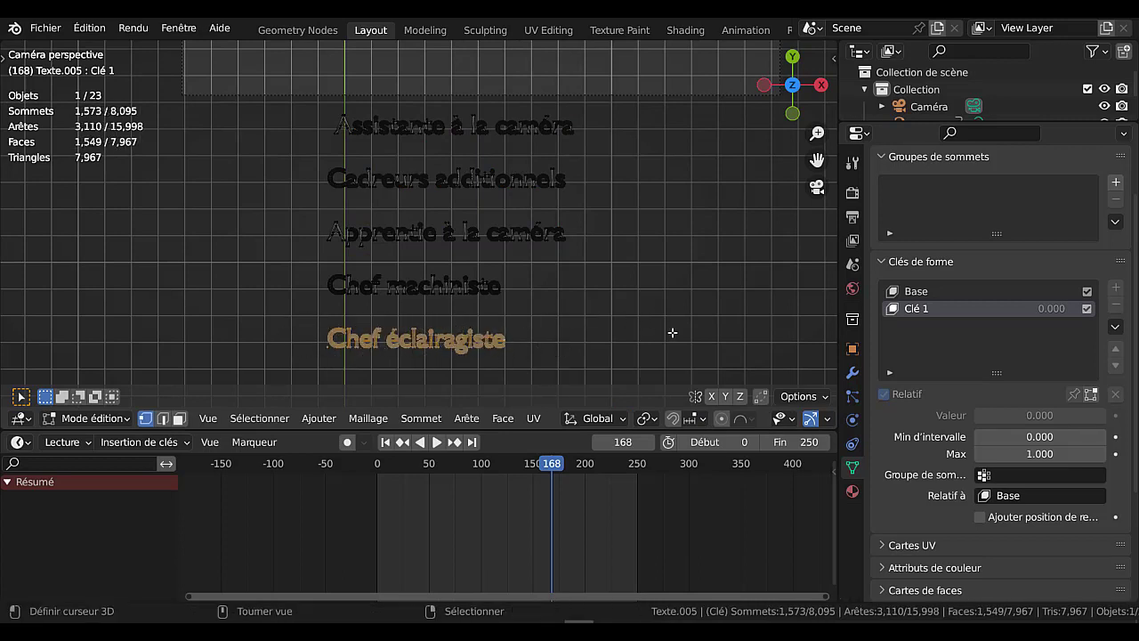
pyautogui.hotkey('ctrl', 'l')
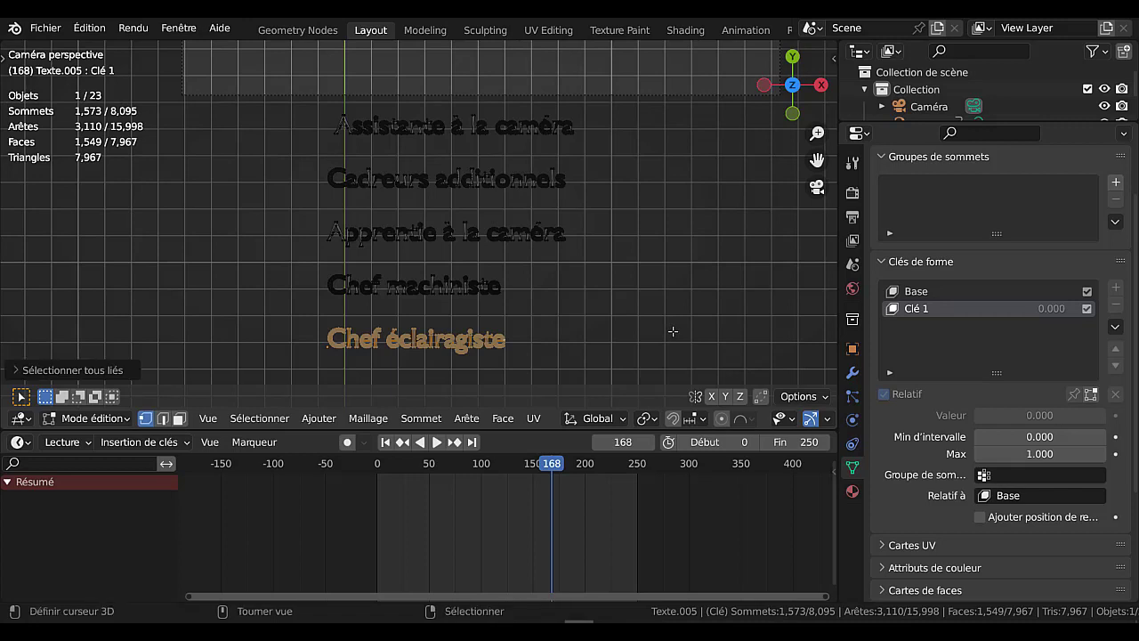
pyautogui.scroll(-1, 672, 332)
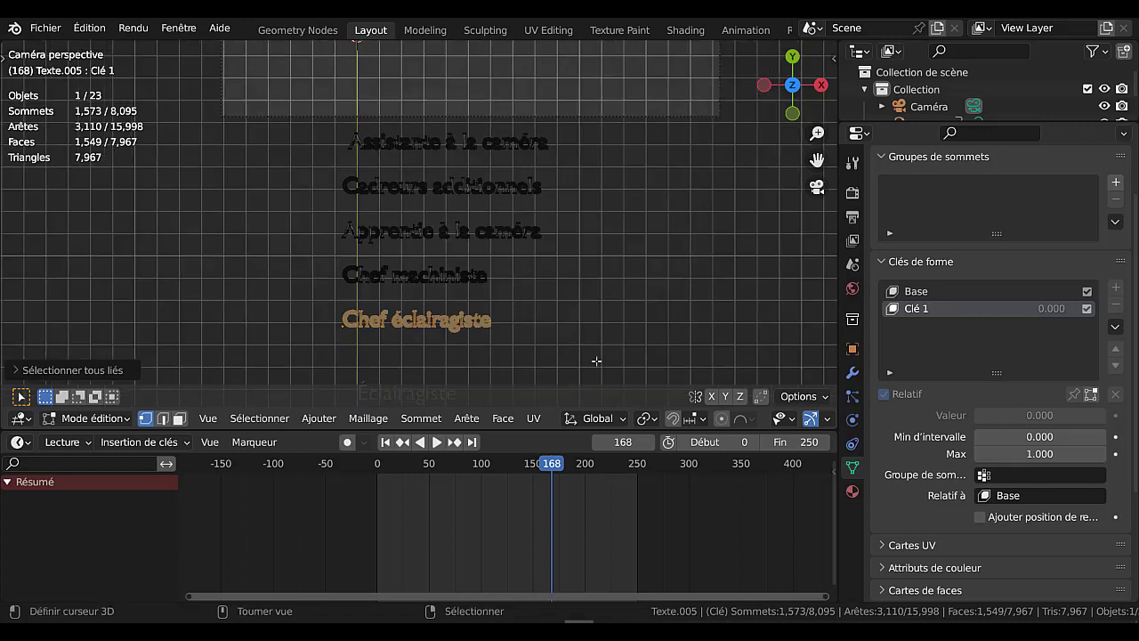
pyautogui.press('s')
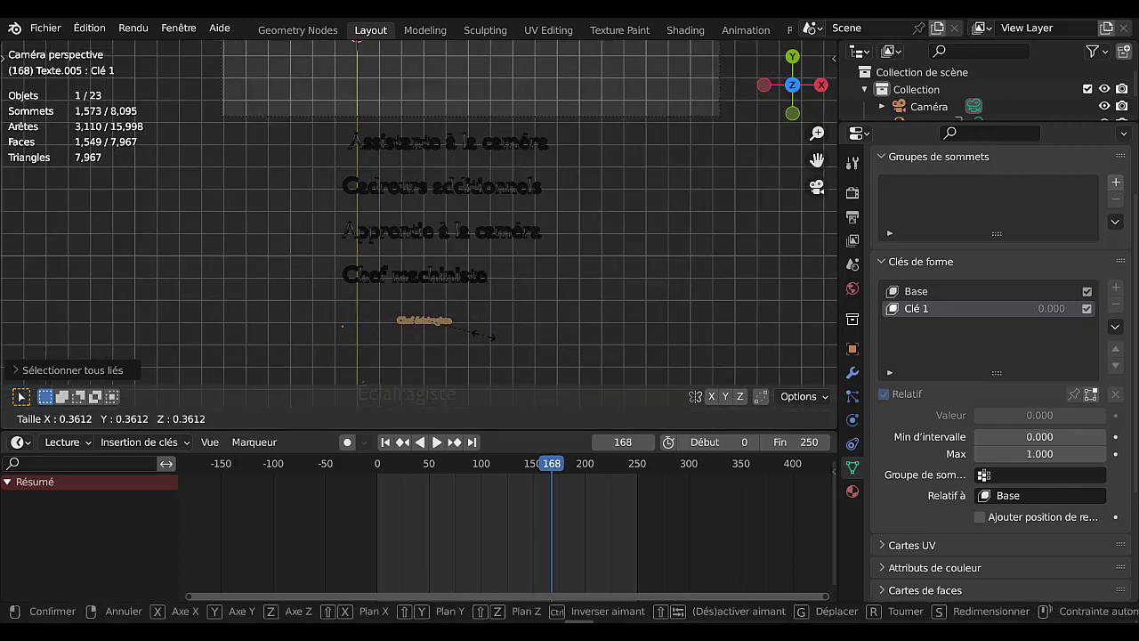
pyautogui.click(484, 334)
pyautogui.press('g')
pyautogui.click(609, 291)
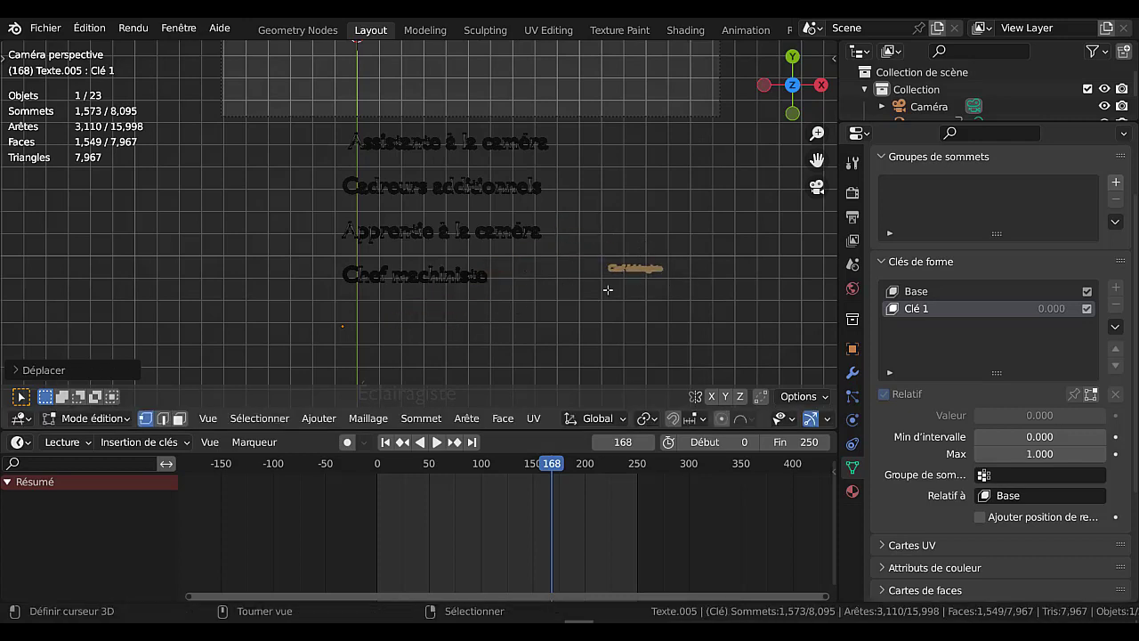
# - Select the "Chef machiniste" line, rotate it counterclockwise into a steep diagonal and move it down and left
pyautogui.click(549, 290)
pyautogui.press('c')
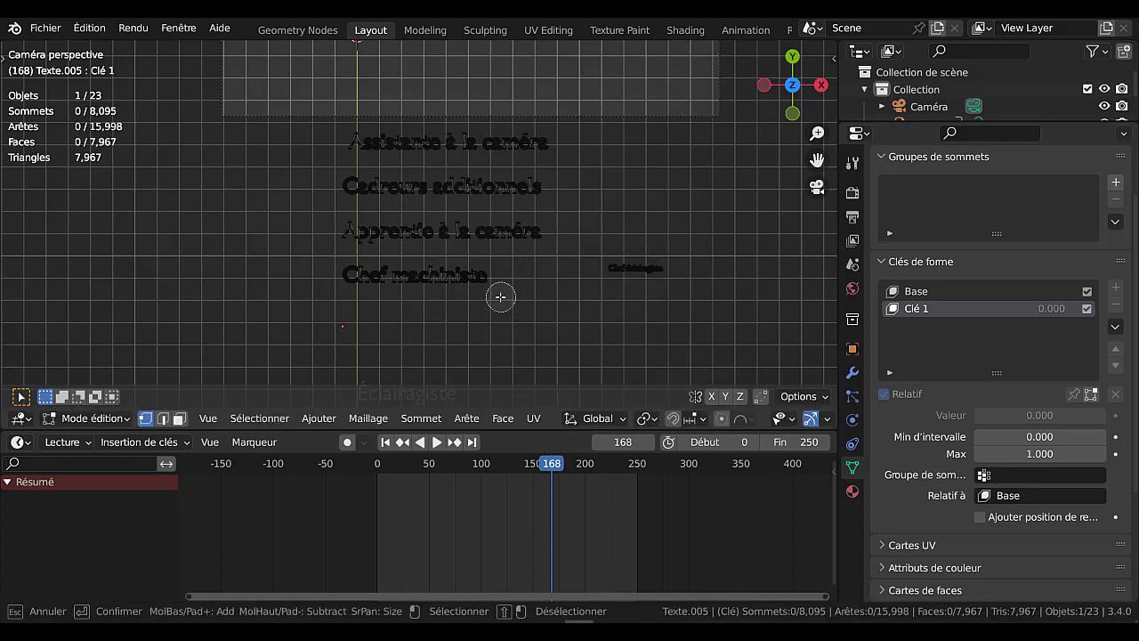
pyautogui.moveTo(501, 295)
pyautogui.mouseDown()
pyautogui.moveTo(449, 273)
pyautogui.moveTo(351, 271)
pyautogui.mouseUp()
pyautogui.press('Escape')
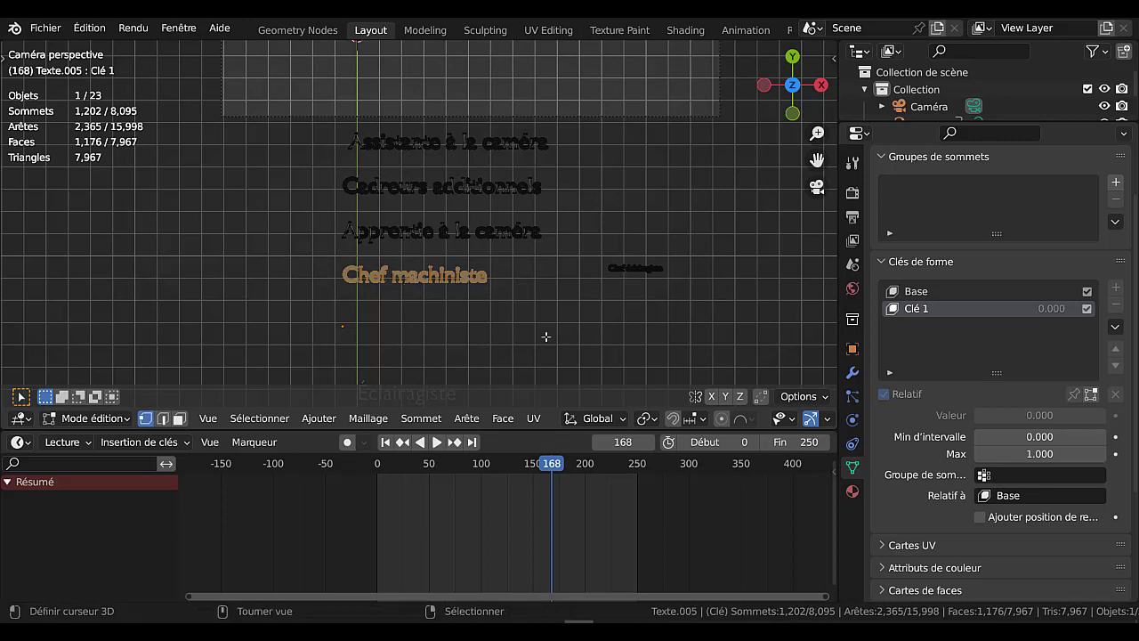
pyautogui.press('r')
pyautogui.press('Return')
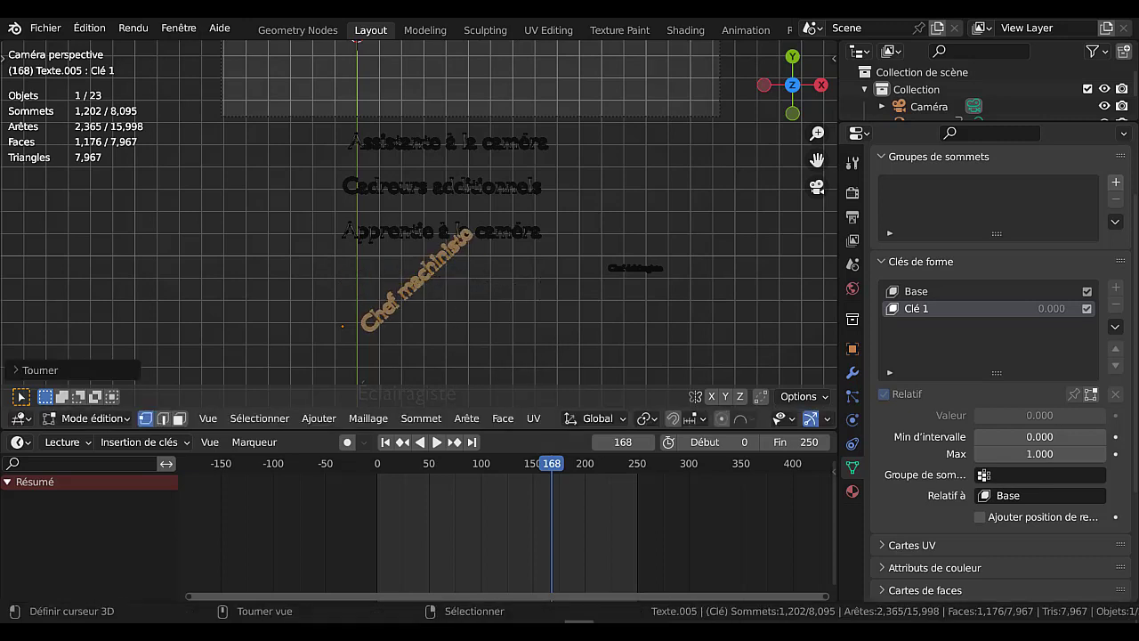
pyautogui.press('g')
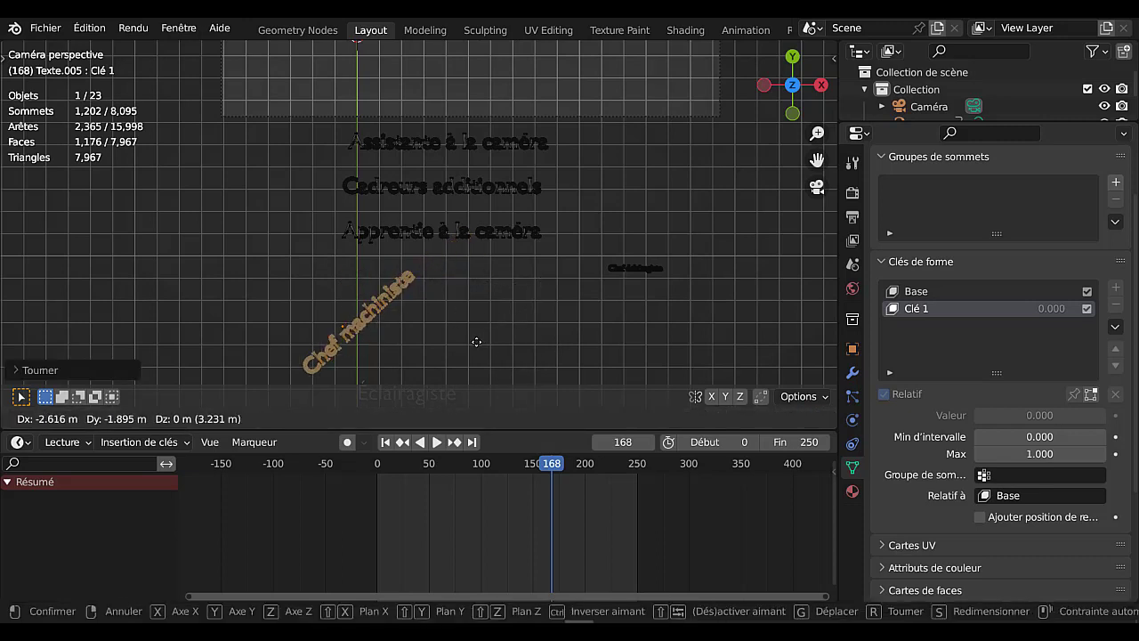
pyautogui.press('Return')
# - Select the "Apprentie à la caméra" line, tilt it clockwise and scale it slightly smaller than its original size
pyautogui.click(519, 276)
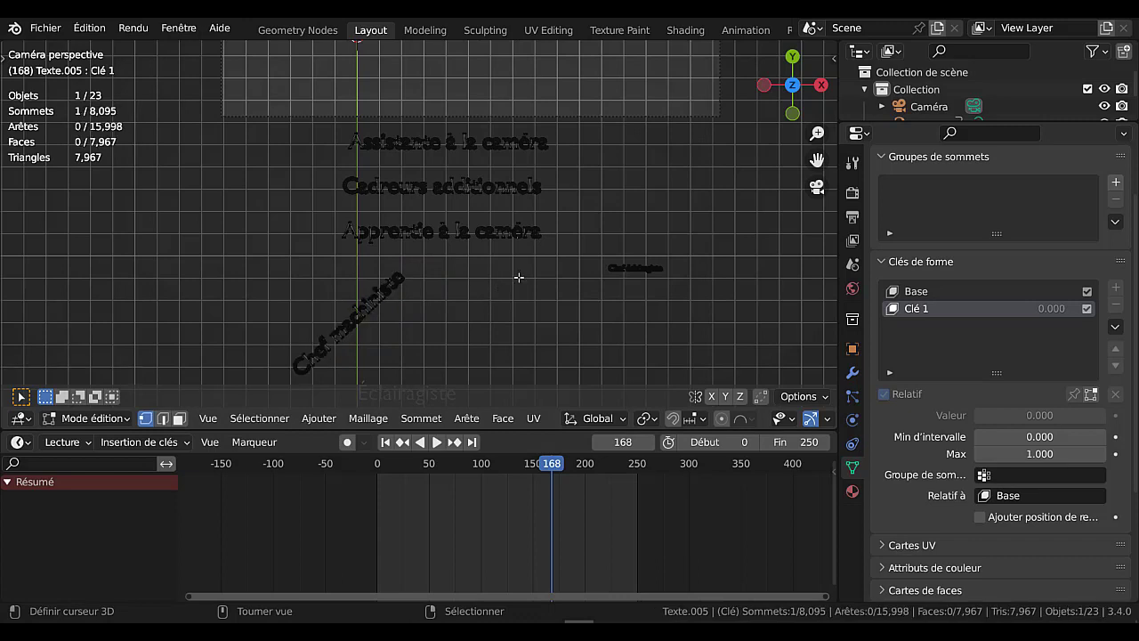
pyautogui.press('c')
pyautogui.moveTo(548, 230); pyautogui.dragTo(365, 228)
pyautogui.rightClick(552, 230)
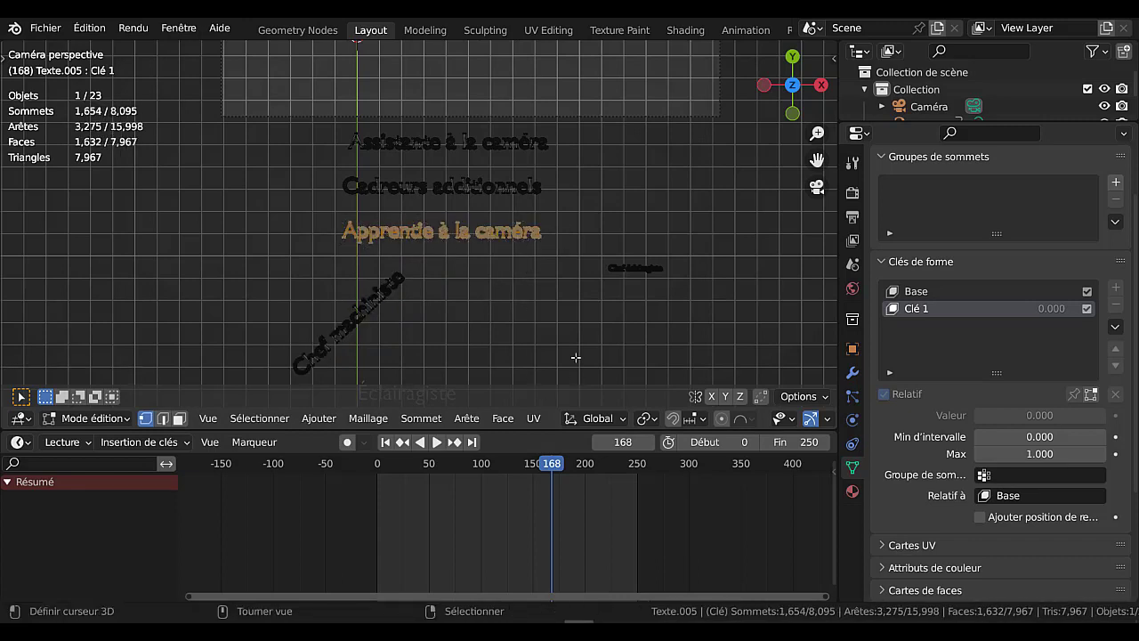
pyautogui.press('s')
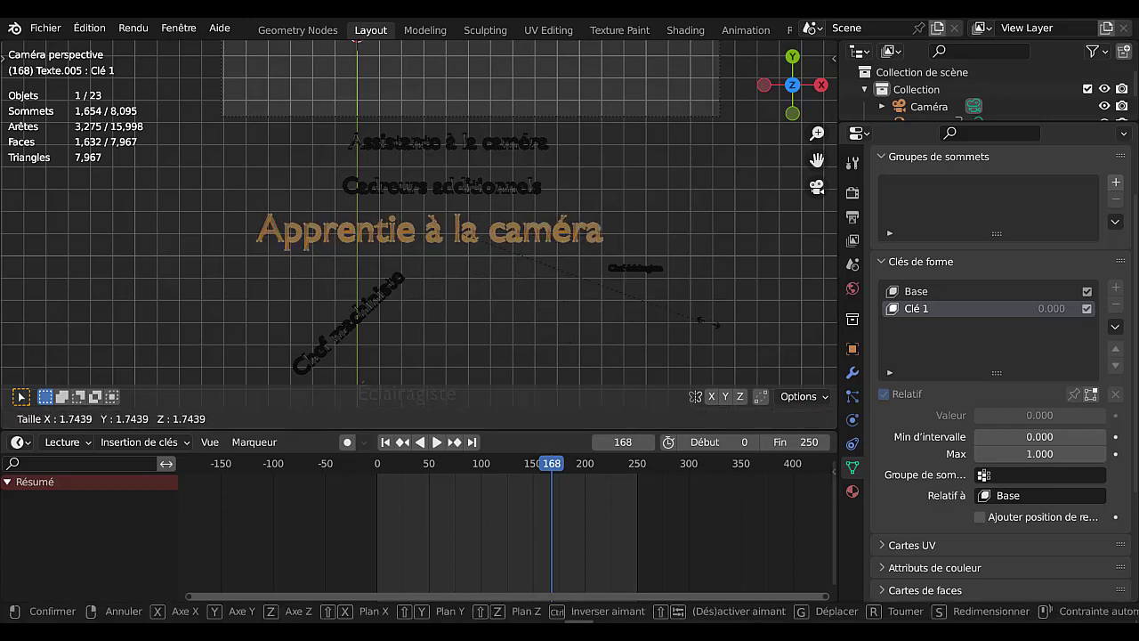
pyautogui.click(817, 343)
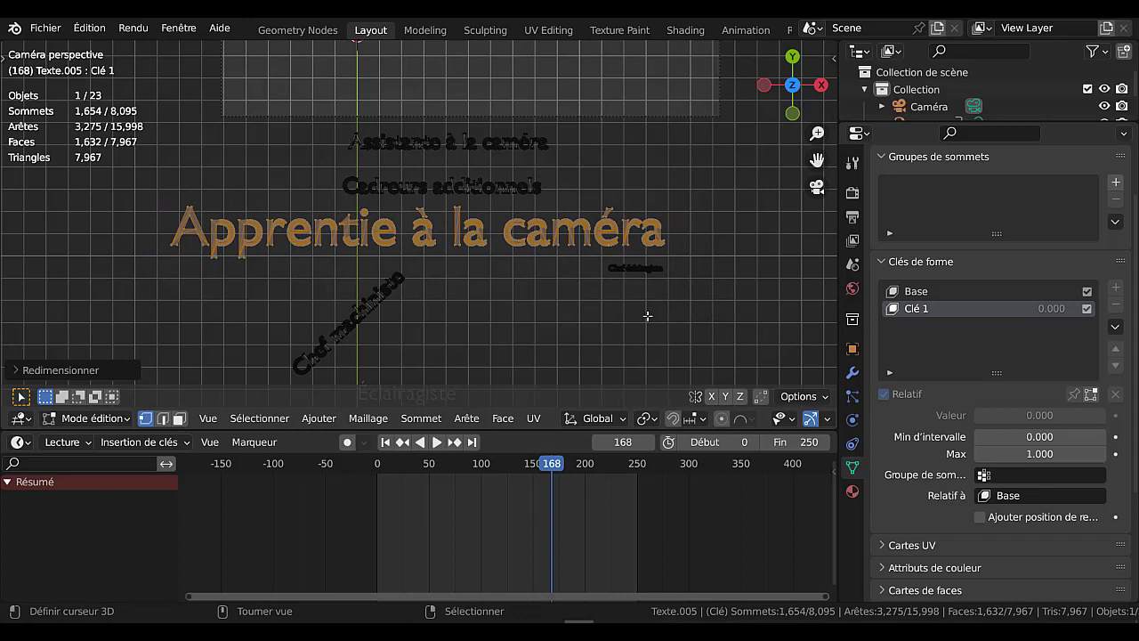
pyautogui.press('r')
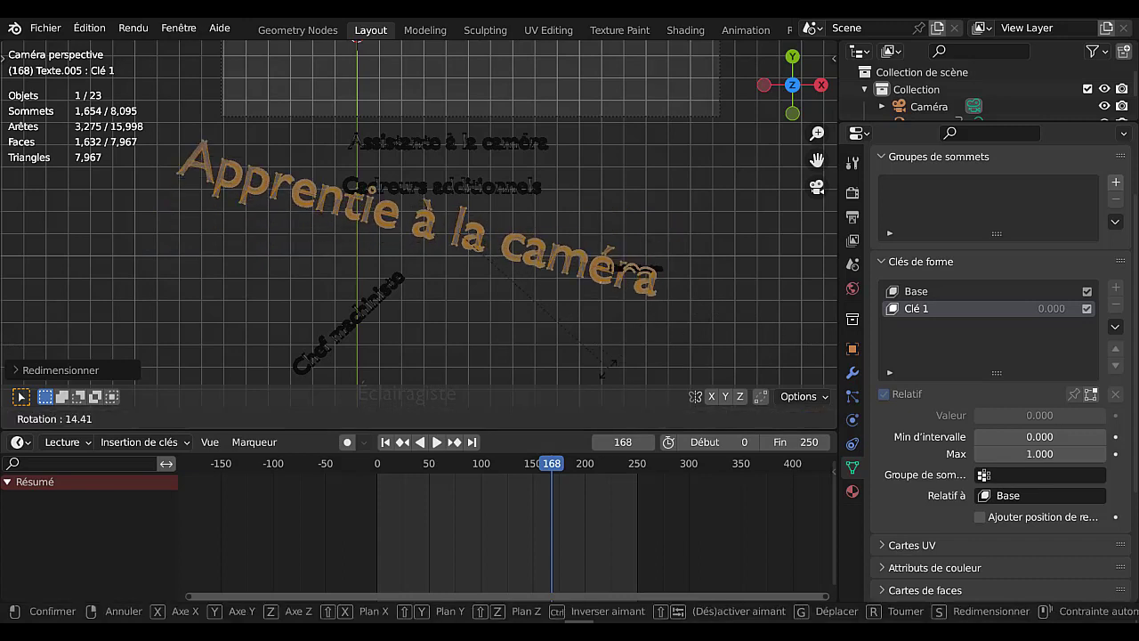
pyautogui.click(553, 279)
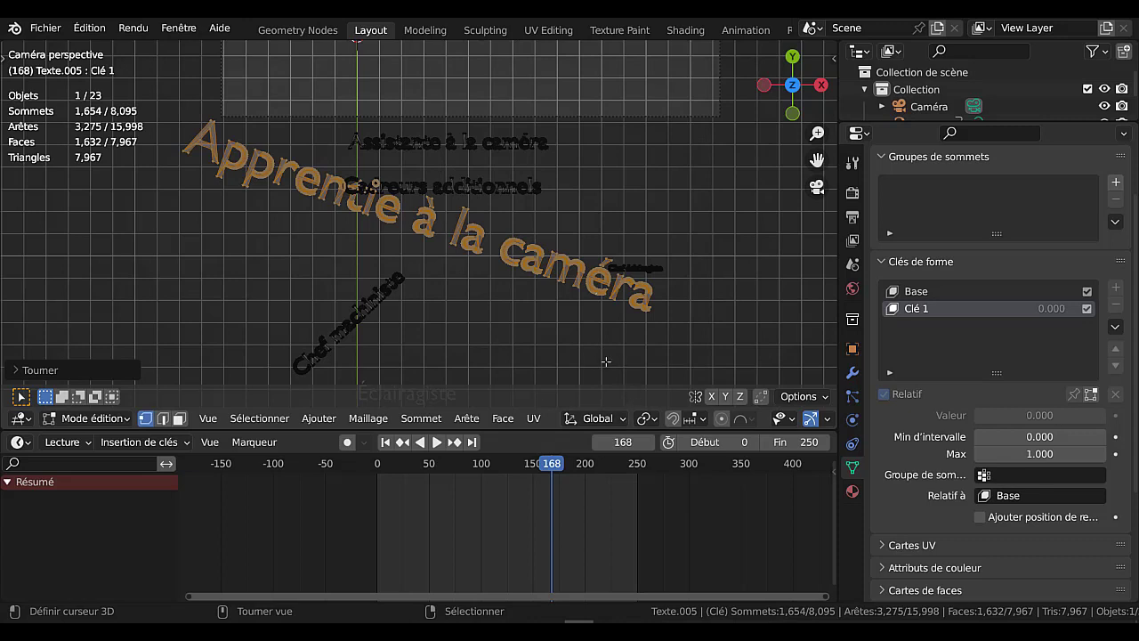
pyautogui.press('s')
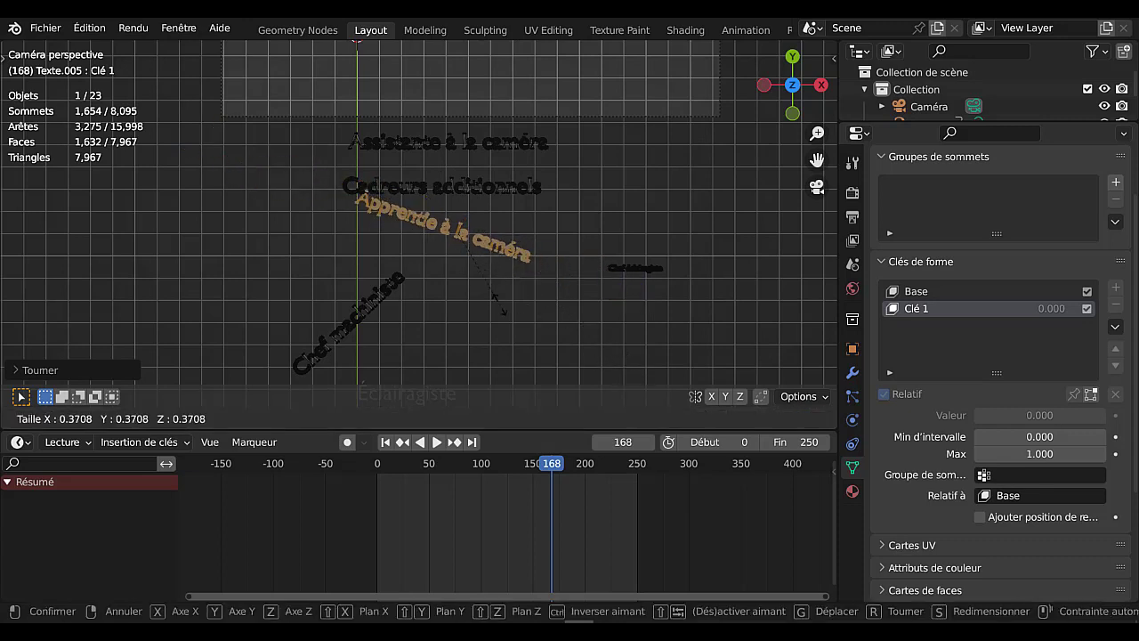
pyautogui.click(480, 301)
pyautogui.press('Tab')
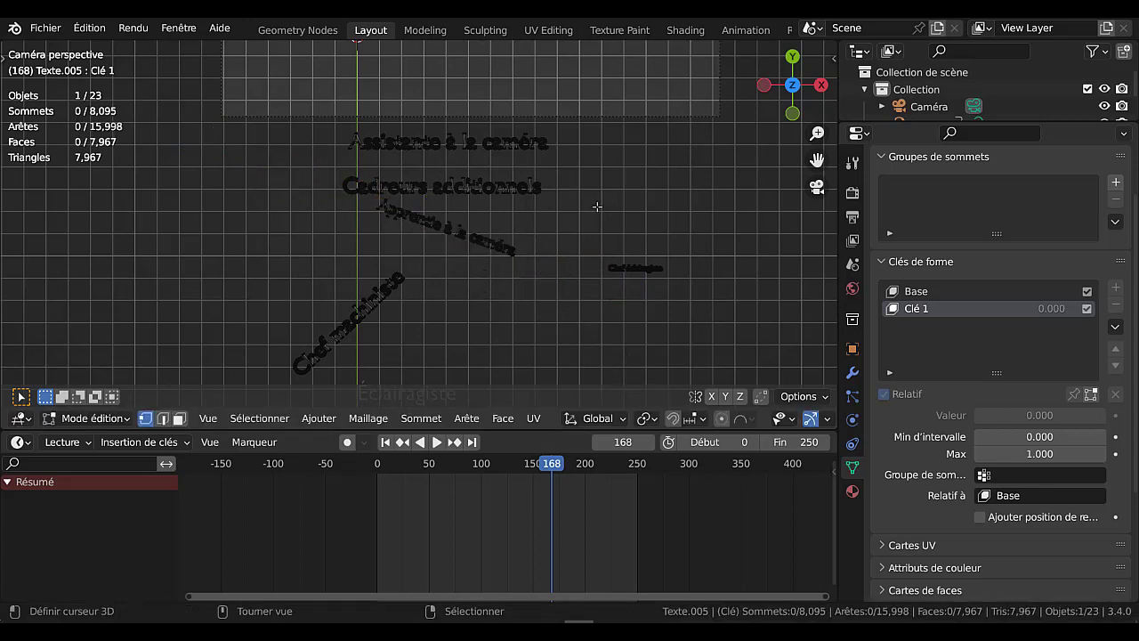
# - Select the "Cadreurs additionnels" line, move it to the right and rotate it until it is tilted and upside down
pyautogui.press('c')
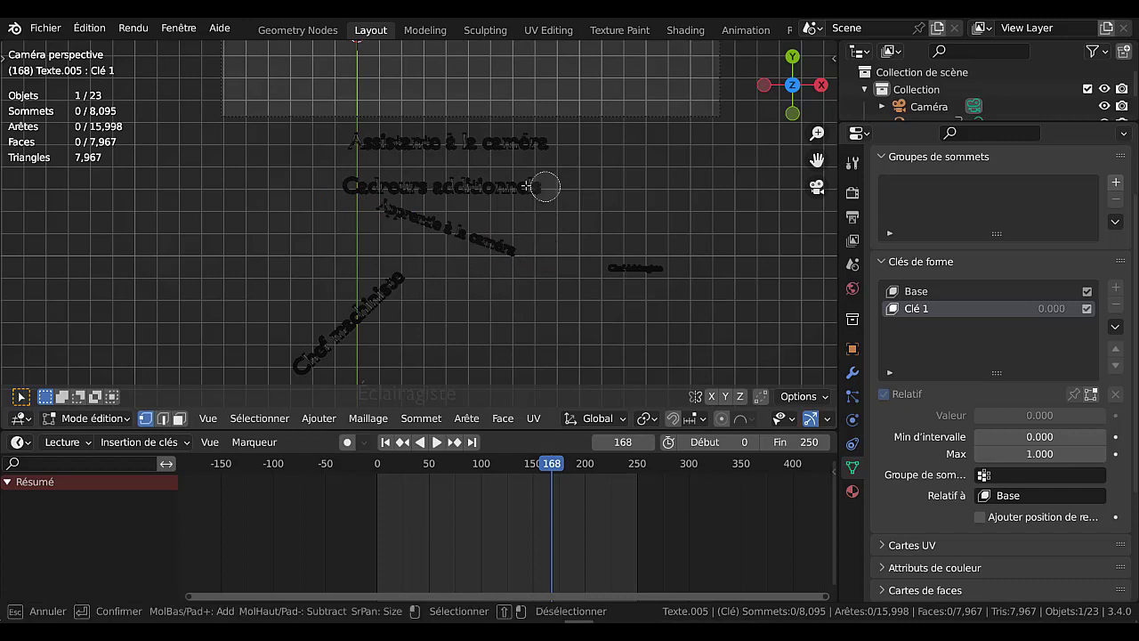
pyautogui.moveTo(545, 185); pyautogui.dragTo(343, 183)
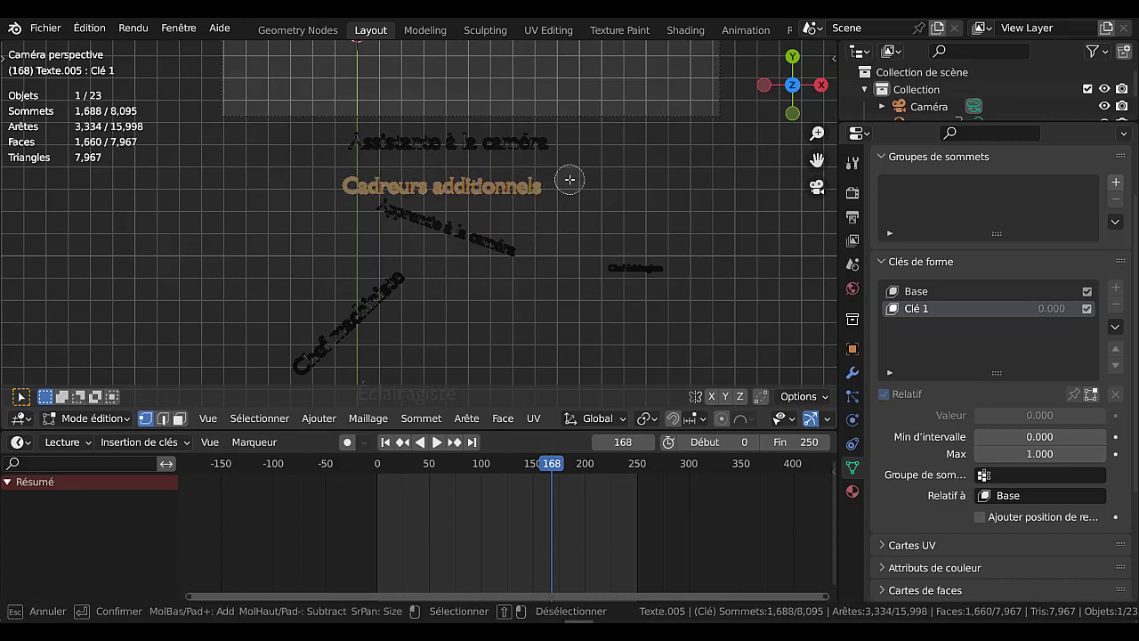
pyautogui.rightClick(632, 193)
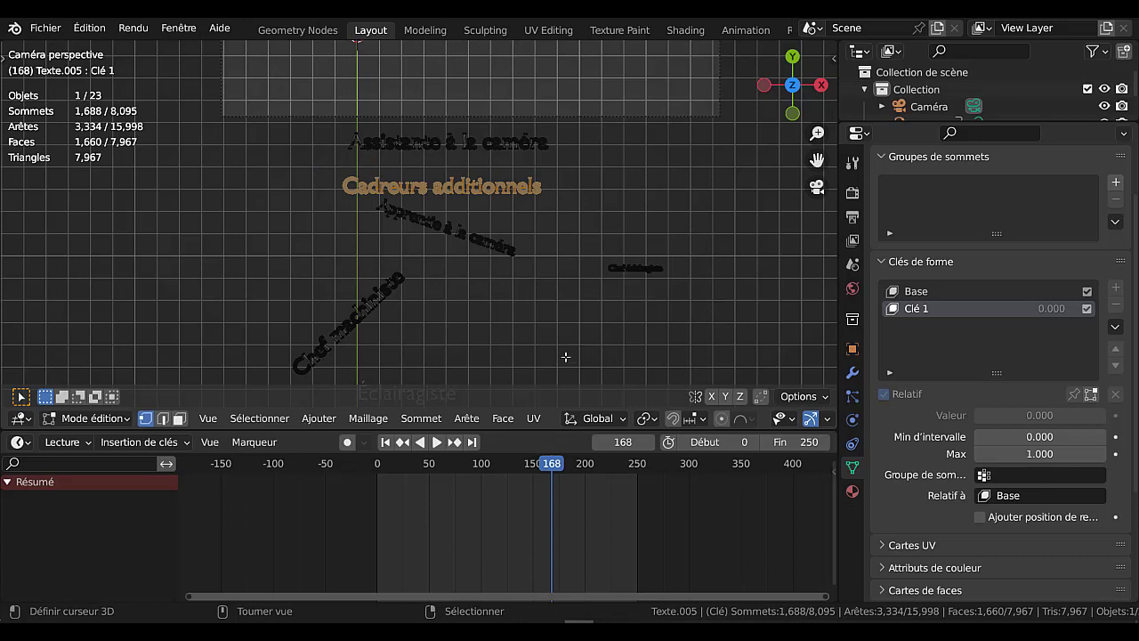
pyautogui.press('g')
pyautogui.click(741, 359)
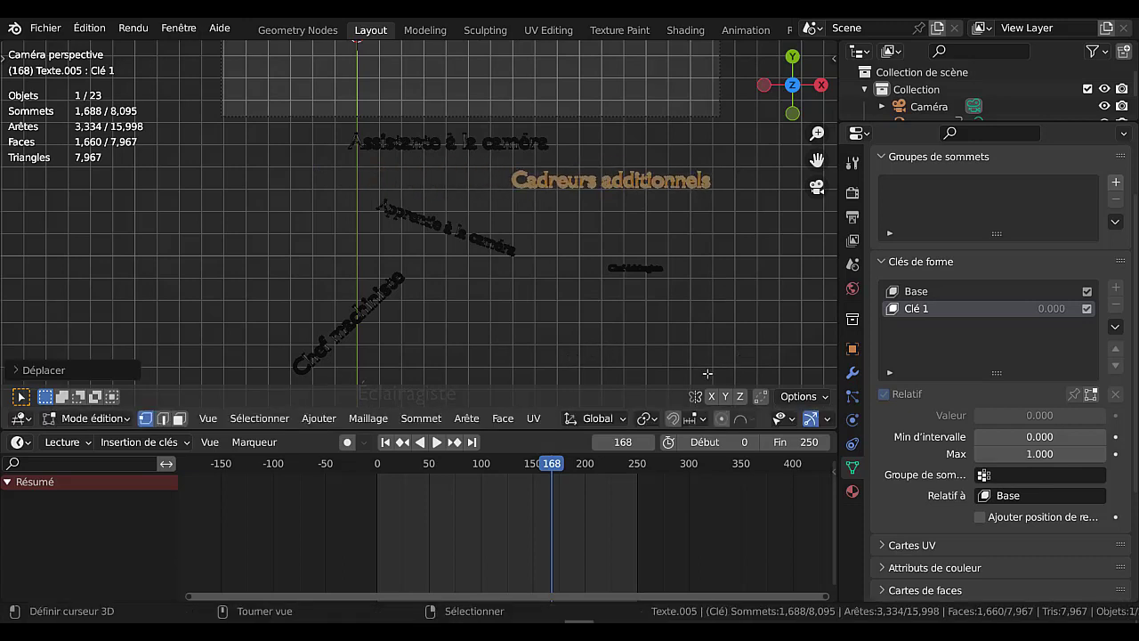
pyautogui.press('r')
pyautogui.click(570, 149)
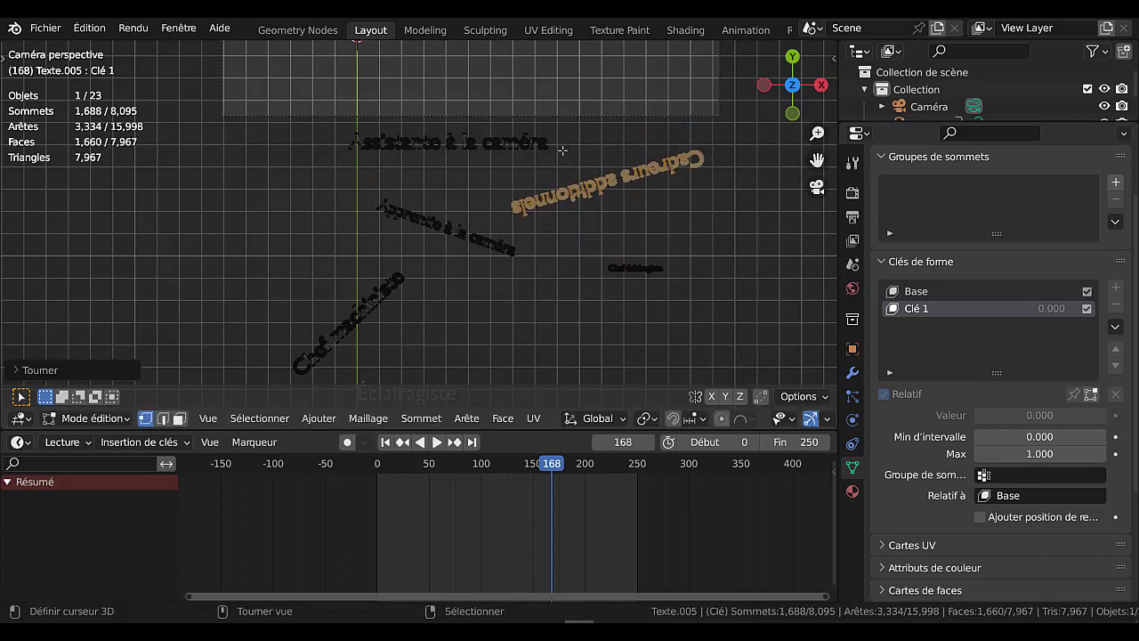
# - Select the "Assistante à la caméra" line, enlarge it to more than twice its size and move it down over the scattered lines
pyautogui.click(575, 147)
pyautogui.press('c')
pyautogui.moveTo(560, 144); pyautogui.dragTo(344, 145)
pyautogui.press('Escape')
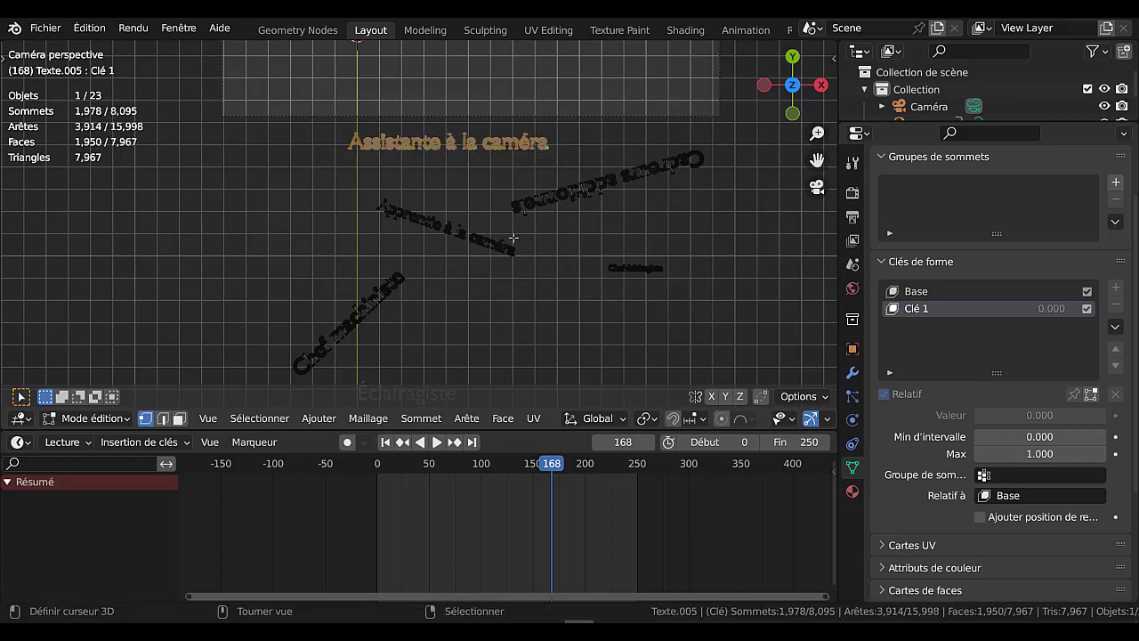
pyautogui.press('s')
pyautogui.click(730, 267)
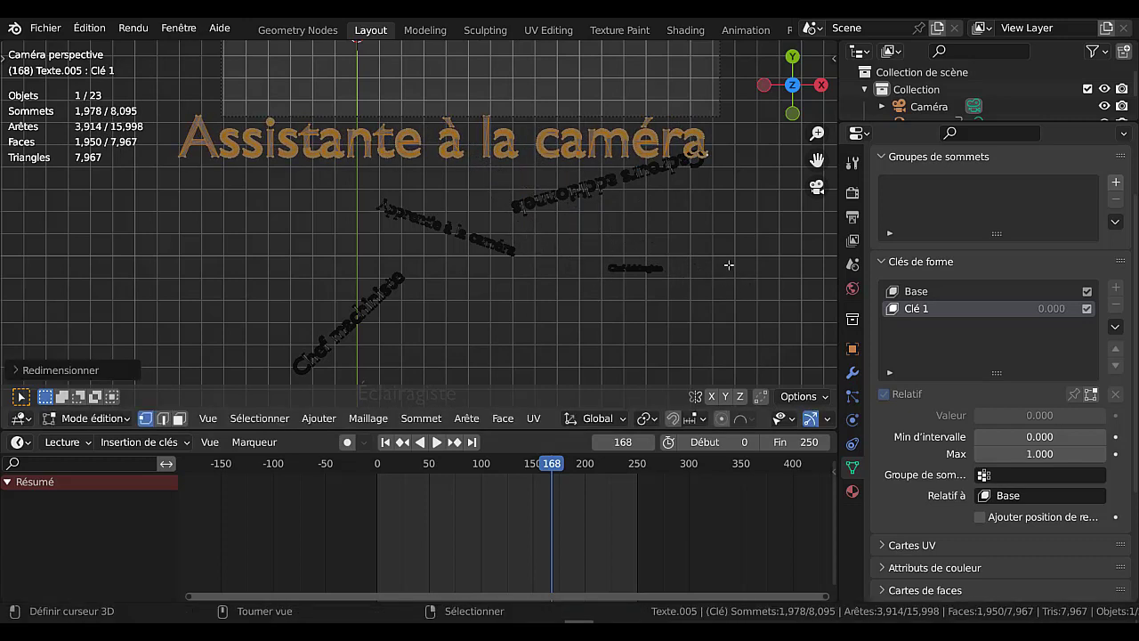
pyautogui.press('g')
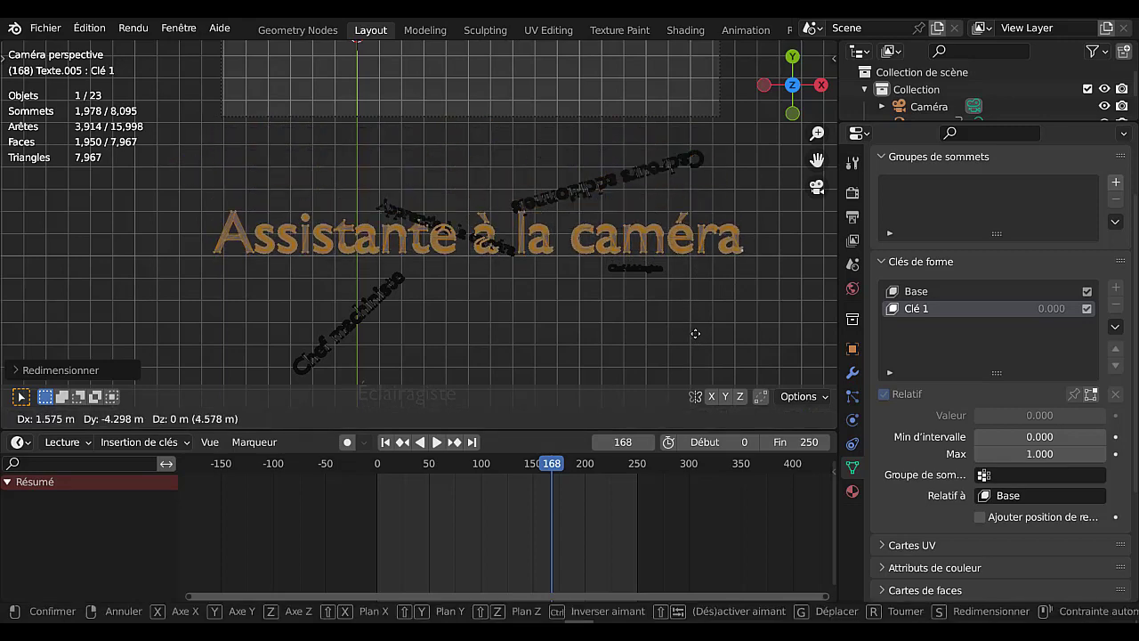
pyautogui.click(695, 333)
# - Return to Object Mode and set the second shape key's value to 1.000
pyautogui.press('Tab')
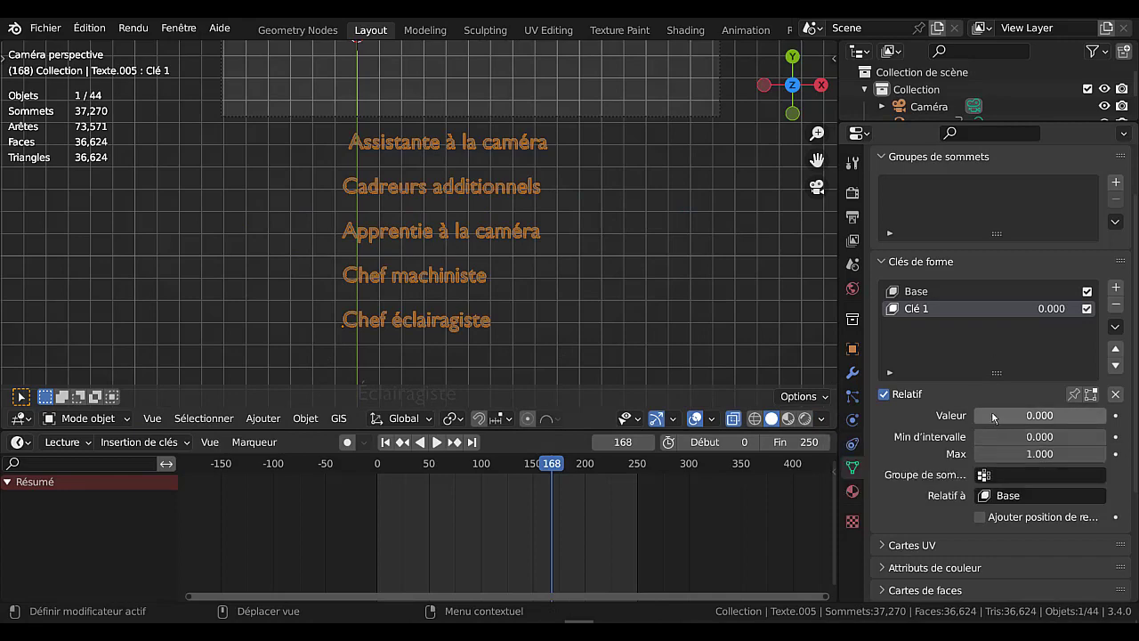
pyautogui.moveTo(993, 418); pyautogui.dragTo(1123, 415)
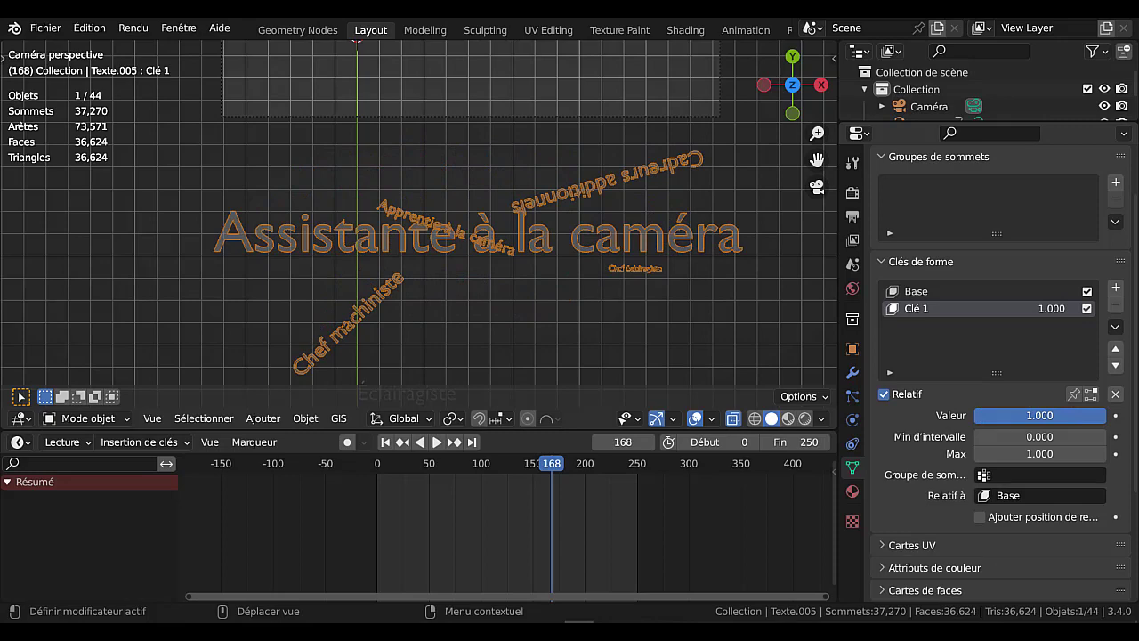
pyautogui.scroll(-3, 738, 349)
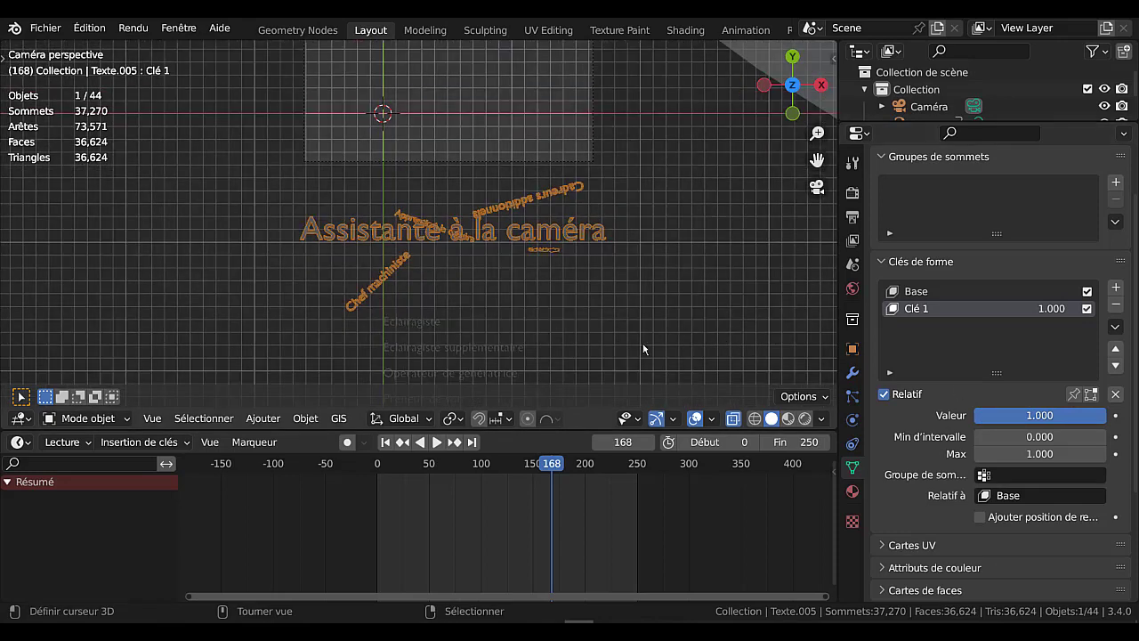
pyautogui.scroll(-5, 686, 338)
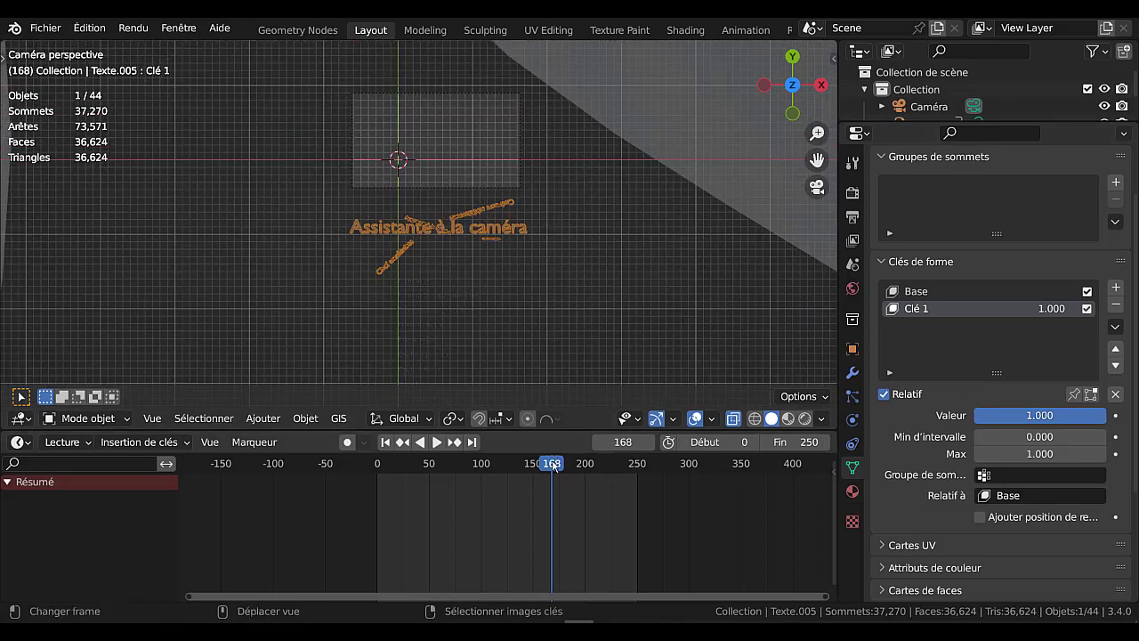
# - Insert a position, rotation and scale keyframe for the joined credit text at frame 134
pyautogui.press('space')
pyautogui.moveTo(521, 467)
pyautogui.mouseDown()
pyautogui.moveTo(472, 470)
pyautogui.moveTo(517, 482)
pyautogui.mouseUp()
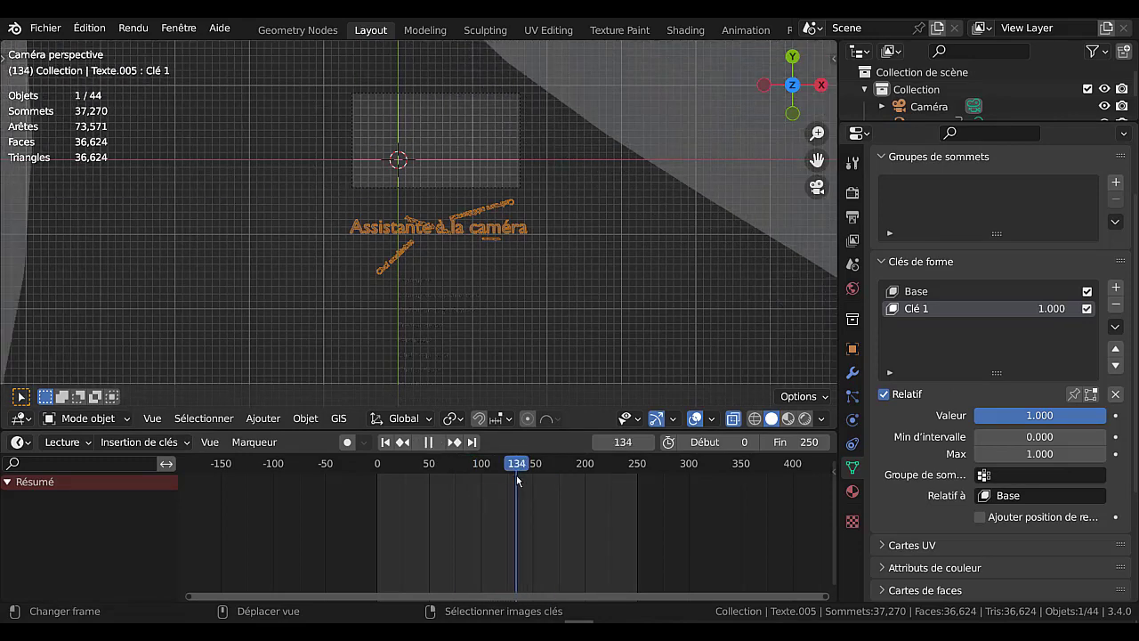
pyautogui.press('space')
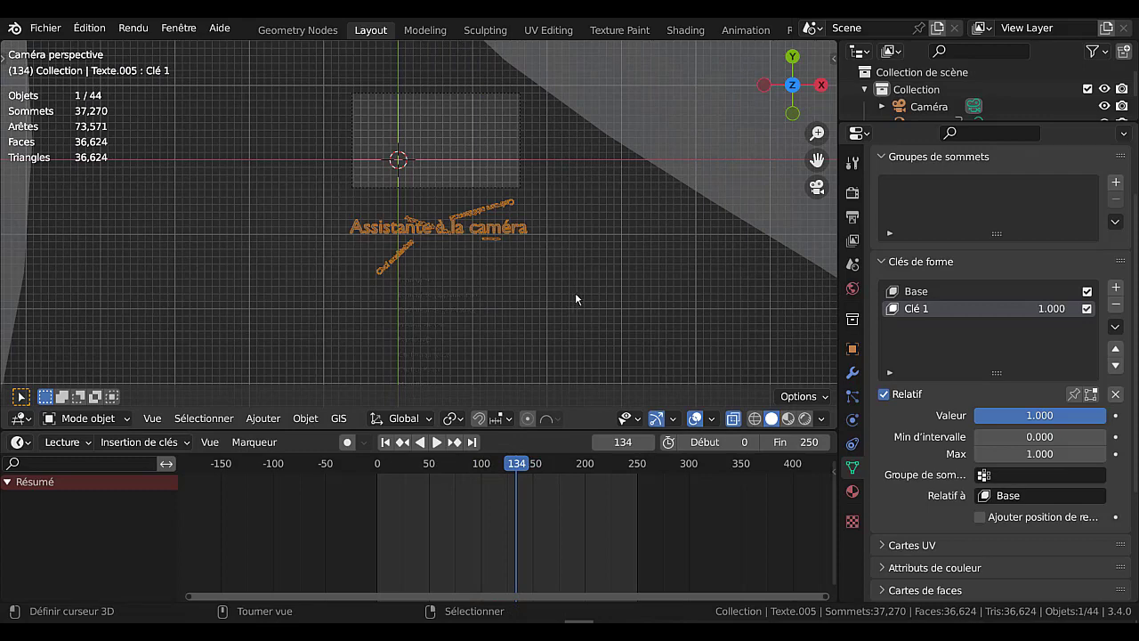
pyautogui.press('i')
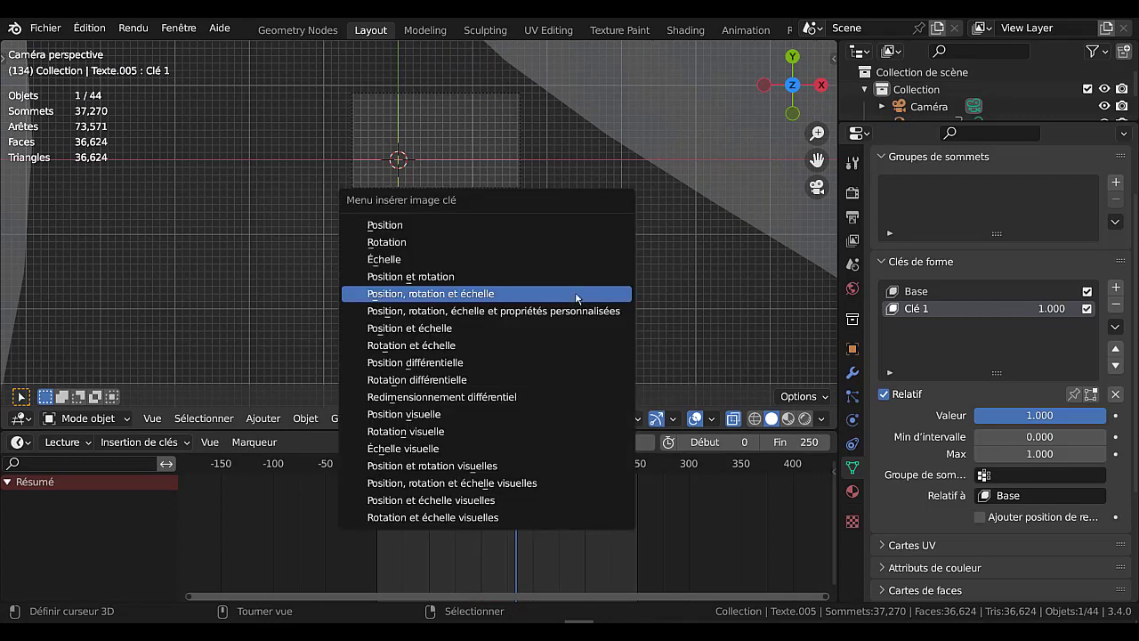
pyautogui.click(483, 294)
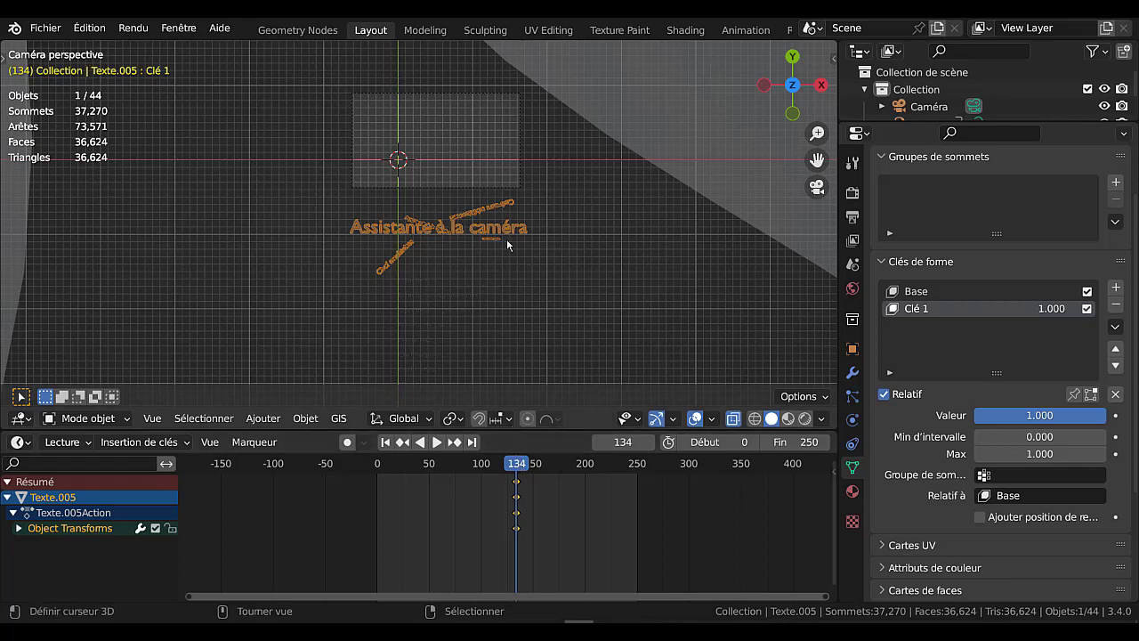
# - At frame 169, move the credit text up along Y into the camera frame and keyframe the Clé 1 shape key value at 1.000
pyautogui.press('space')
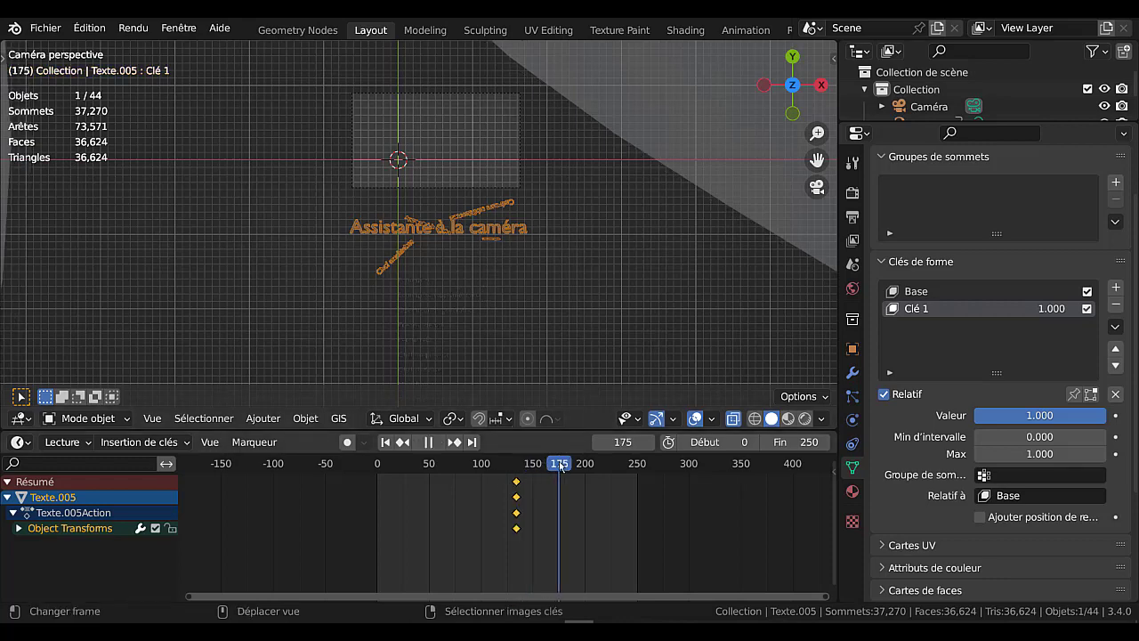
pyautogui.moveTo(560, 465); pyautogui.dragTo(552, 465)
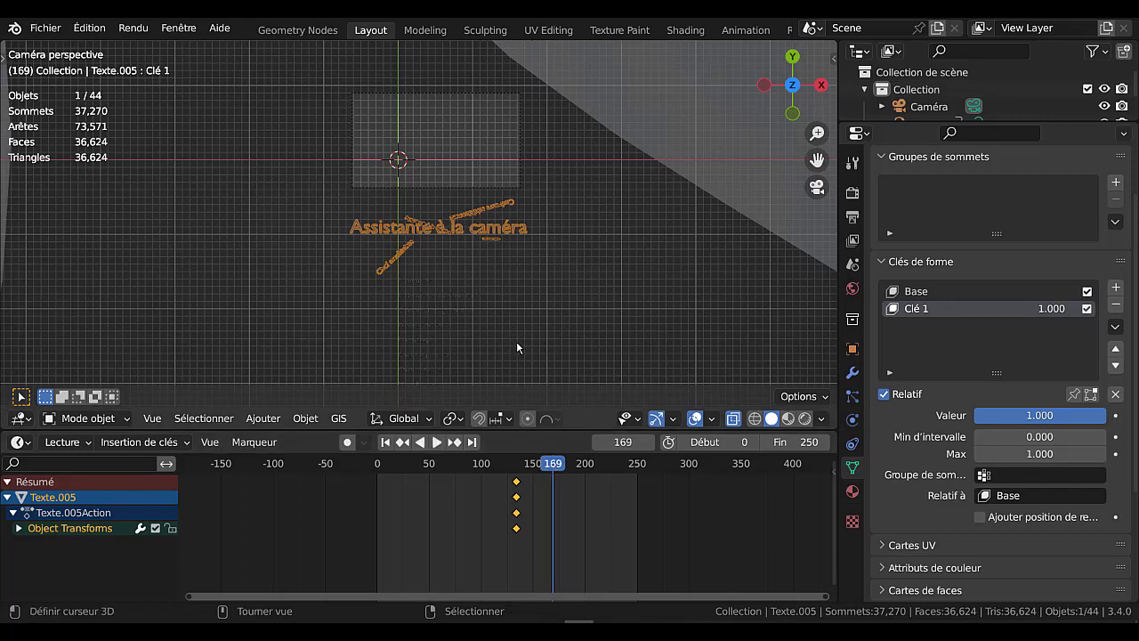
pyautogui.press('g')
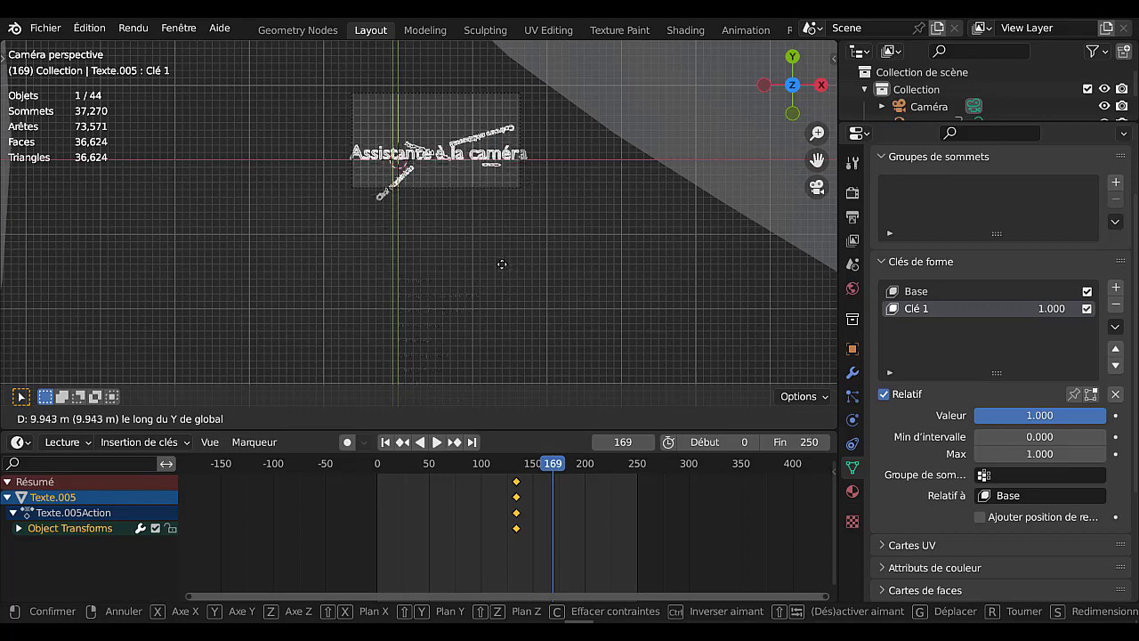
pyautogui.click(499, 251)
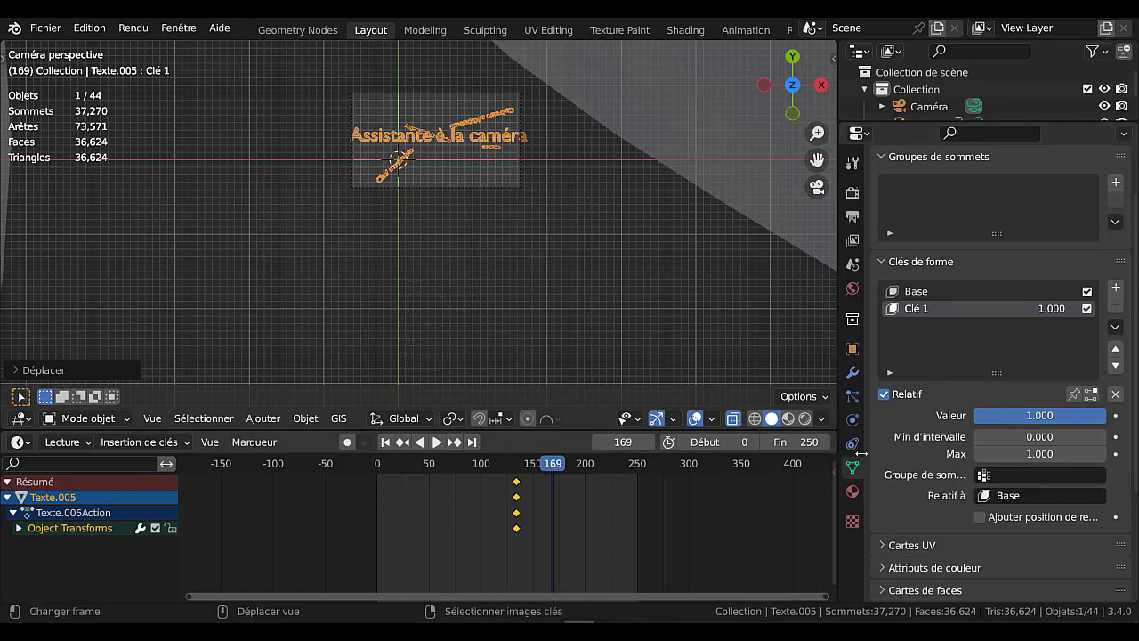
pyautogui.rightClick(1011, 415)
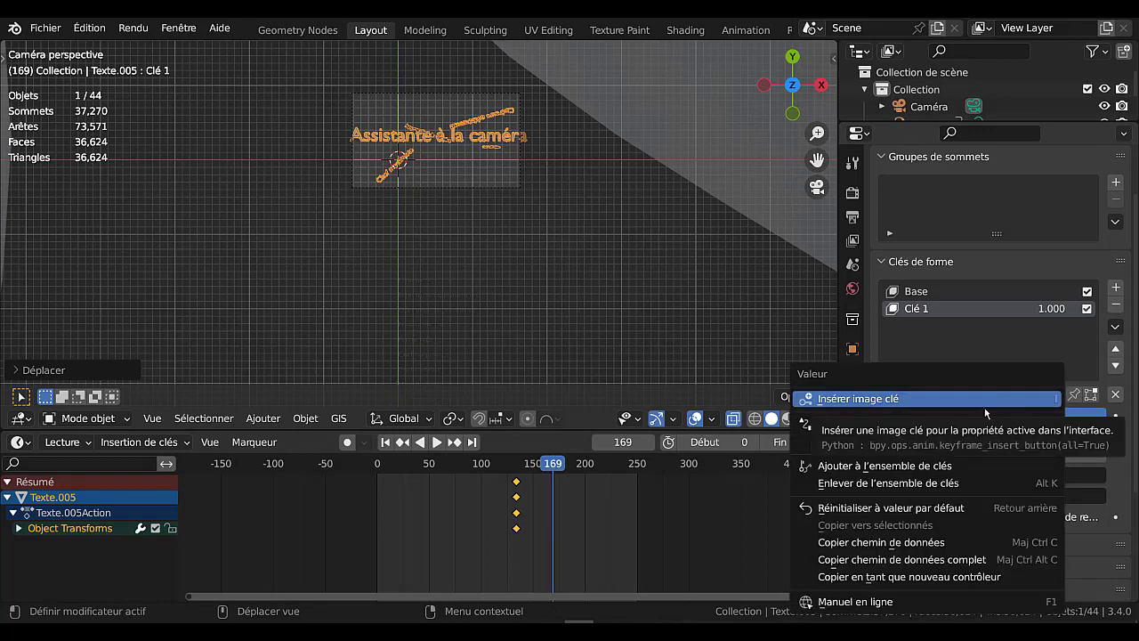
pyautogui.click(982, 400)
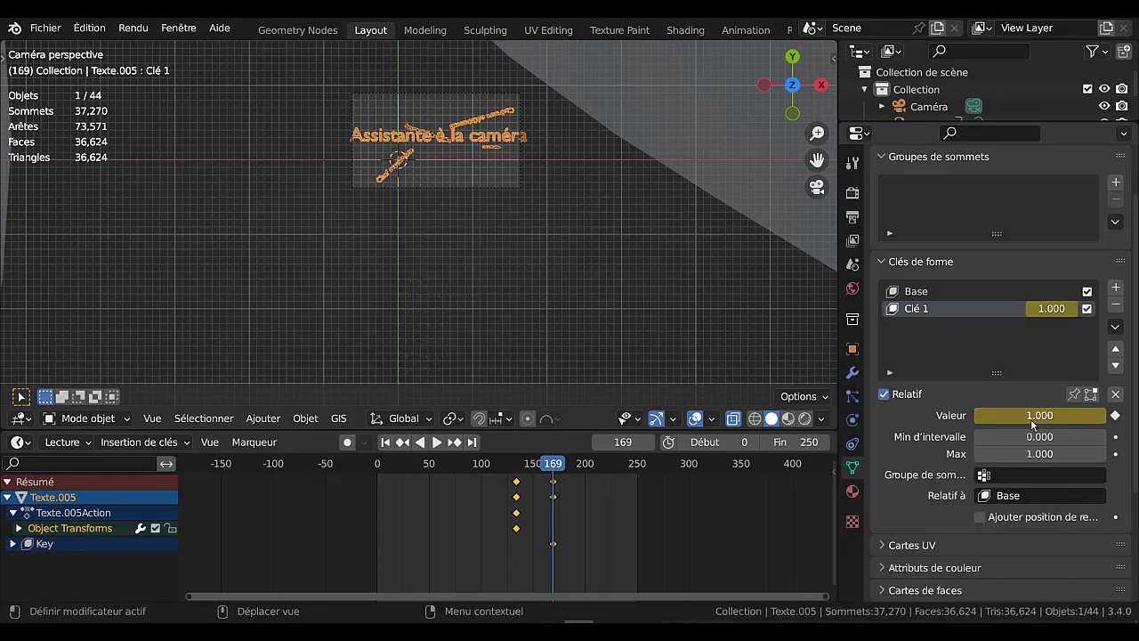
# - At frame 172, try setting the Clé 1 shape key value to 0.000 and check it by scrubbing the timeline
pyautogui.click(650, 443)
pyautogui.click(651, 442)
pyautogui.click(650, 442)
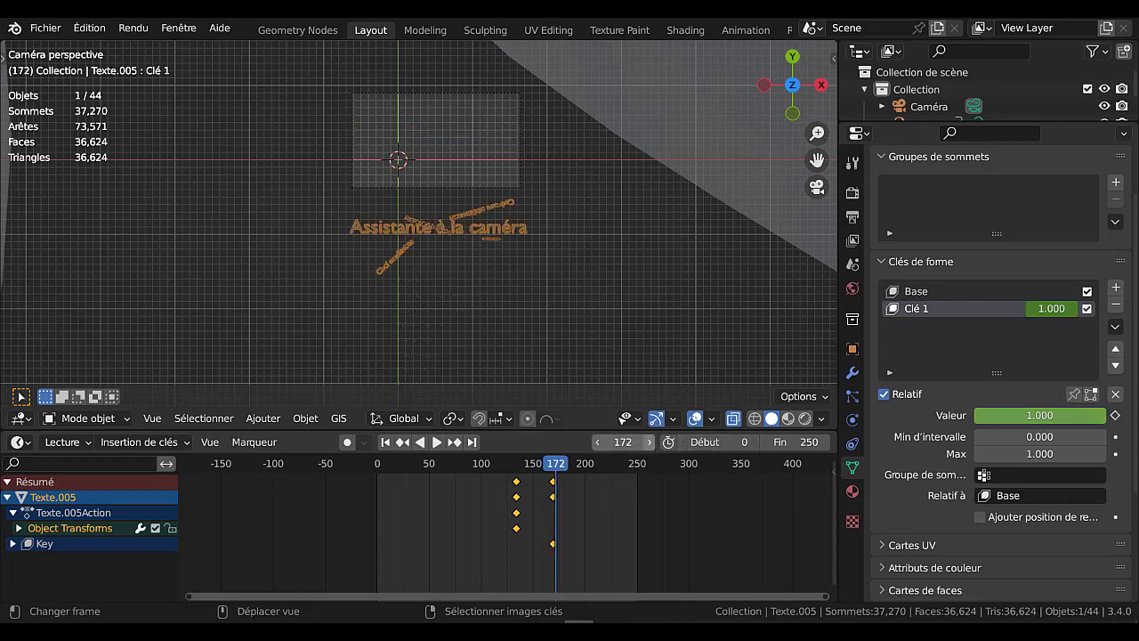
pyautogui.moveTo(1098, 417); pyautogui.dragTo(977, 417)
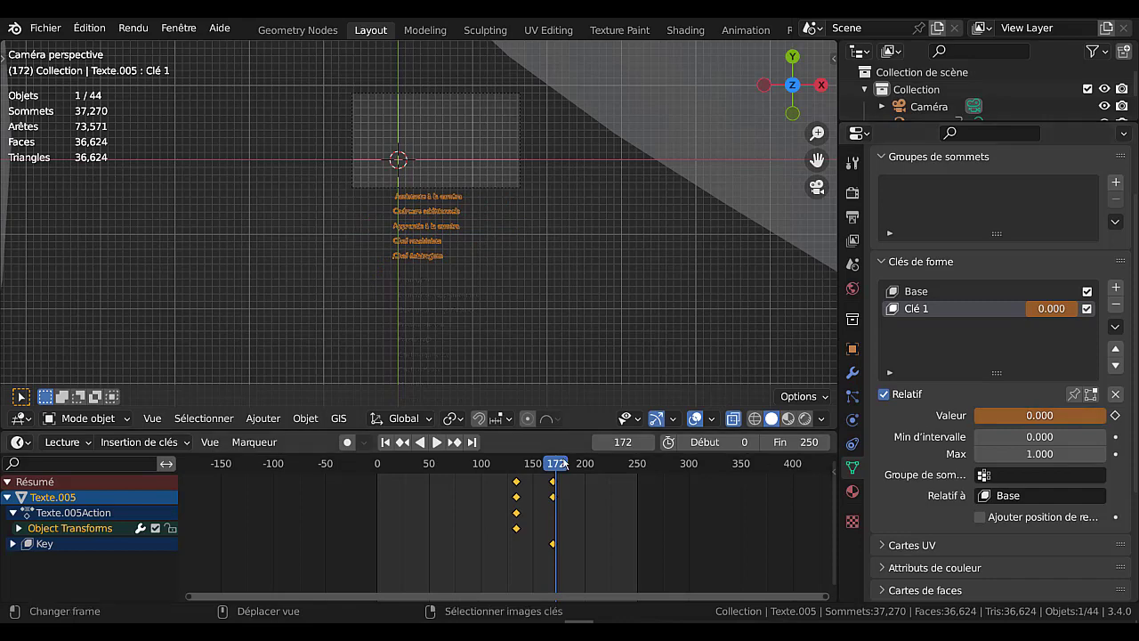
pyautogui.moveTo(556, 478)
pyautogui.mouseDown()
pyautogui.moveTo(503, 478)
pyautogui.moveTo(551, 478)
pyautogui.mouseUp()
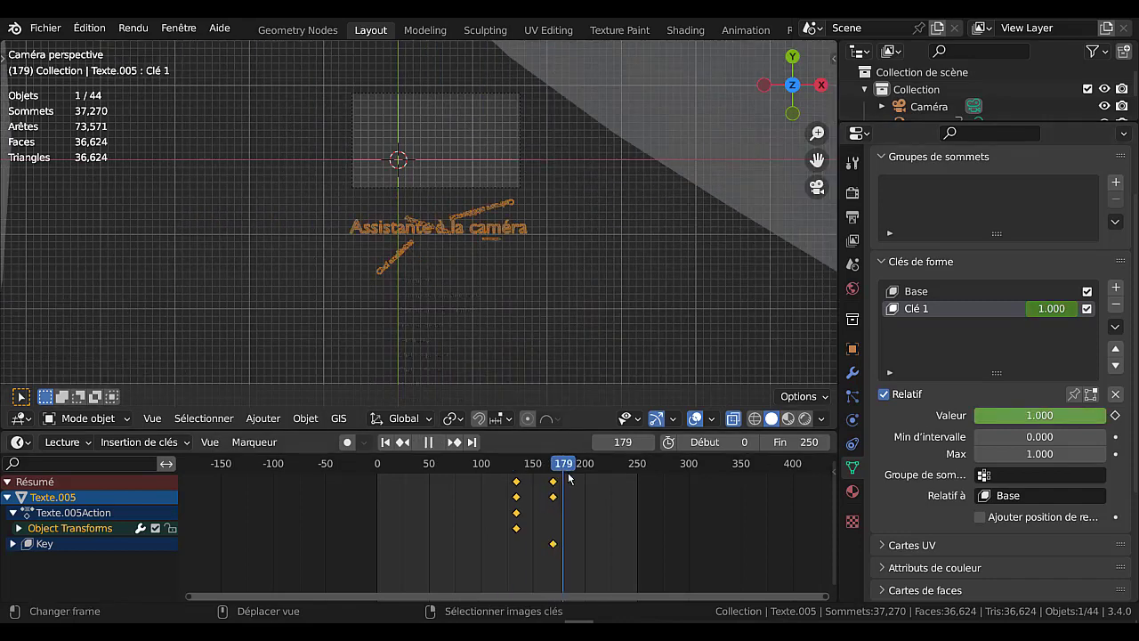
pyautogui.press('Escape')
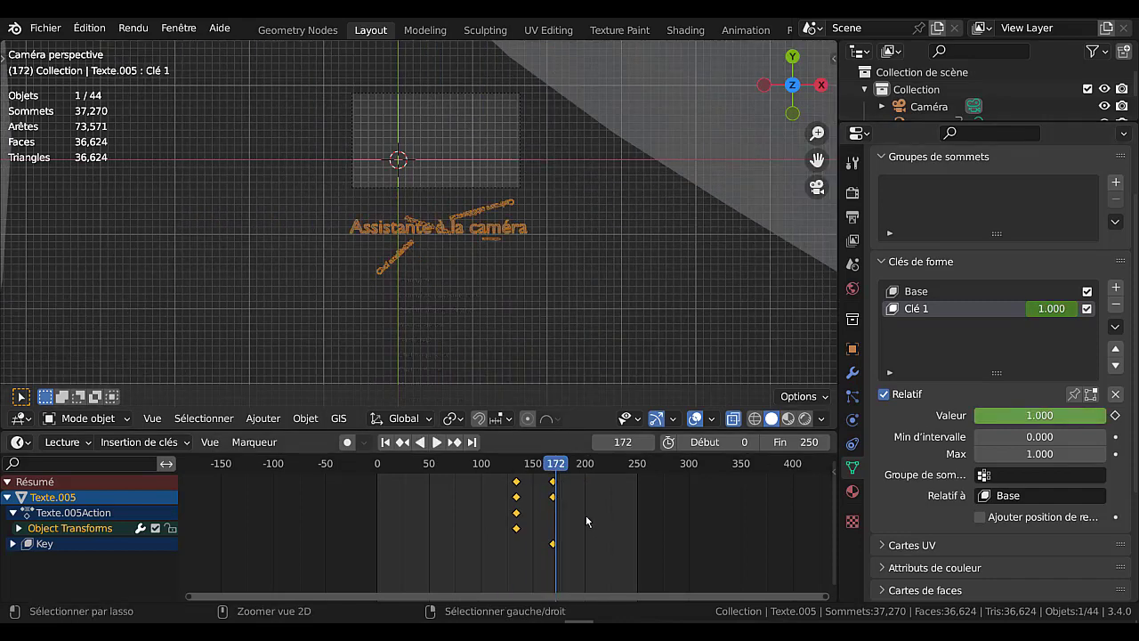
# - Undo the latest location and shape-key keyframes recorded on the credits text
pyautogui.hotkey('ctrl', 'z')
pyautogui.hotkey('ctrl', 'z')
pyautogui.hotkey('ctrl', 'z')
pyautogui.hotkey('ctrl', 'z')
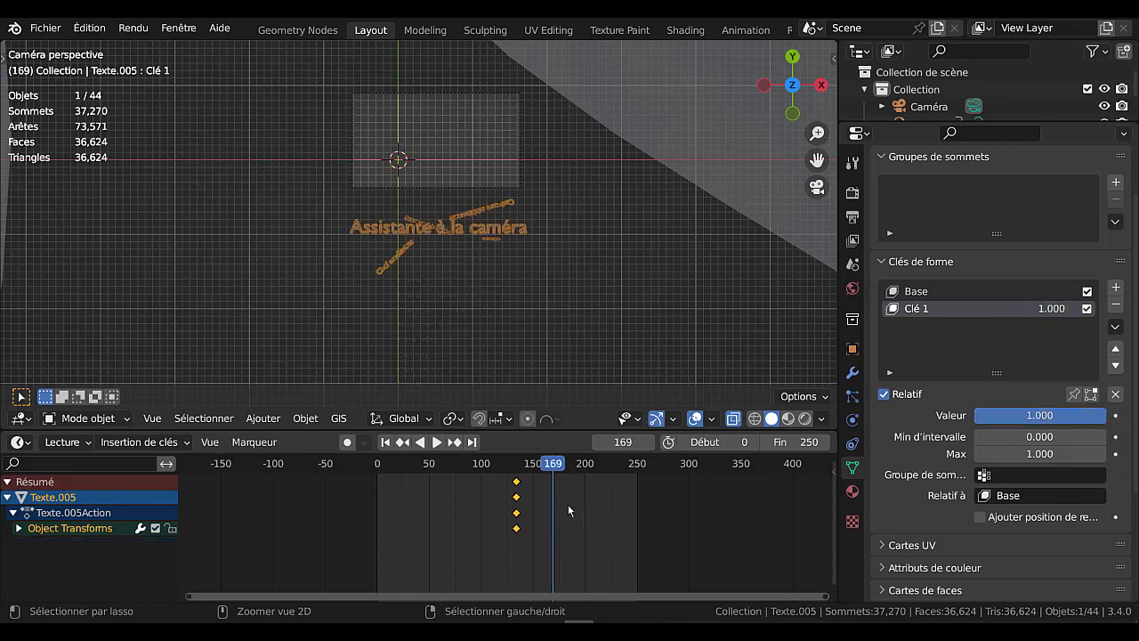
# - At frame 163, move the credits text about 12.33 m up along the global Y axis into the camera frame, with auto-keying enabled
pyautogui.click(931, 290)
pyautogui.moveTo(545, 464); pyautogui.dragTo(547, 488)
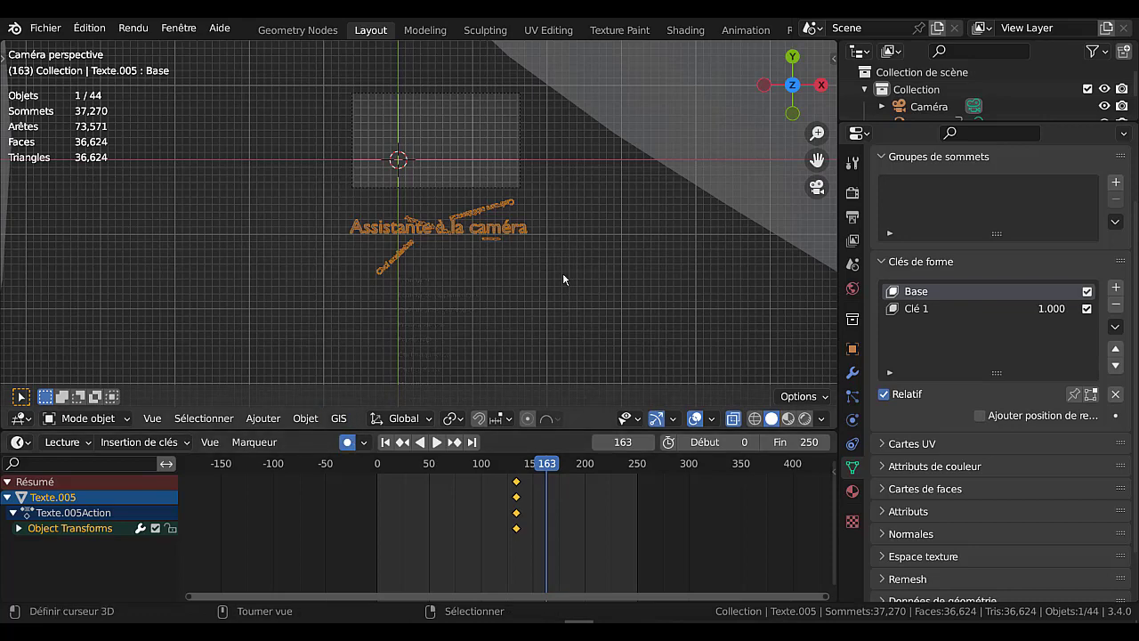
pyautogui.press('g')
pyautogui.press('y')
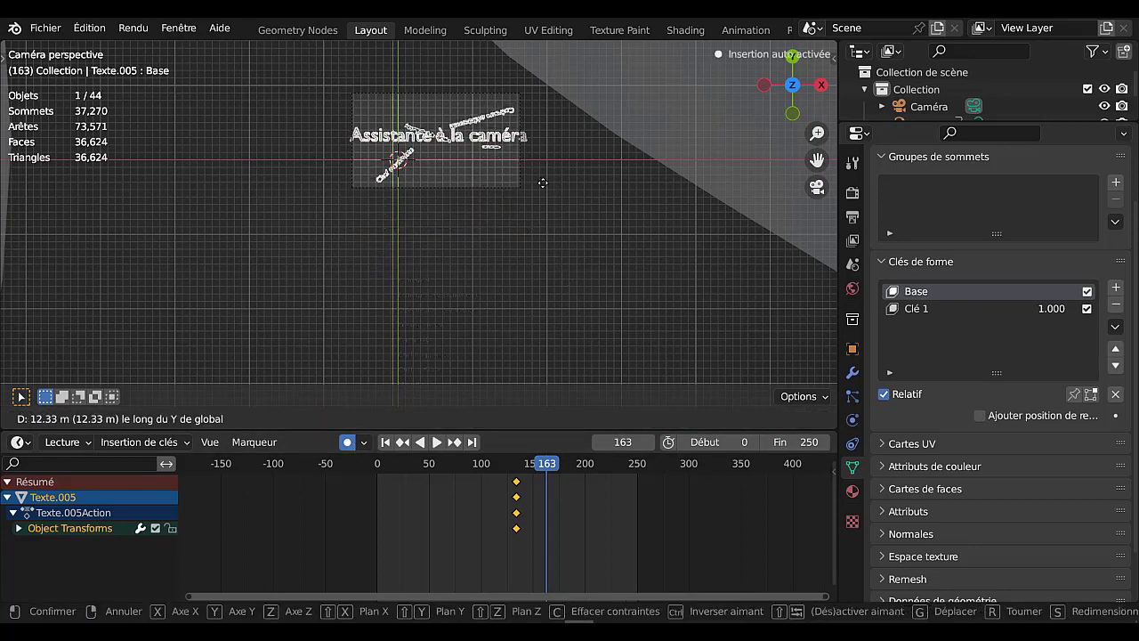
pyautogui.click(543, 182)
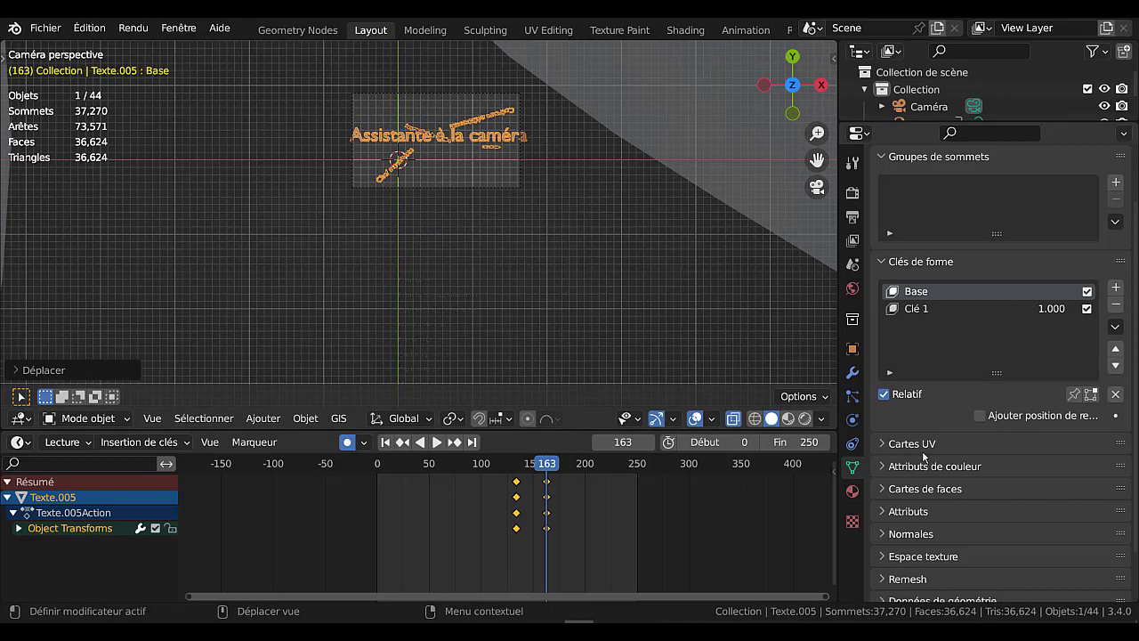
# - Insert a keyframe on the value of shape key Clé 1 at frame 163
pyautogui.click(946, 307)
pyautogui.rightClick(1018, 415)
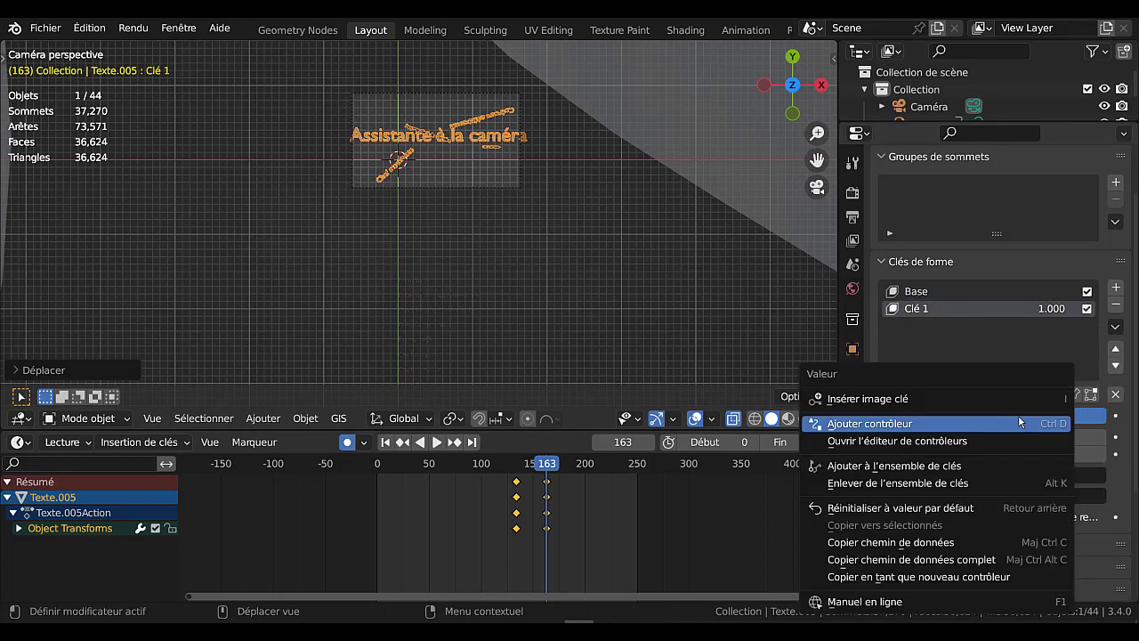
pyautogui.click(918, 399)
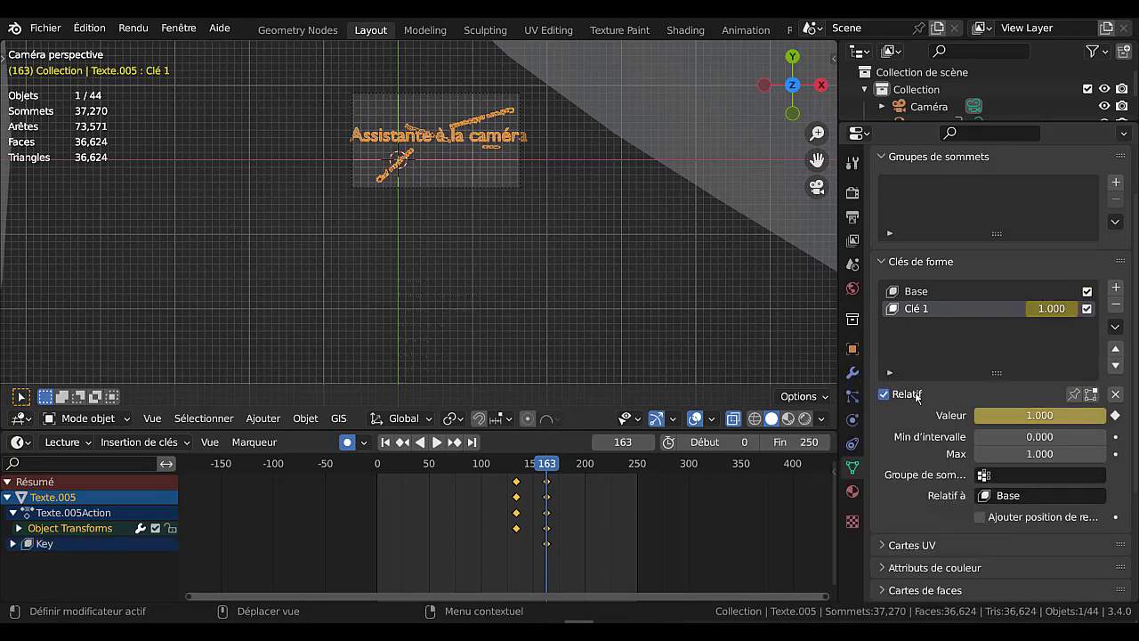
# - Advance to frame 171 and set the Clé 1 shape key's value to 0.000 so it is auto-keyed
pyautogui.click(651, 442)
pyautogui.click(651, 443)
pyautogui.click(652, 442)
pyautogui.click(651, 443)
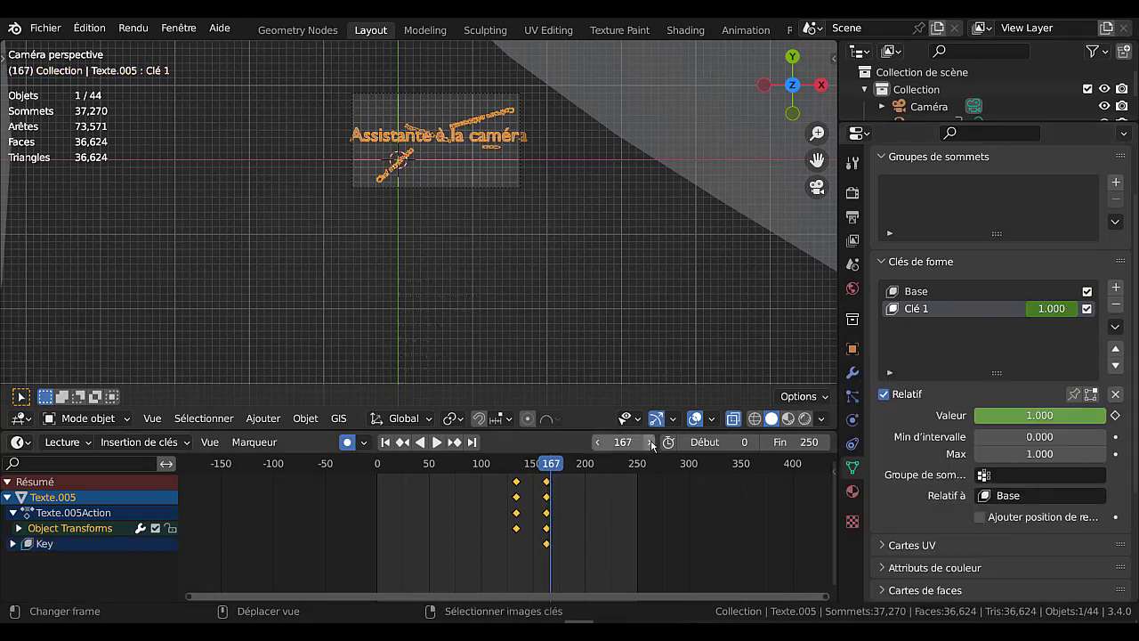
pyautogui.click(651, 442)
pyautogui.click(651, 443)
pyautogui.click(651, 443)
pyautogui.click(651, 442)
pyautogui.moveTo(1058, 426); pyautogui.dragTo(927, 425)
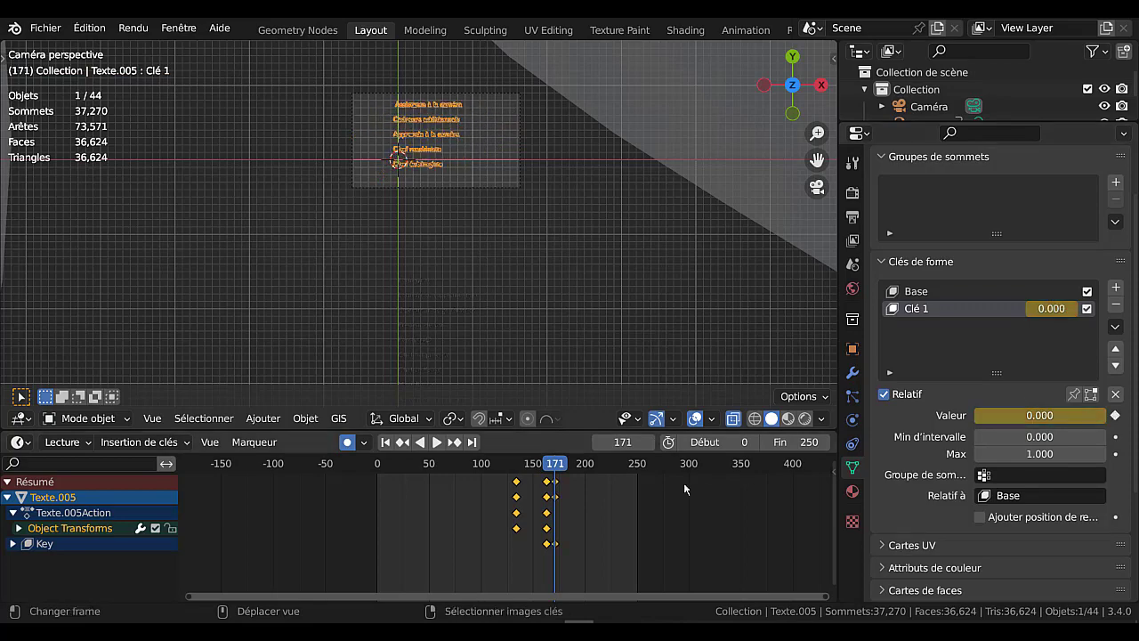
# - At frame 171, move the credits text about 0.78 m down along the global Y axis inside the camera frame
pyautogui.scroll(2, 464, 241)
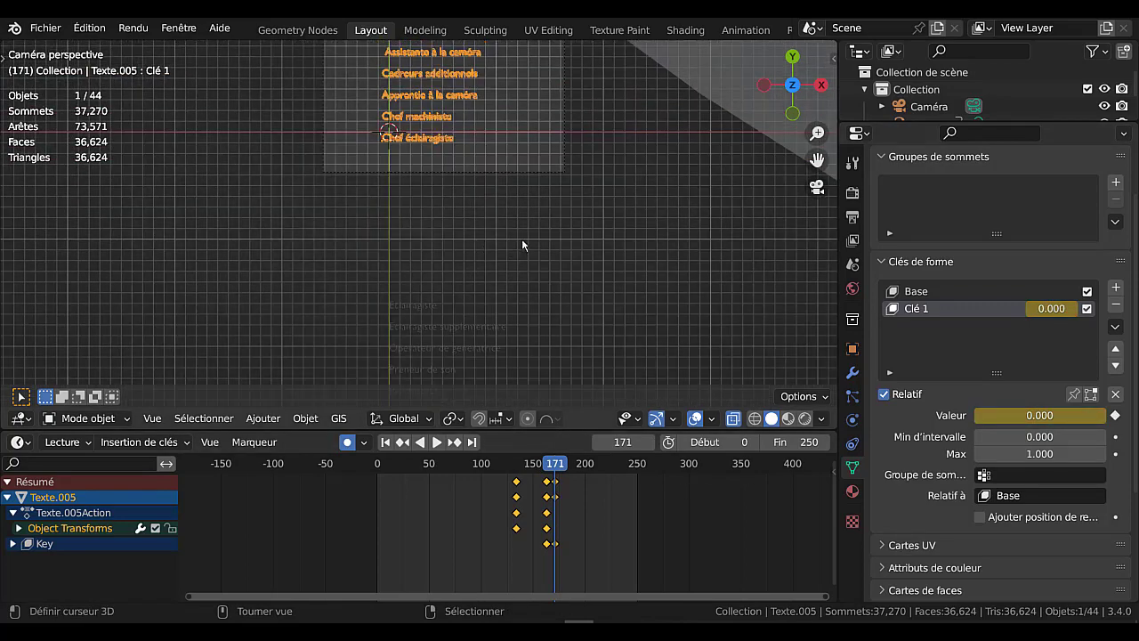
pyautogui.keyDown('shift'); pyautogui.moveTo(523, 242); pyautogui.dragTo(525, 313, button='middle'); pyautogui.keyUp('shift')
pyautogui.press('g')
pyautogui.press('y')
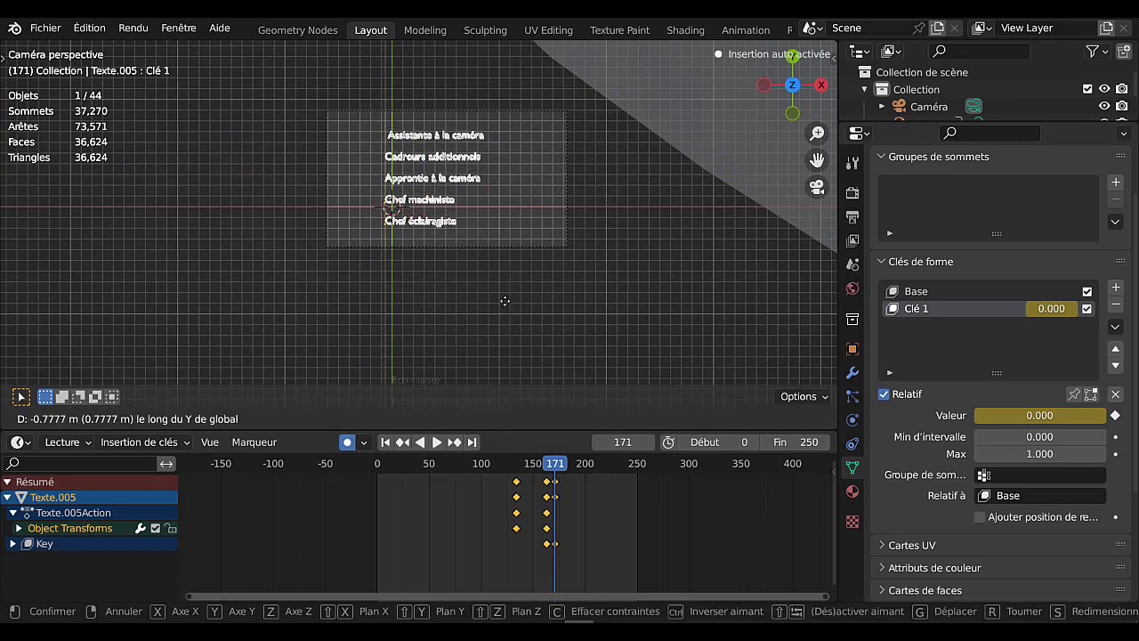
pyautogui.click(505, 301)
# - Play the animation from frame 89 and shift the last two keyframe columns about 15 frames earlier
pyautogui.moveTo(488, 497); pyautogui.dragTo(445, 490)
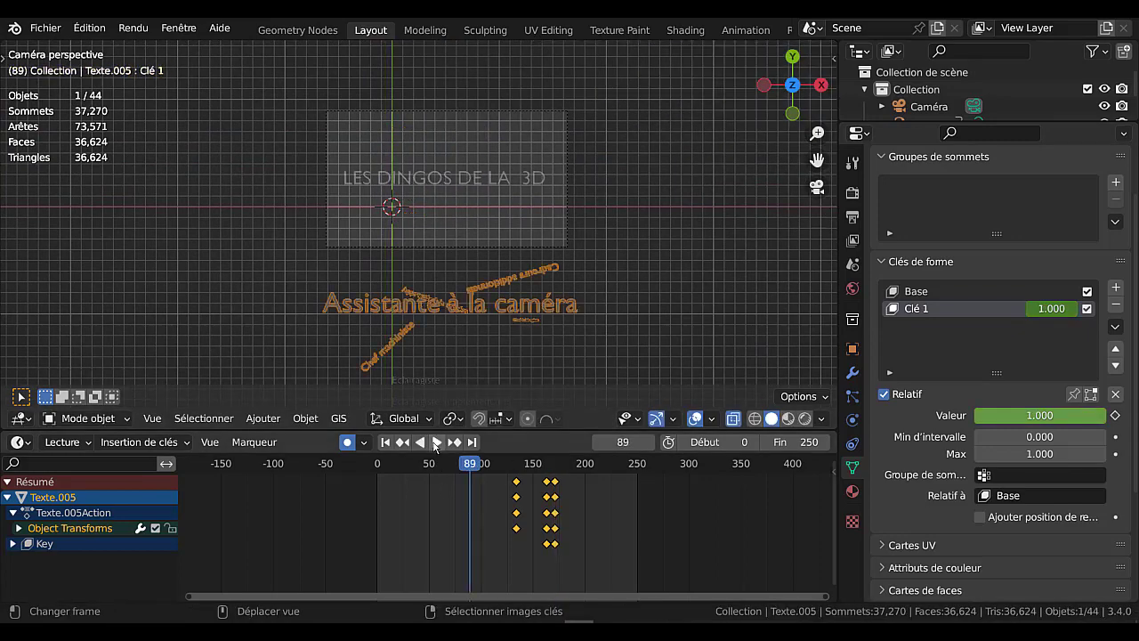
pyautogui.click(435, 443)
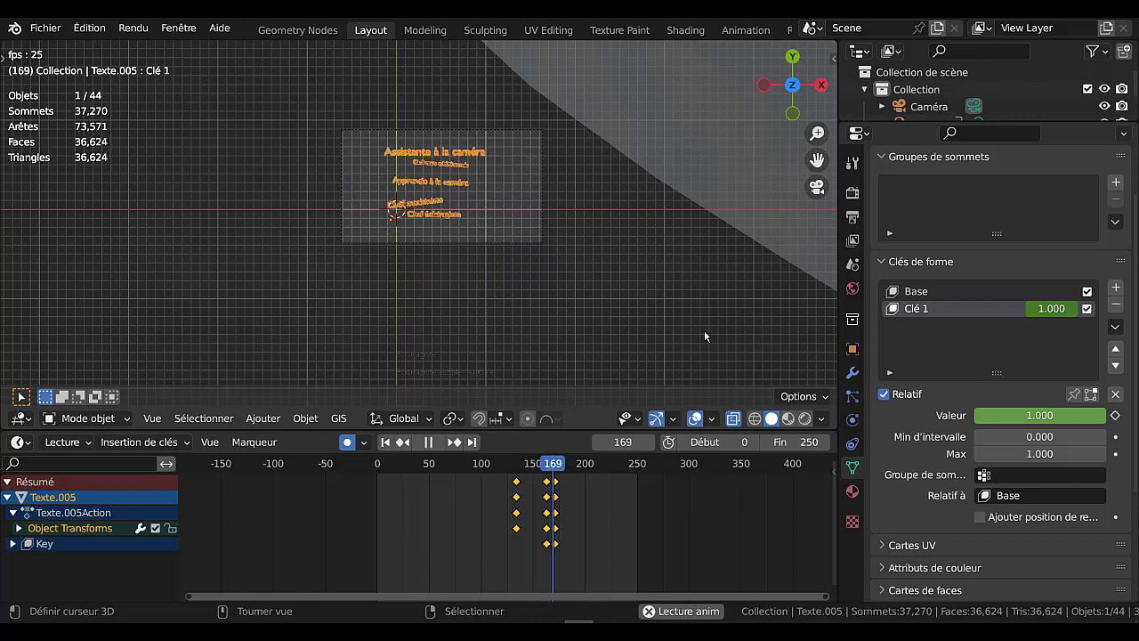
pyautogui.rightClick(556, 482)
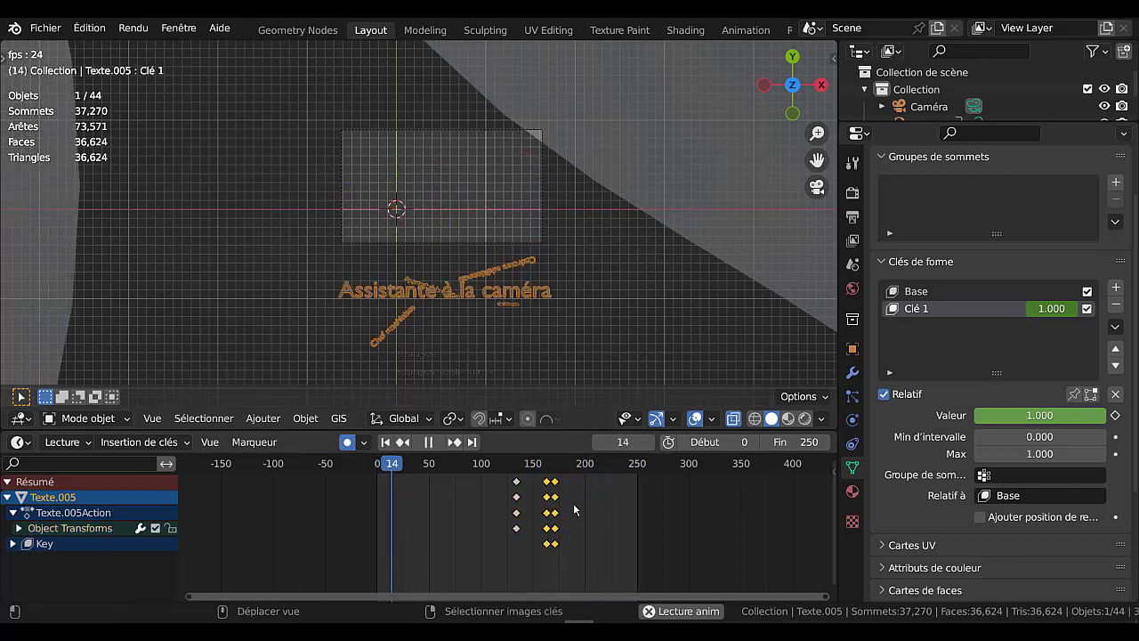
pyautogui.press('g')
pyautogui.click(600, 535)
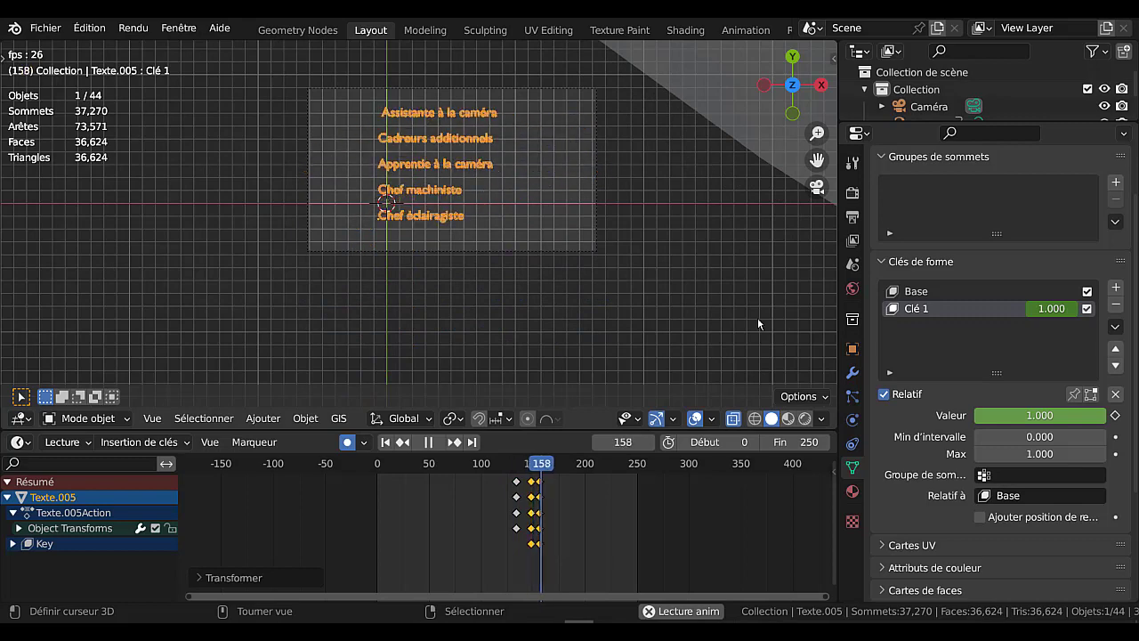
# - Move only the last keyframe column later to about frame 177, checking the slower text assembly in playback
pyautogui.click(540, 483)
pyautogui.press('g')
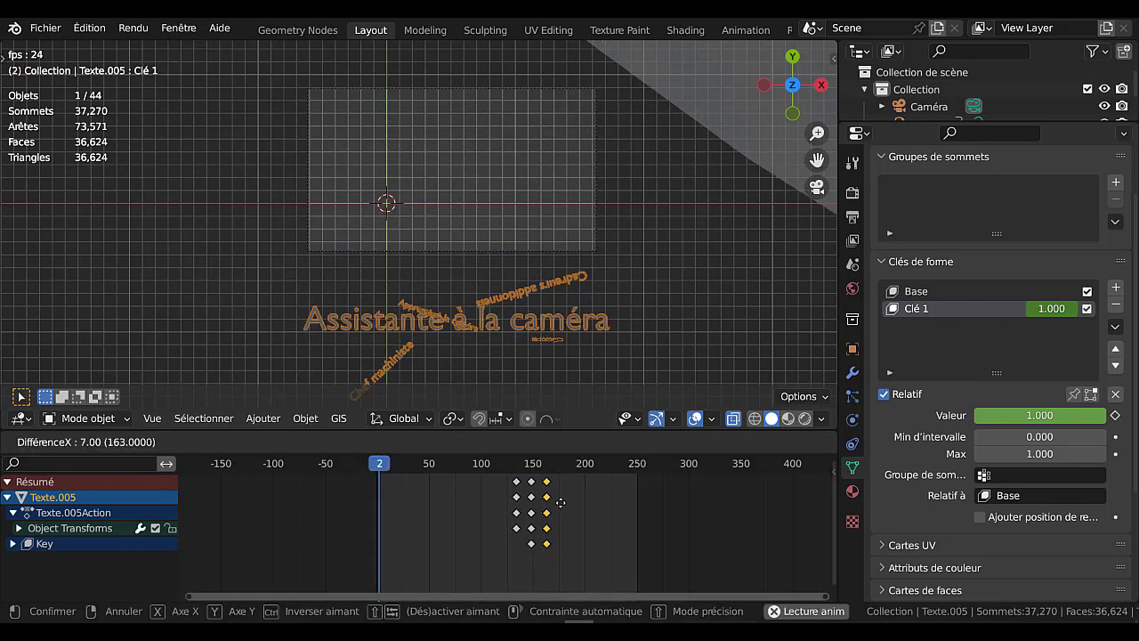
pyautogui.click(565, 505)
pyautogui.click(472, 503)
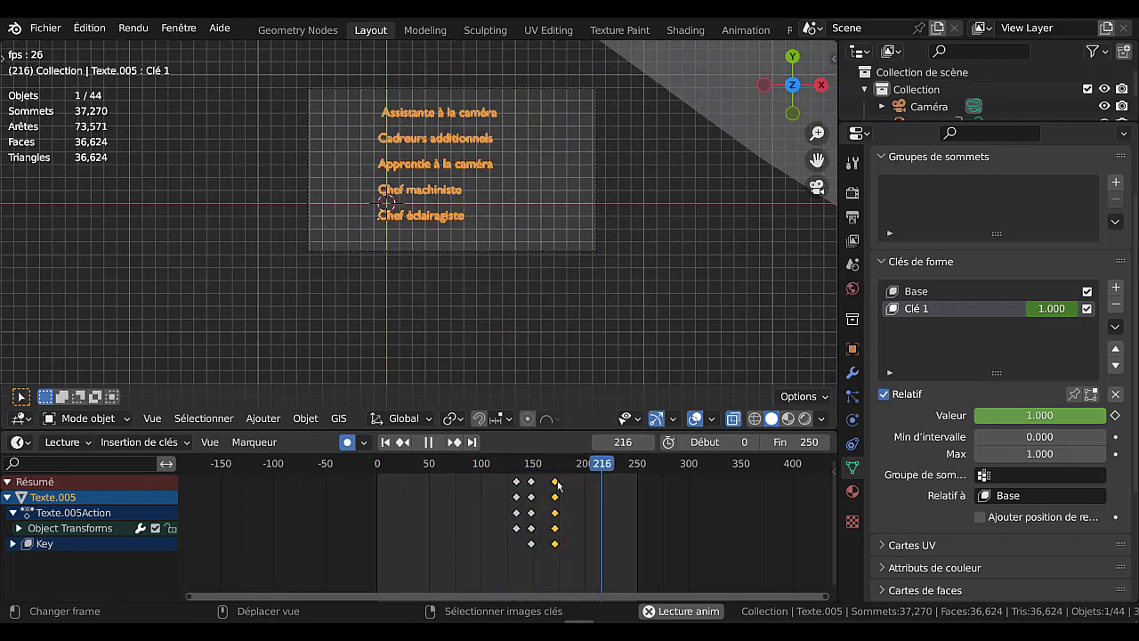
pyautogui.press('g')
pyautogui.click(562, 483)
pyautogui.click(469, 486)
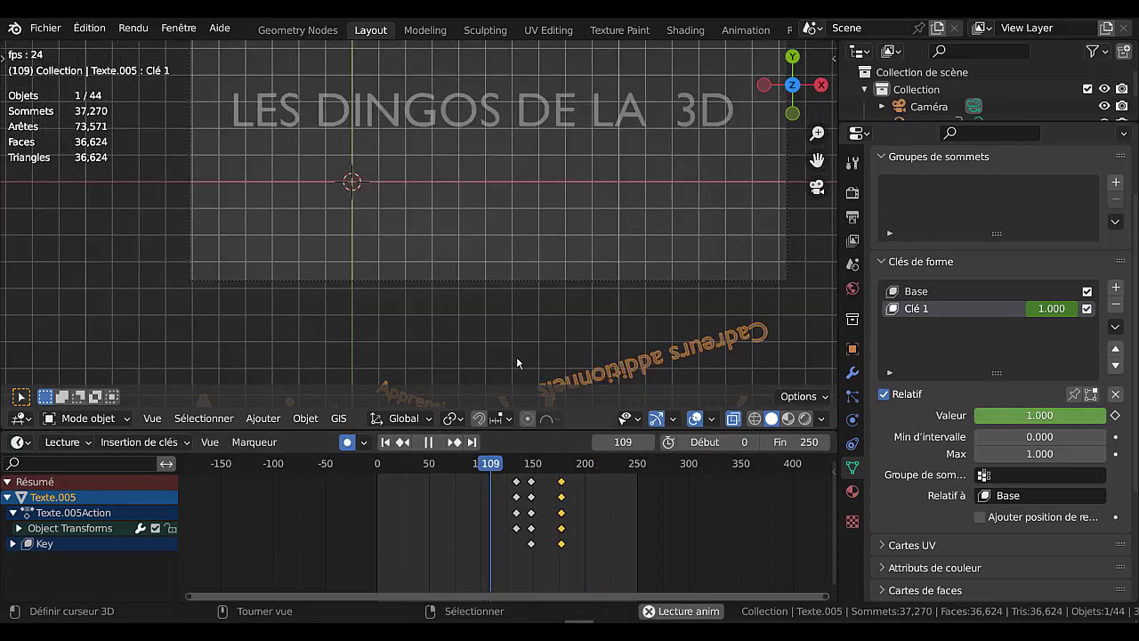
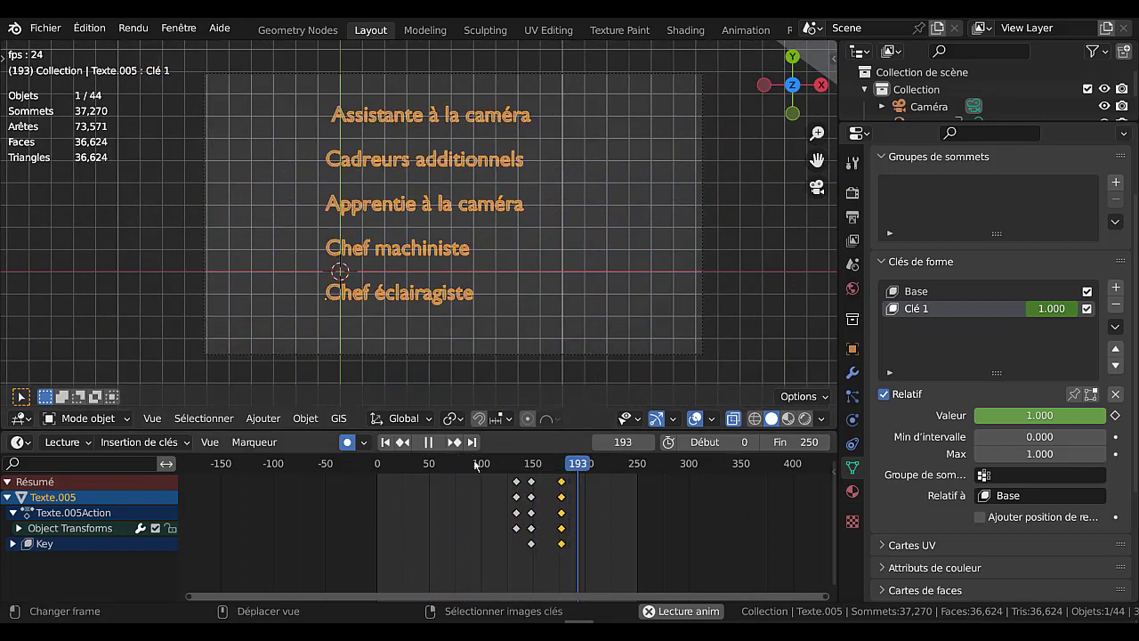
# - Stop playback at frame 193 and examine the scene from outside the camera view
pyautogui.moveTo(592, 462); pyautogui.dragTo(579, 461)
pyautogui.press('space')
pyautogui.scroll(-6, 594, 303)
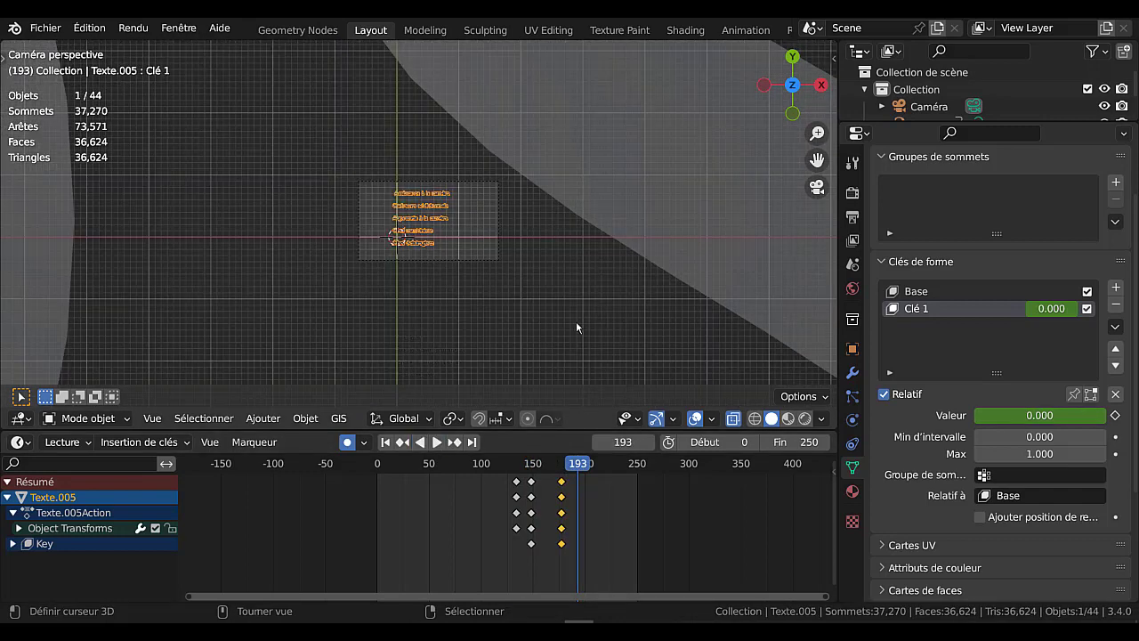
pyautogui.press('KP_0')
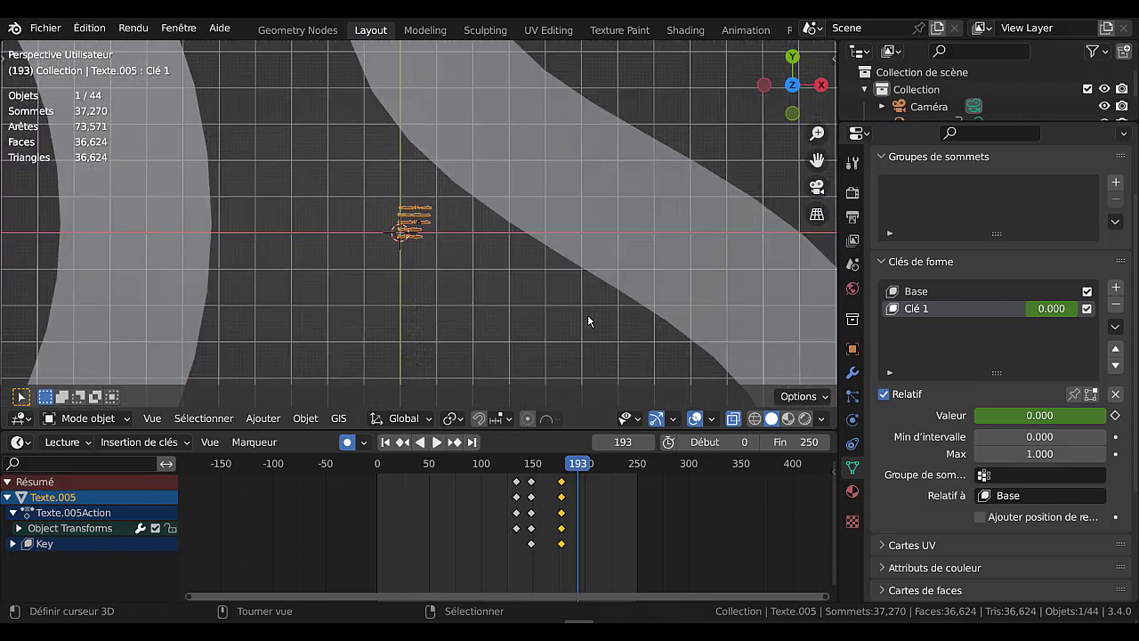
pyautogui.scroll(-7, 588, 313)
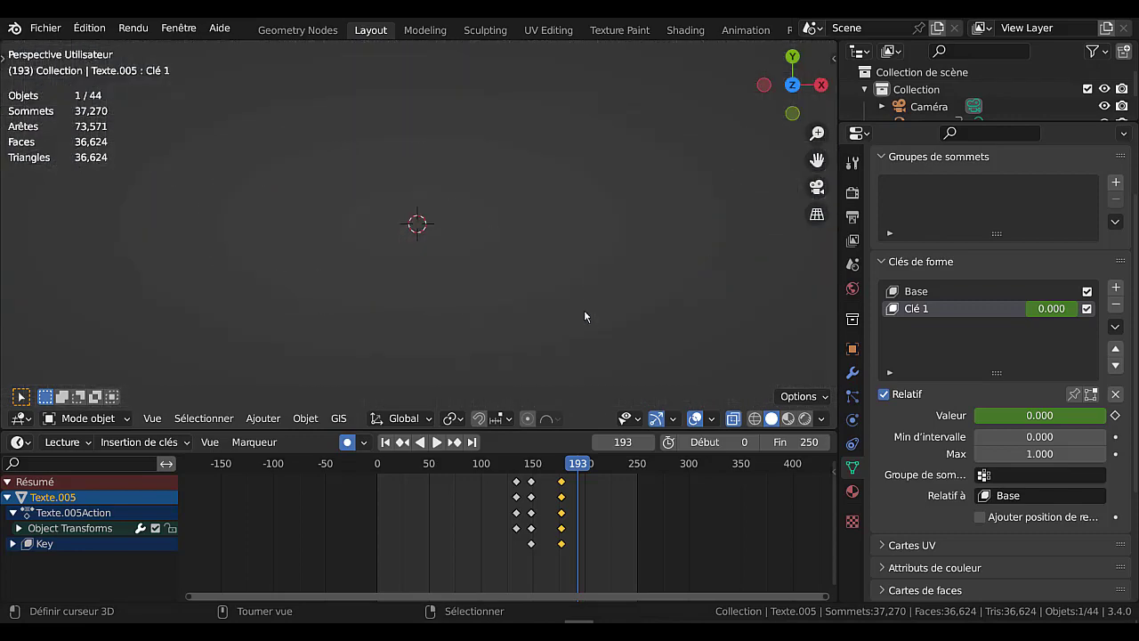
pyautogui.scroll(6, 589, 313)
pyautogui.scroll(-1, 592, 313)
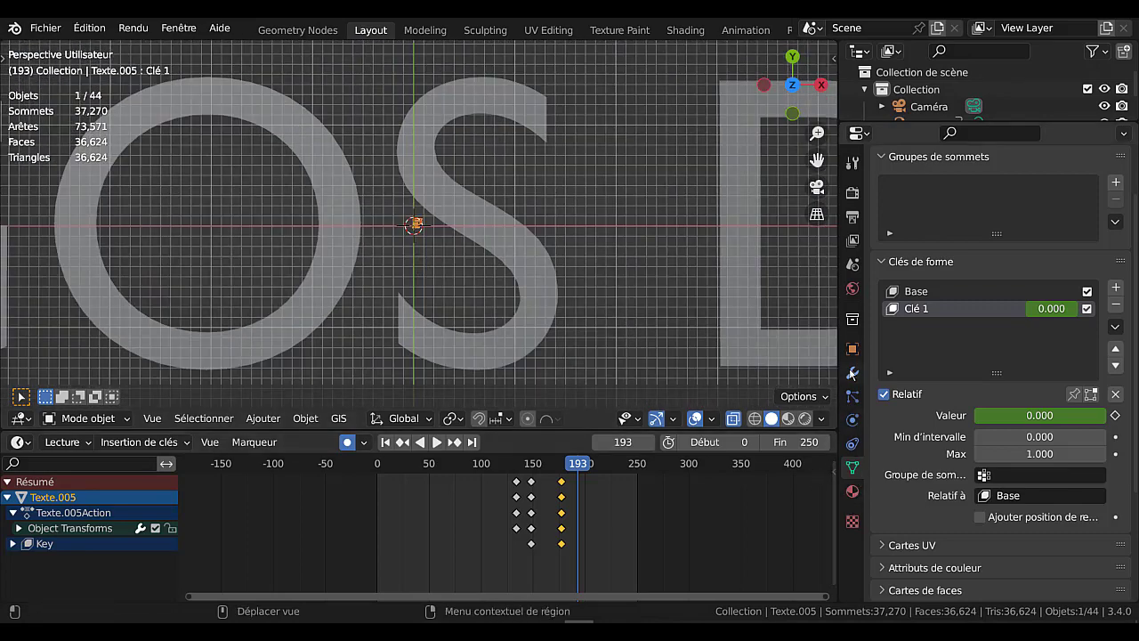
# - Lower the camera's passepartout opacity to 0.292 and return to the camera view
pyautogui.click(928, 106)
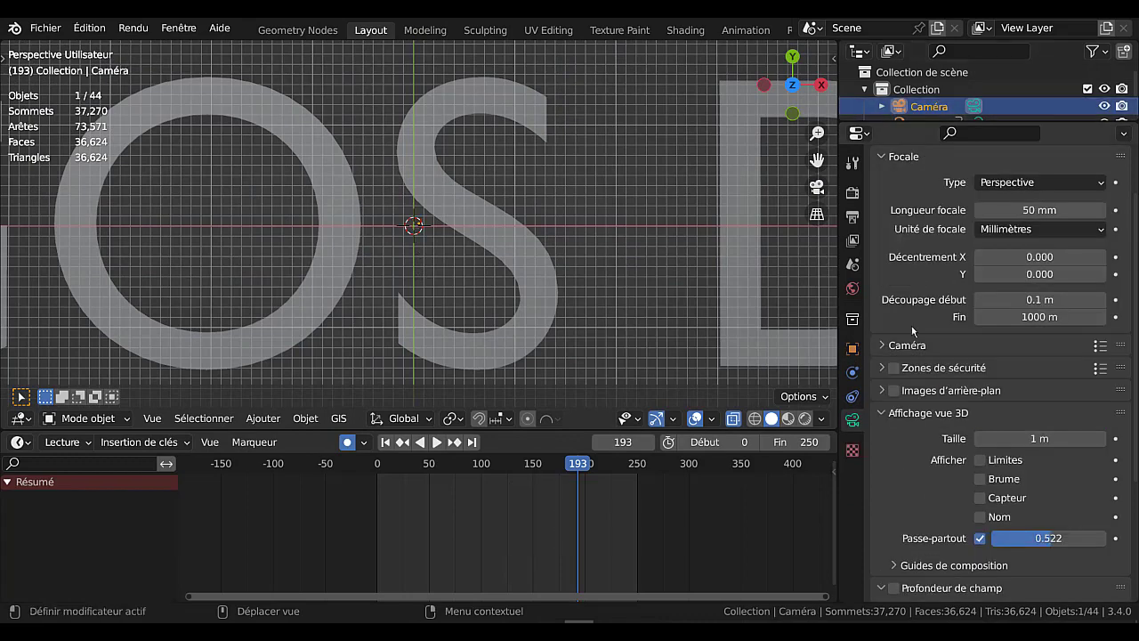
pyautogui.moveTo(1044, 539); pyautogui.dragTo(1041, 539)
pyautogui.scroll(-1, 533, 258)
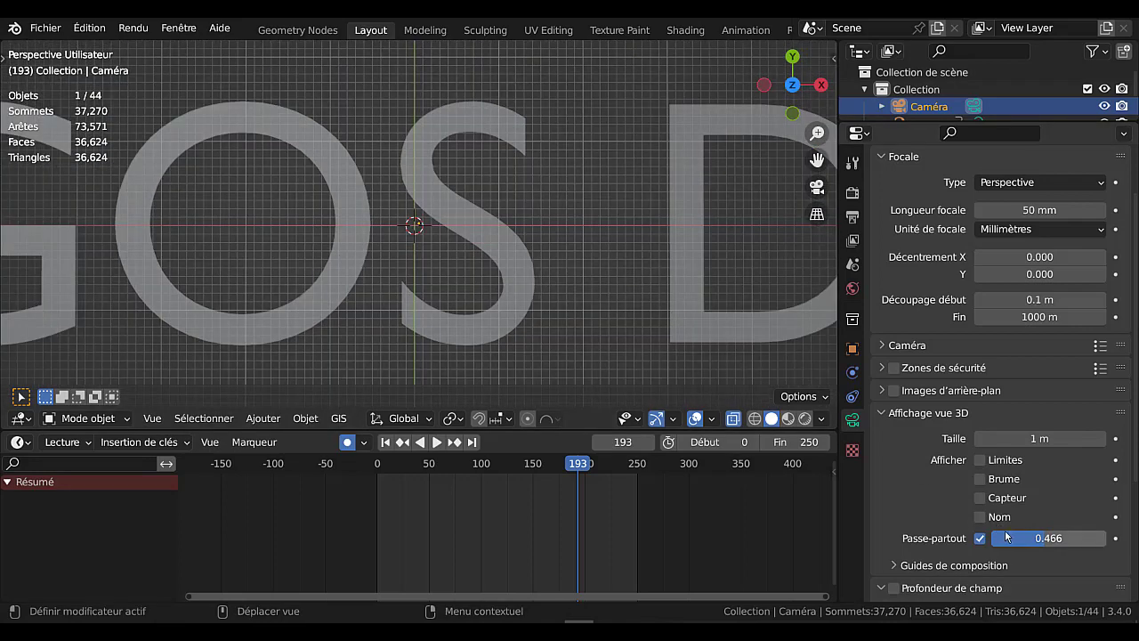
pyautogui.moveTo(1037, 541)
pyautogui.mouseDown()
pyautogui.moveTo(1004, 540)
pyautogui.moveTo(1017, 539)
pyautogui.mouseUp()
pyautogui.press('KP_0')
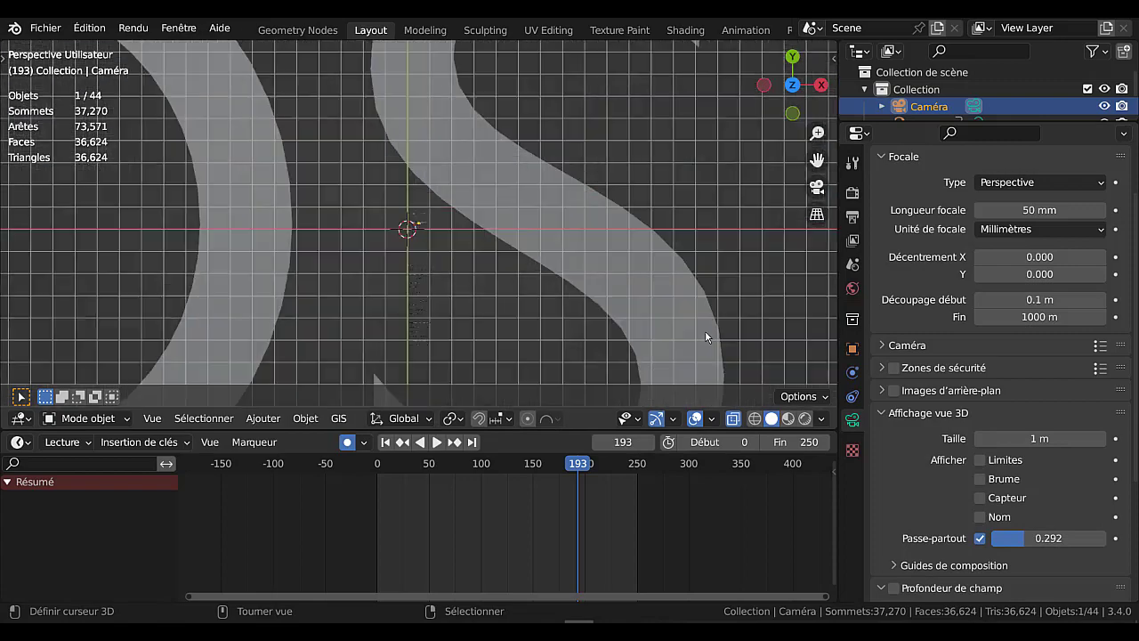
pyautogui.scroll(-3, 617, 310)
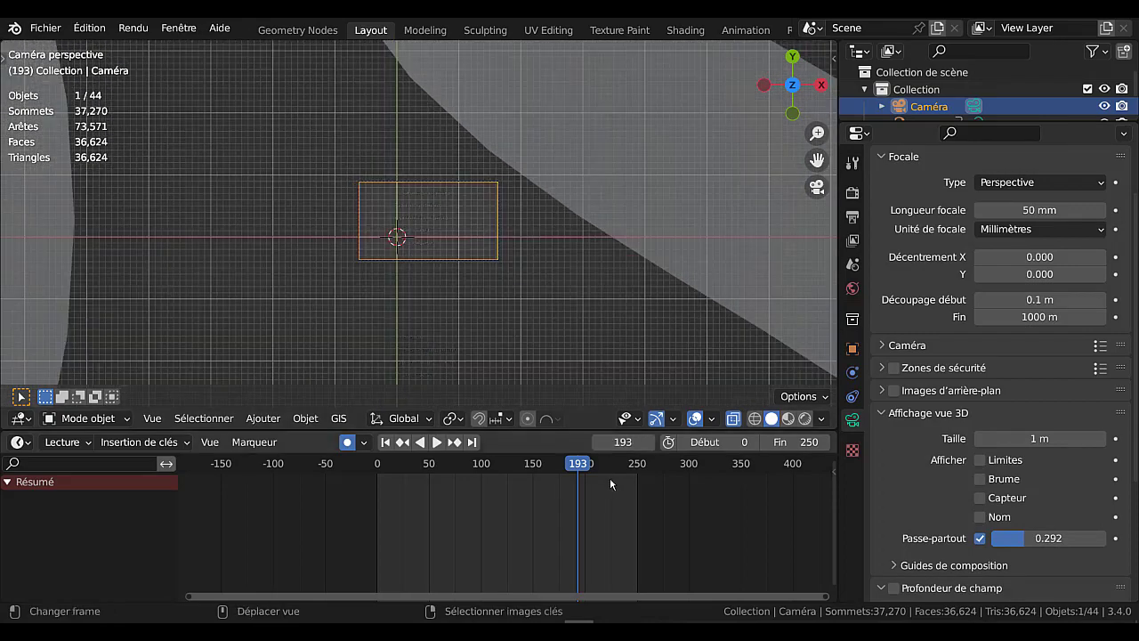
# - Briefly play the assembled credits in the camera view and set the current frame to 187
pyautogui.moveTo(573, 469)
pyautogui.mouseDown()
pyautogui.moveTo(496, 469)
pyautogui.moveTo(577, 469)
pyautogui.moveTo(593, 481)
pyautogui.moveTo(582, 468)
pyautogui.mouseUp()
pyautogui.scroll(7, 506, 329)
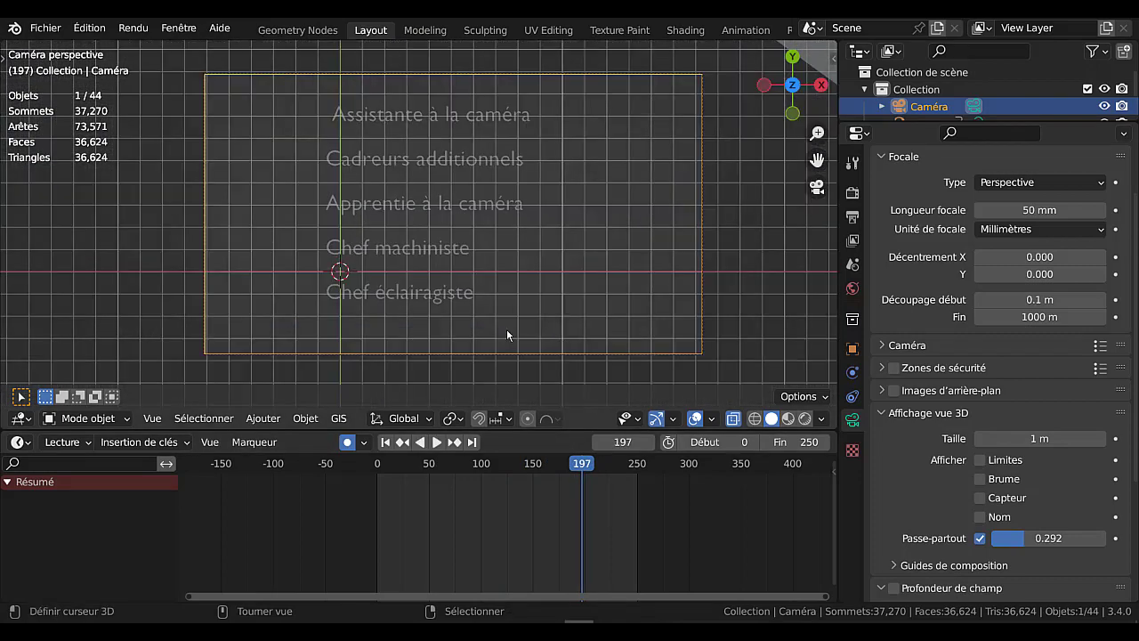
pyautogui.press('space')
pyautogui.click(596, 478)
pyautogui.press('space')
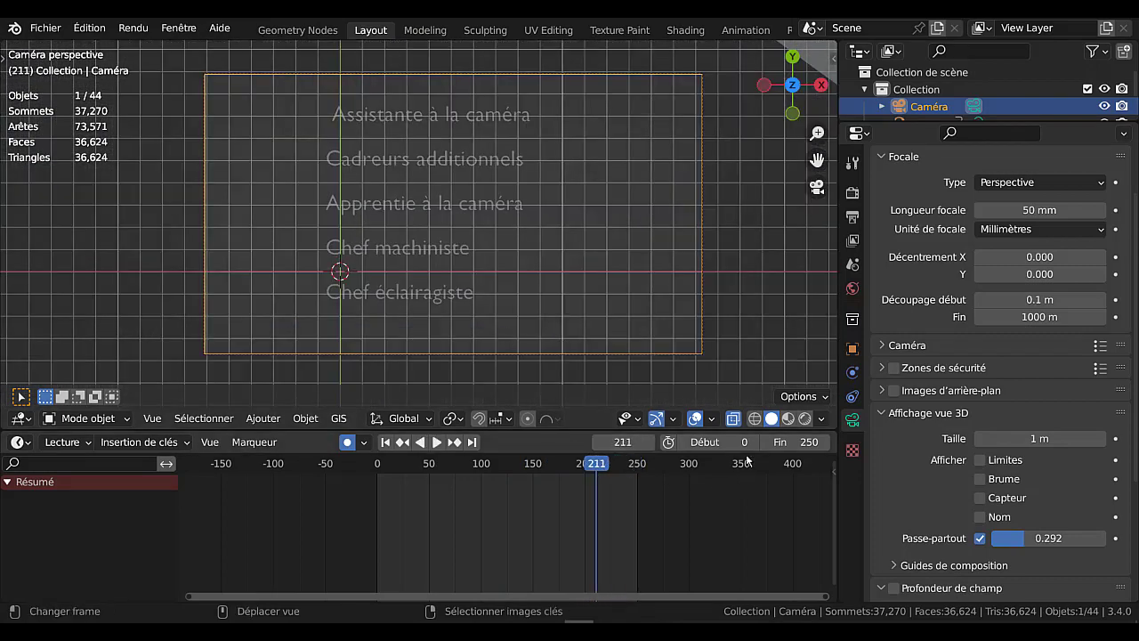
pyautogui.moveTo(591, 464); pyautogui.dragTo(571, 479)
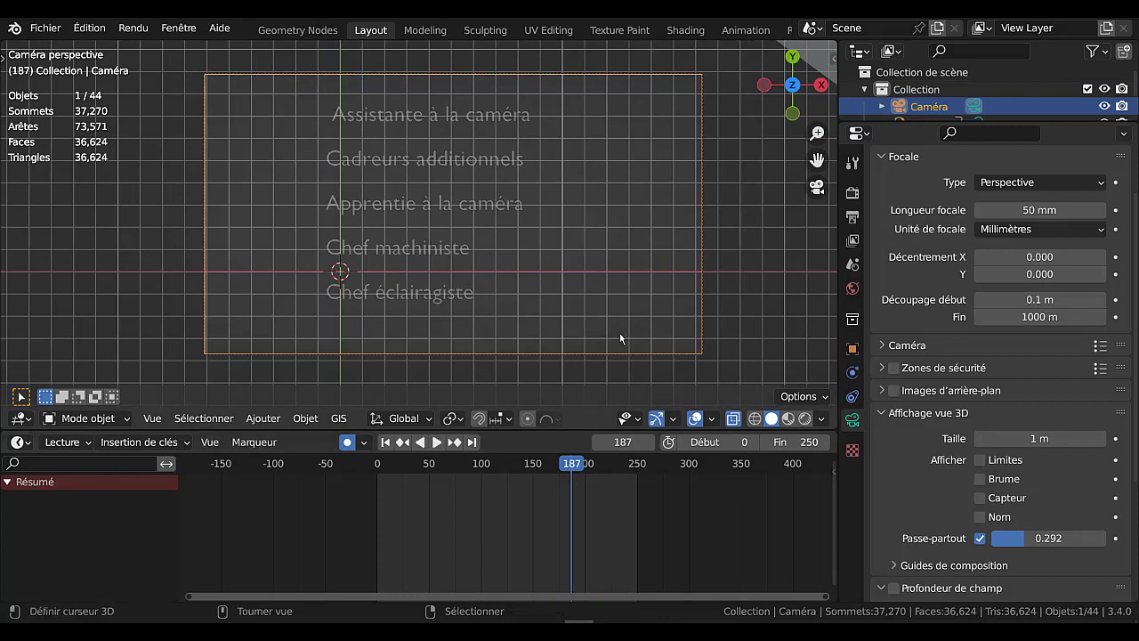
# - Extend the scene's end frame to 459 and switch the viewport to Material Preview shading
pyautogui.moveTo(787, 442); pyautogui.dragTo(798, 442)
pyautogui.click(789, 420)
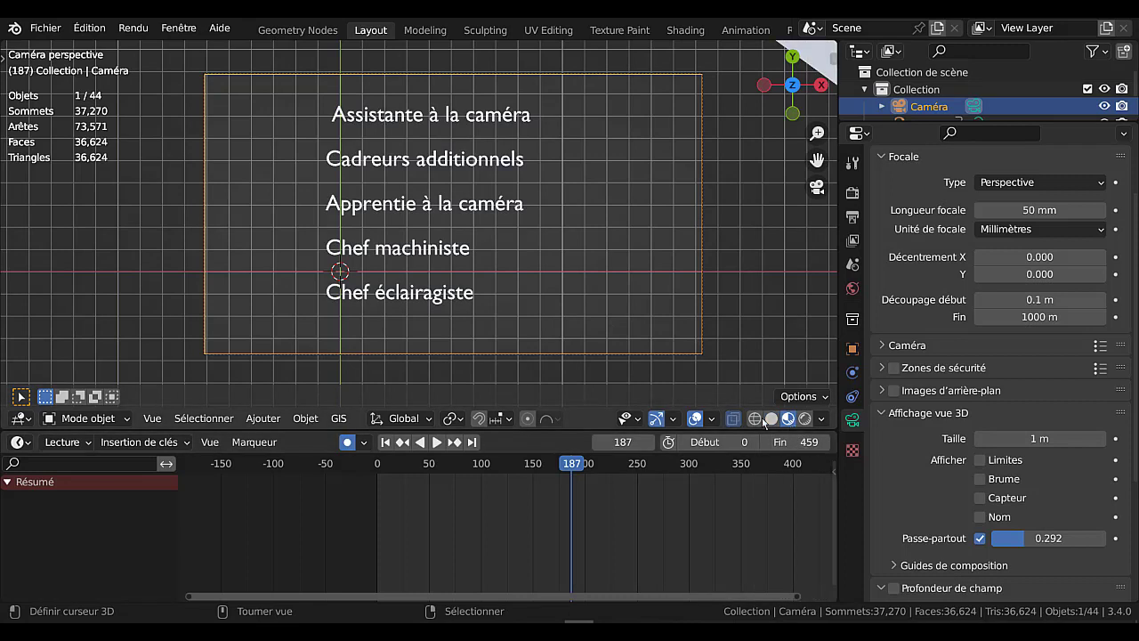
# - Add a second shape key after Clé 1 to the credits text and enter Edit Mode on it
pyautogui.click(436, 299)
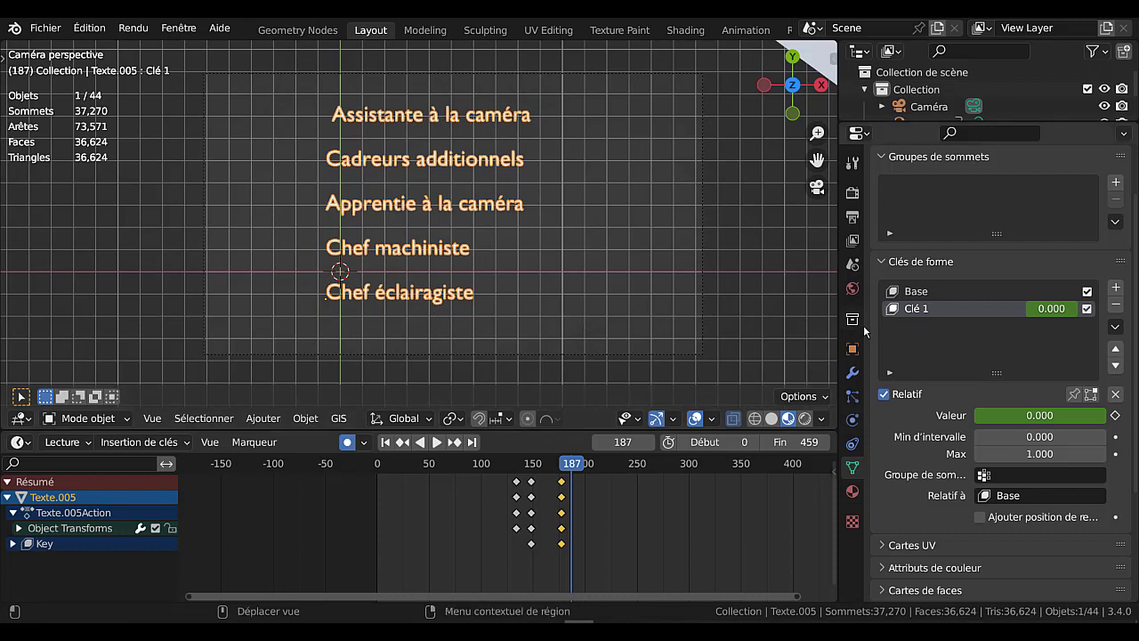
pyautogui.click(1117, 288)
pyautogui.press('Tab')
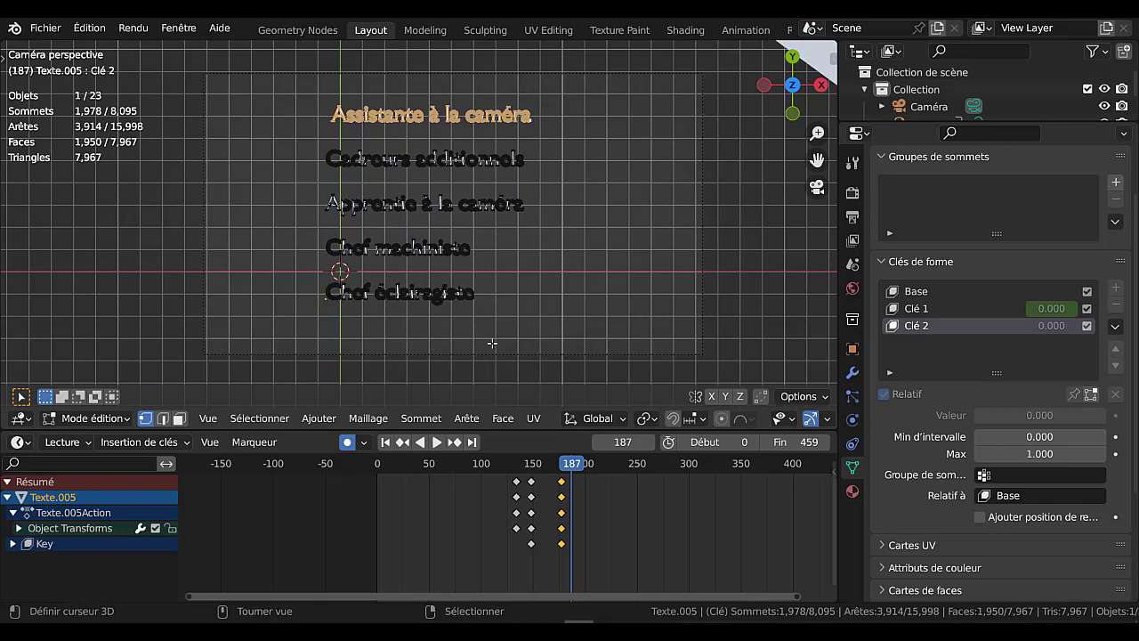
# - Add the Apprentie à la caméra and Chef éclairagiste lines to the selection and move all three lines along positive X outside the camera frame
pyautogui.scroll(-2, 580, 240)
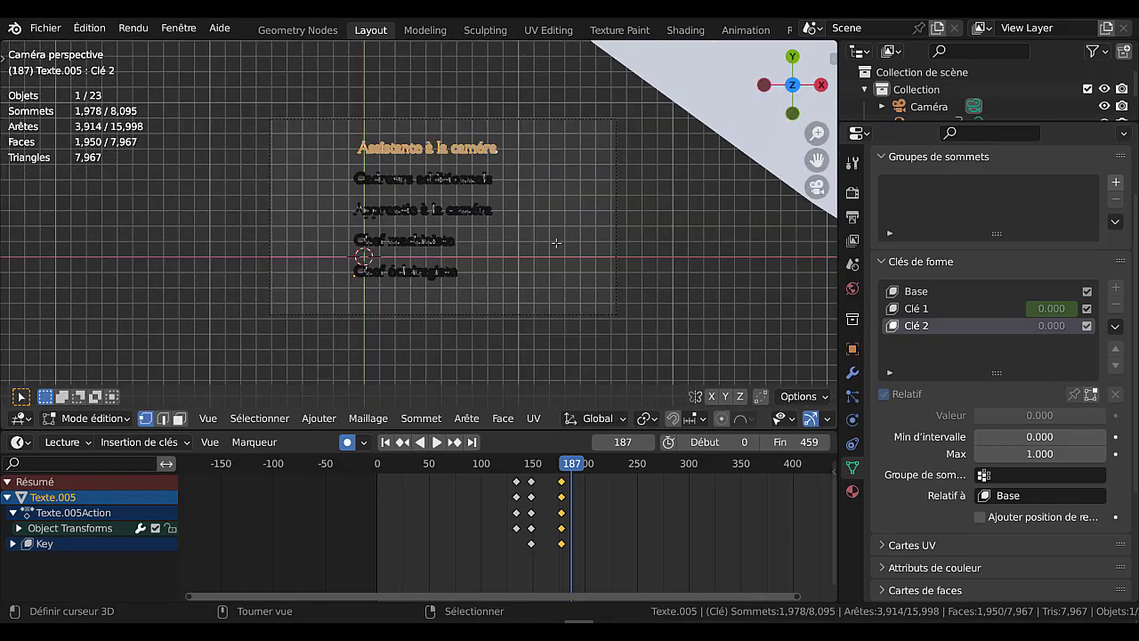
pyautogui.press('g')
pyautogui.click(555, 243)
pyautogui.press('c')
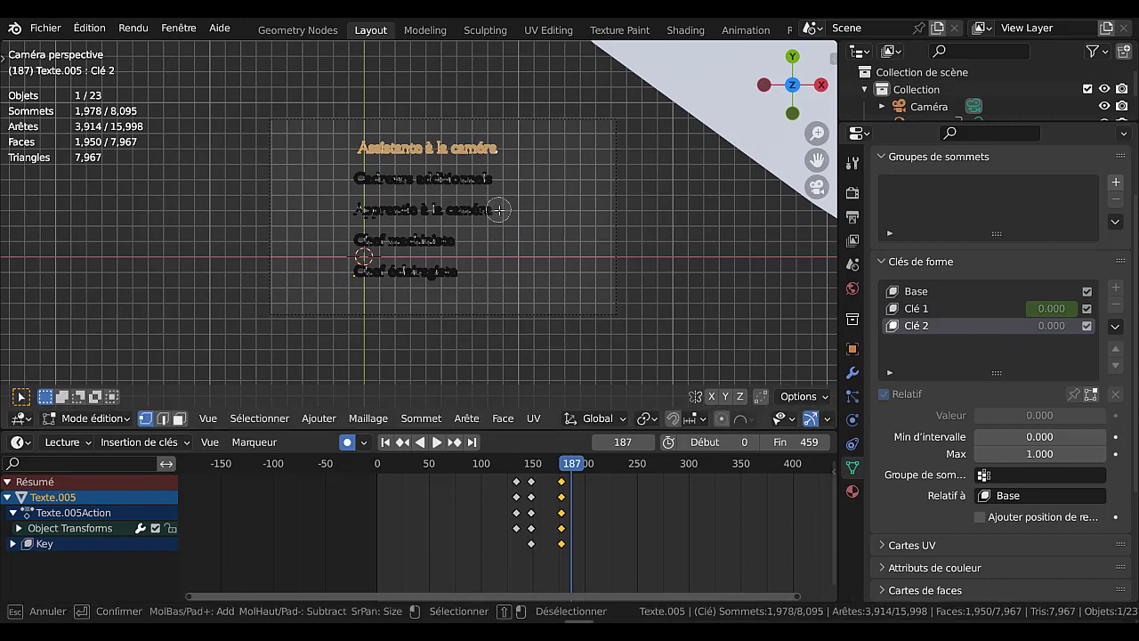
pyautogui.moveTo(500, 209); pyautogui.dragTo(324, 209)
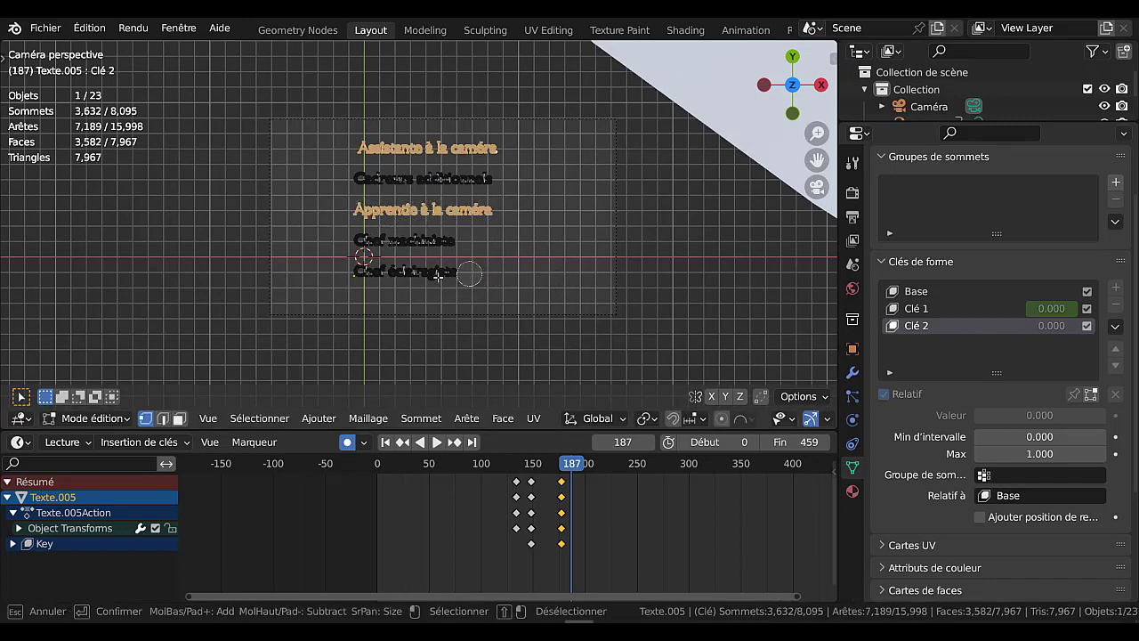
pyautogui.moveTo(469, 273); pyautogui.dragTo(356, 272)
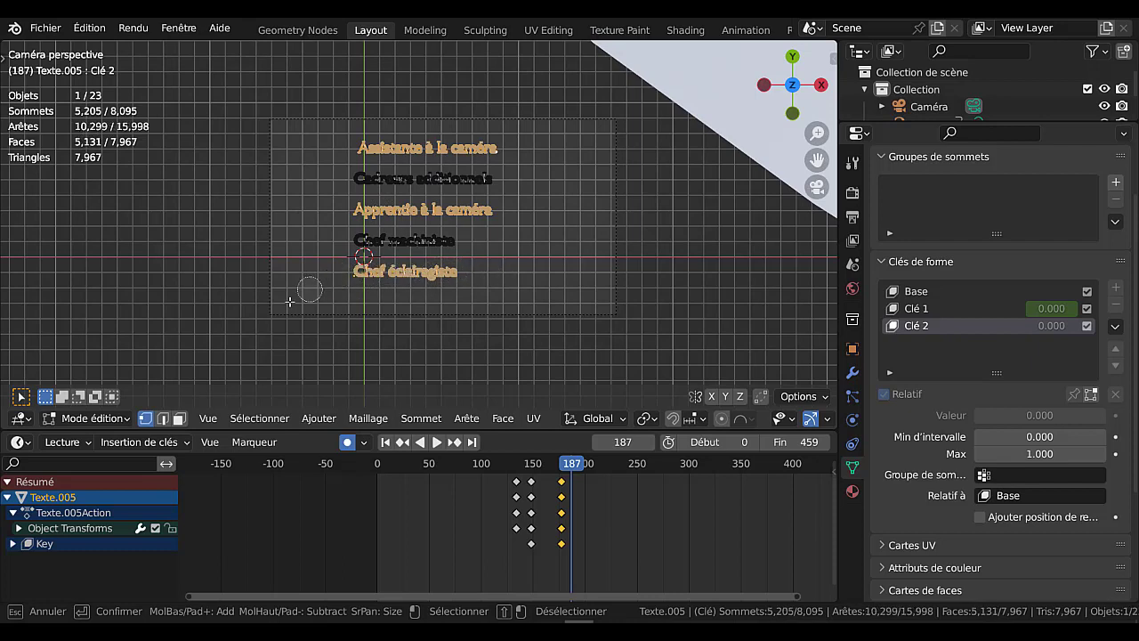
pyautogui.press('Escape')
pyautogui.press('g')
pyautogui.press('x')
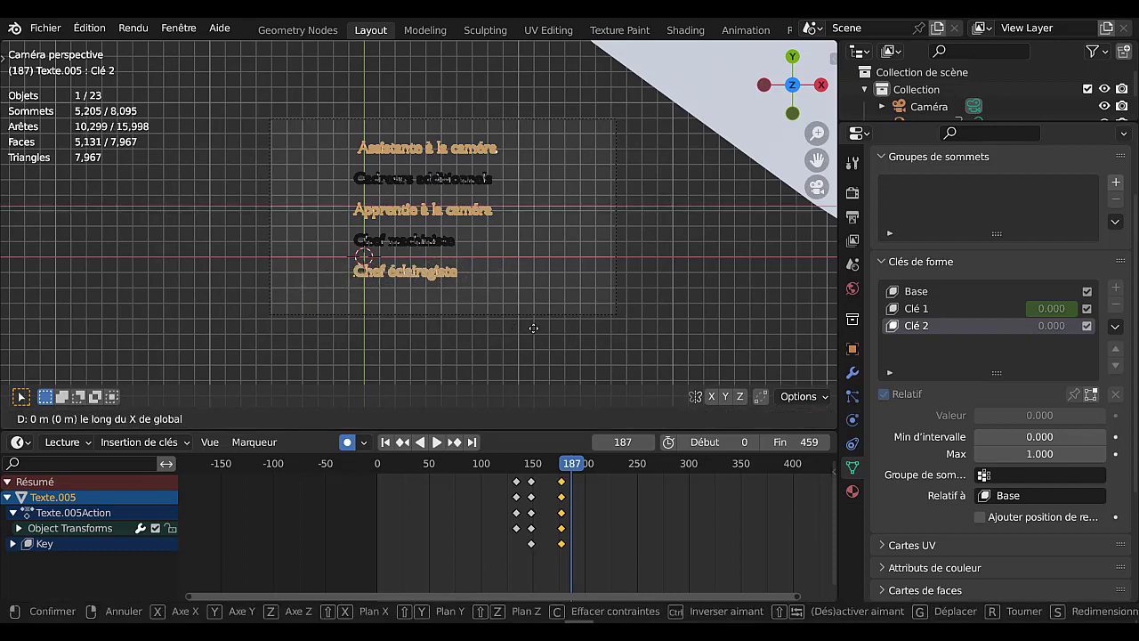
pyautogui.click(783, 313)
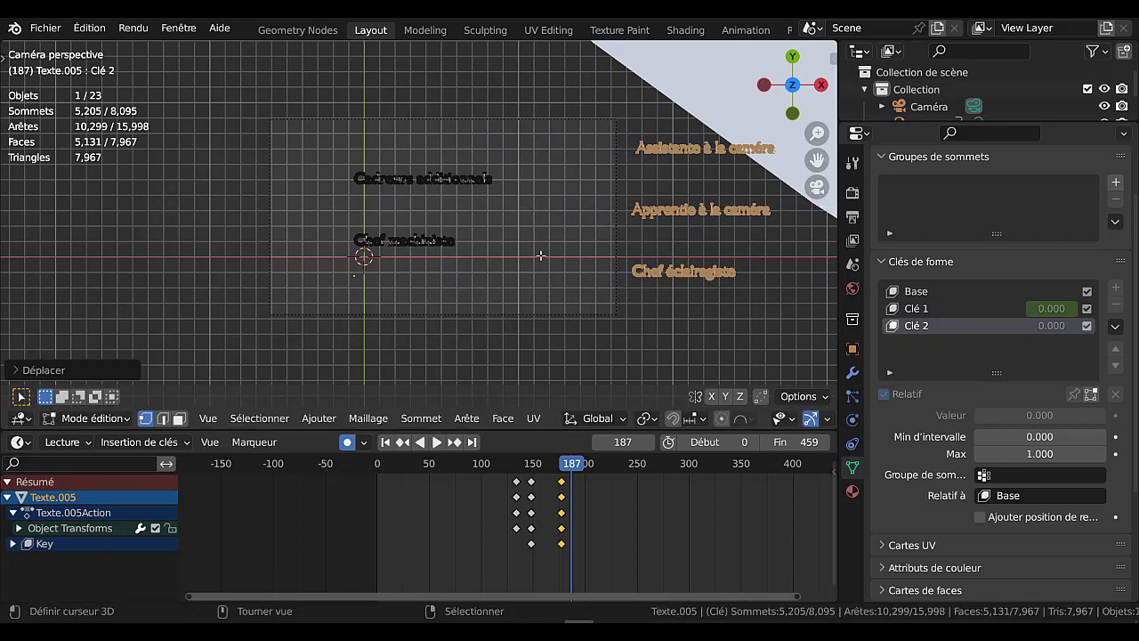
# - Select only the Cadreurs additionnels and Chef machiniste lines and move them along negative X outside the camera frame
pyautogui.press('c')
pyautogui.moveTo(489, 179); pyautogui.dragTo(445, 184)
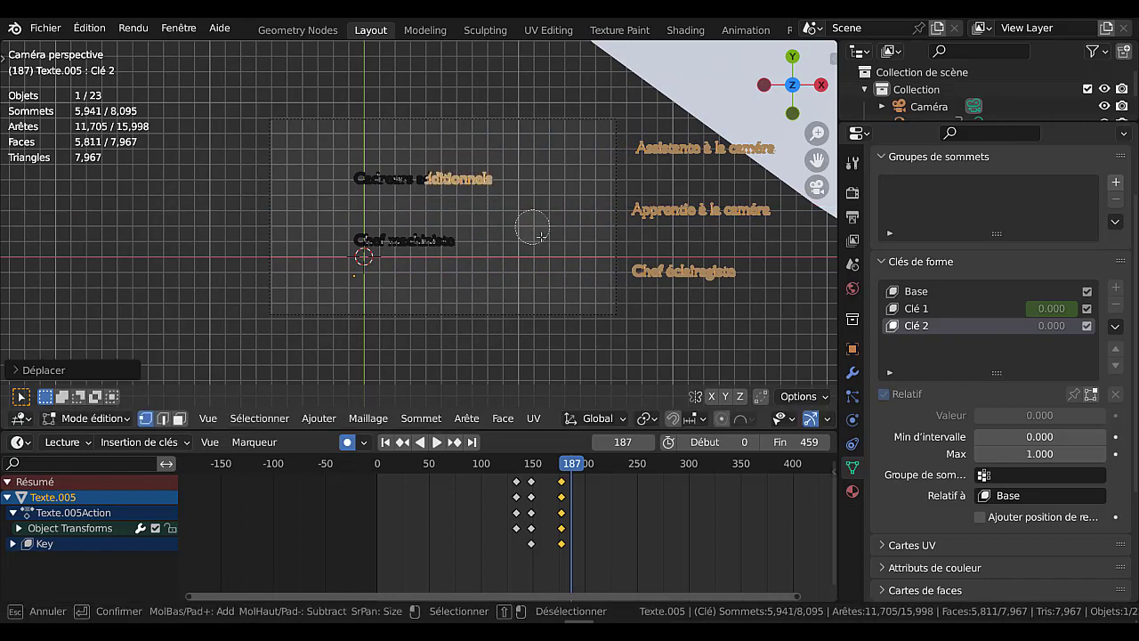
pyautogui.press('Escape')
pyautogui.hotkey('alt', 'a')
pyautogui.press('c')
pyautogui.moveTo(511, 200)
pyautogui.mouseDown()
pyautogui.moveTo(467, 183)
pyautogui.moveTo(342, 180)
pyautogui.moveTo(392, 227)
pyautogui.moveTo(474, 243)
pyautogui.mouseUp()
pyautogui.press('Escape')
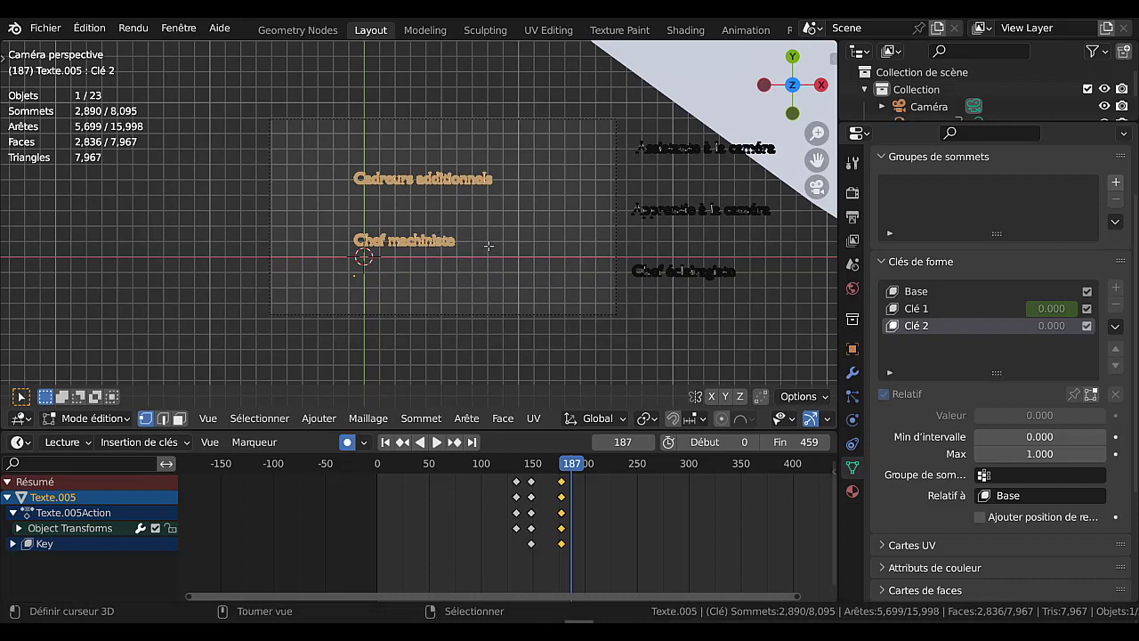
pyautogui.press('g')
pyautogui.press('x')
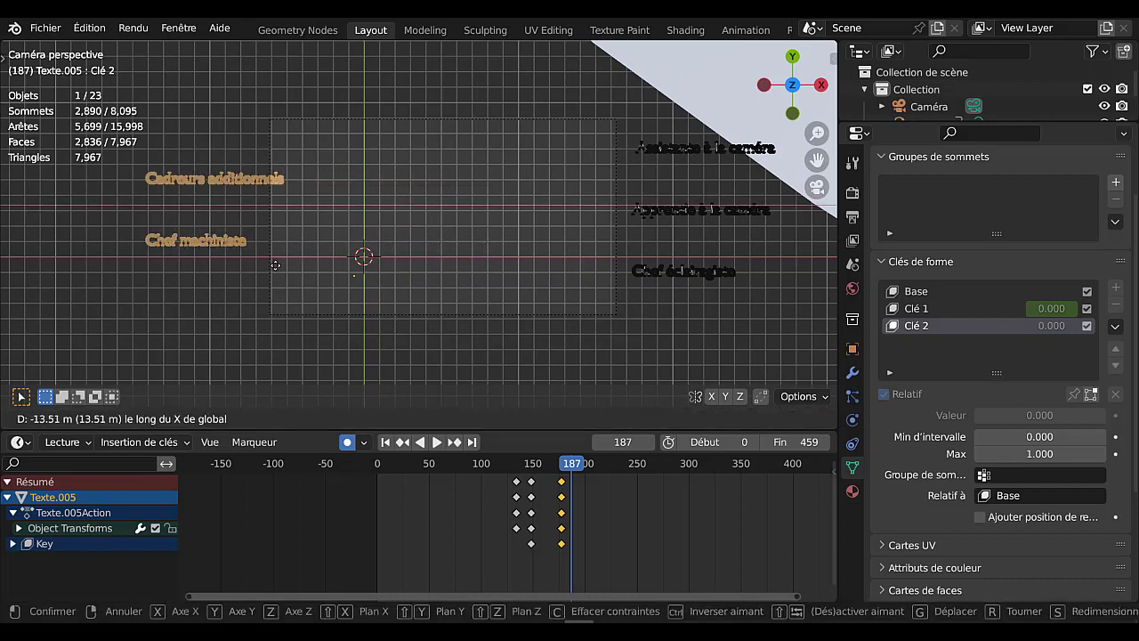
pyautogui.click(252, 275)
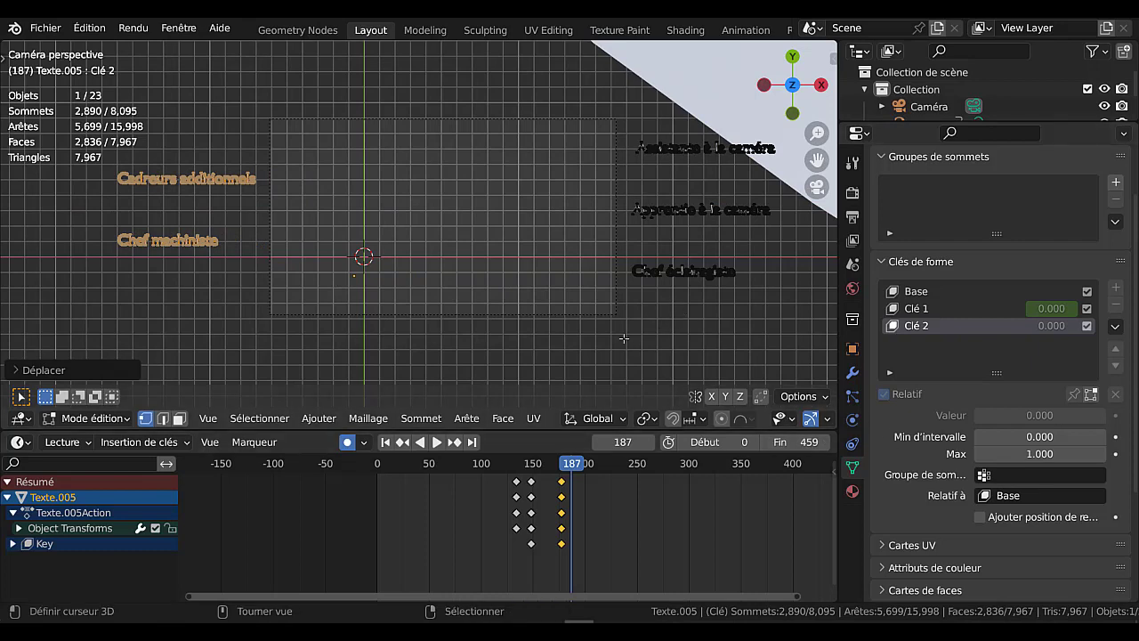
# - Leave Edit Mode and keyframe the Clé 2 value at 0.000 on frame 187 and 1.000 on frame 206
pyautogui.press('Tab')
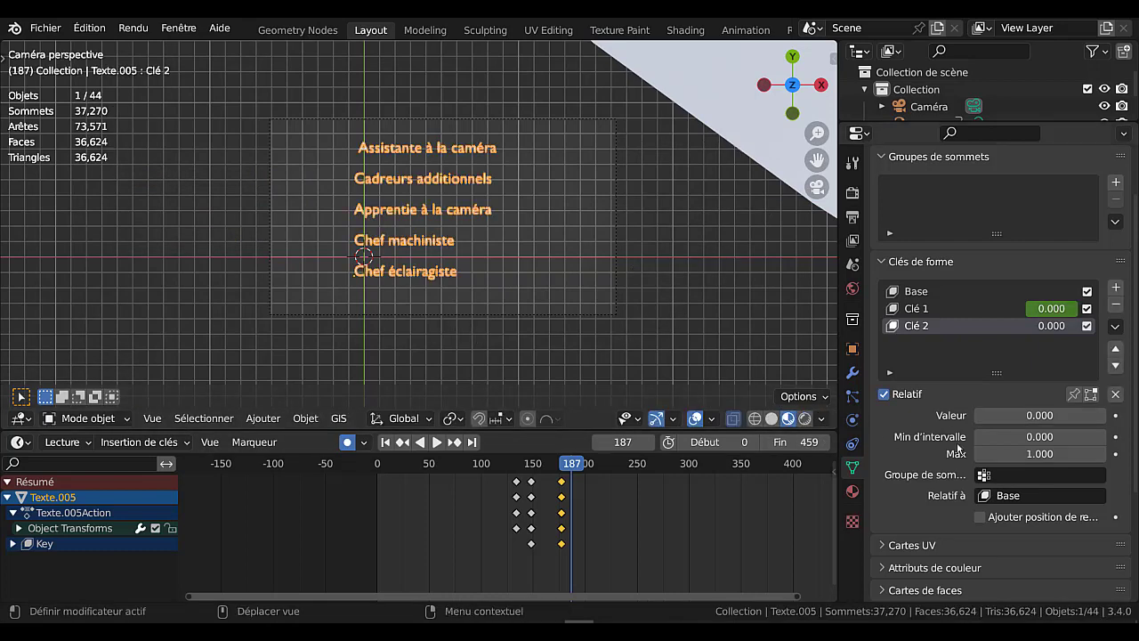
pyautogui.moveTo(991, 415)
pyautogui.mouseDown()
pyautogui.moveTo(1106, 414)
pyautogui.moveTo(973, 414)
pyautogui.mouseUp()
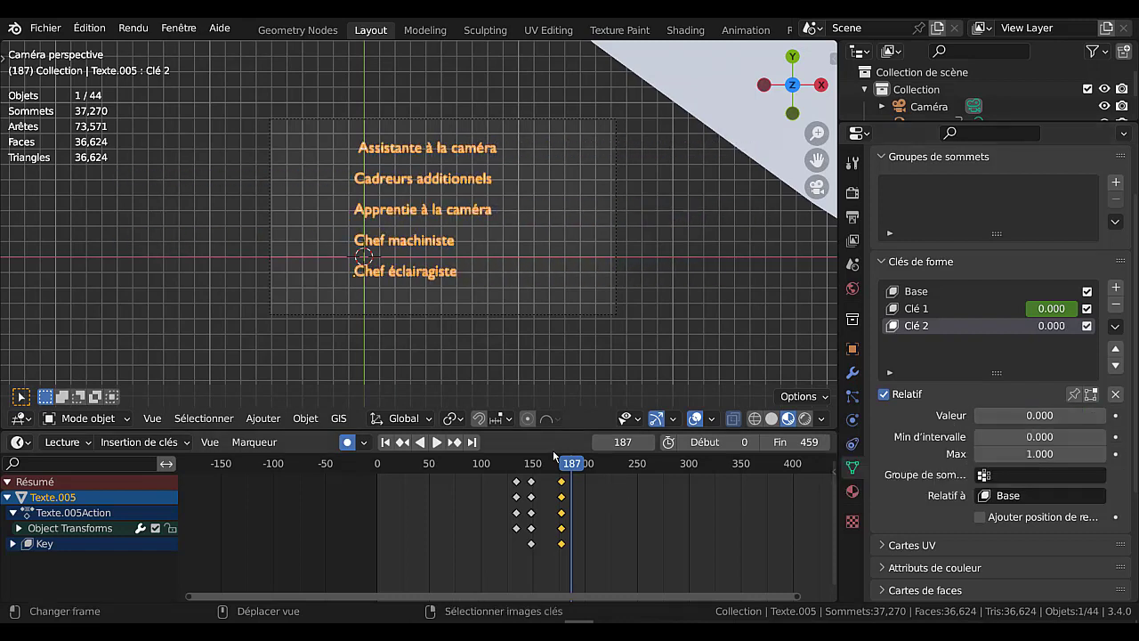
pyautogui.rightClick(1030, 421)
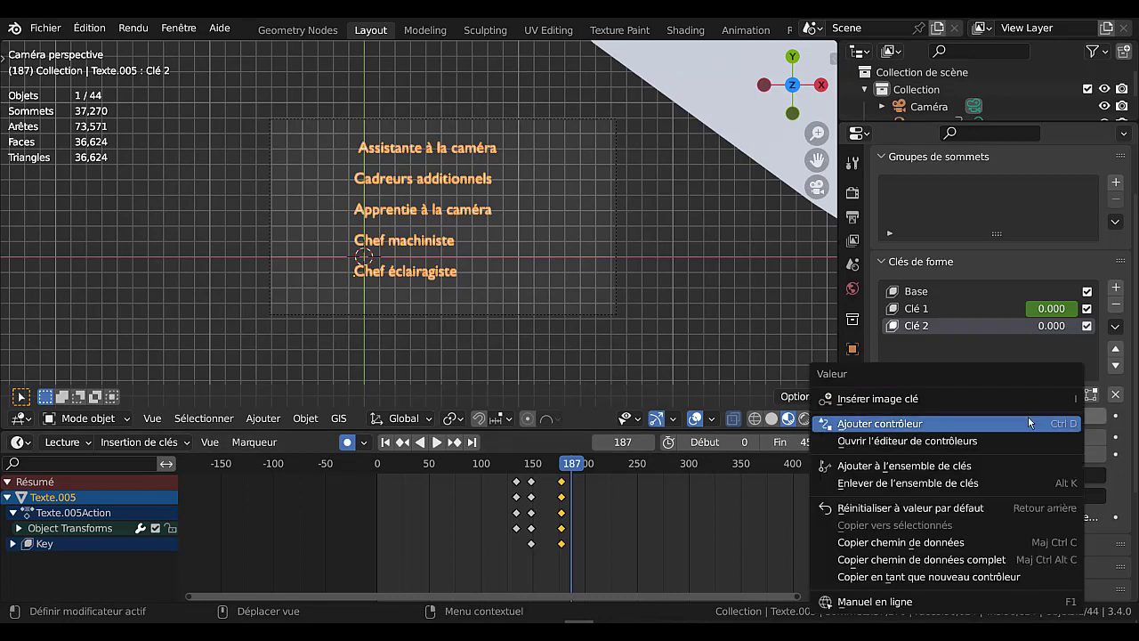
pyautogui.click(959, 398)
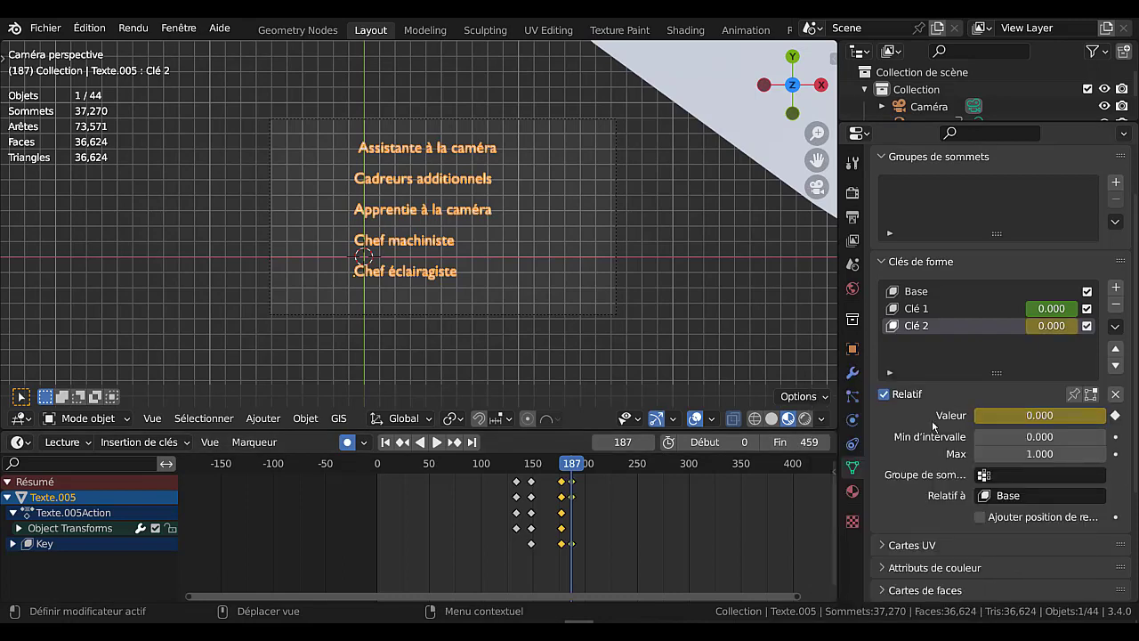
pyautogui.moveTo(579, 469); pyautogui.dragTo(591, 469)
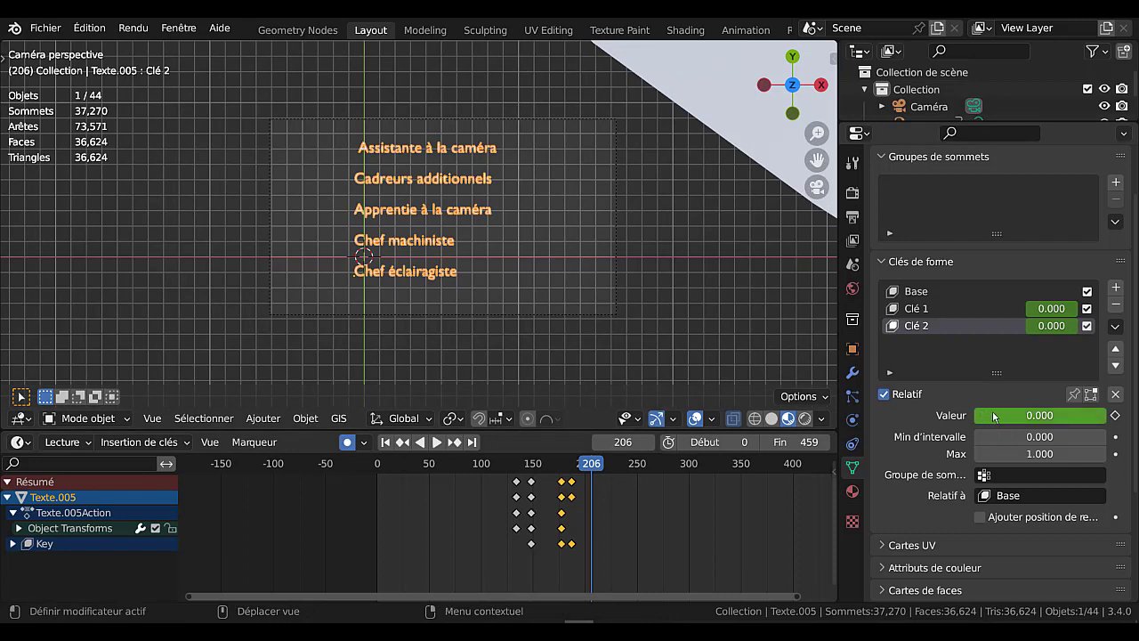
pyautogui.moveTo(993, 413); pyautogui.dragTo(1123, 413)
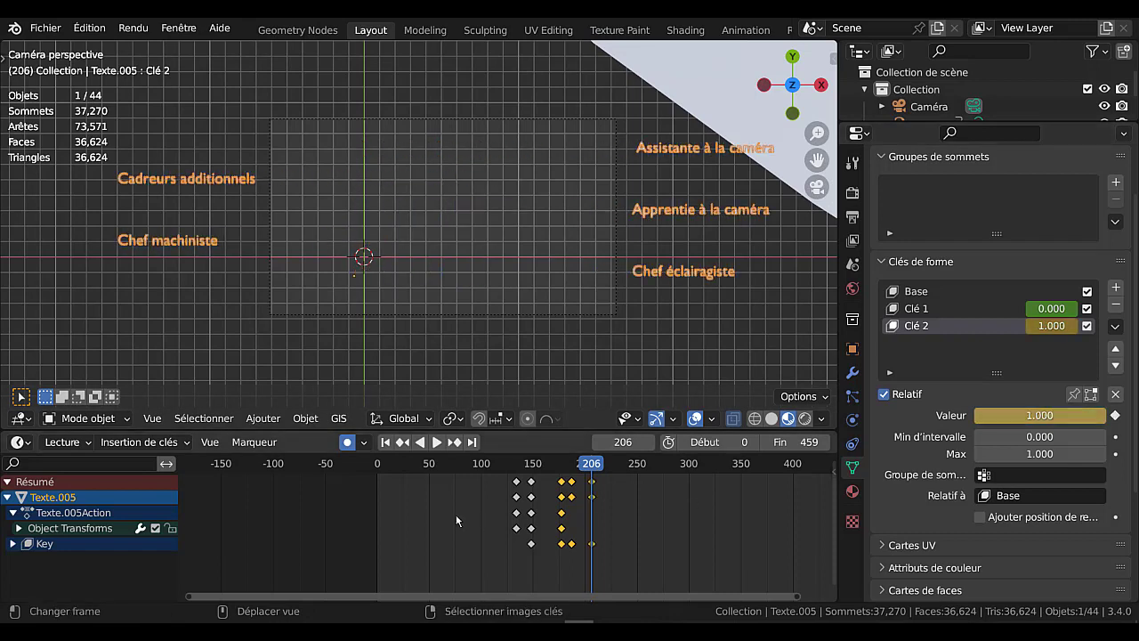
# - Play the animation from frame 76 and widen the 3D viewport
pyautogui.click(455, 467)
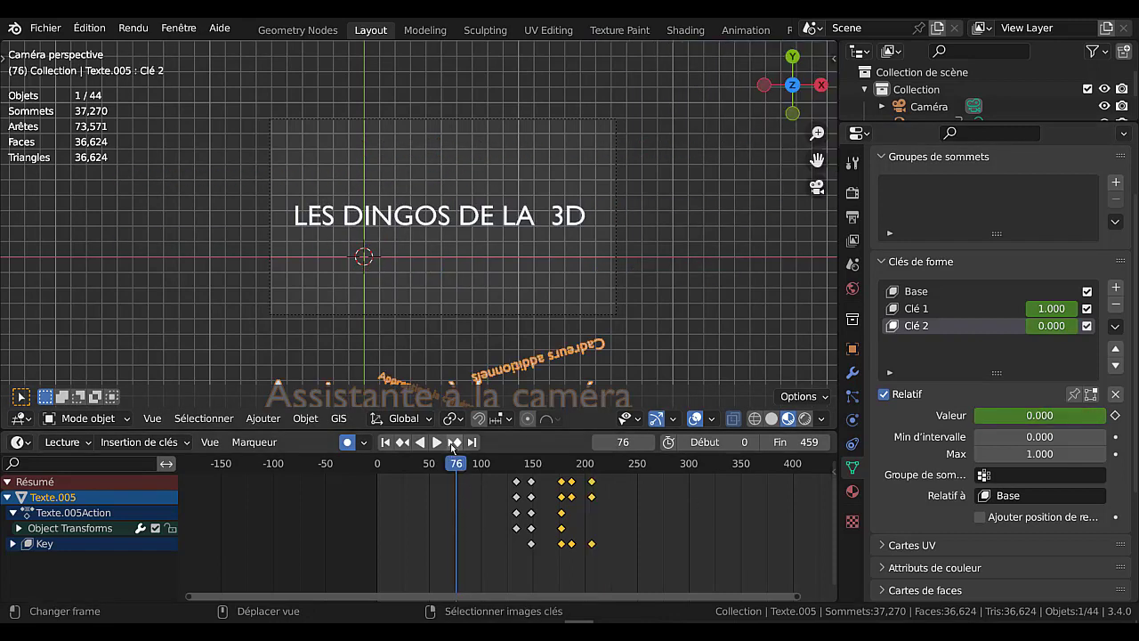
pyautogui.click(436, 442)
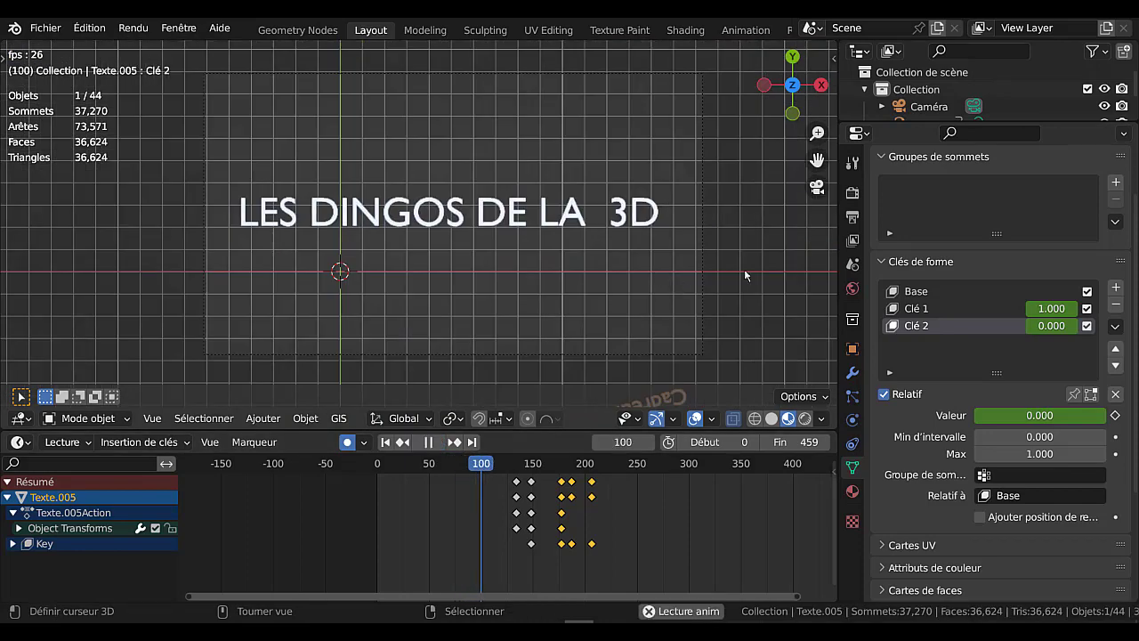
pyautogui.moveTo(836, 265); pyautogui.dragTo(956, 271)
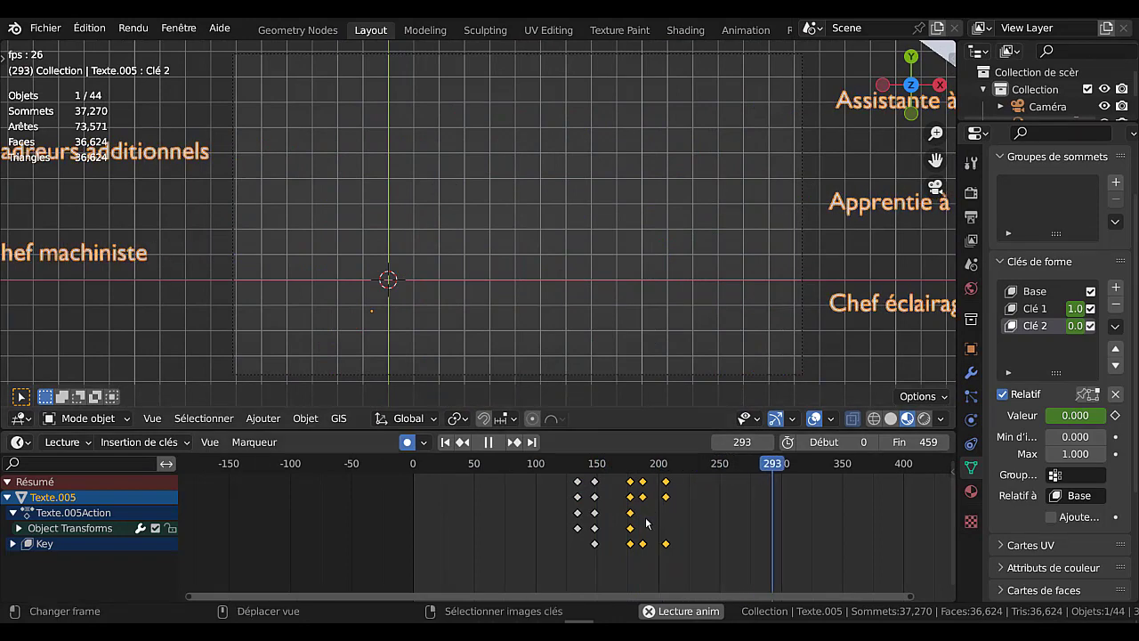
# - Shift the credits text's last three keyframe columns to about frames 220, 230 and 250
pyautogui.press('g')
pyautogui.click(698, 523)
pyautogui.click(516, 517)
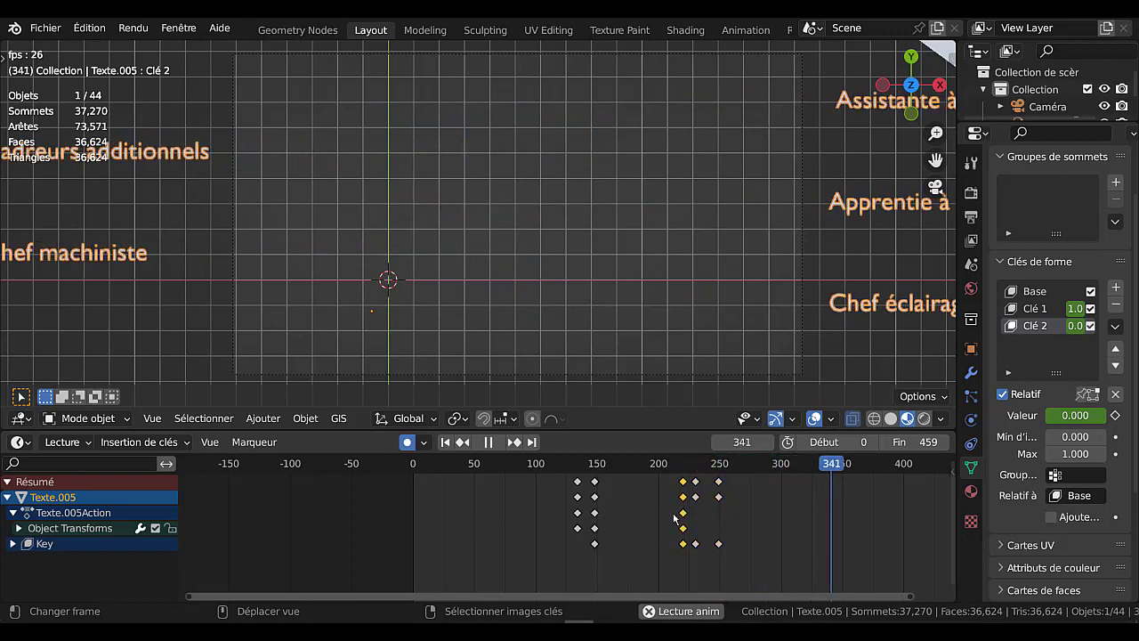
# - Bring the keyframes of the assembled text forward to about frame 168, leaving the two Clé 2 keyframes in place
pyautogui.press('g')
pyautogui.click(630, 517)
pyautogui.click(554, 512)
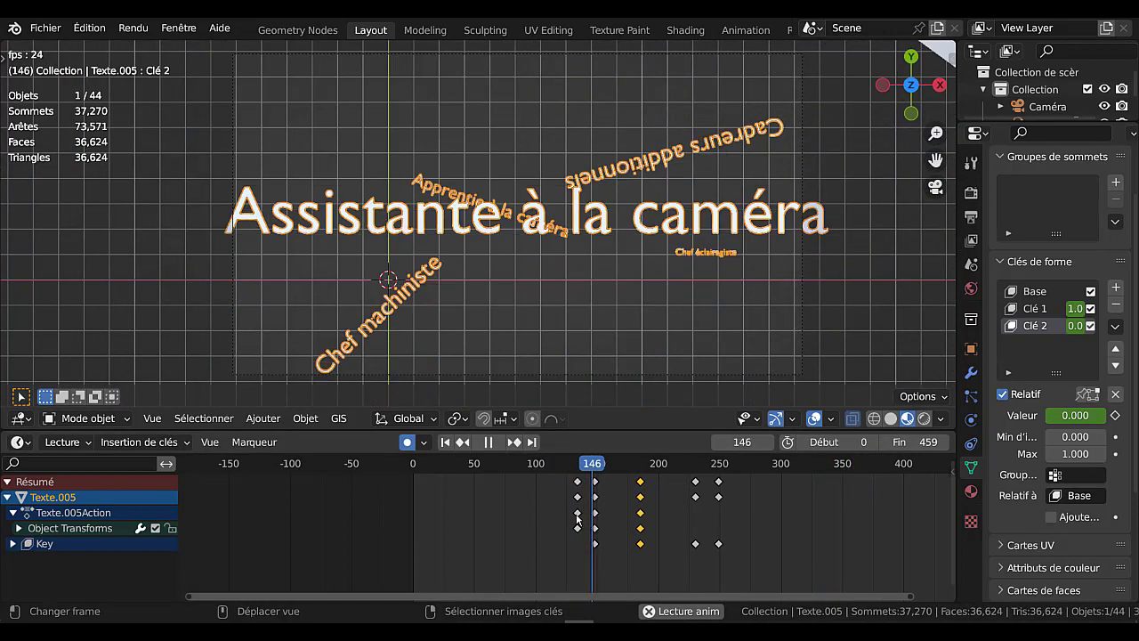
pyautogui.press('g')
pyautogui.click(638, 530)
pyautogui.click(526, 514)
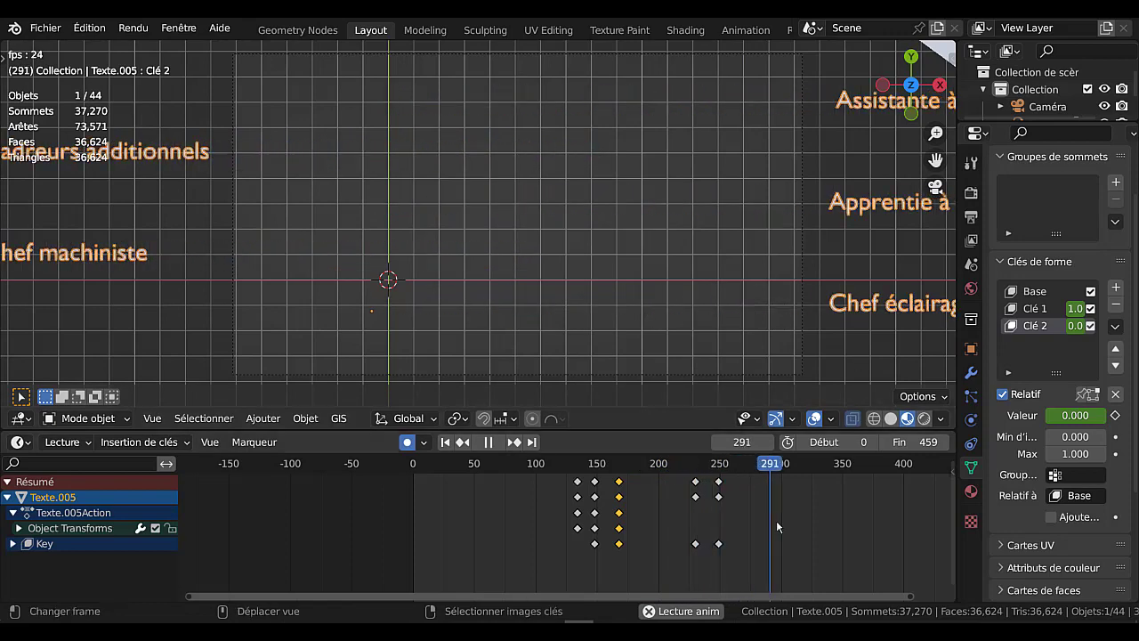
# - Watch the retimed credits in the camera view, deselect the text and stop playback at frame 323
pyautogui.click(550, 507)
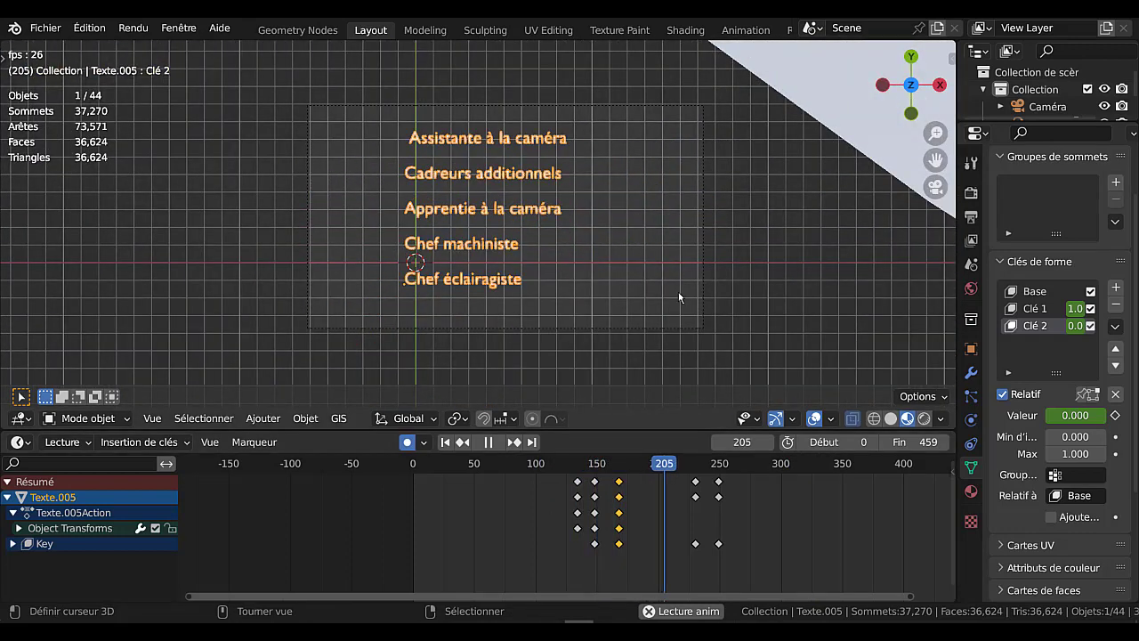
pyautogui.click(863, 333)
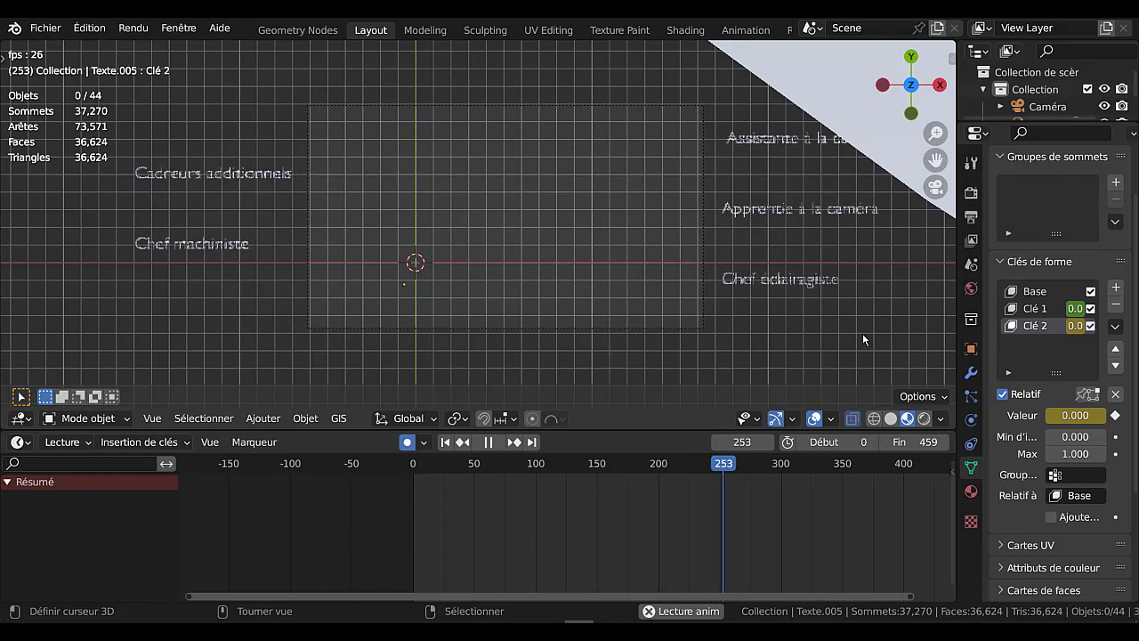
pyautogui.click(488, 442)
pyautogui.scroll(-5, 589, 256)
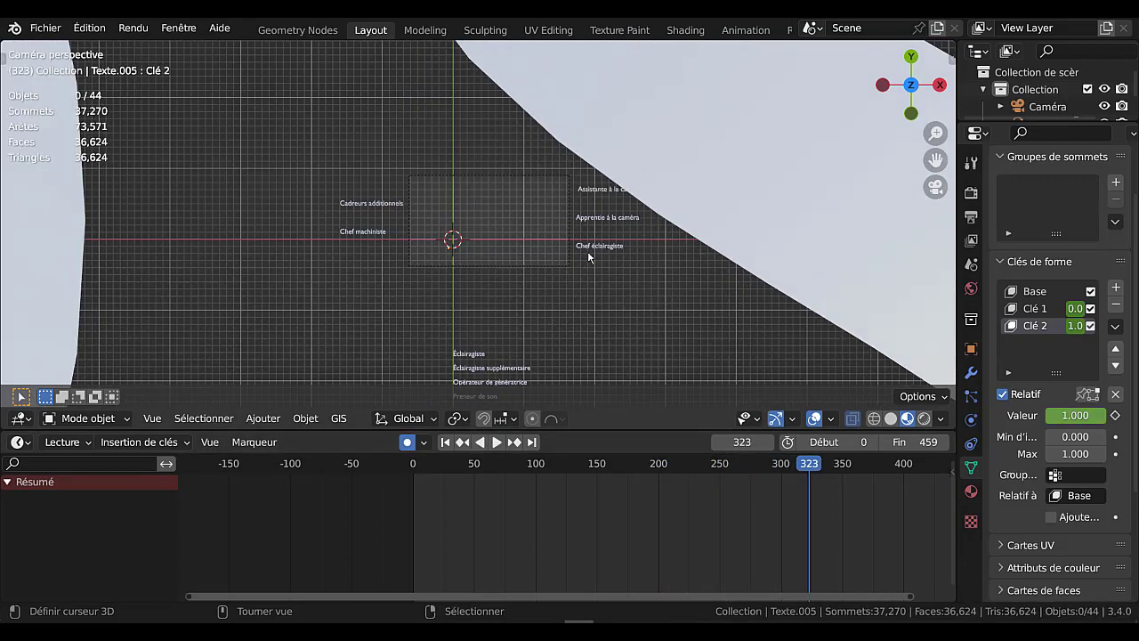
pyautogui.click(469, 353)
pyautogui.keyDown('shift'); pyautogui.moveTo(557, 322); pyautogui.dragTo(579, 193, button='middle'); pyautogui.keyUp('shift')
pyautogui.scroll(3, 516, 295)
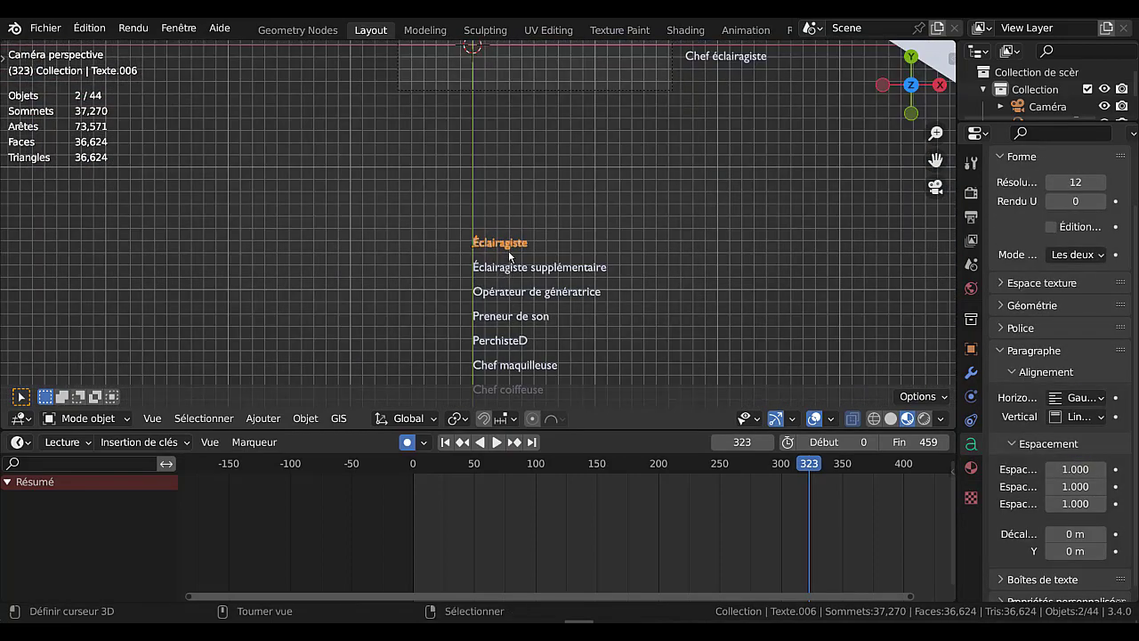
pyautogui.keyDown('shift'); pyautogui.click(516, 269); pyautogui.keyUp('shift')
pyautogui.keyDown('shift'); pyautogui.click(516, 293); pyautogui.keyUp('shift')
pyautogui.keyDown('shift'); pyautogui.click(515, 318); pyautogui.keyUp('shift')
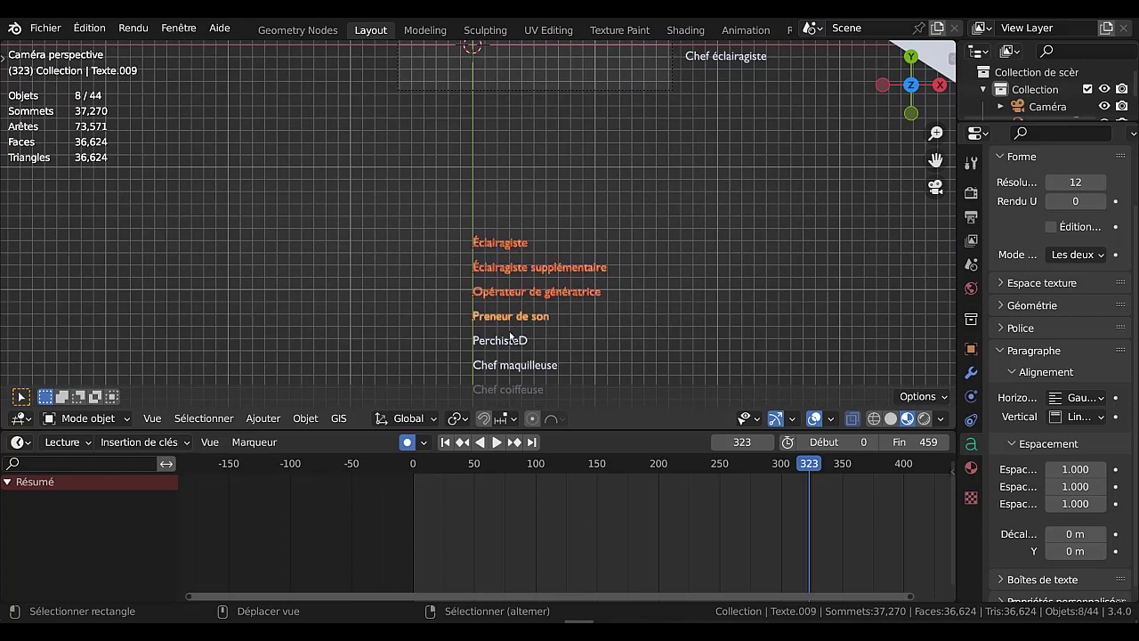
pyautogui.scroll(-3, 574, 299)
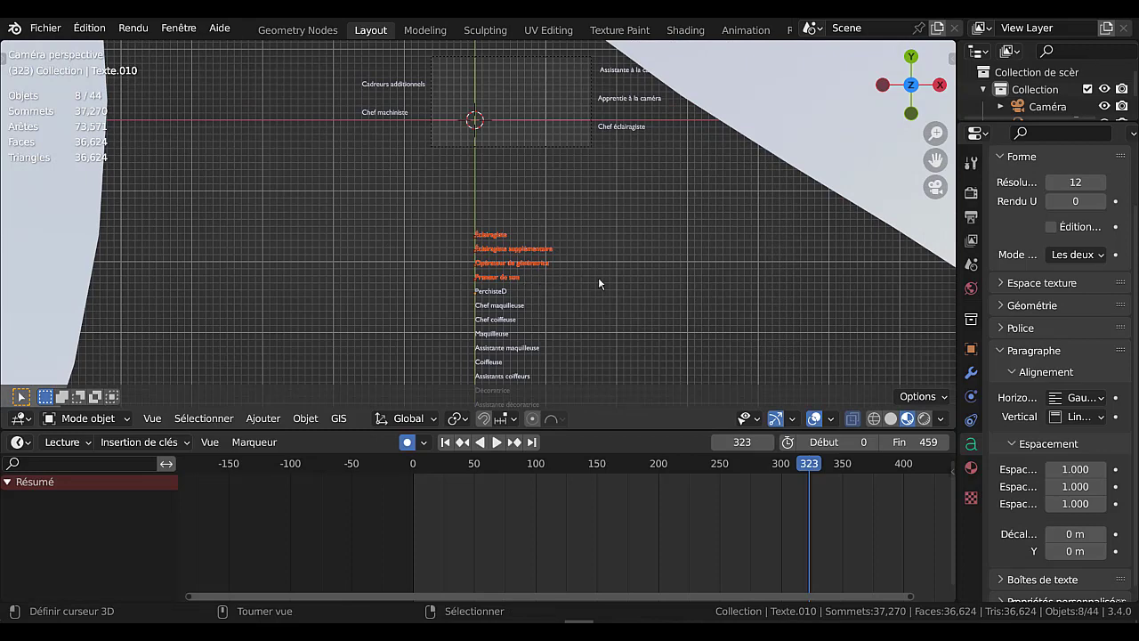
# - Delete the animated title text, the animated credits text and the large white shape around the camera frame
pyautogui.click(748, 111)
pyautogui.keyDown('shift'); pyautogui.click(611, 128); pyautogui.keyUp('shift')
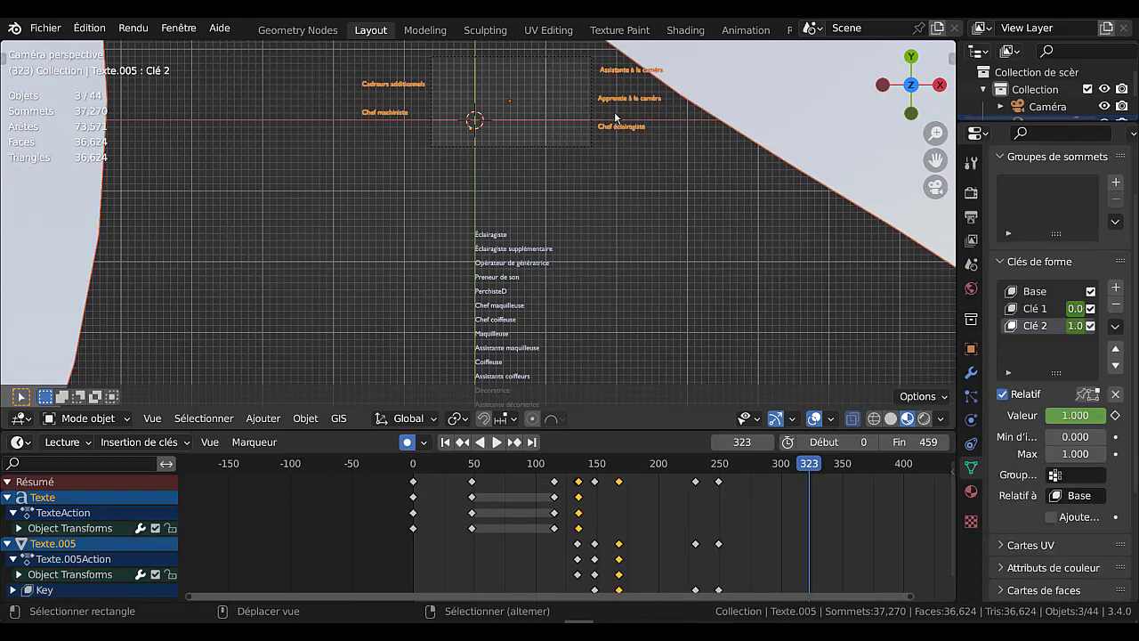
pyautogui.press('Delete')
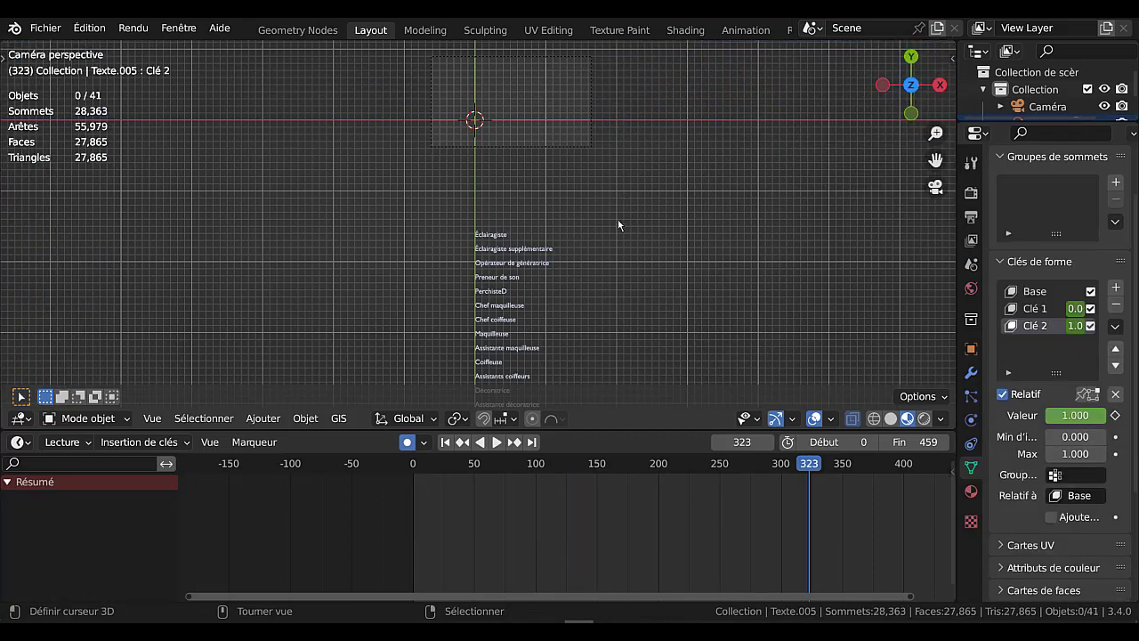
# - Select the five lines from Éclairagiste to PerchisteD and move them along Y into the camera frame
pyautogui.click(486, 239)
pyautogui.keyDown('shift'); pyautogui.click(489, 250); pyautogui.keyUp('shift')
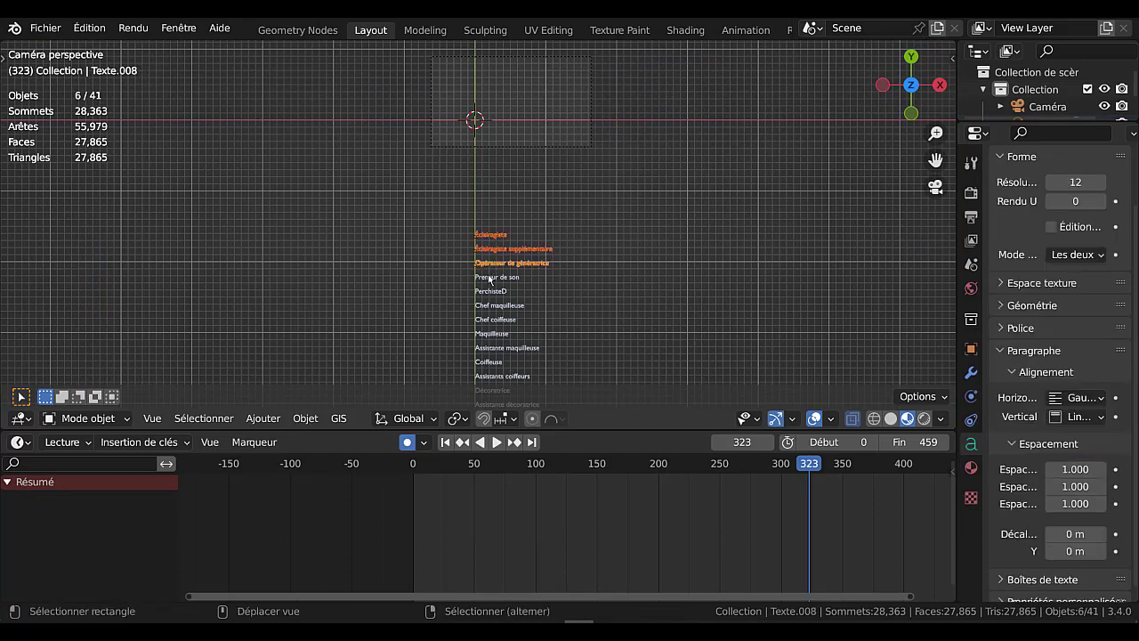
pyautogui.keyDown('shift'); pyautogui.click(490, 292); pyautogui.keyUp('shift')
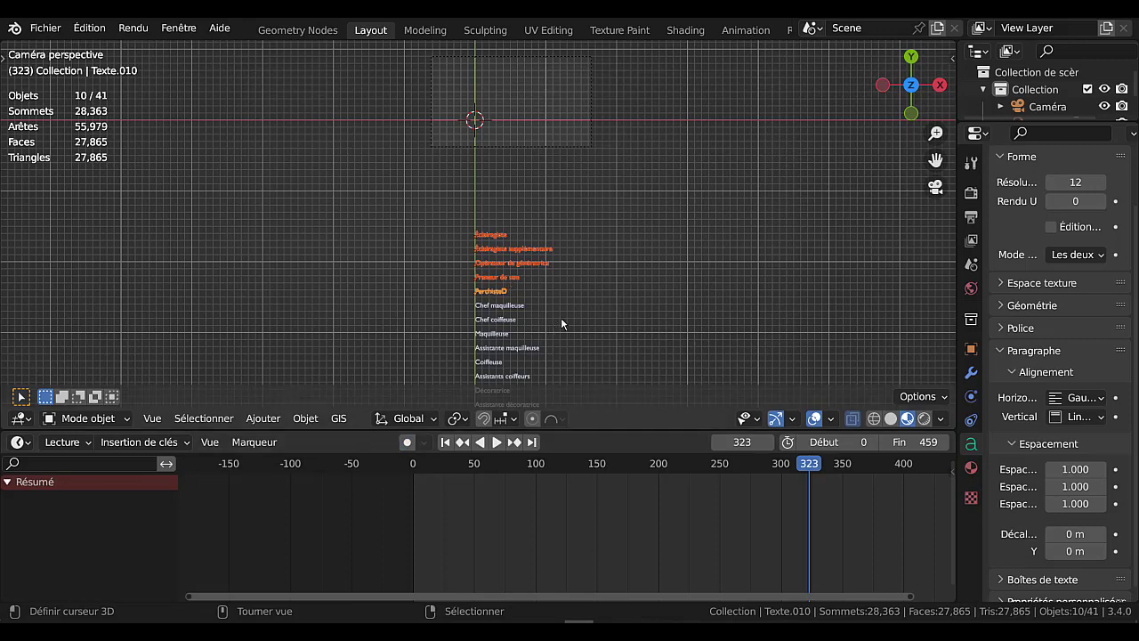
pyautogui.press('g')
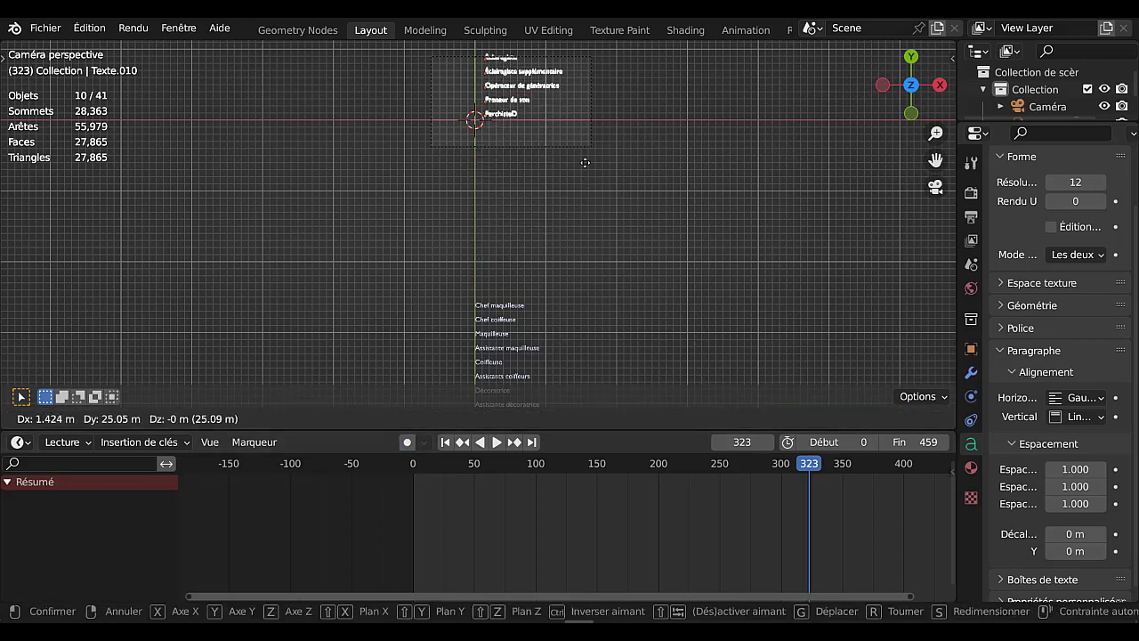
pyautogui.press('y')
pyautogui.click(550, 151)
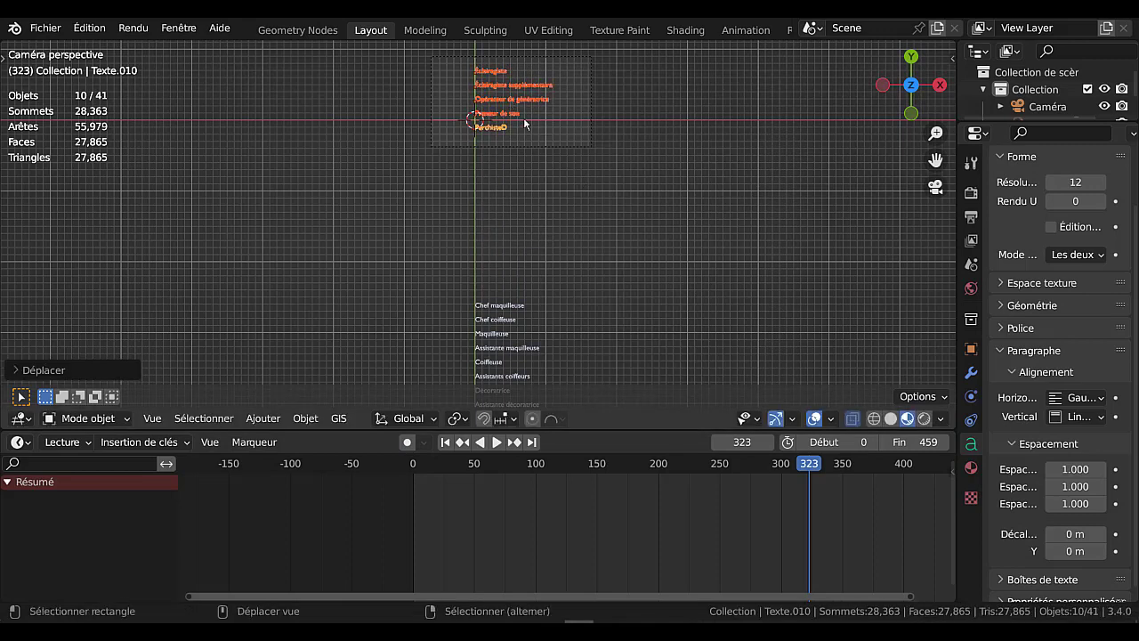
# - Move the Éclairagiste, Opérateur de génératrice and PerchisteD lines about 20 m along X, out of the camera frame
pyautogui.keyDown('shift'); pyautogui.moveTo(526, 122); pyautogui.dragTo(530, 217, button='middle'); pyautogui.keyUp('shift')
pyautogui.click(494, 138)
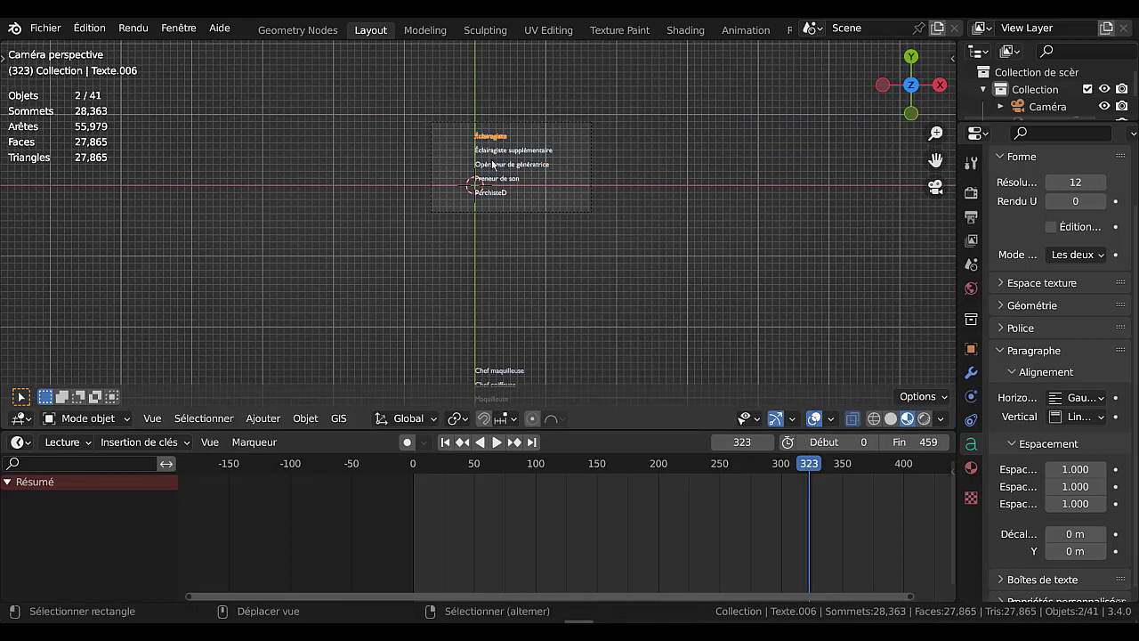
pyautogui.press('g')
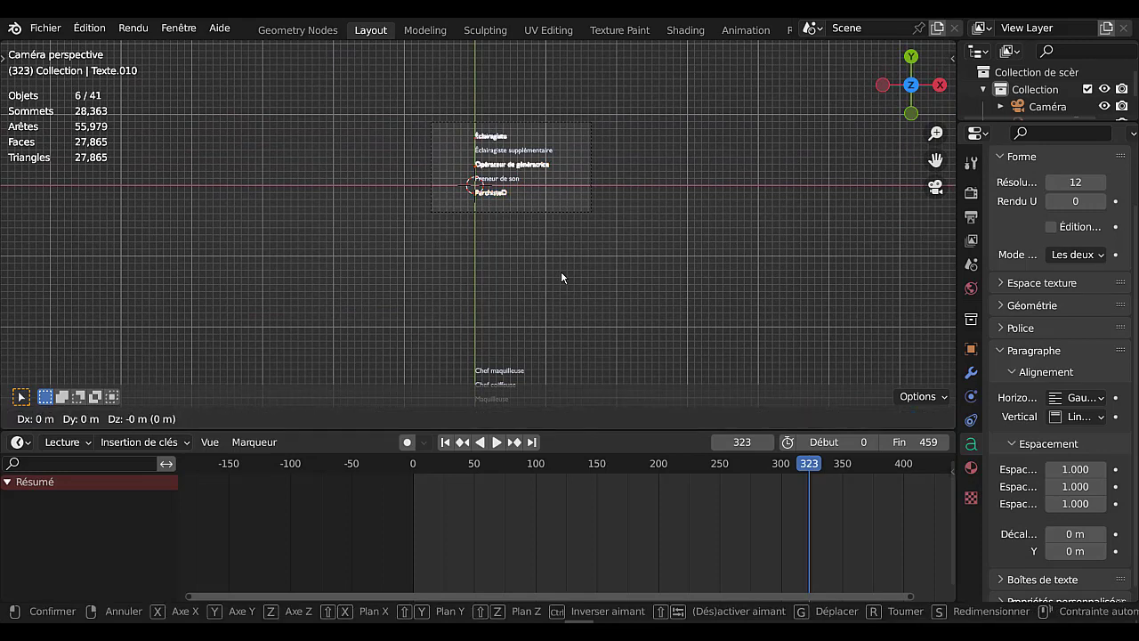
pyautogui.press('x')
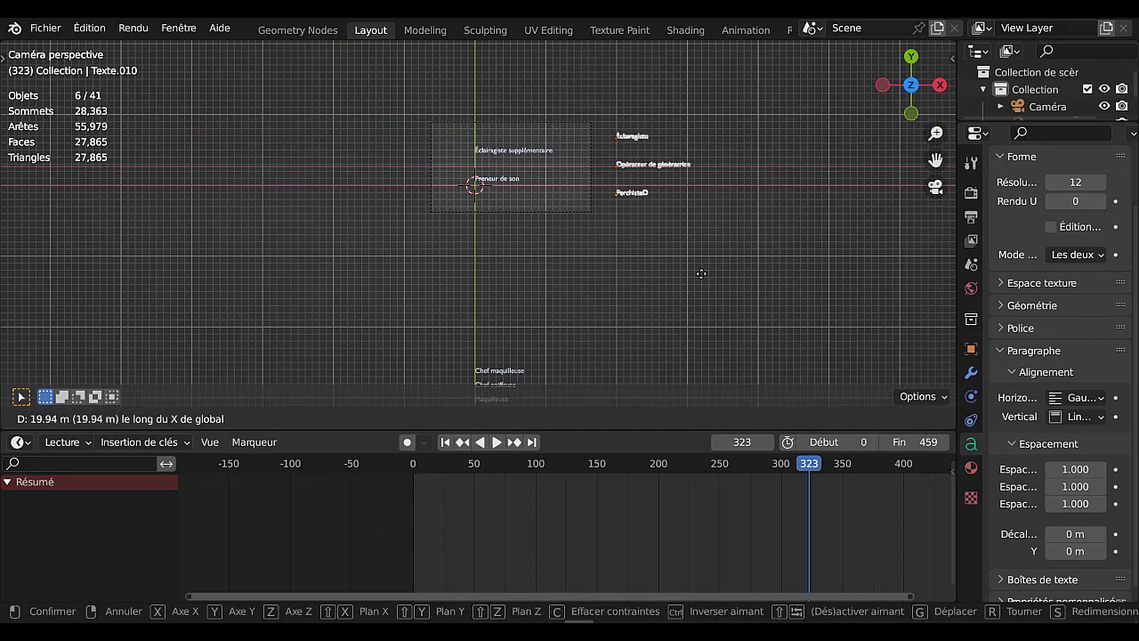
pyautogui.click(699, 274)
# - Move the Éclairagiste supplémentaire and Preneur de son lines along negative X, out of the opposite side of the camera frame
pyautogui.click(497, 164)
pyautogui.keyDown('shift'); pyautogui.click(497, 178); pyautogui.keyUp('shift')
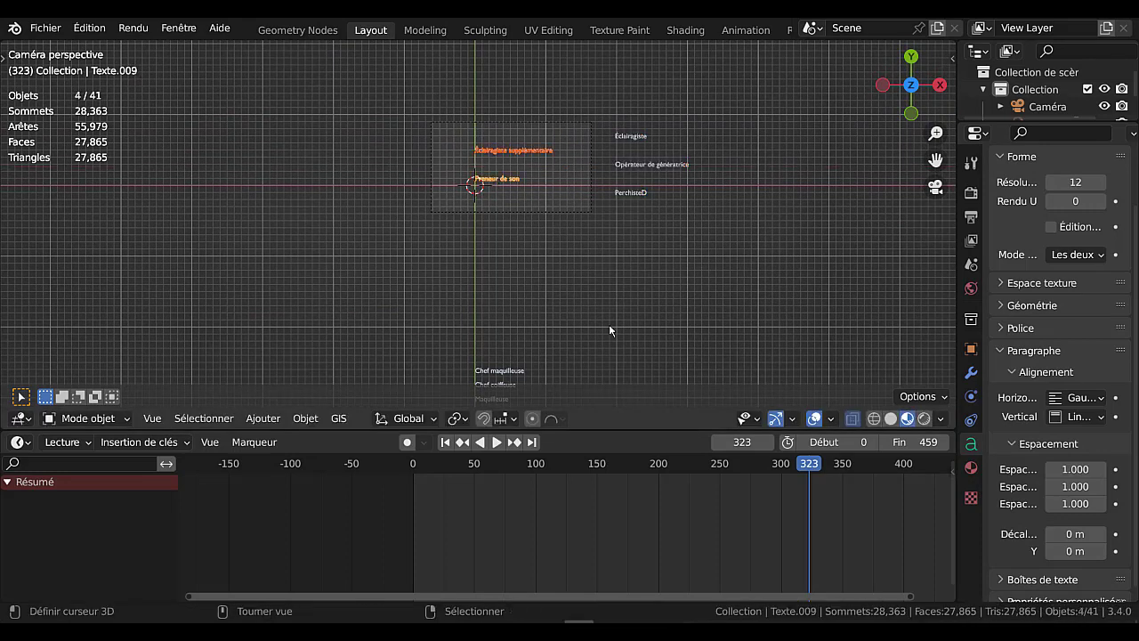
pyautogui.press('g')
pyautogui.press('x')
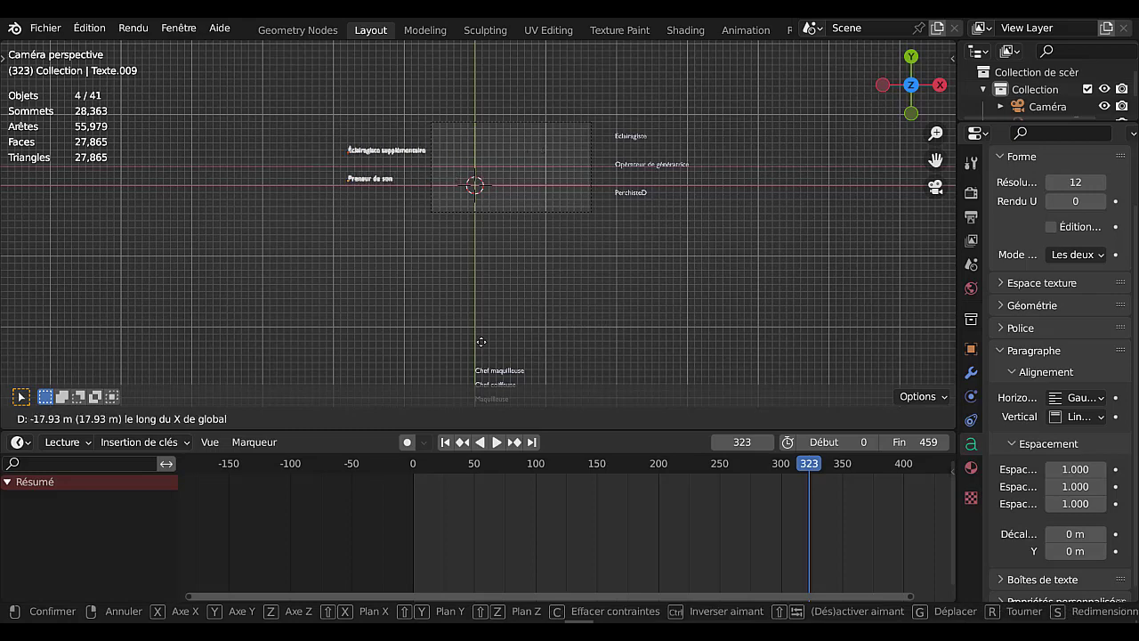
pyautogui.click(479, 342)
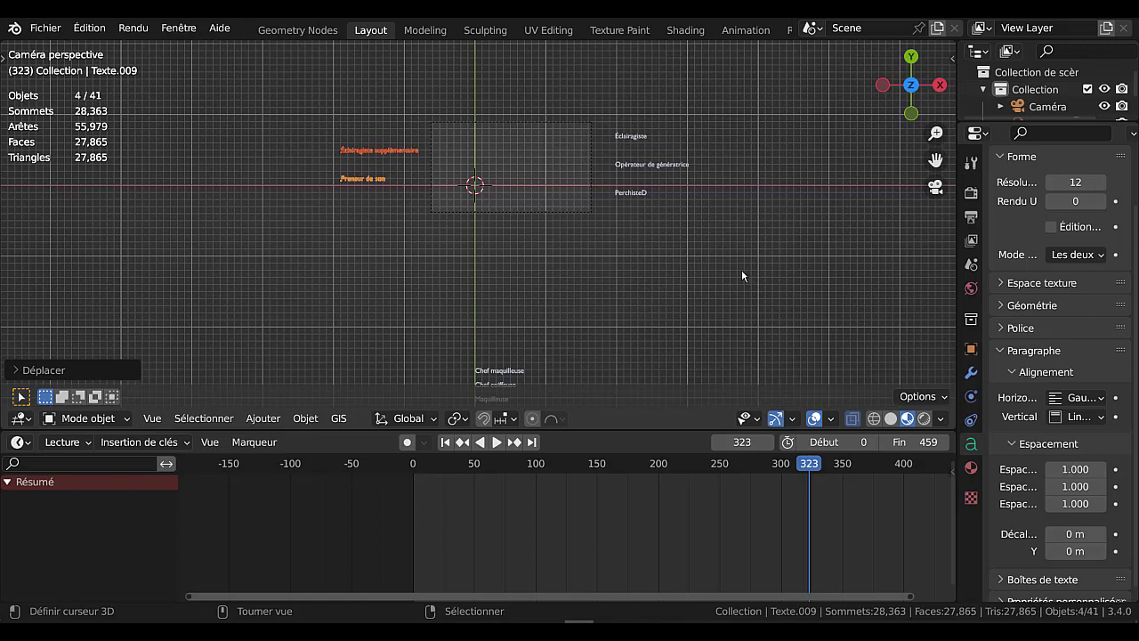
# - Select all five off-frame lines and insert a Position, rotation et échelle keyframe at frame 323
pyautogui.keyDown('shift'); pyautogui.click(631, 193); pyautogui.keyUp('shift')
pyautogui.keyDown('shift'); pyautogui.click(632, 161); pyautogui.keyUp('shift')
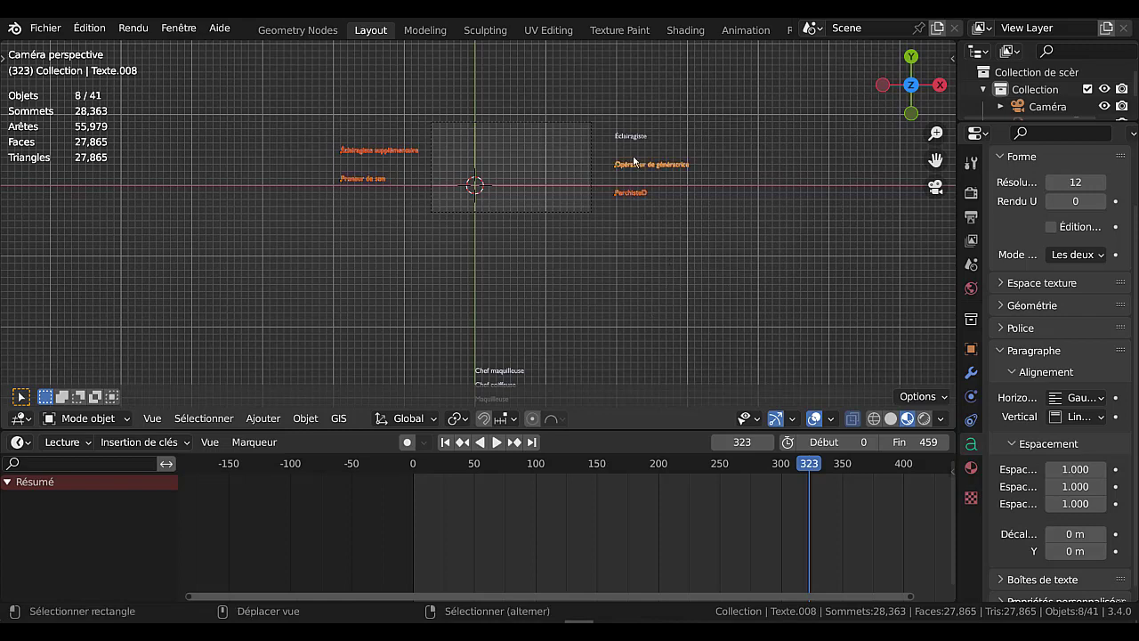
pyautogui.keyDown('shift'); pyautogui.click(632, 137); pyautogui.keyUp('shift')
pyautogui.press('i')
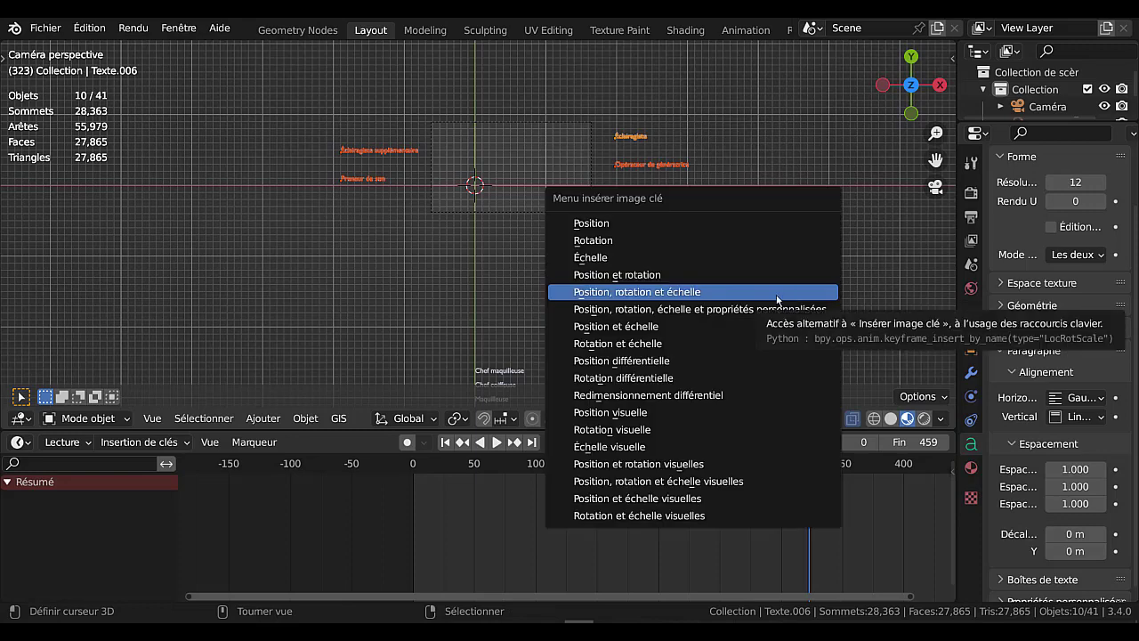
pyautogui.click(776, 299)
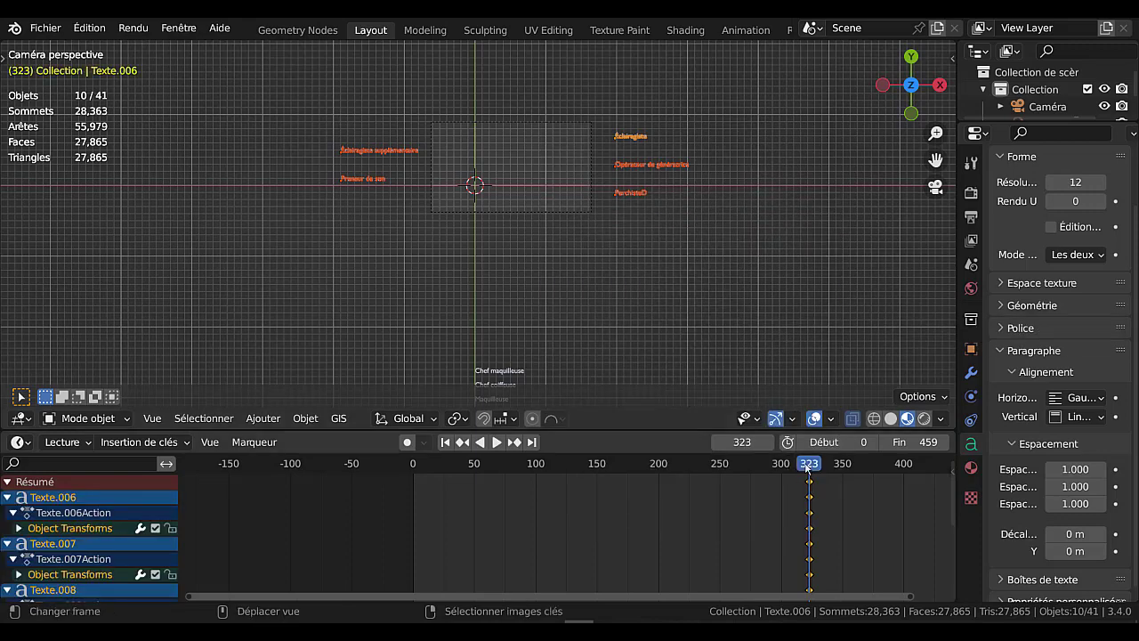
# - Advance to frame 352 and select only the Éclairagiste, Opérateur de génératrice and PerchisteD lines
pyautogui.press('space')
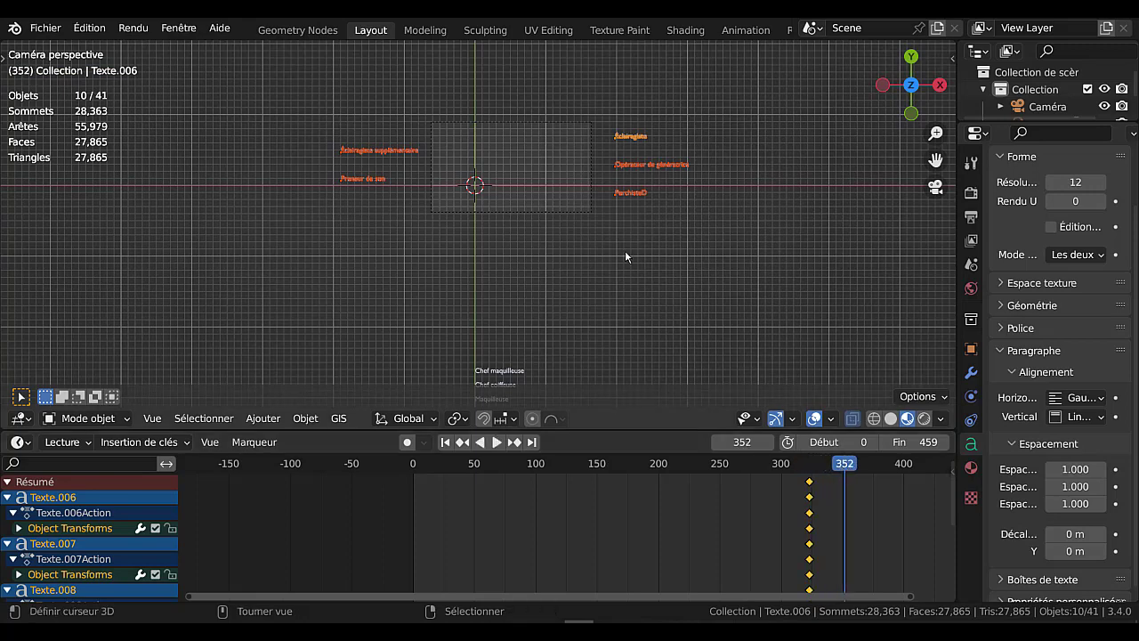
pyautogui.rightClick(631, 193)
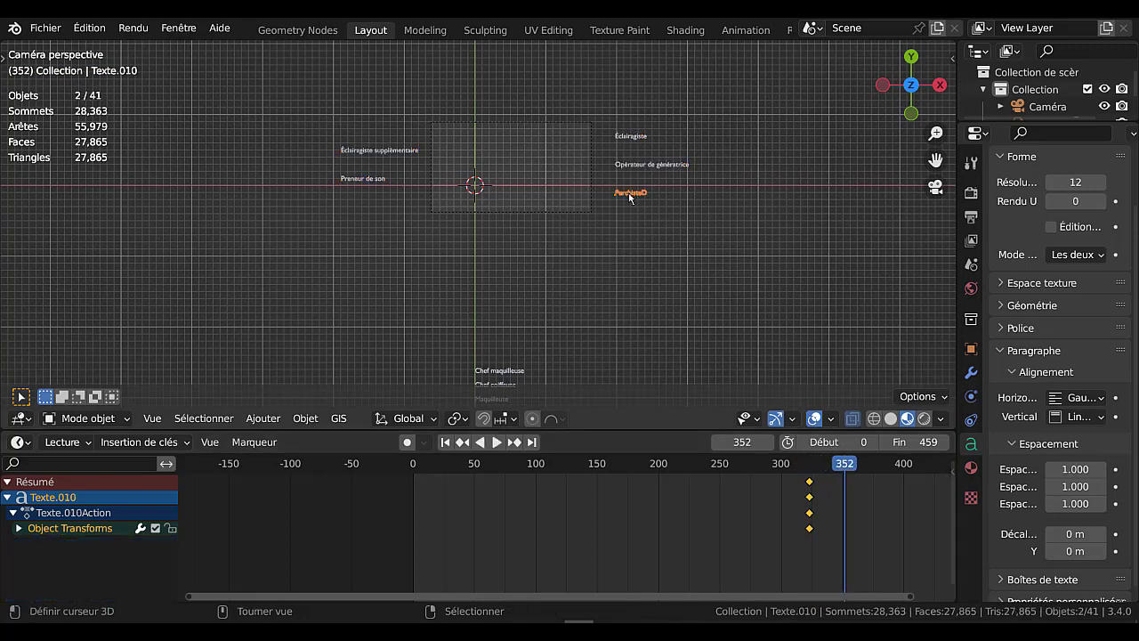
pyautogui.keyDown('shift'); pyautogui.rightClick(637, 167); pyautogui.keyUp('shift')
pyautogui.keyDown('shift'); pyautogui.rightClick(635, 136); pyautogui.keyUp('shift')
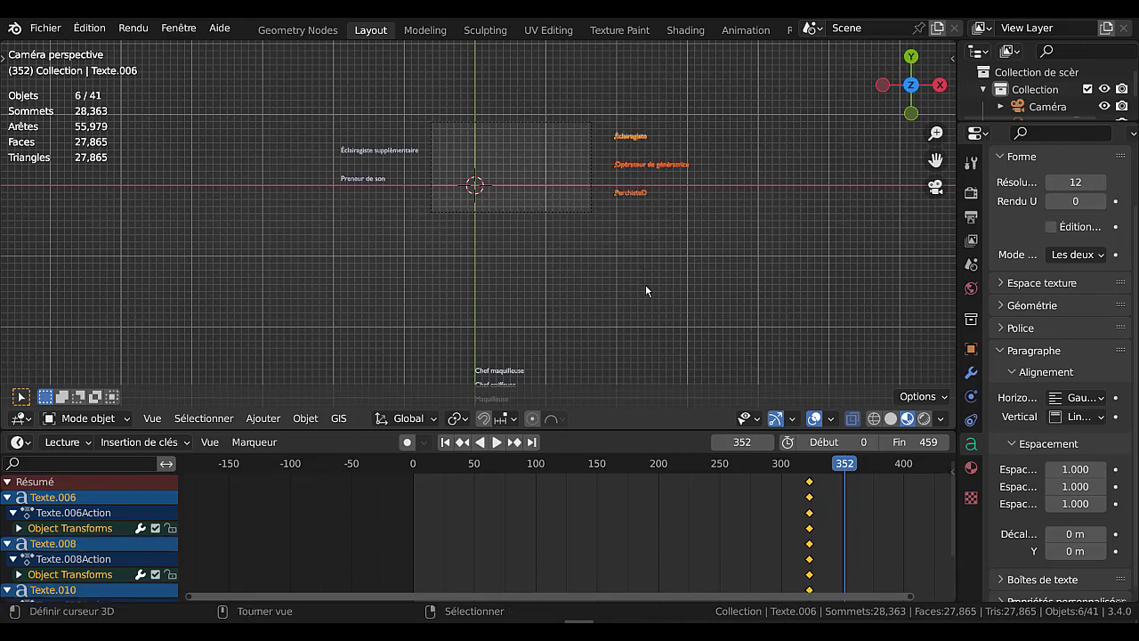
pyautogui.press('g')
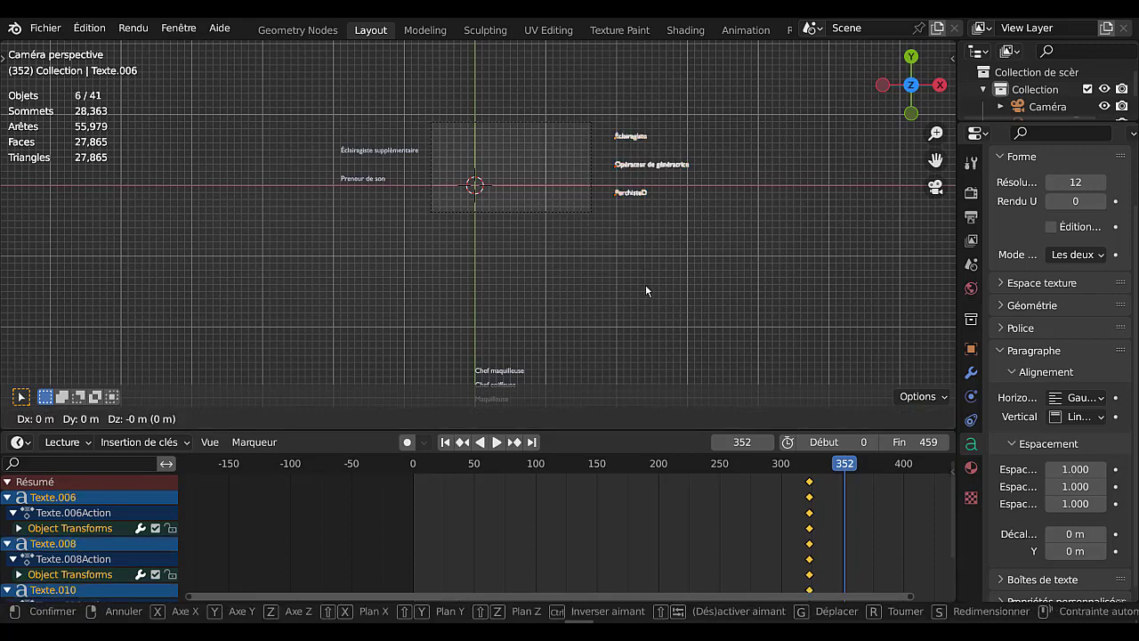
pyautogui.press('x')
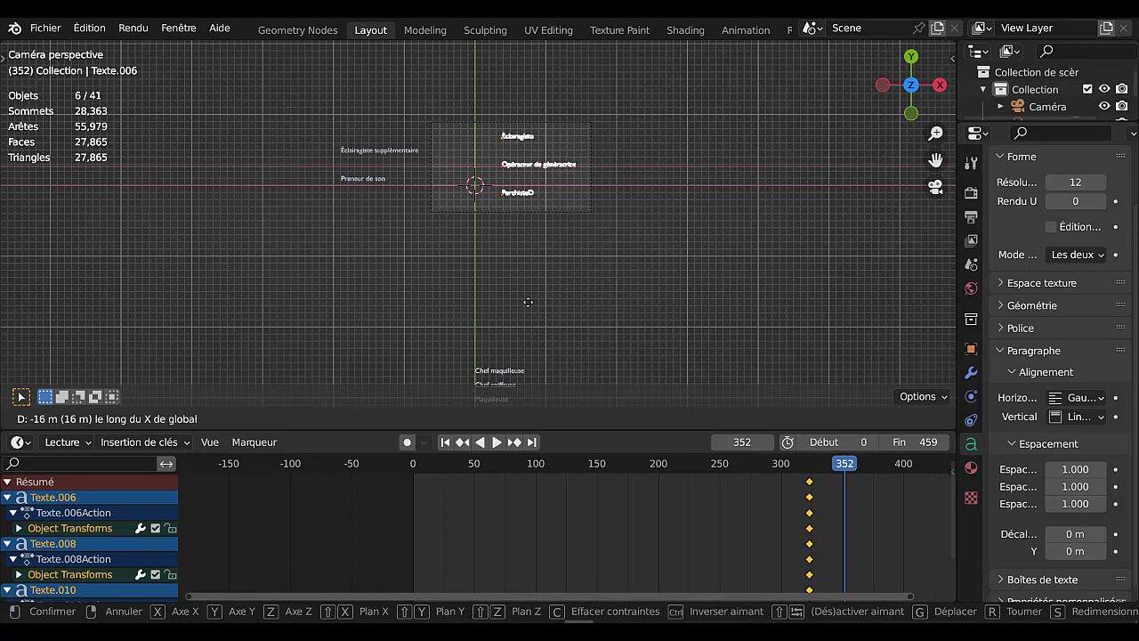
pyautogui.click(518, 308)
pyautogui.click(351, 150)
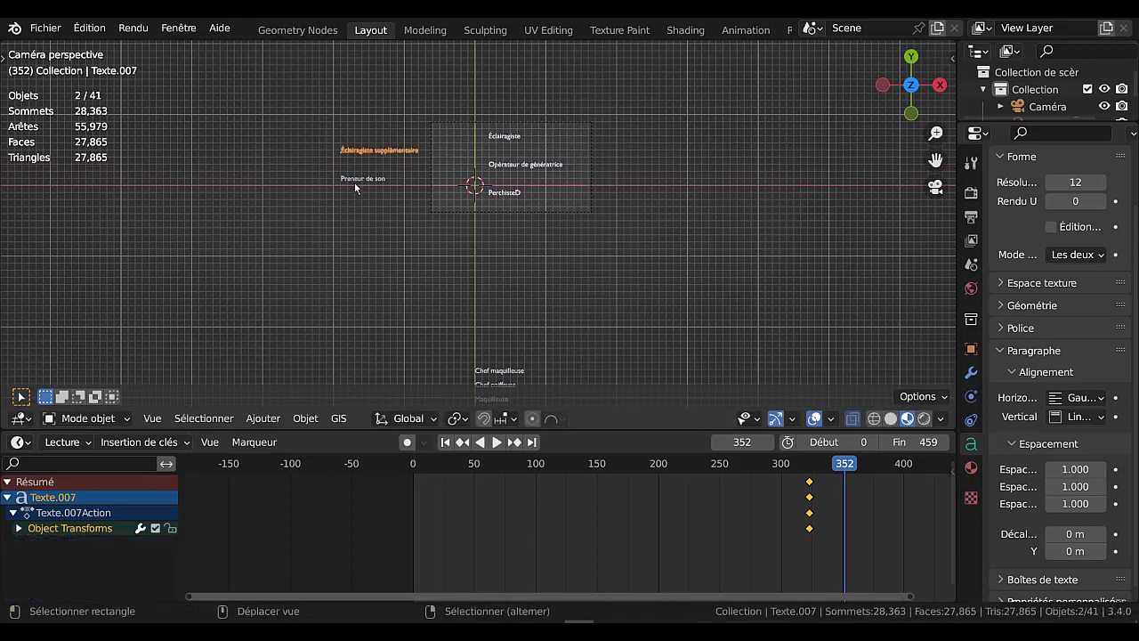
pyautogui.keyDown('shift'); pyautogui.click(356, 179); pyautogui.keyUp('shift')
pyautogui.press('g')
pyautogui.press('x')
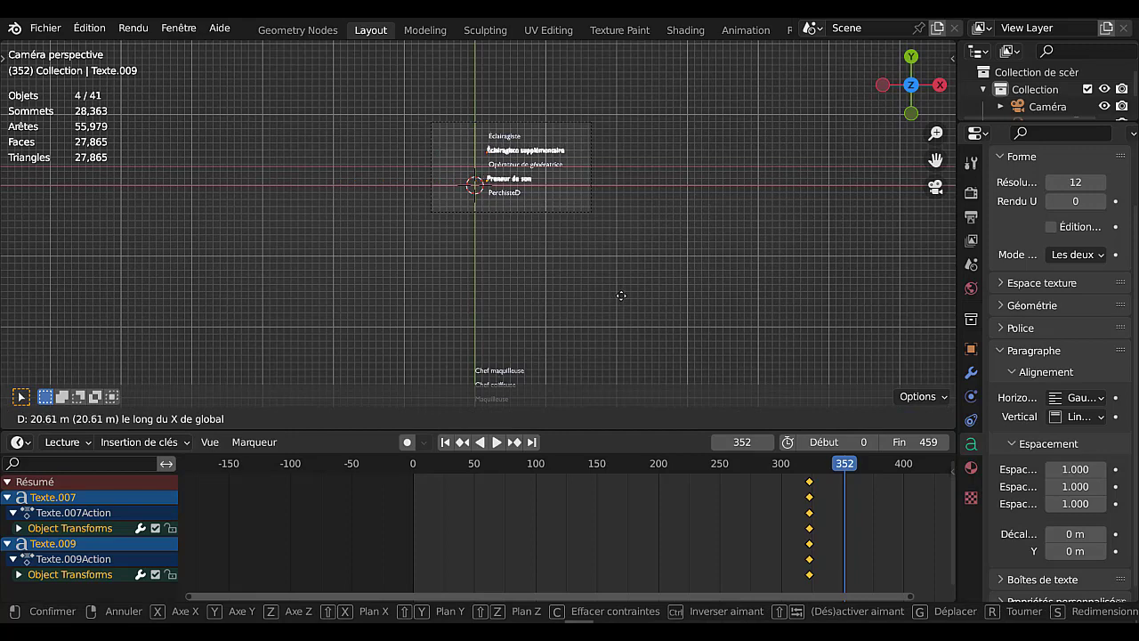
pyautogui.press('Escape')
pyautogui.hotkey('ctrl', 'z')
pyautogui.hotkey('ctrl', 'z')
pyautogui.hotkey('ctrl', 'z')
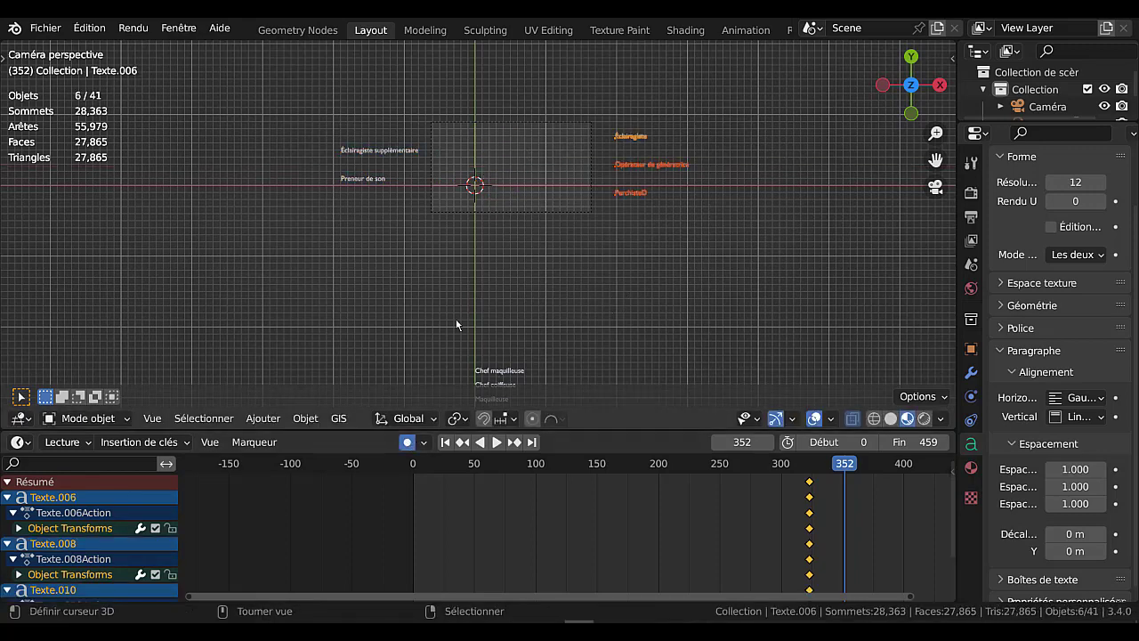
# - Enable automatic keyframing and move the three selected lines along X into the camera frame at frame 352
pyautogui.press('g')
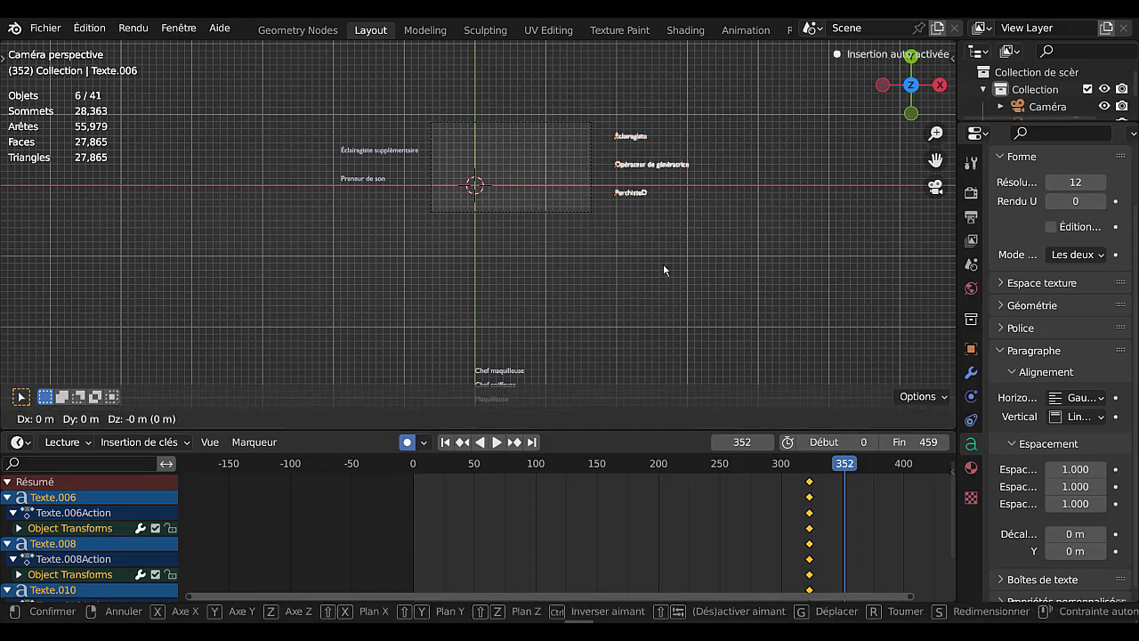
pyautogui.press('x')
pyautogui.click(537, 285)
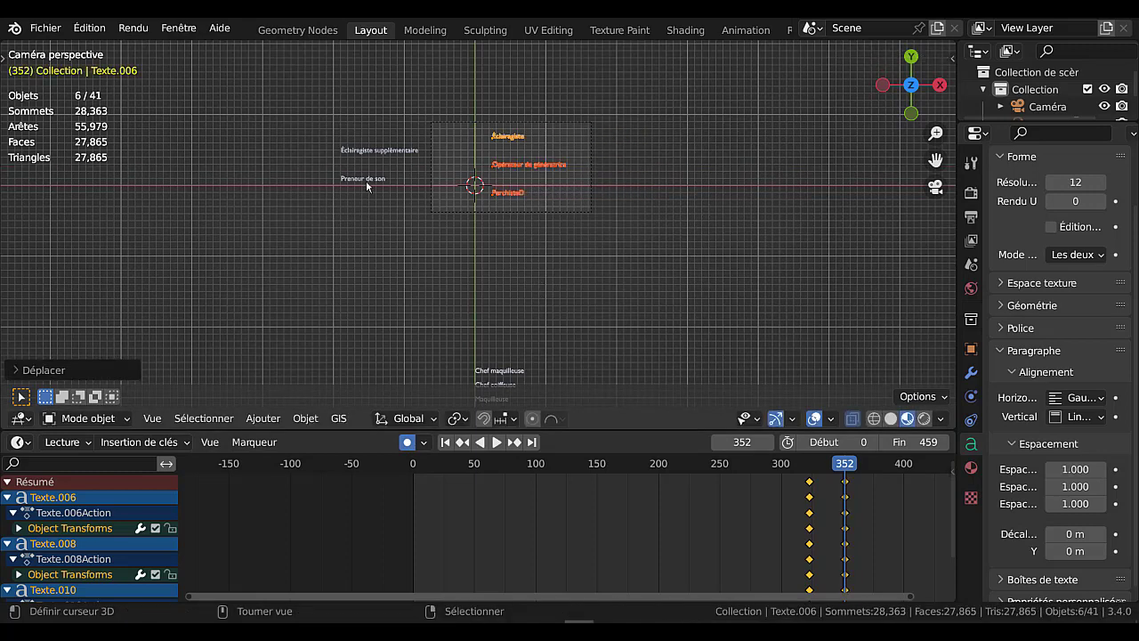
# - Move Éclairagiste supplémentaire and Preneur de son along X at frame 352 to line up with the other three lines
pyautogui.click(369, 182)
pyautogui.keyDown('shift'); pyautogui.click(372, 151); pyautogui.keyUp('shift')
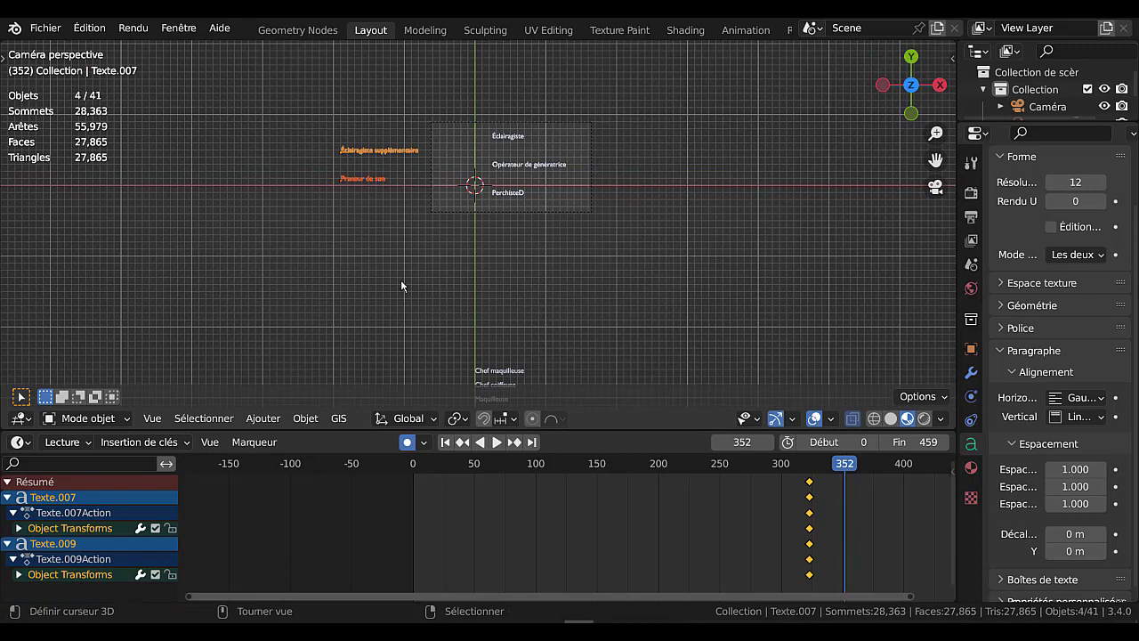
pyautogui.press('g')
pyautogui.press('x')
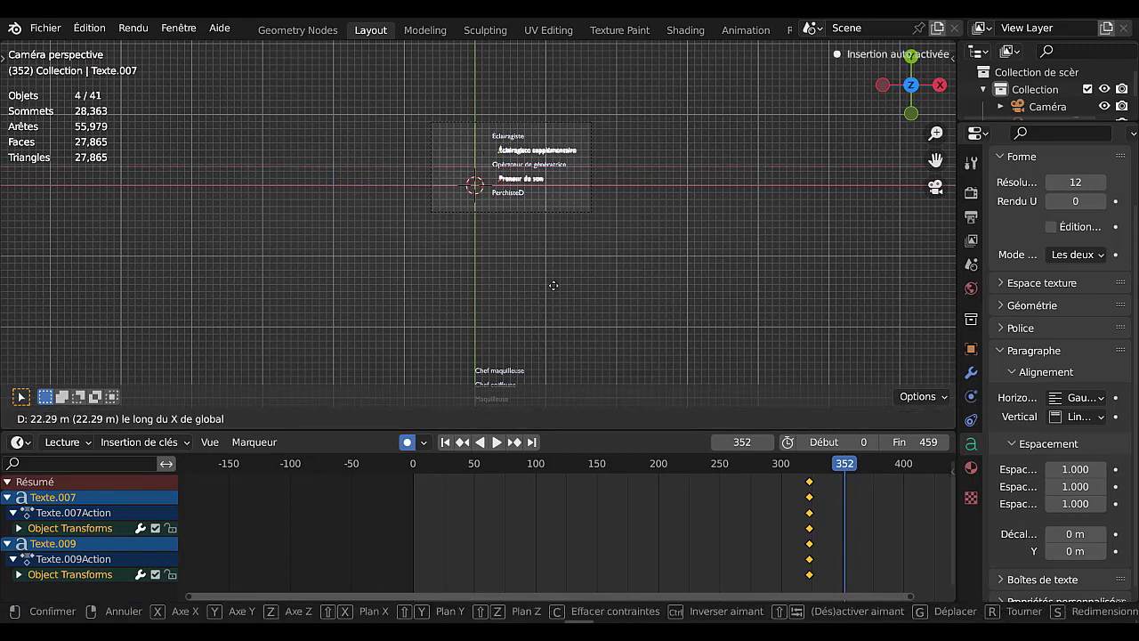
pyautogui.click(553, 287)
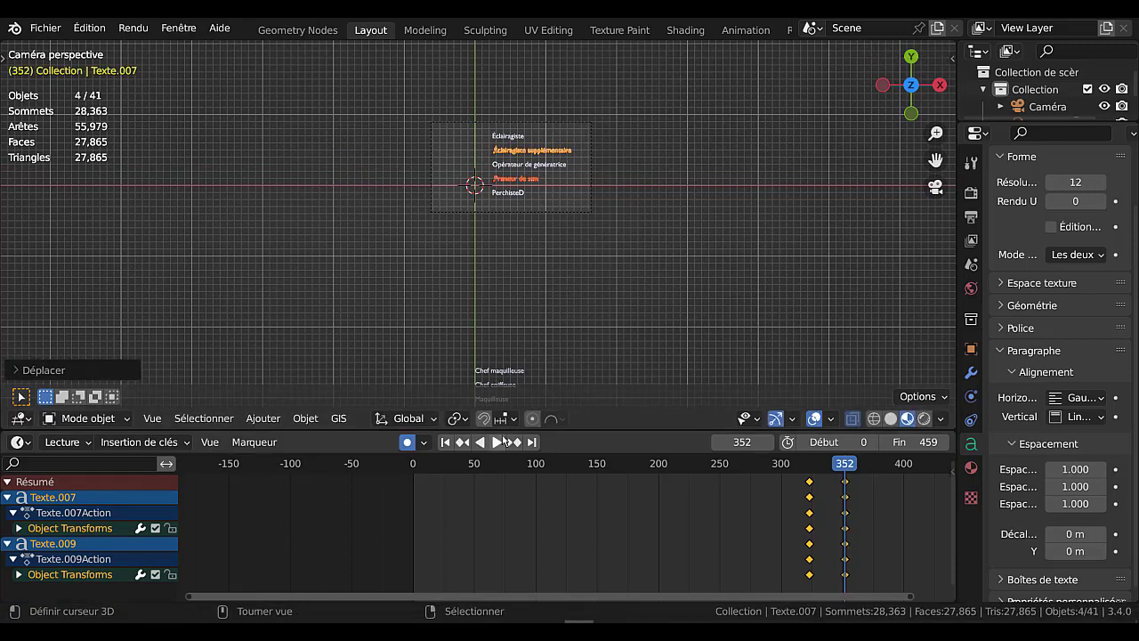
# - Play the animation from frame 296 to check how the five lines slide into the camera frame
pyautogui.click(775, 481)
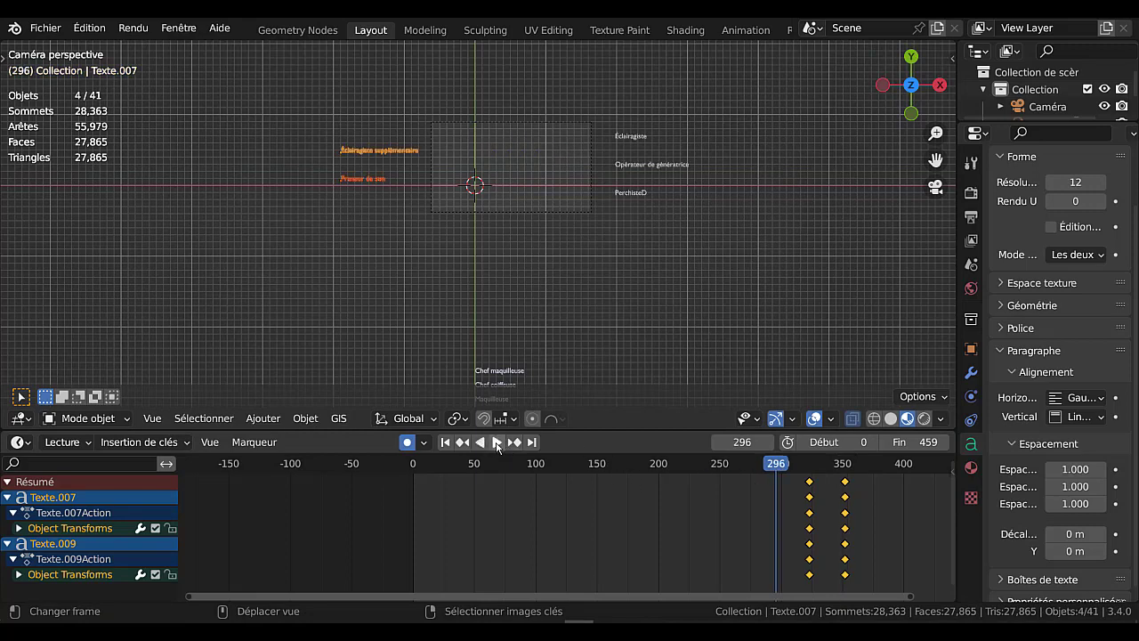
pyautogui.click(497, 442)
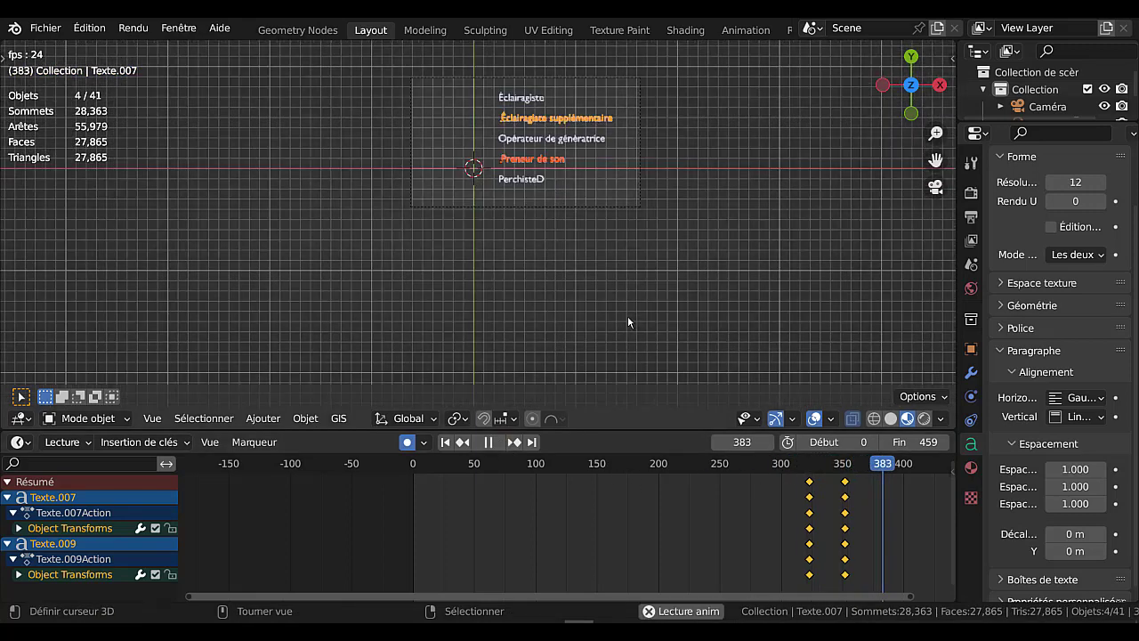
pyautogui.click(660, 488)
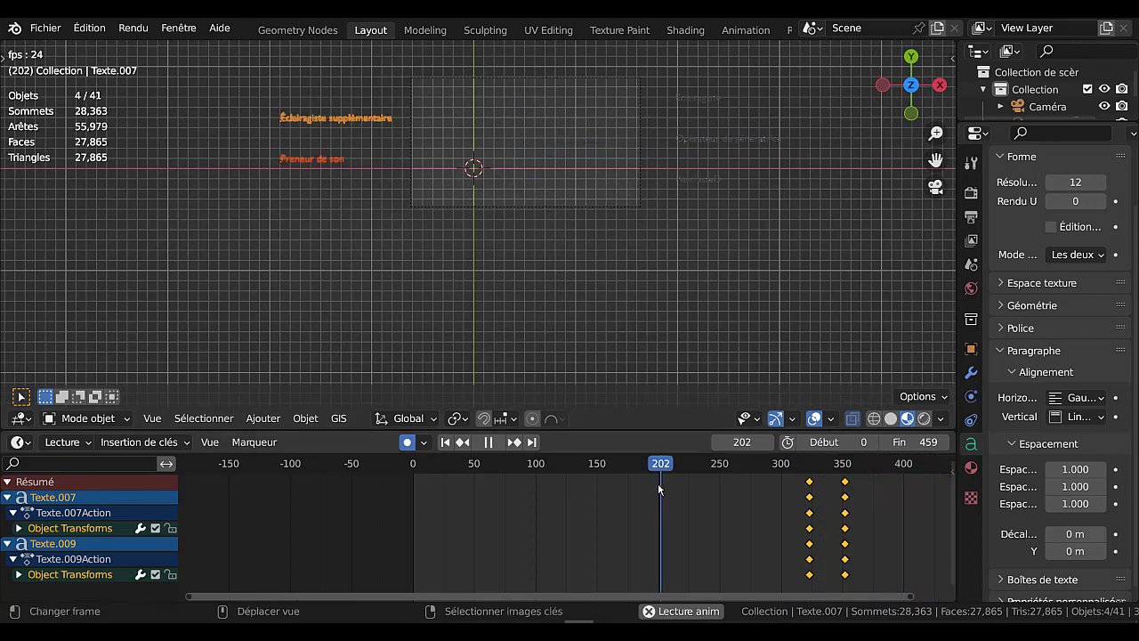
# - Stop playback and set the keyframes of Éclairagiste supplémentaire and Preneur de son to Linéaire interpolation
pyautogui.click(488, 441)
pyautogui.press('t')
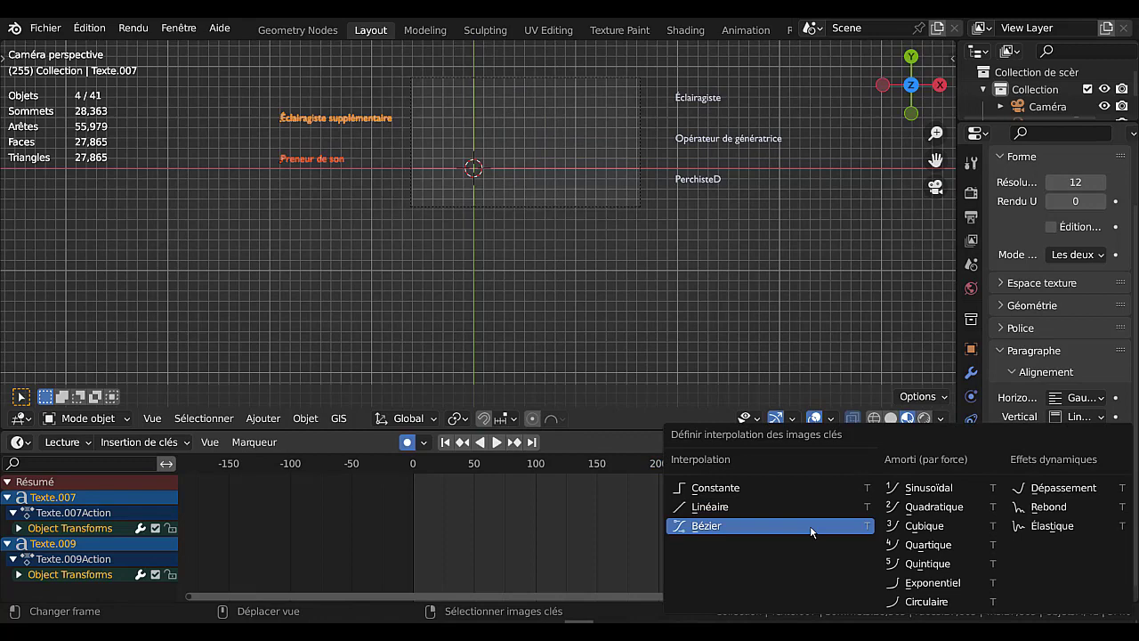
pyautogui.click(735, 509)
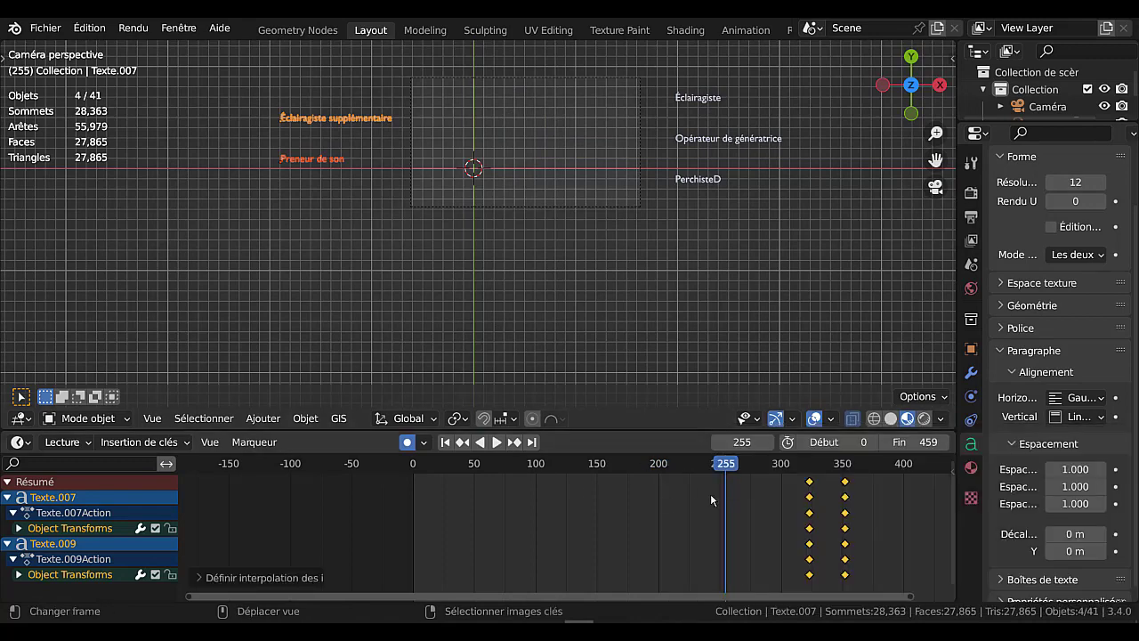
# - Replay the animation with linear interpolation and deselect the text to watch the lines enter
pyautogui.click(495, 443)
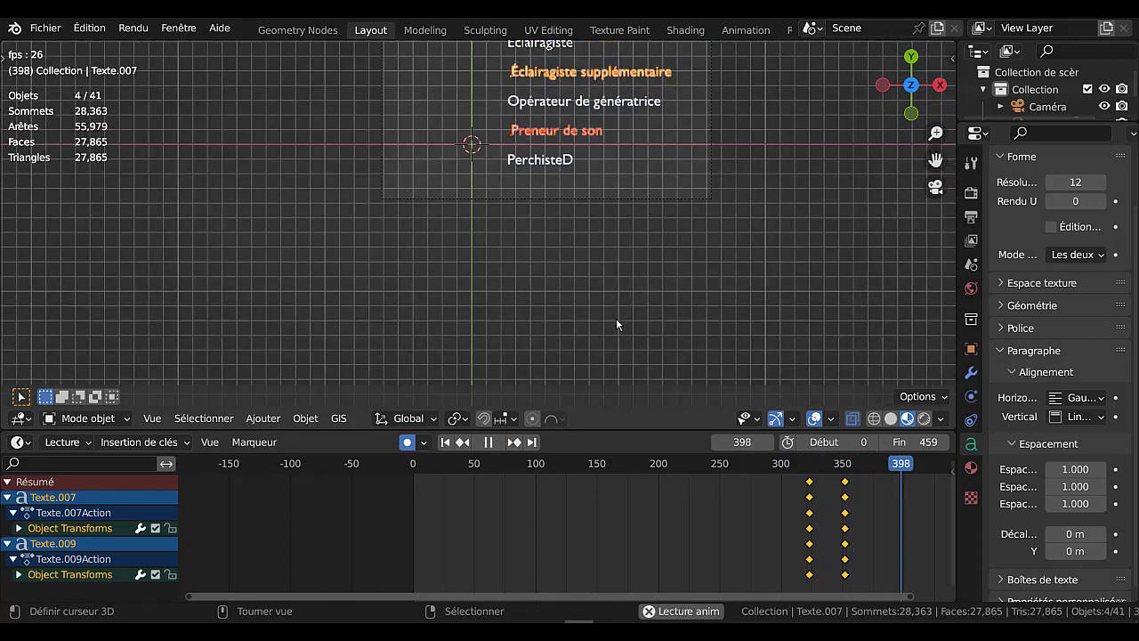
pyautogui.click(616, 318)
pyautogui.click(766, 512)
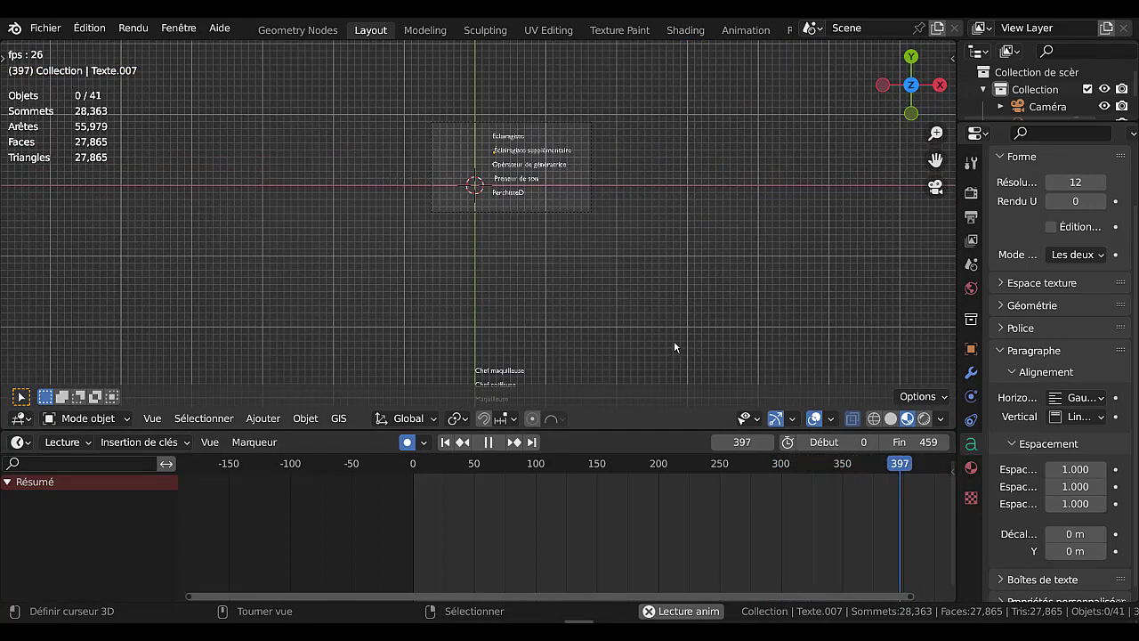
pyautogui.click(382, 501)
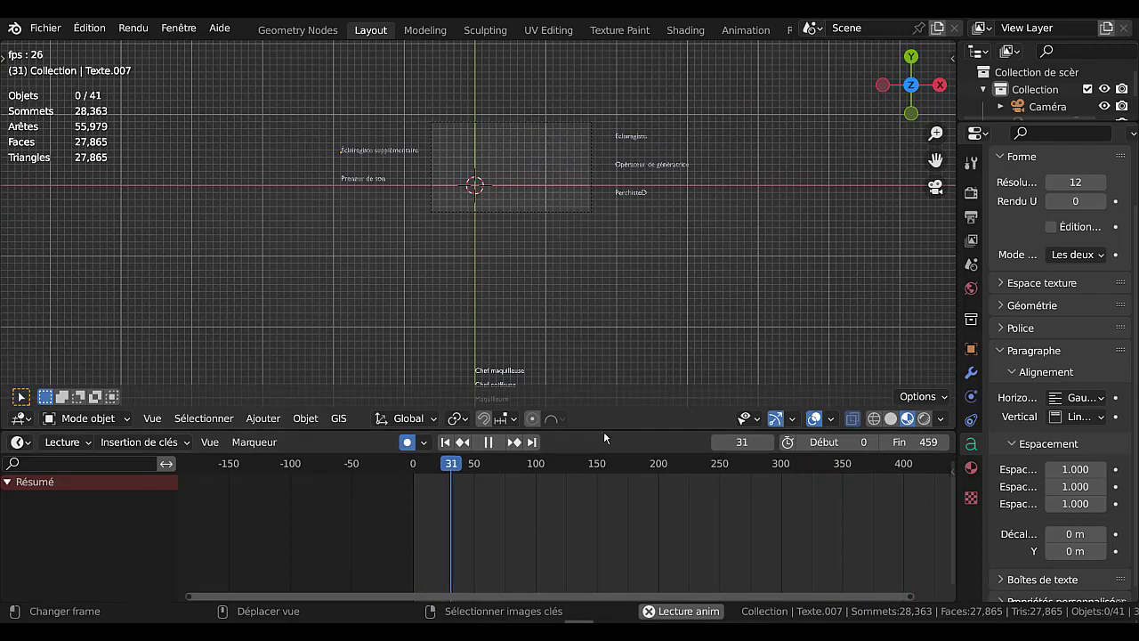
# - Enlarge the 3D view around the camera frame and replay the animation from the start
pyautogui.moveTo(604, 433); pyautogui.dragTo(606, 552)
pyautogui.scroll(4, 646, 299)
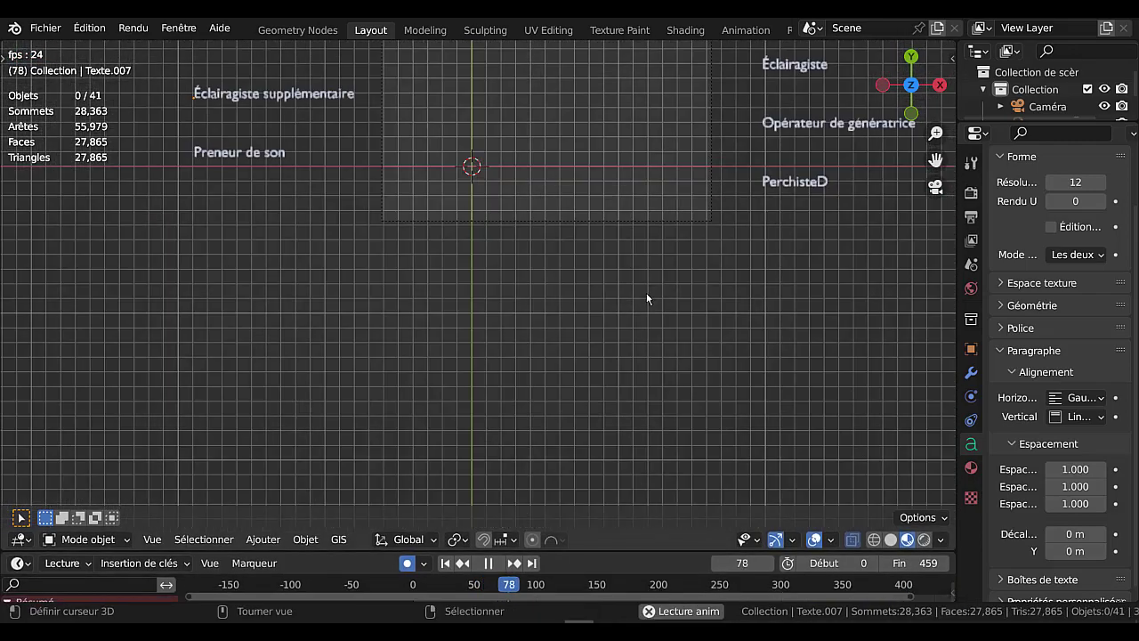
pyautogui.keyDown('shift'); pyautogui.moveTo(645, 308); pyautogui.dragTo(619, 437, button='middle'); pyautogui.keyUp('shift')
pyautogui.scroll(3, 619, 437)
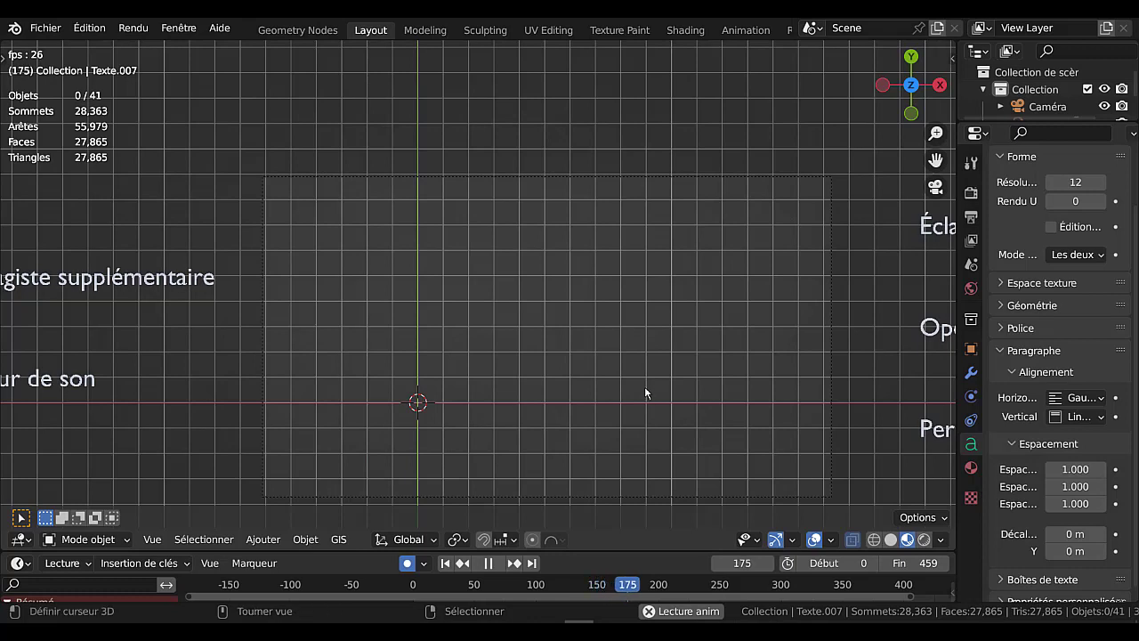
pyautogui.click(385, 587)
# - Turn off automatic keyframing and bring back the deleted animated title, credits text and white shape, replaying everything from the start
pyautogui.click(411, 564)
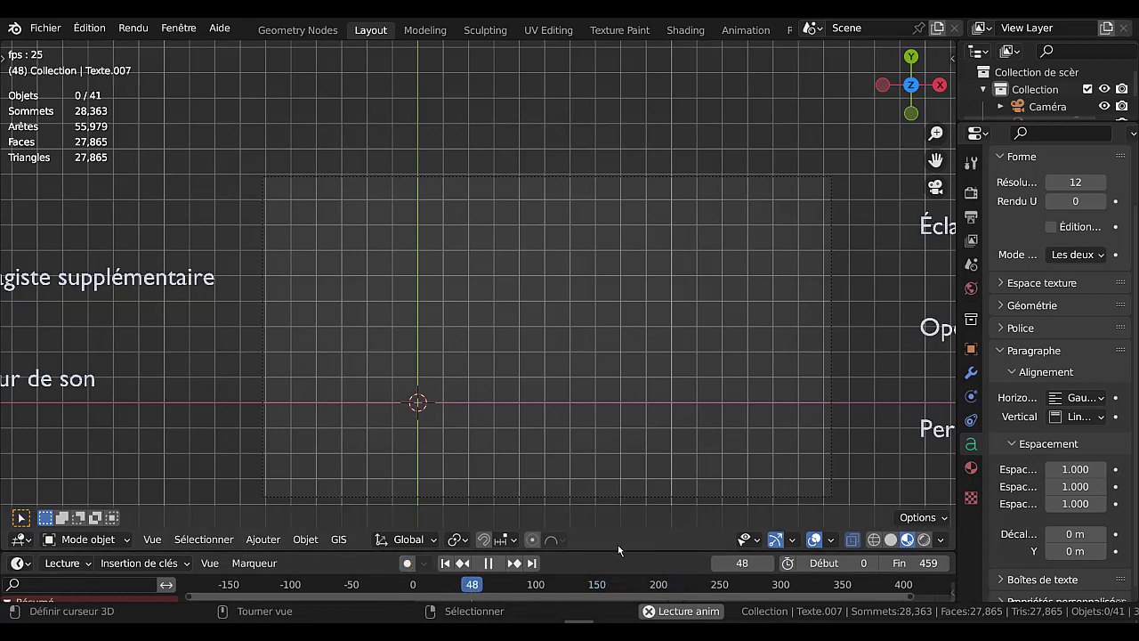
pyautogui.moveTo(618, 552); pyautogui.dragTo(623, 431)
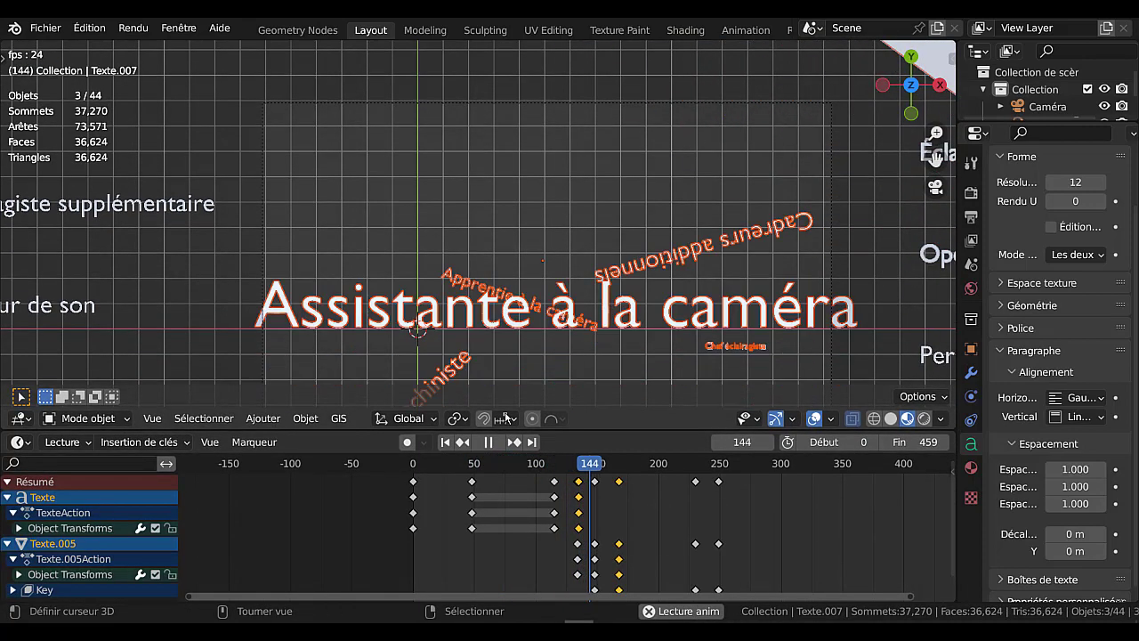
pyautogui.click(350, 546)
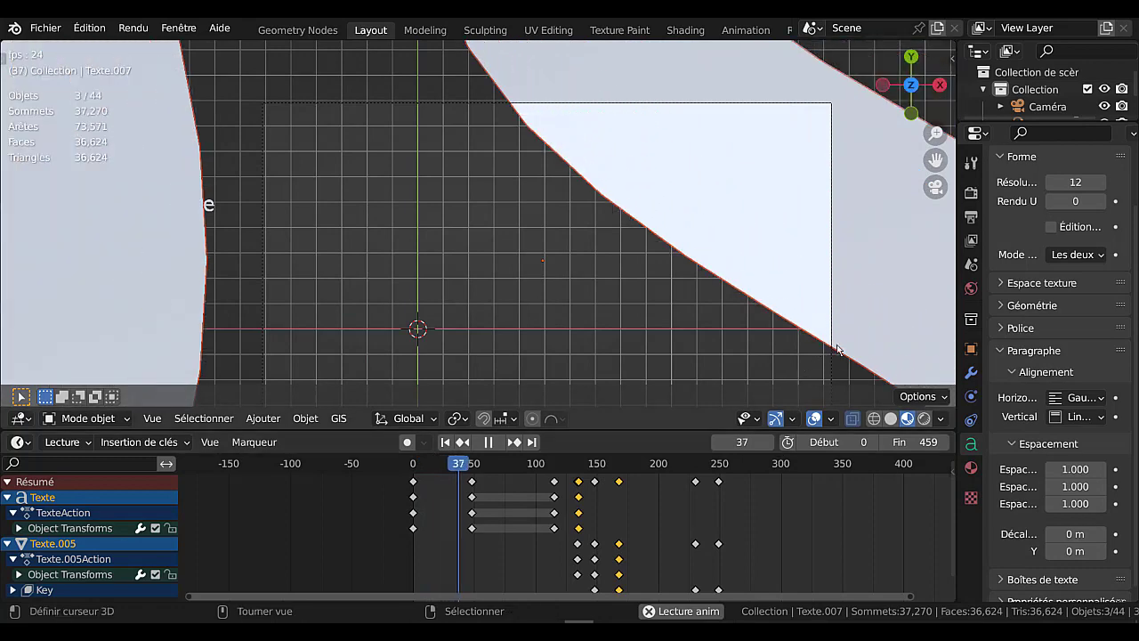
# - Stop the playback with everything deselected, and set the camera's passepartout opacity to 1.00
pyautogui.click(861, 341)
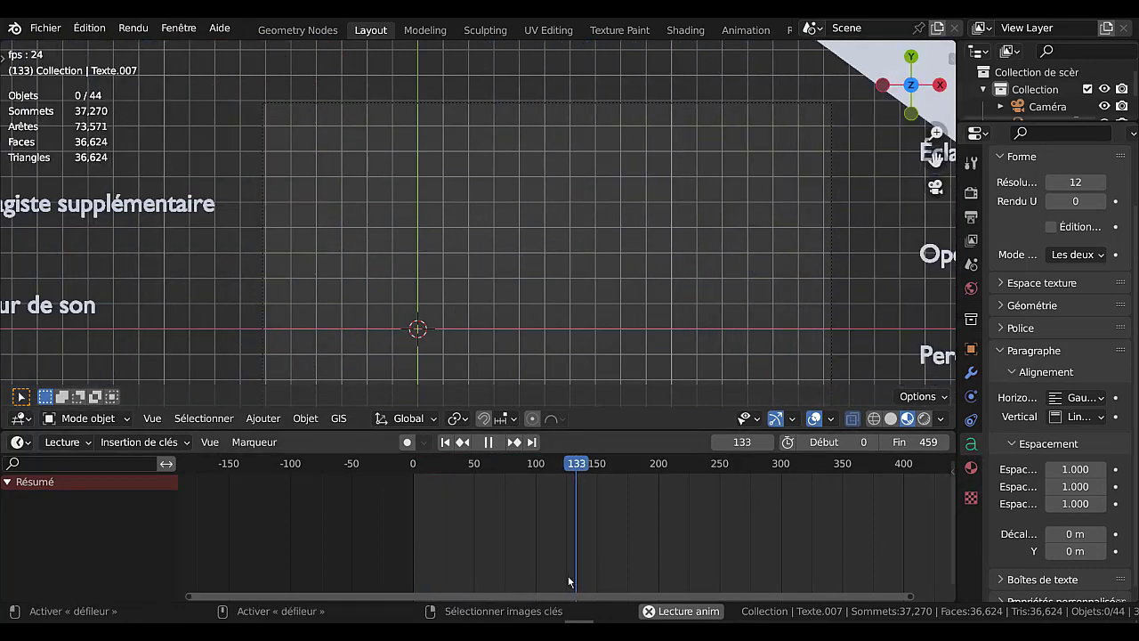
pyautogui.click(491, 443)
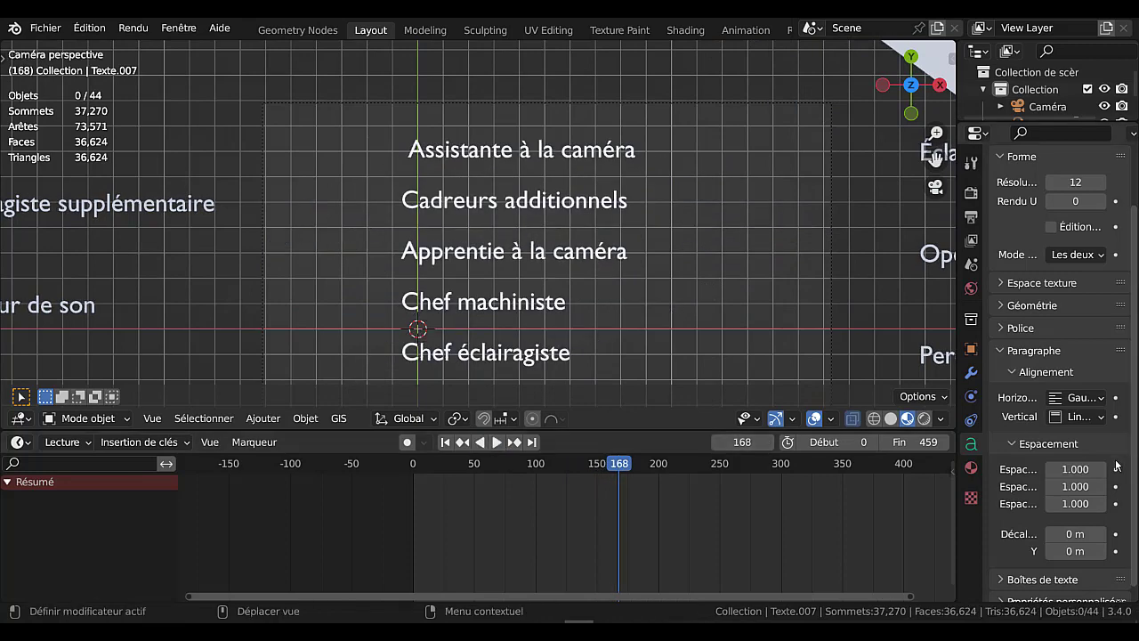
pyautogui.scroll(2, 1033, 454)
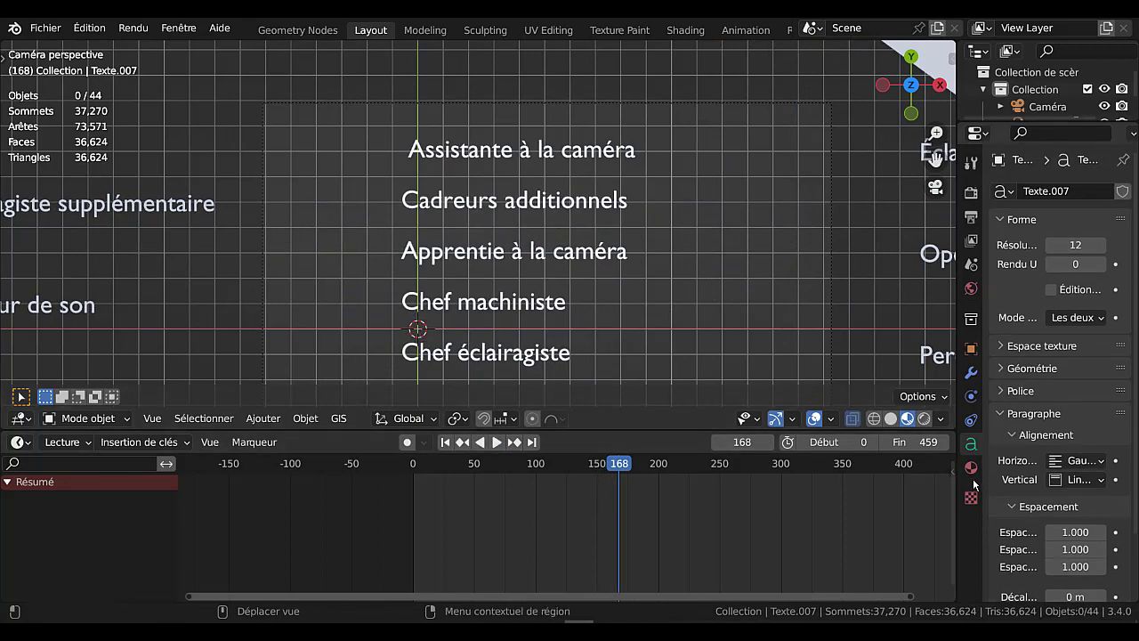
pyautogui.click(1035, 108)
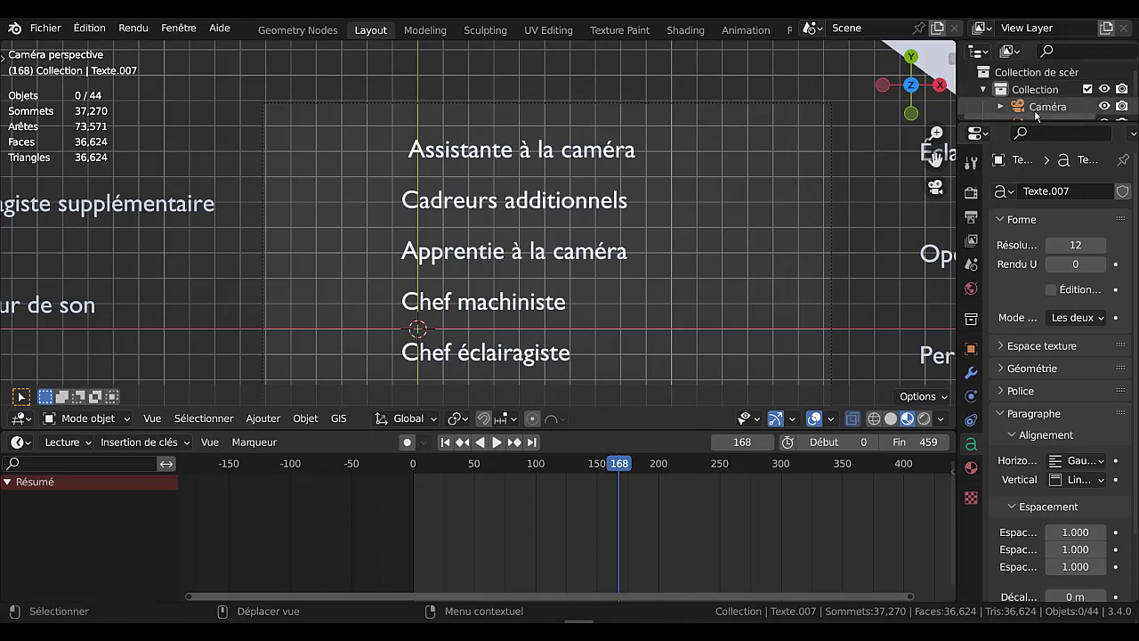
pyautogui.scroll(-3, 993, 470)
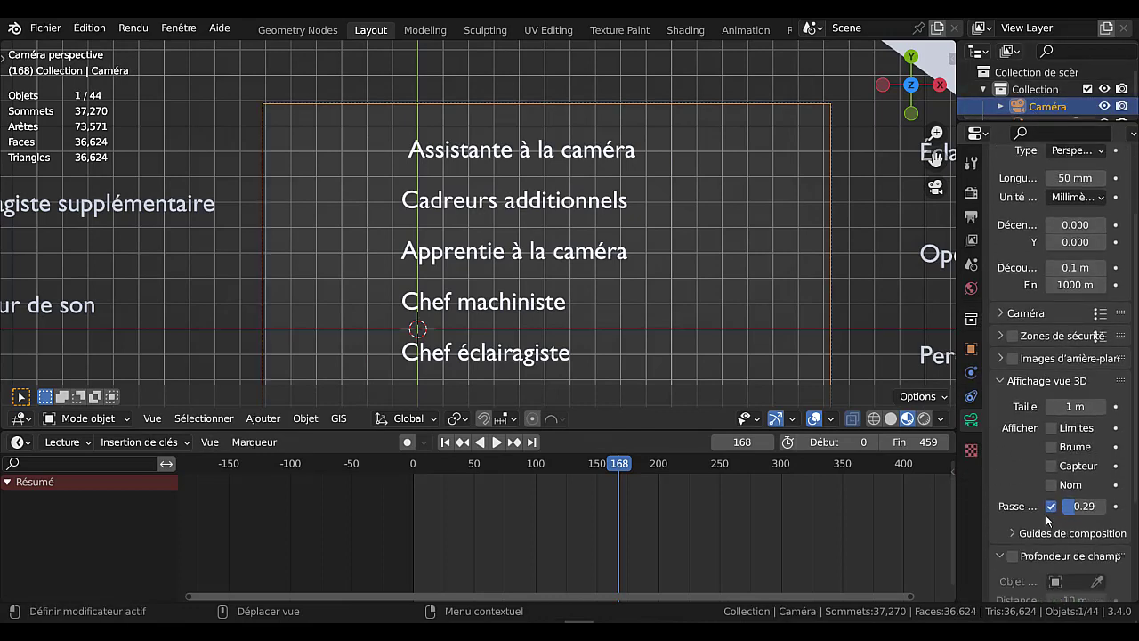
pyautogui.moveTo(1072, 506); pyautogui.dragTo(1106, 506)
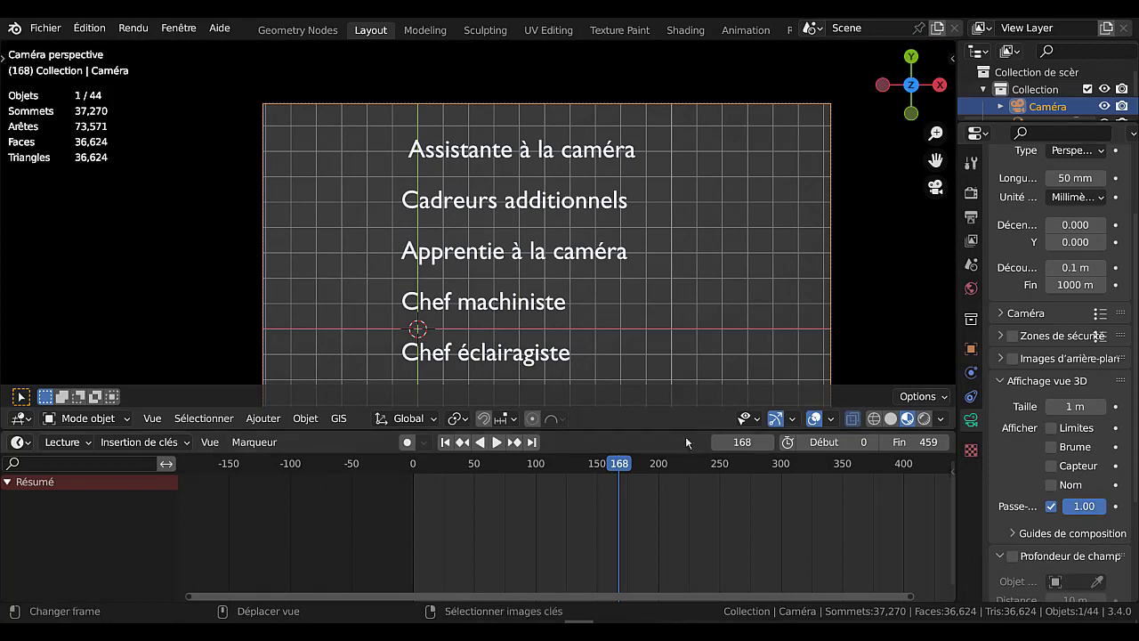
# - Enlarge the 3D view around the camera frame and replay the whole animation from frame 0 until the last lines have entered
pyautogui.moveTo(680, 429); pyautogui.dragTo(680, 490)
pyautogui.scroll(-2, 654, 383)
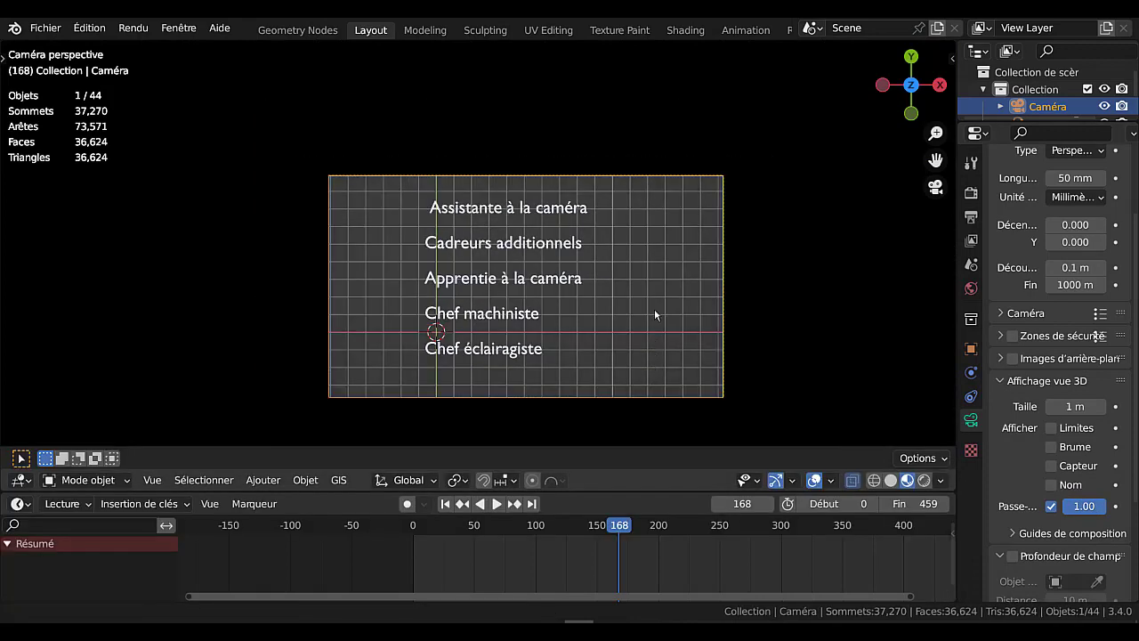
pyautogui.keyDown('shift'); pyautogui.moveTo(652, 366); pyautogui.dragTo(655, 310, button='middle'); pyautogui.keyUp('shift')
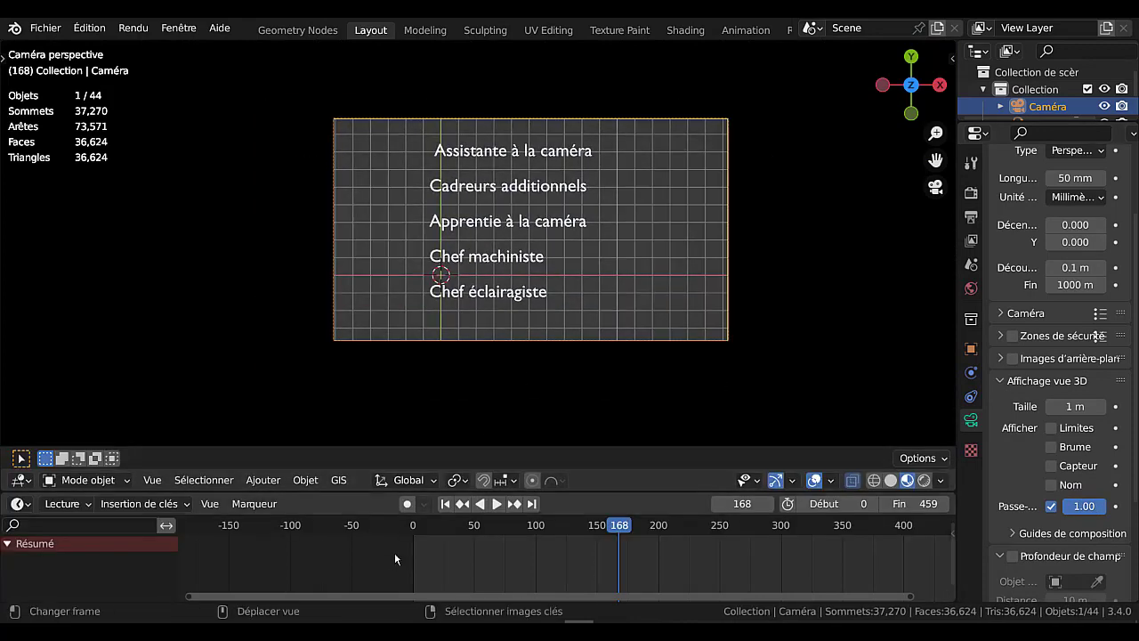
pyautogui.click(411, 529)
pyautogui.click(496, 503)
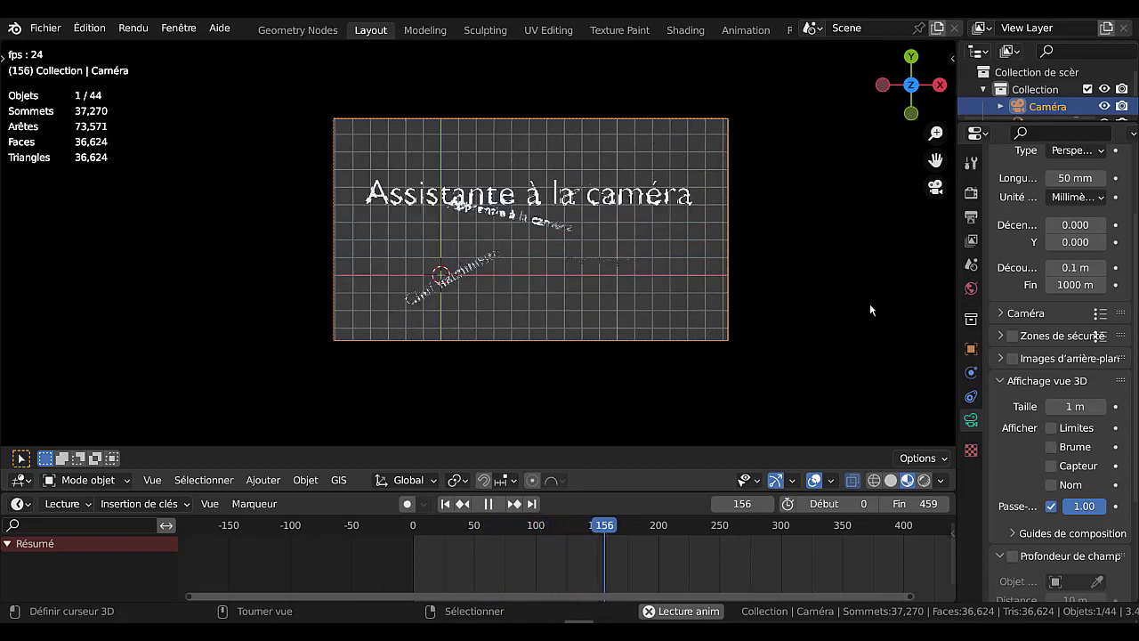
pyautogui.scroll(3, 872, 305)
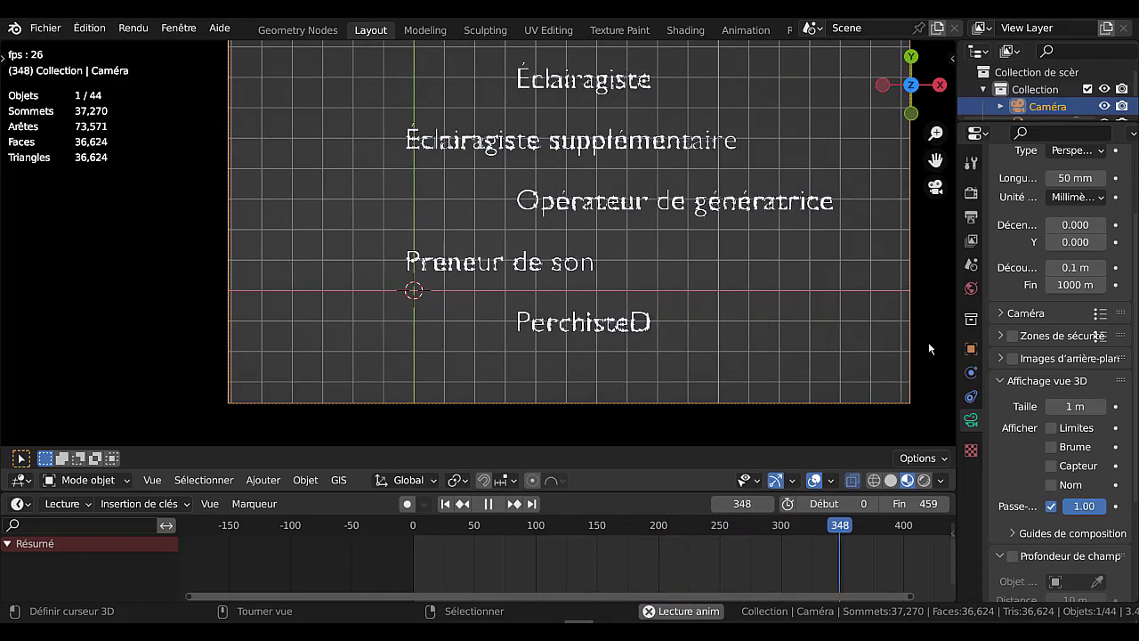
pyautogui.press('space')
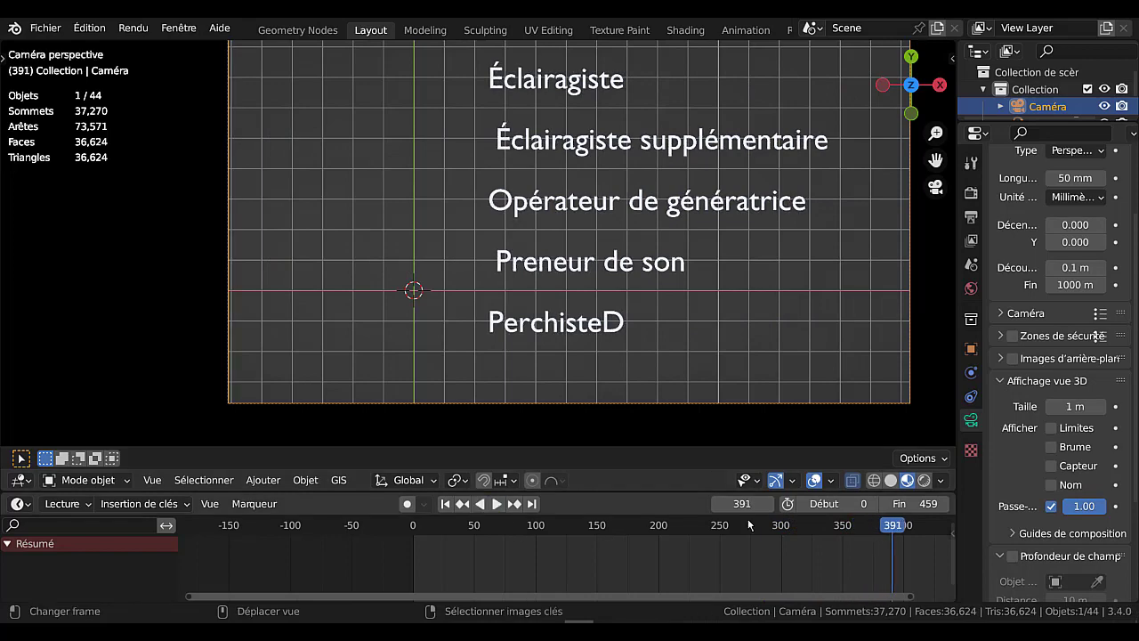
# - Select the five lines from Éclairagiste to PerchisteD and move their entry keyframes earlier, starting just before frame 250
pyautogui.moveTo(891, 527); pyautogui.dragTo(807, 545)
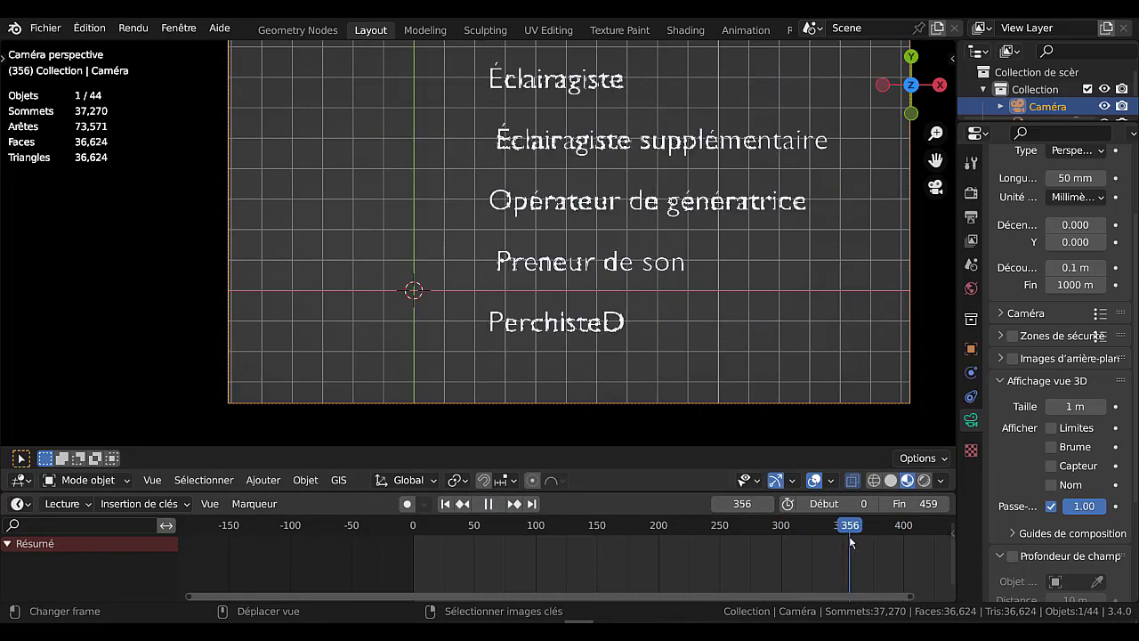
pyautogui.press('space')
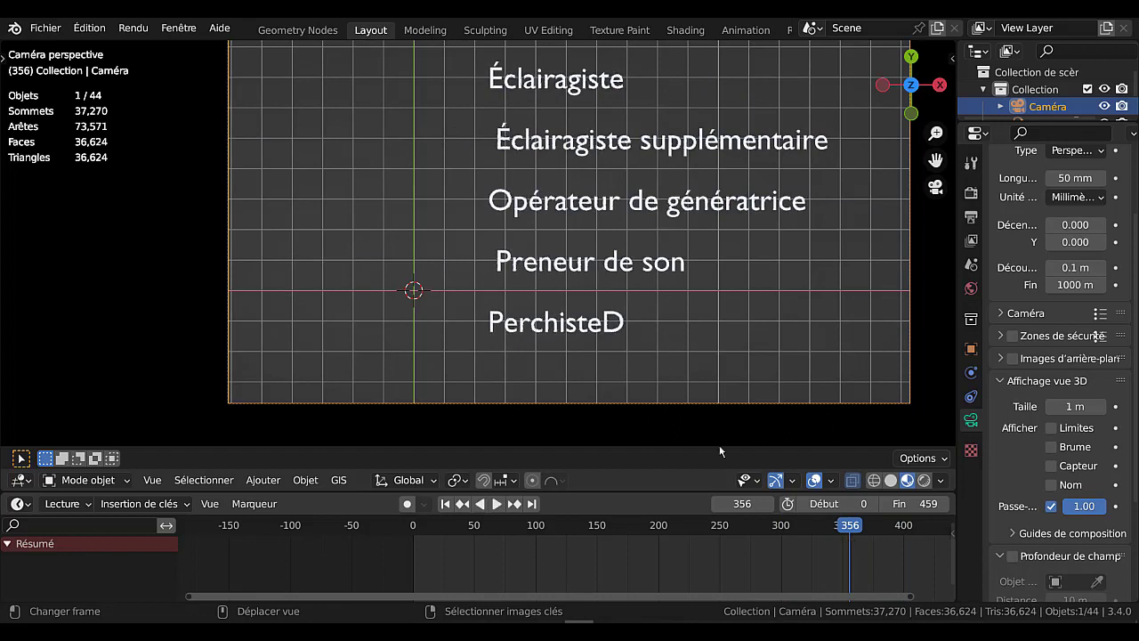
pyautogui.keyDown('shift'); pyautogui.click(575, 328); pyautogui.keyUp('shift')
pyautogui.keyDown('shift'); pyautogui.click(592, 264); pyautogui.keyUp('shift')
pyautogui.keyDown('shift'); pyautogui.click(604, 201); pyautogui.keyUp('shift')
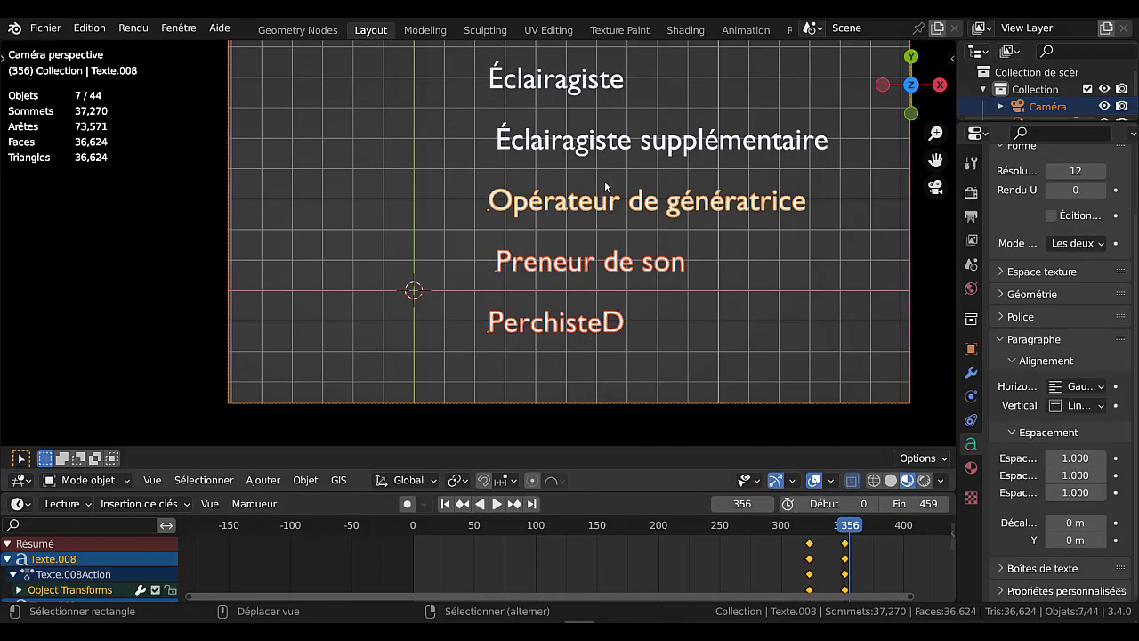
pyautogui.keyDown('shift'); pyautogui.click(604, 149); pyautogui.keyUp('shift')
pyautogui.keyDown('shift'); pyautogui.click(556, 80); pyautogui.keyUp('shift')
pyautogui.scroll(-1, 837, 579)
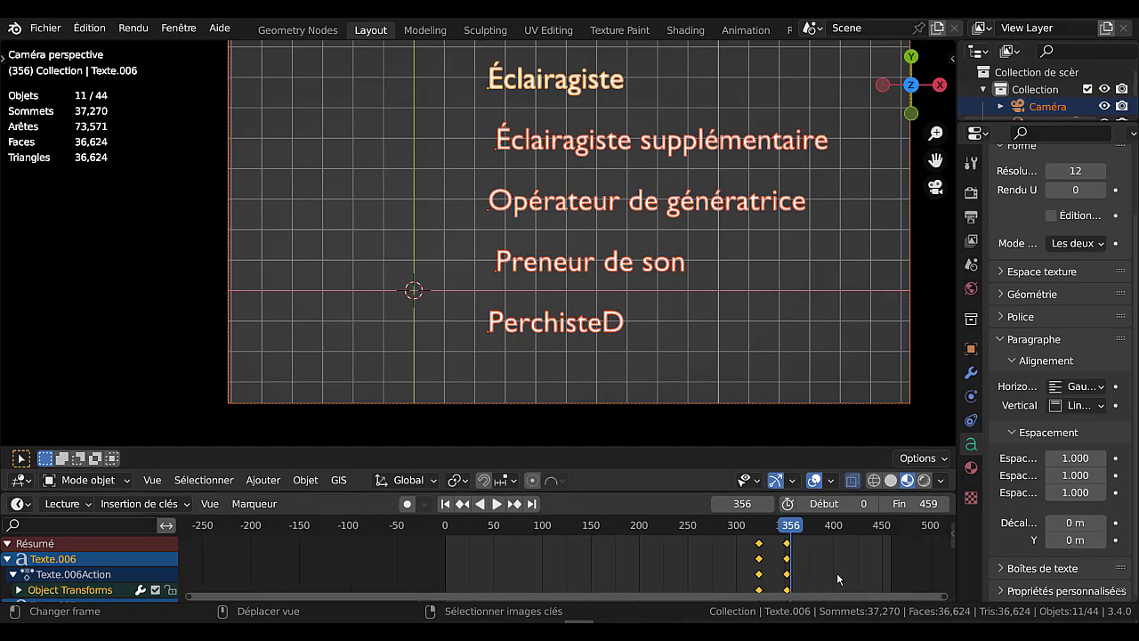
pyautogui.press('g')
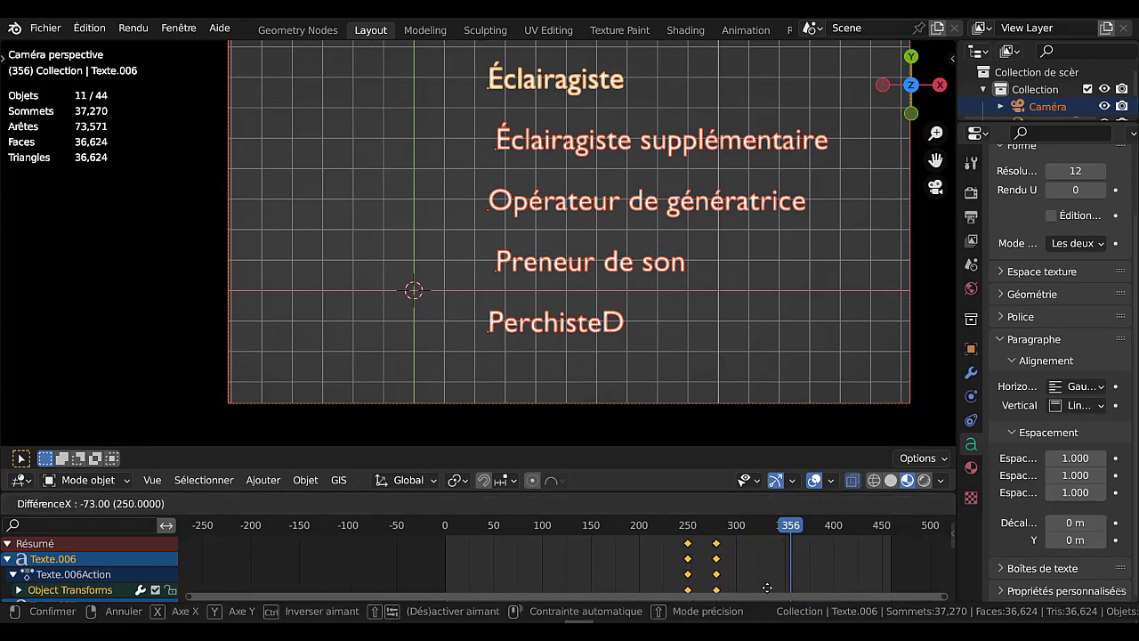
pyautogui.click(672, 555)
# - Replay the animation from frame 179 to check the earlier entry of the second group of lines
pyautogui.click(618, 524)
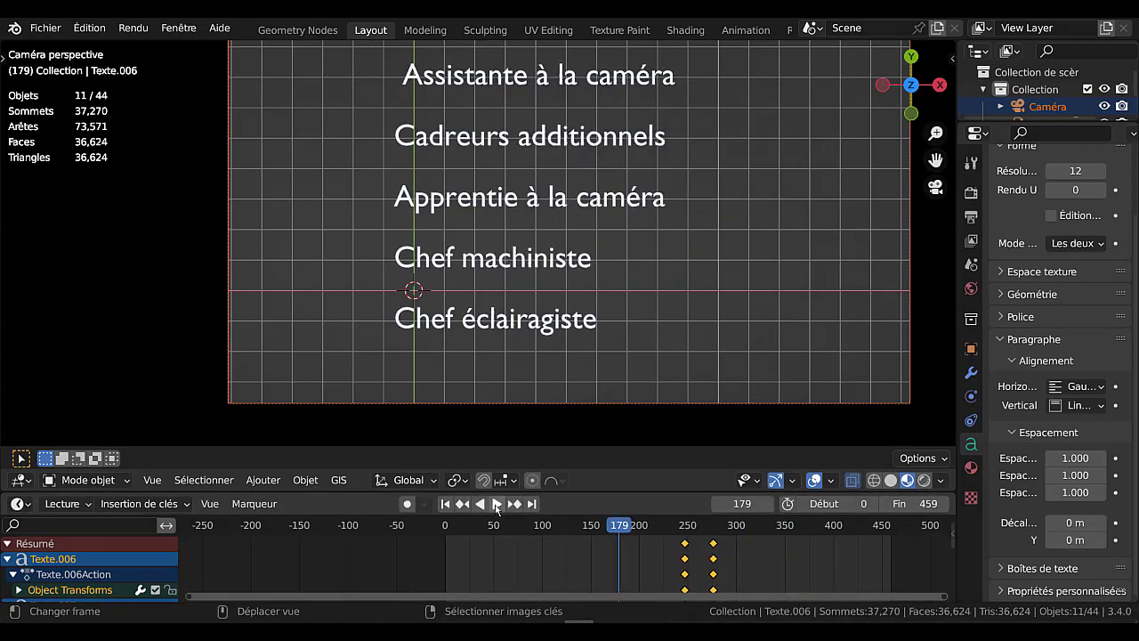
pyautogui.click(497, 503)
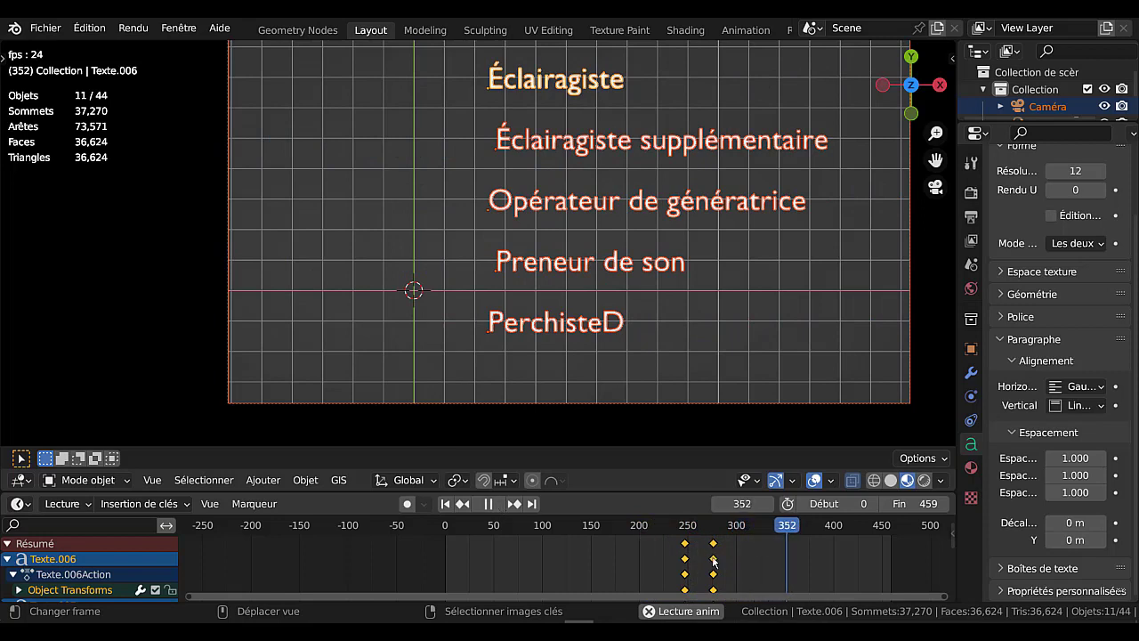
pyautogui.press('space')
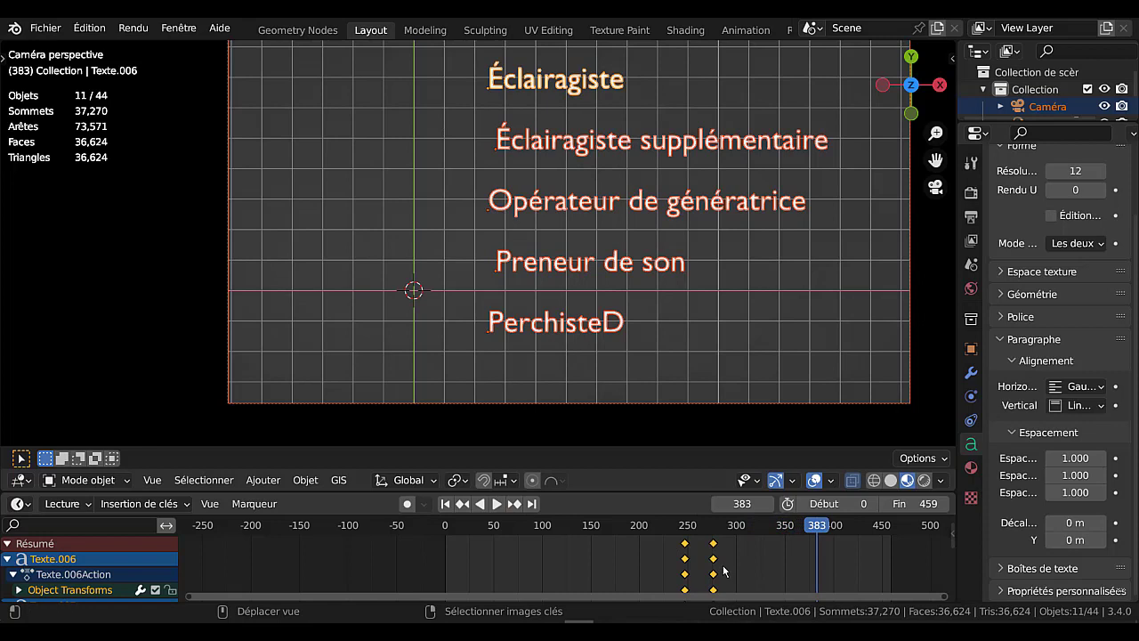
# - Duplicate the five lines' entry keyframes, reverse their order by negative scaling, and place them between about frames 353 and 383 as an exit
pyautogui.hotkey('shift', 'd')
pyautogui.click(821, 530)
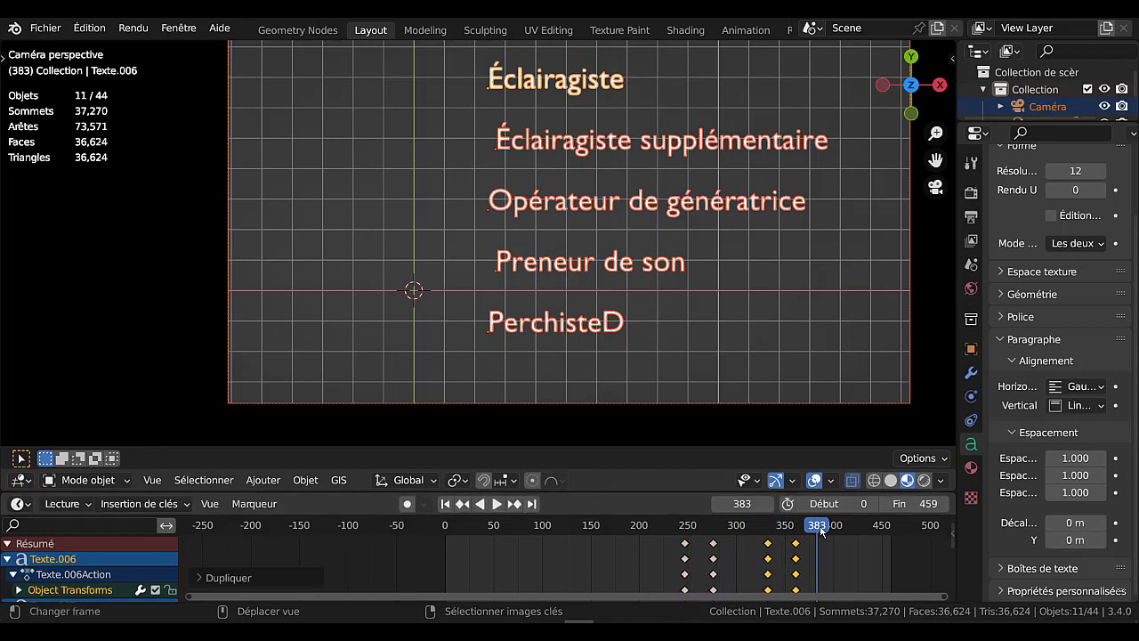
pyautogui.moveTo(820, 530); pyautogui.dragTo(757, 530)
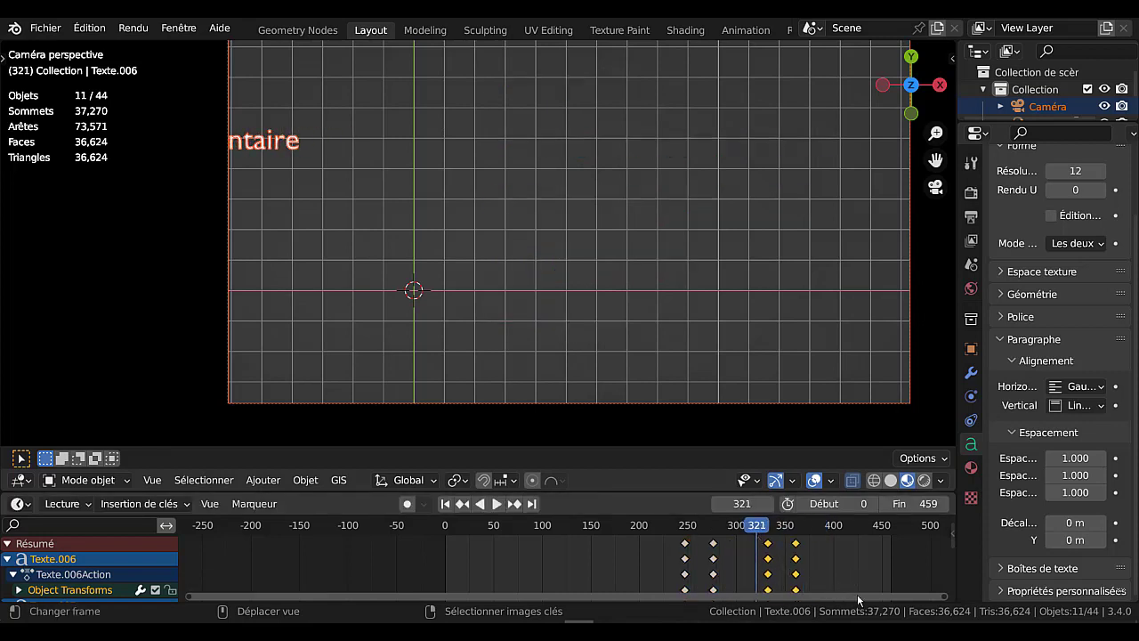
pyautogui.press('s')
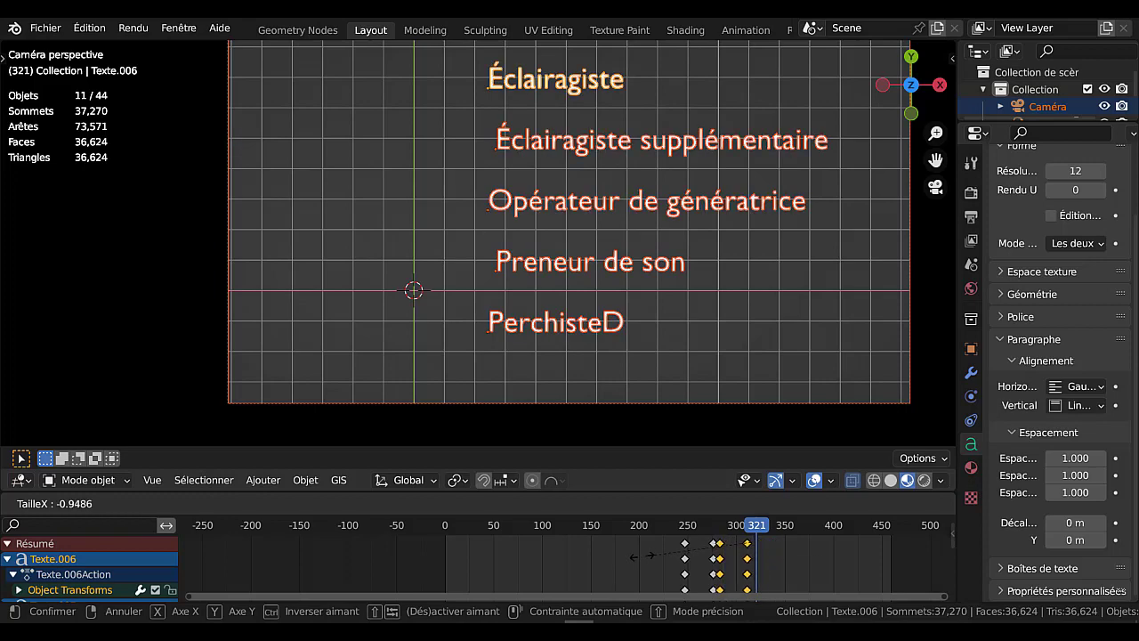
pyautogui.click(638, 557)
pyautogui.press('g')
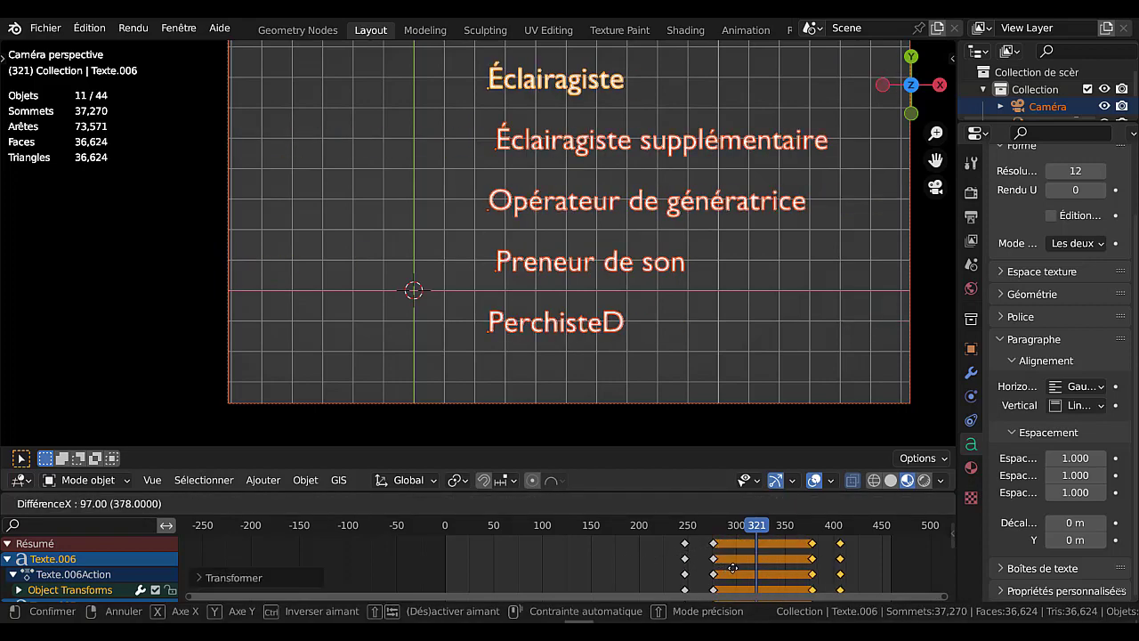
pyautogui.click(711, 571)
# - Replay the animation from frame 205 to check the exit, and set the current frame to 366
pyautogui.click(643, 554)
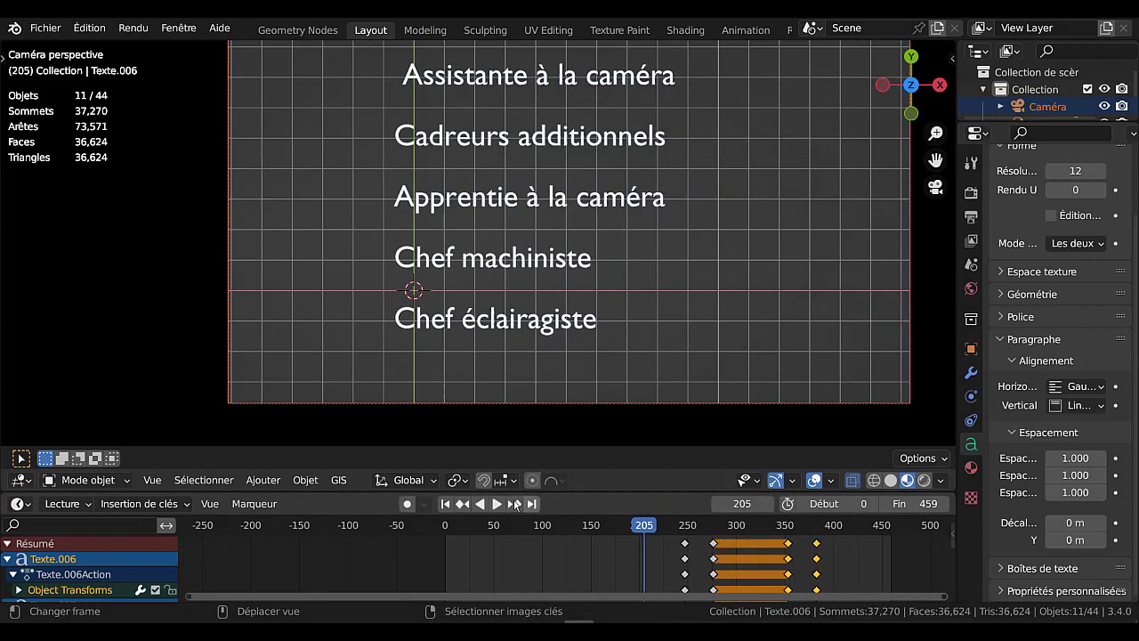
pyautogui.click(496, 504)
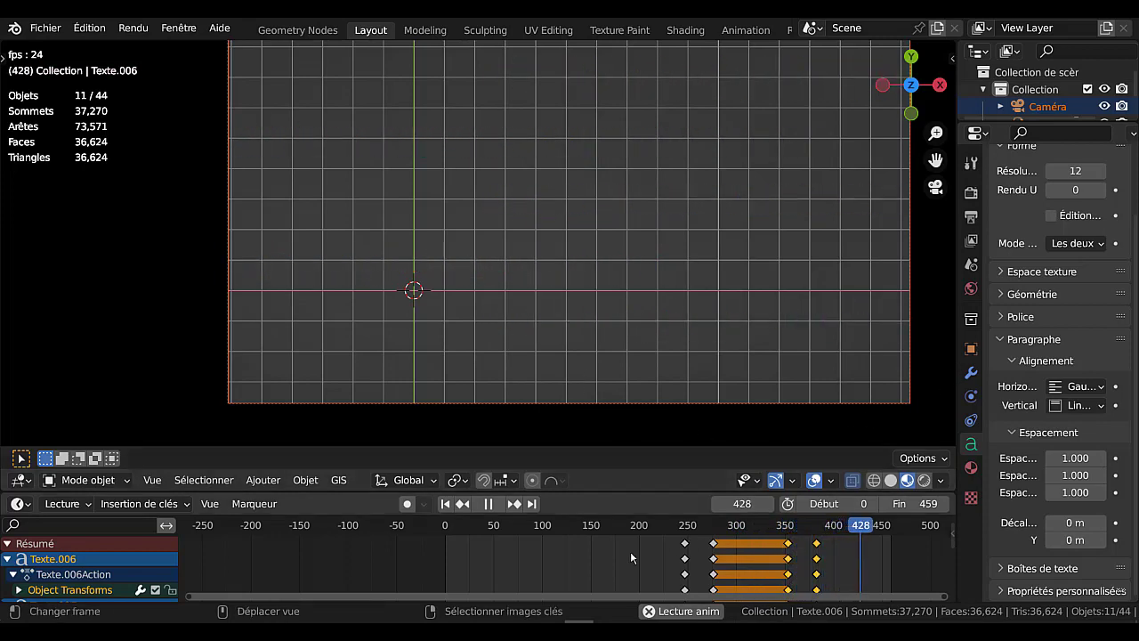
pyautogui.press('space')
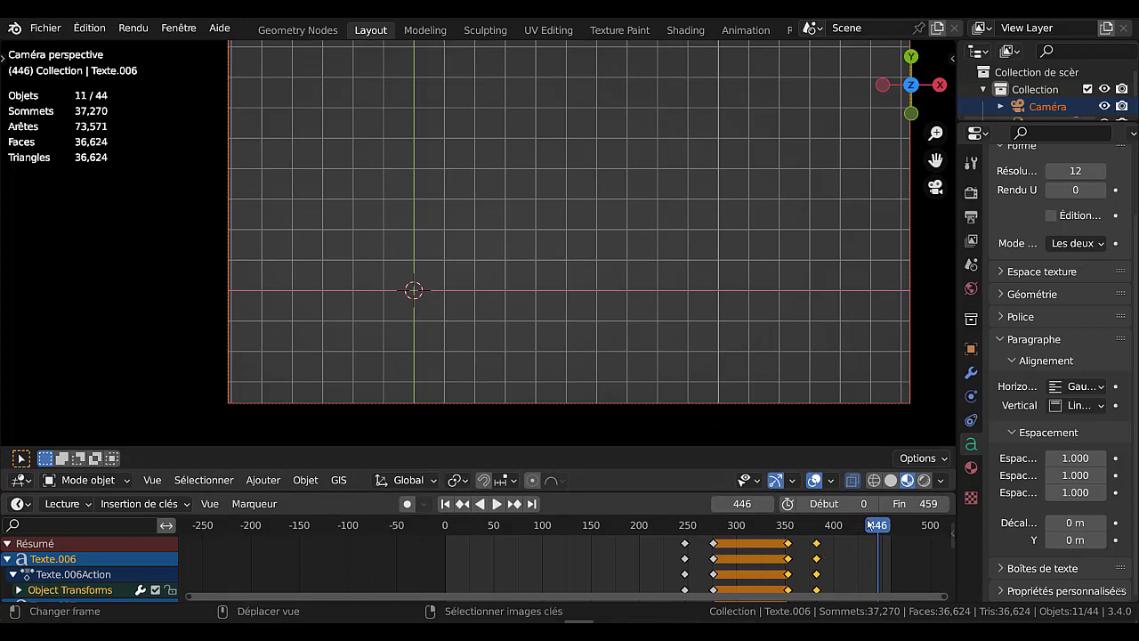
pyautogui.moveTo(878, 525); pyautogui.dragTo(802, 527)
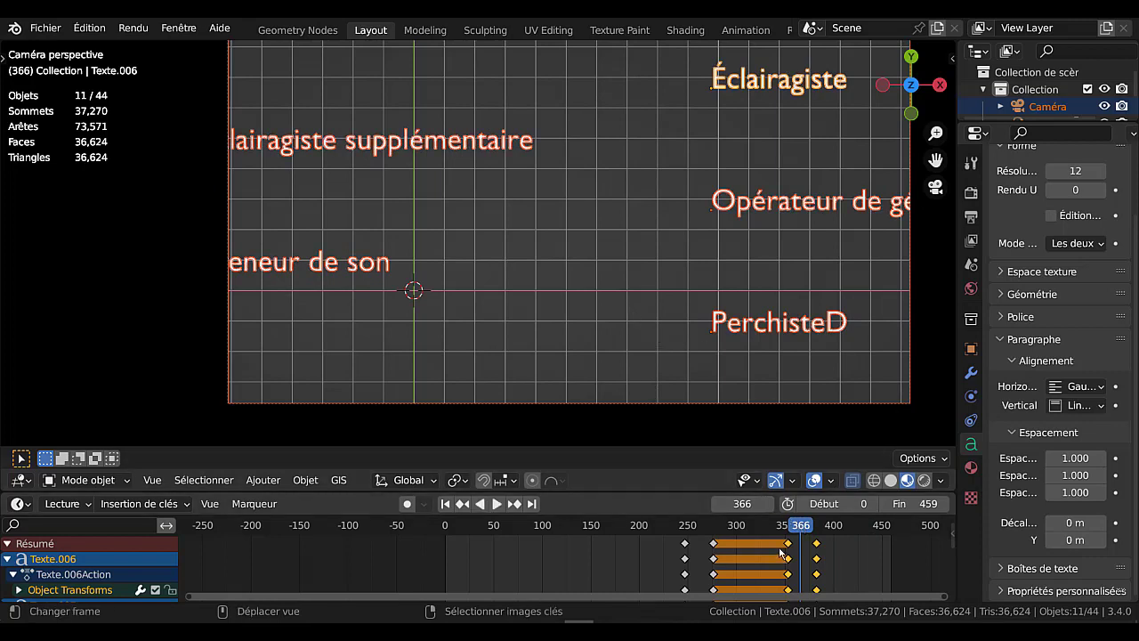
pyautogui.scroll(-3, 638, 383)
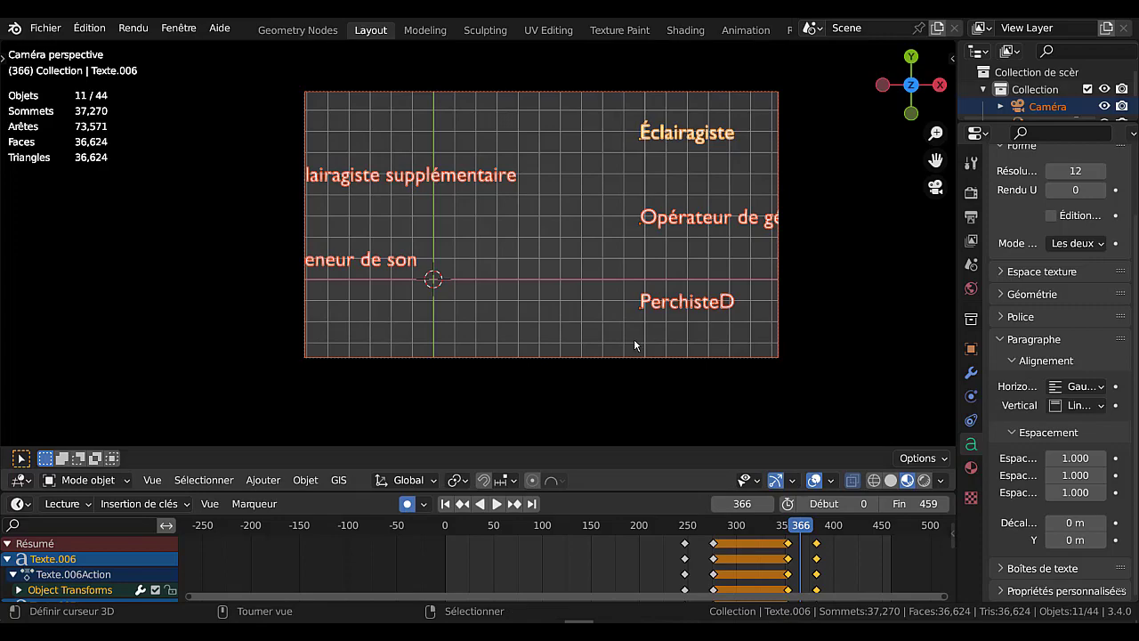
pyautogui.press('r')
pyautogui.press('y')
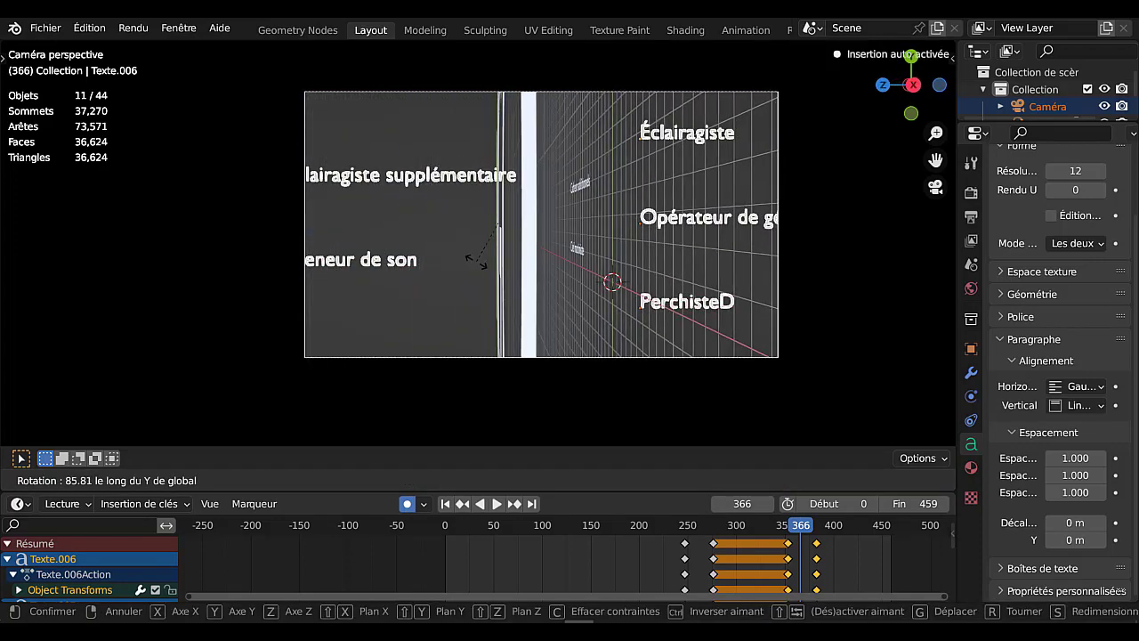
pyautogui.click(622, 282)
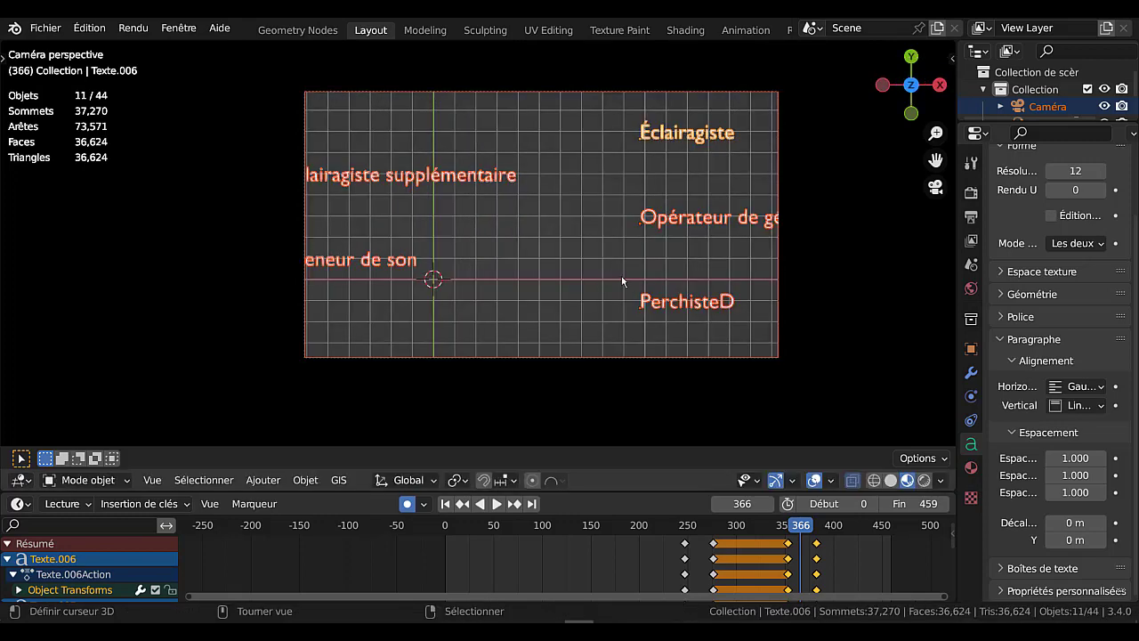
# - Select only the five text lines without the camera and rotate them about global Y until mirrored, with automatic keyframing on at frame 366
pyautogui.click(688, 306)
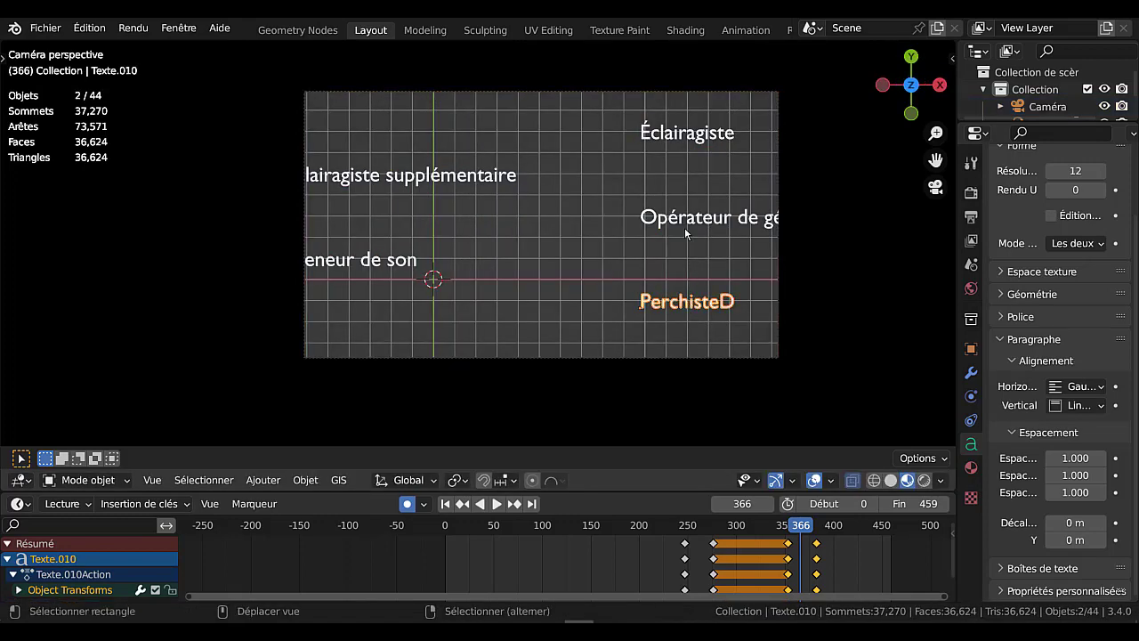
pyautogui.keyDown('shift'); pyautogui.click(684, 224); pyautogui.keyUp('shift')
pyautogui.keyDown('shift'); pyautogui.click(676, 134); pyautogui.keyUp('shift')
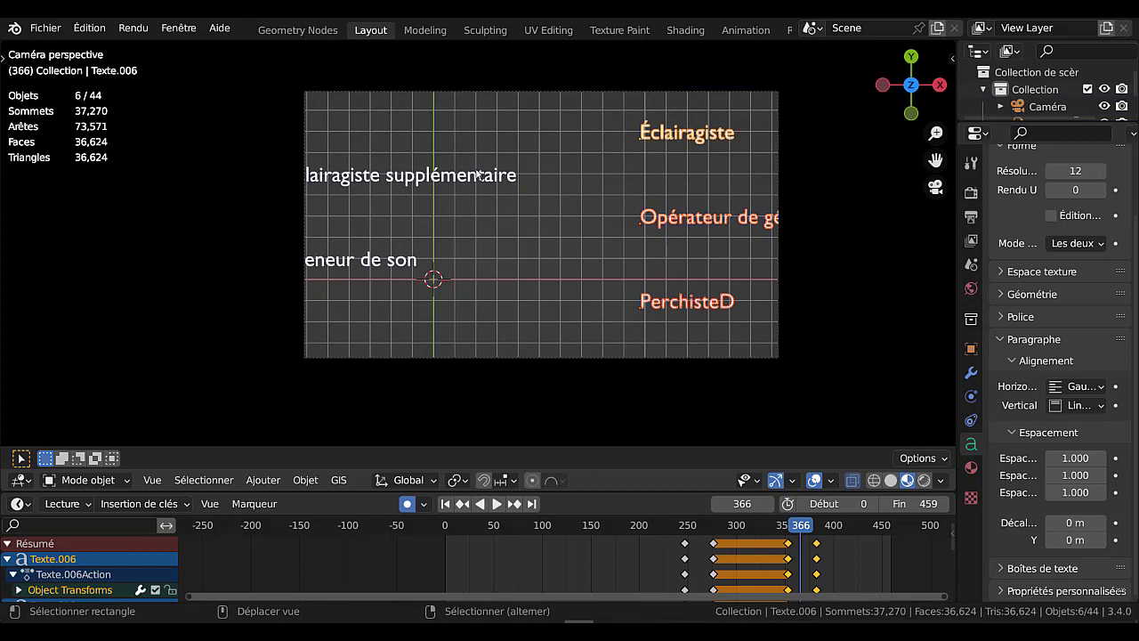
pyautogui.keyDown('shift'); pyautogui.click(479, 176); pyautogui.keyUp('shift')
pyautogui.keyDown('shift'); pyautogui.click(378, 262); pyautogui.keyUp('shift')
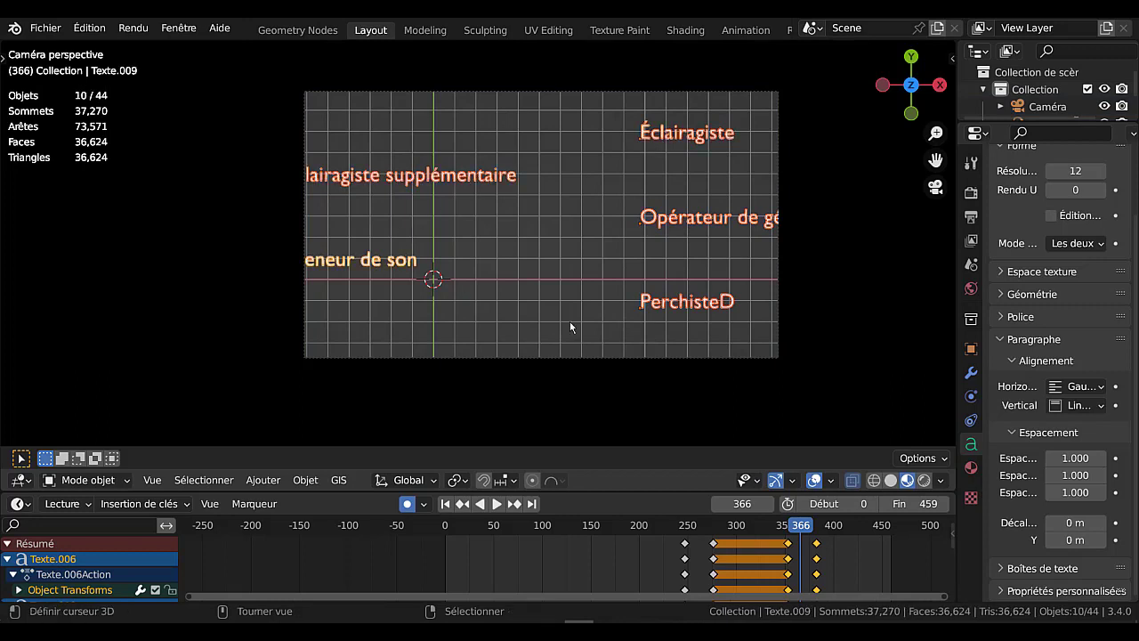
pyautogui.press('r')
pyautogui.press('y')
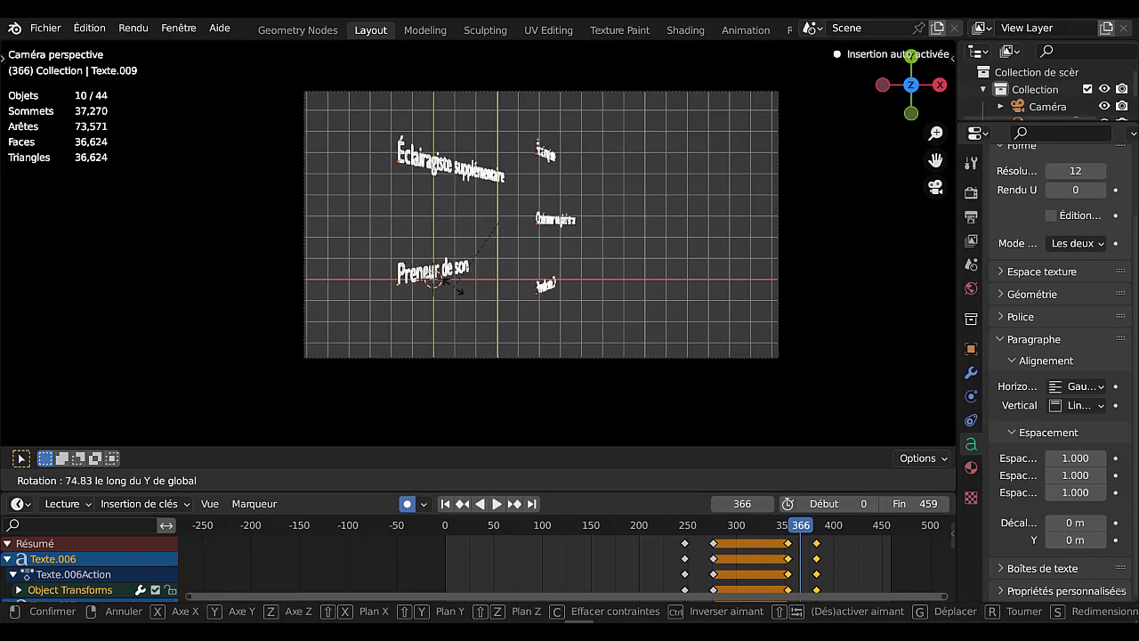
pyautogui.click(425, 221)
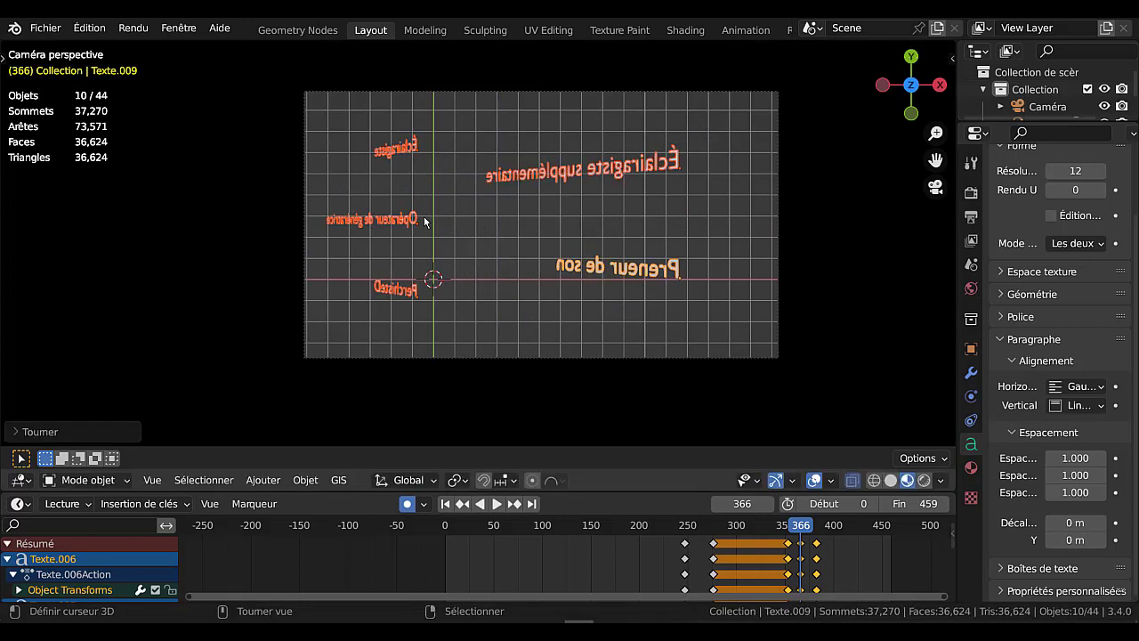
# - Replay the animation from frame 196 to check the second group's mirrored rotation on exit
pyautogui.click(635, 570)
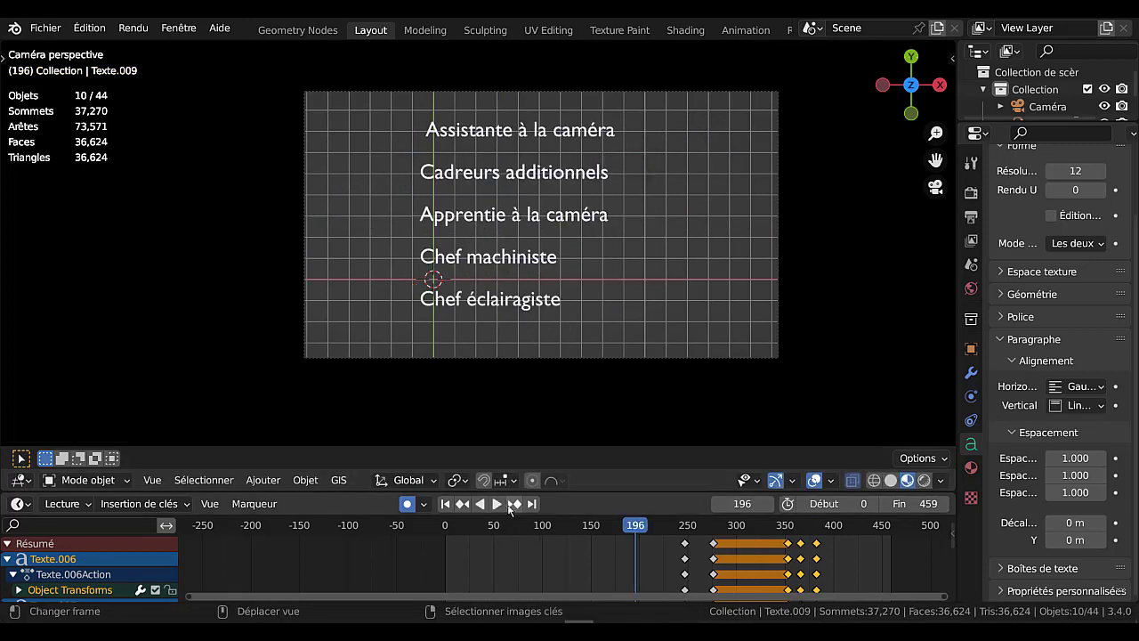
pyautogui.click(498, 504)
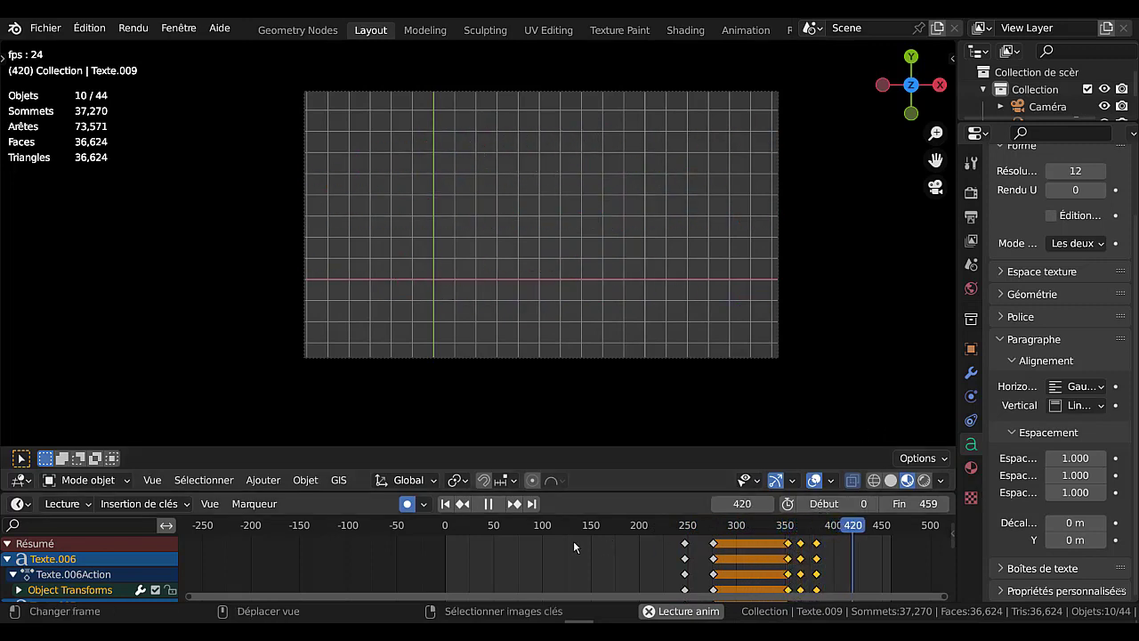
pyautogui.click(487, 505)
# - Rotate the five text lines about global Y until mirrored at frame 263, with automatic keyframing on
pyautogui.moveTo(877, 525); pyautogui.dragTo(700, 538)
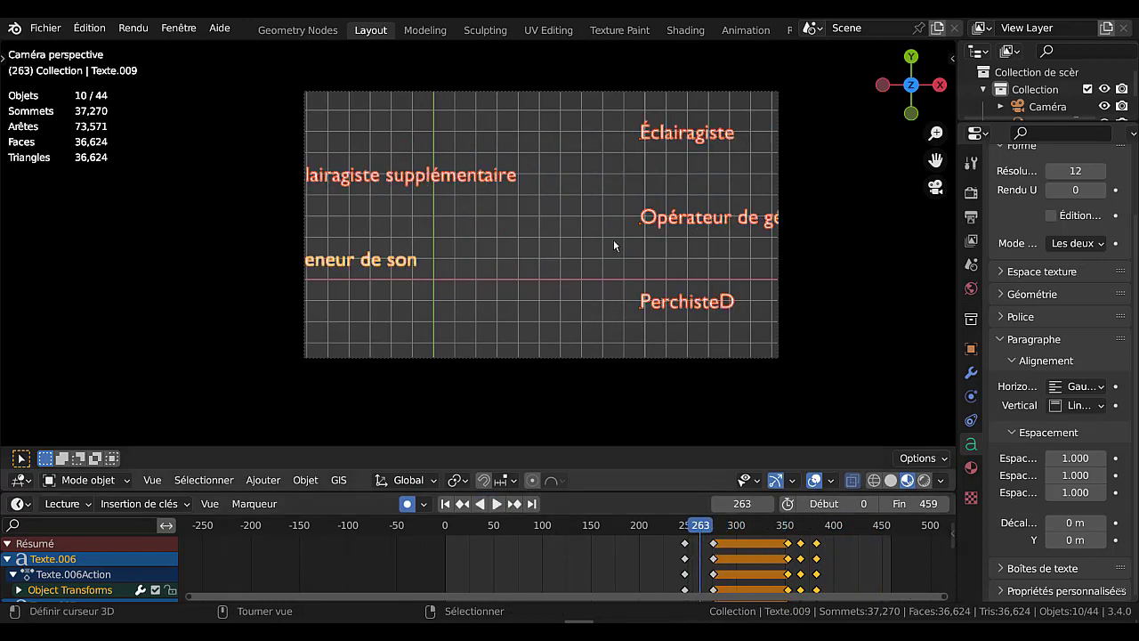
pyautogui.press('r')
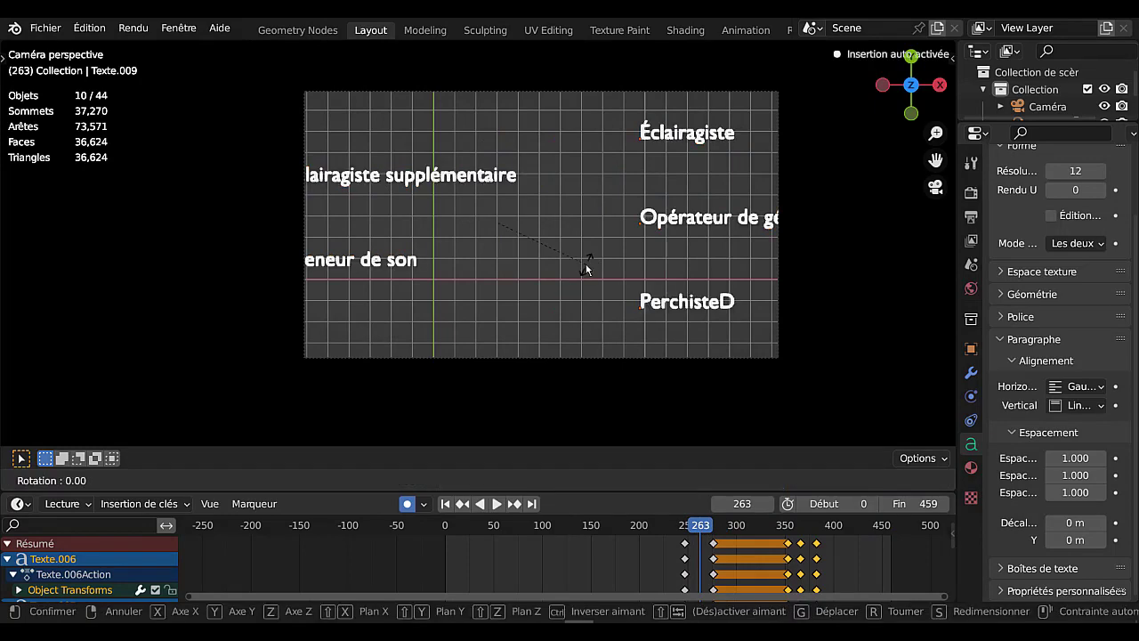
pyautogui.press('y')
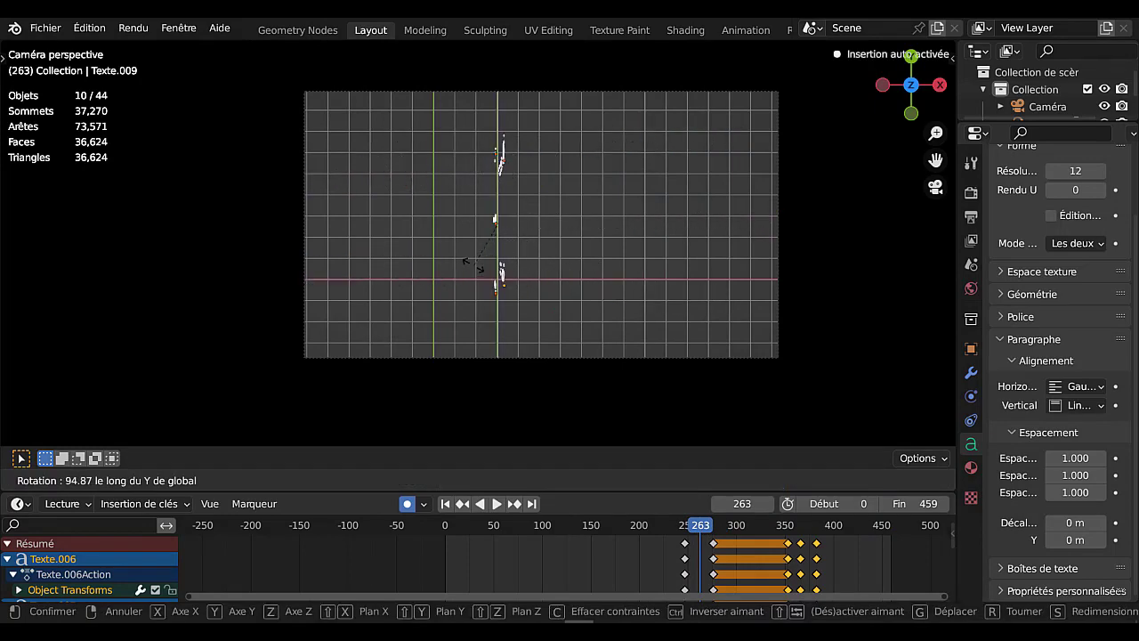
pyautogui.click(467, 263)
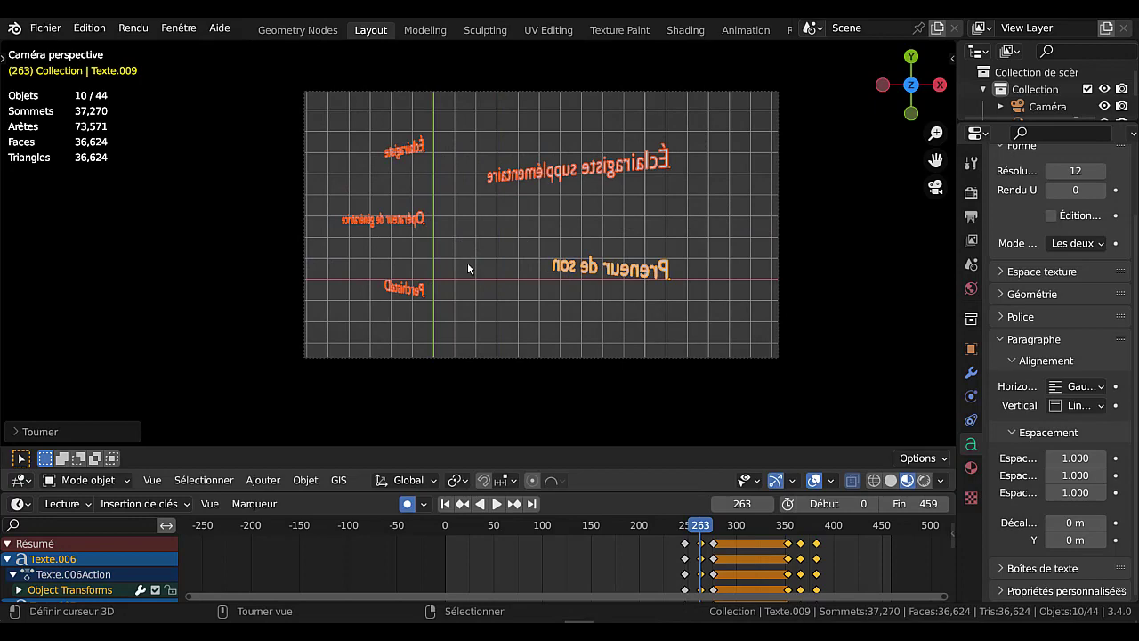
# - Replay the animation from before the second group's entry to check its rotation on entering and leaving
pyautogui.click(620, 557)
pyautogui.click(491, 503)
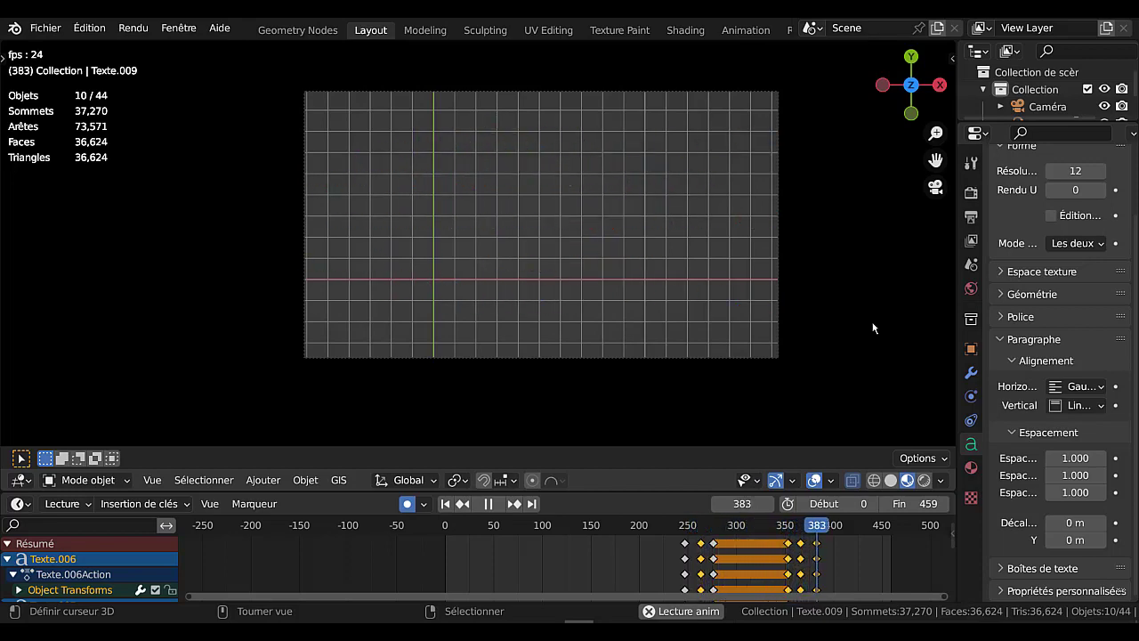
pyautogui.click(481, 504)
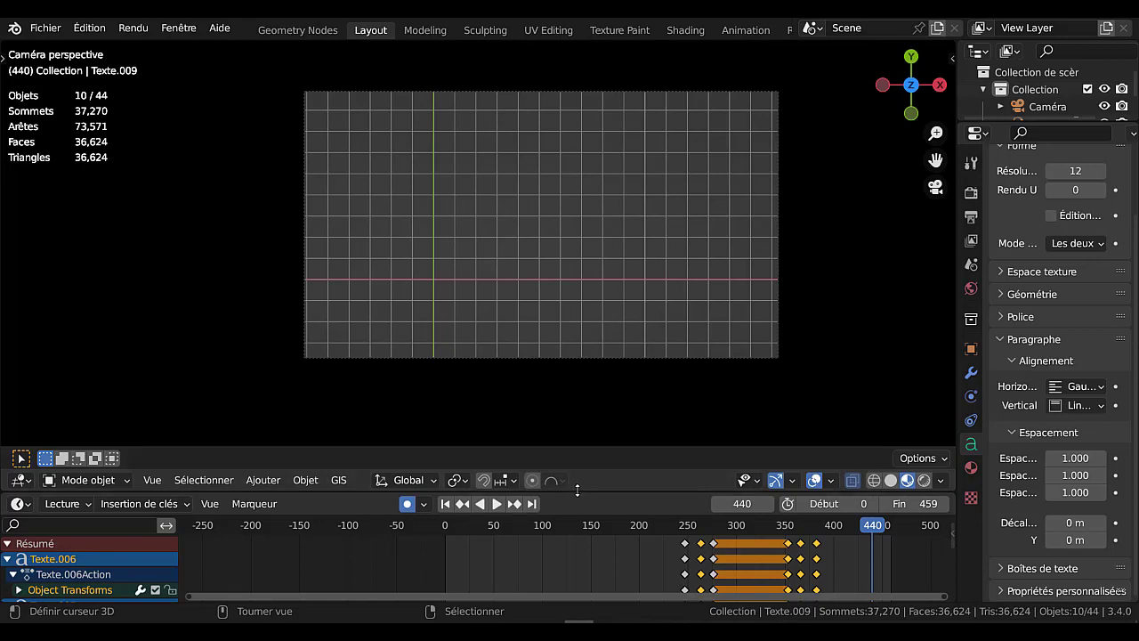
# - Enlarge the timeline area and lower the camera's passepartout opacity to 0.27
pyautogui.moveTo(578, 490)
pyautogui.mouseDown()
pyautogui.moveTo(579, 347)
pyautogui.moveTo(582, 470)
pyautogui.mouseUp()
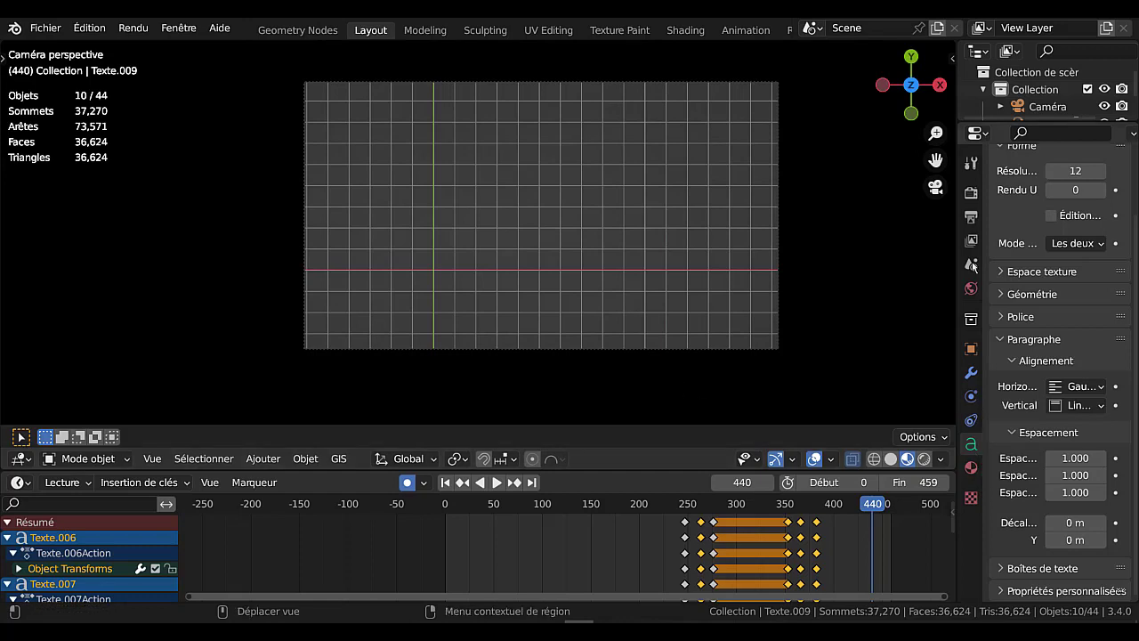
pyautogui.scroll(-5, 1030, 81)
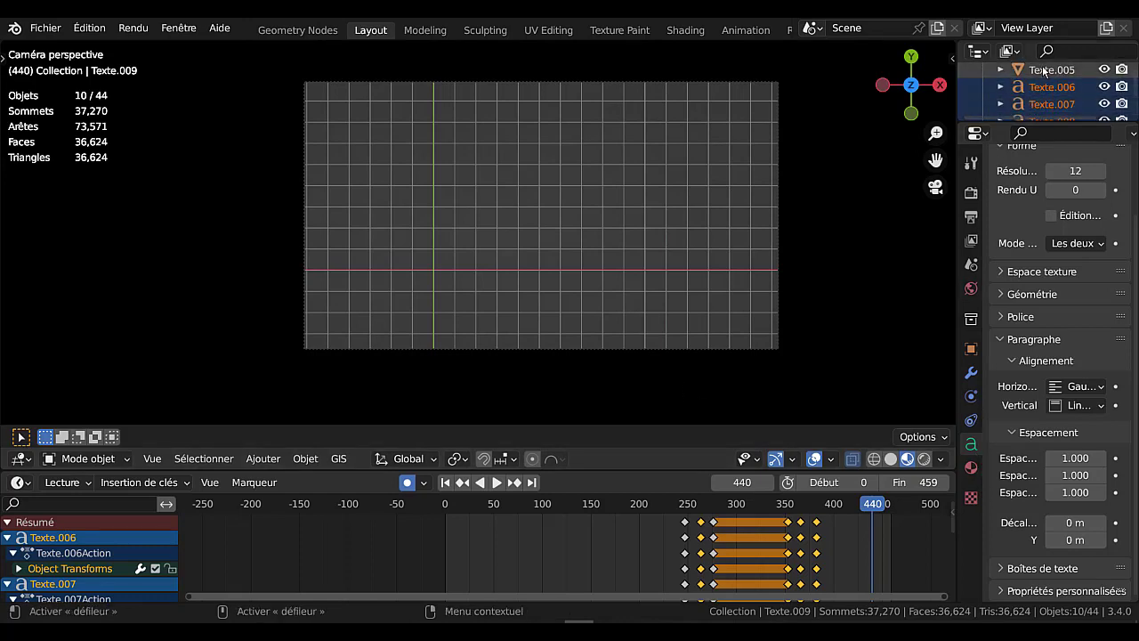
pyautogui.scroll(5, 1041, 96)
pyautogui.click(1045, 105)
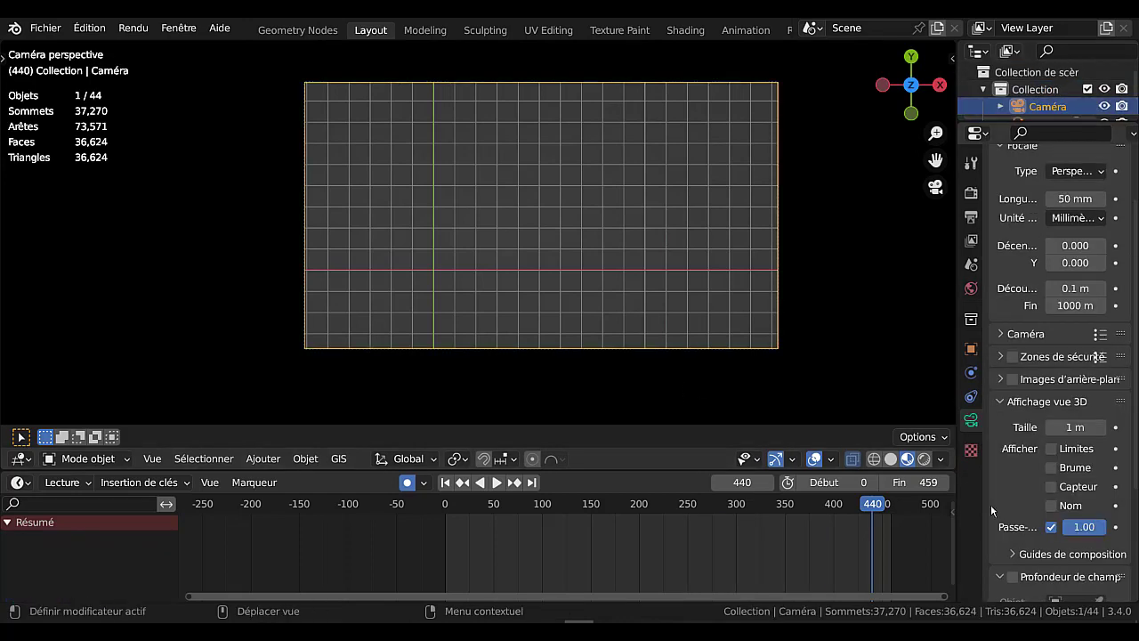
pyautogui.moveTo(1094, 528)
pyautogui.mouseDown()
pyautogui.moveTo(1053, 528)
pyautogui.moveTo(1088, 527)
pyautogui.mouseUp()
# - Select only the "Chef maquilleuse" line in the remaining credits below the camera frame, and extend the scene's end frame to 617
pyautogui.scroll(-5, 638, 308)
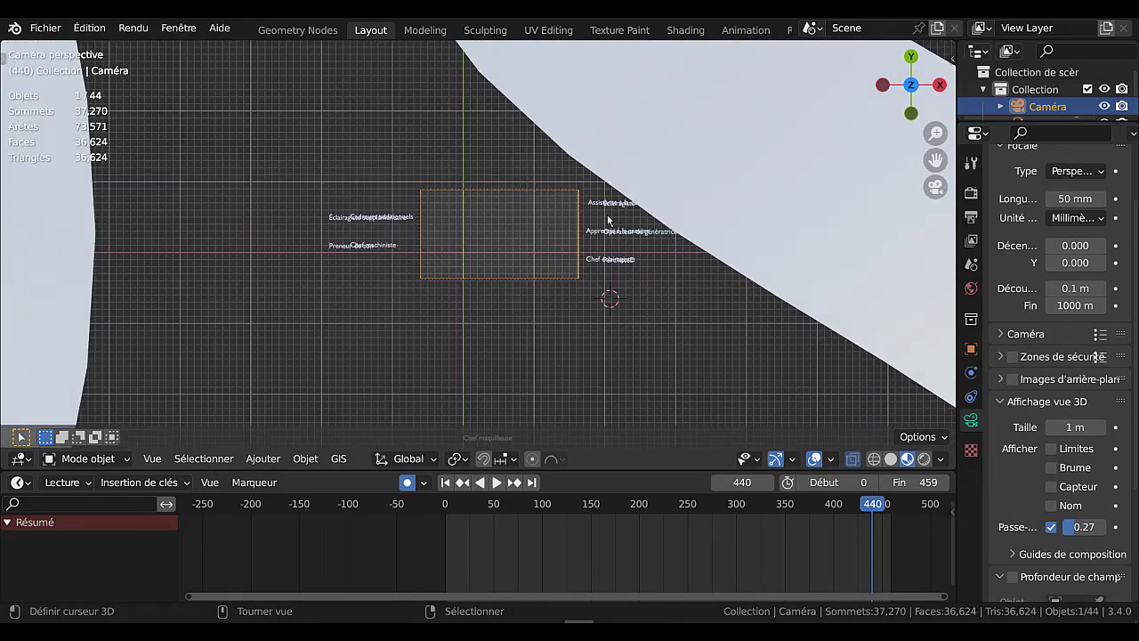
pyautogui.scroll(5, 608, 220)
pyautogui.scroll(-5, 513, 193)
pyautogui.moveTo(574, 333); pyautogui.dragTo(537, 311, button='middle')
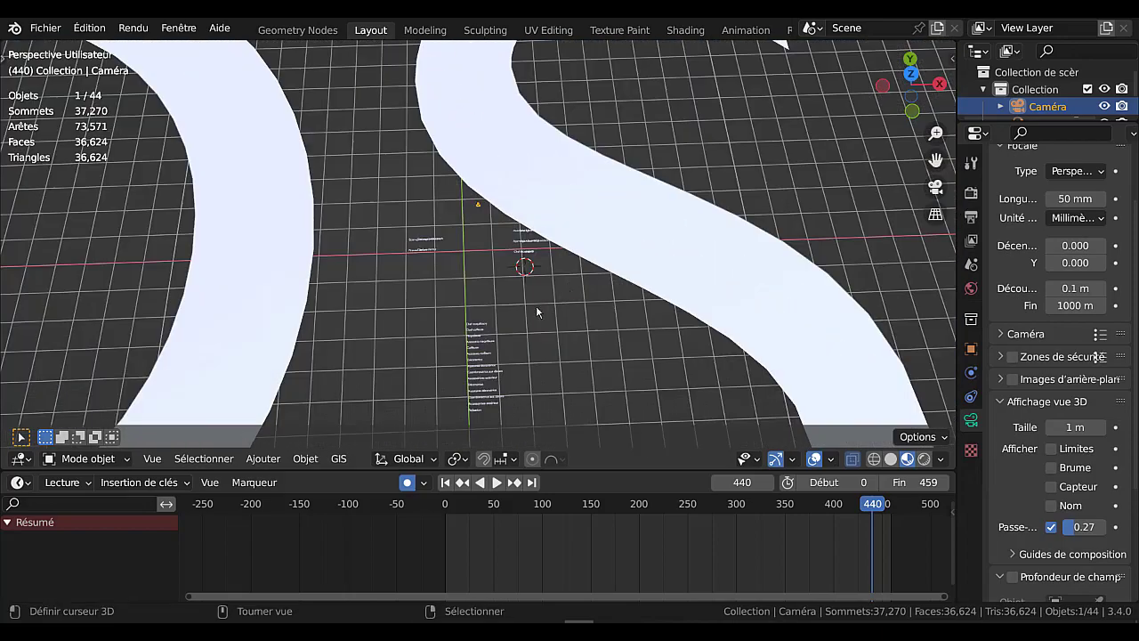
pyautogui.moveTo(531, 362); pyautogui.dragTo(524, 326, button='middle')
pyautogui.scroll(8, 524, 325)
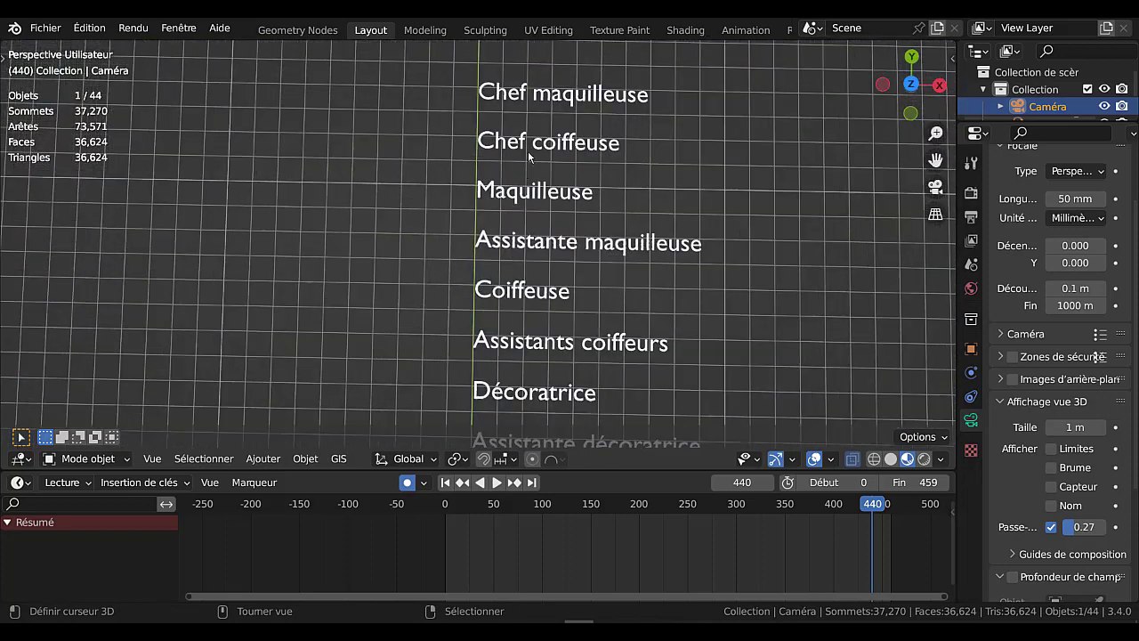
pyautogui.keyDown('shift'); pyautogui.click(540, 99); pyautogui.keyUp('shift')
pyautogui.keyDown('shift'); pyautogui.click(559, 148); pyautogui.keyUp('shift')
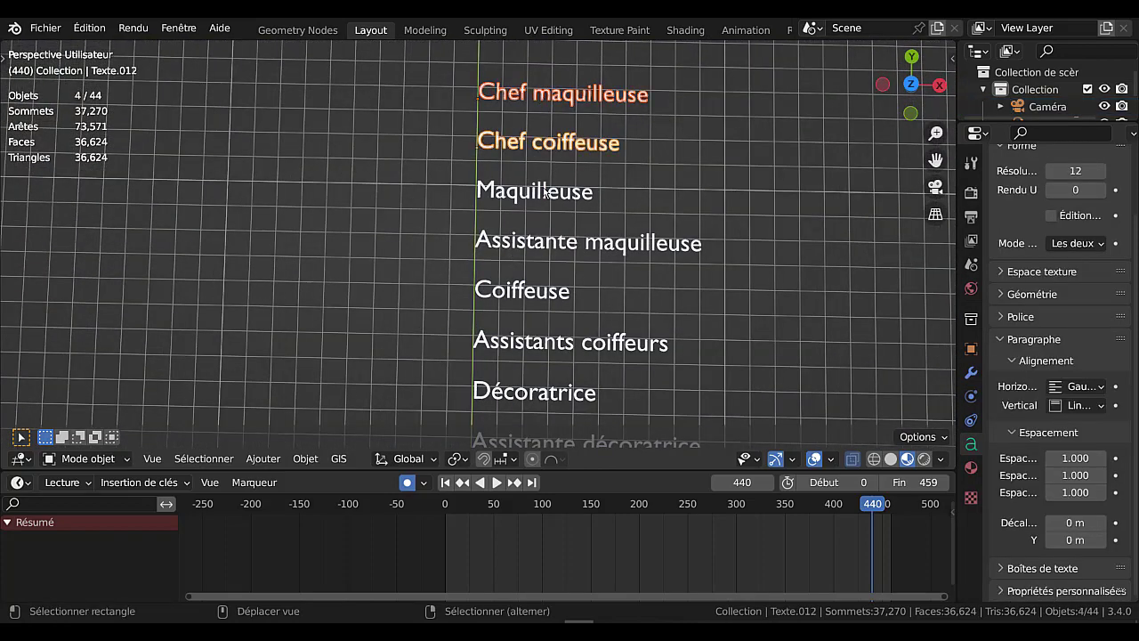
pyautogui.keyDown('shift'); pyautogui.click(539, 190); pyautogui.keyUp('shift')
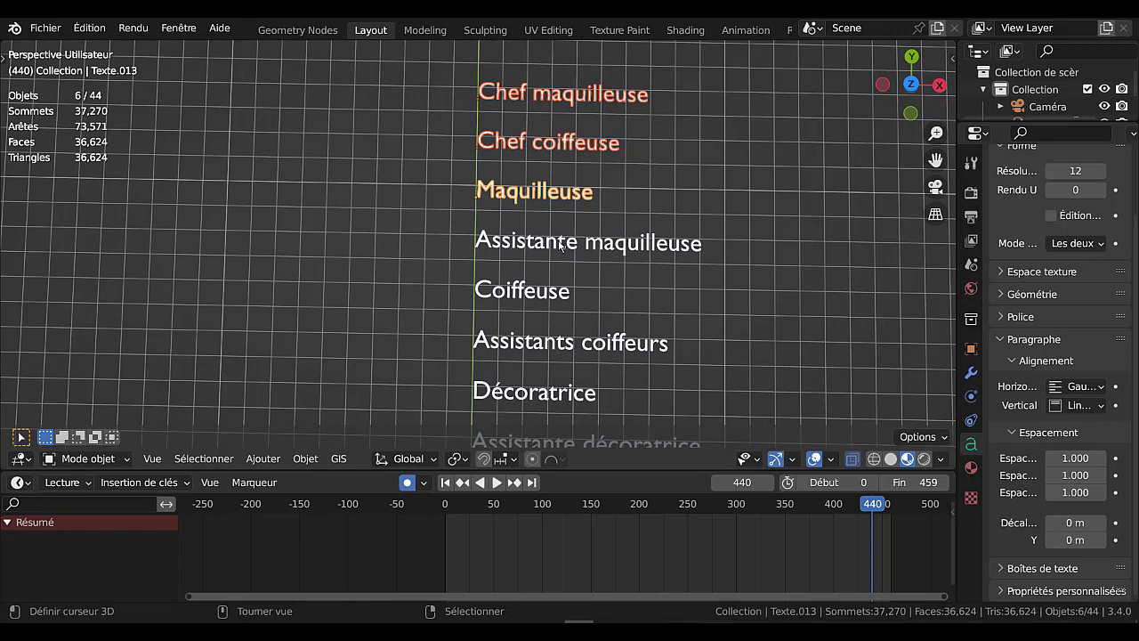
pyautogui.click(565, 109)
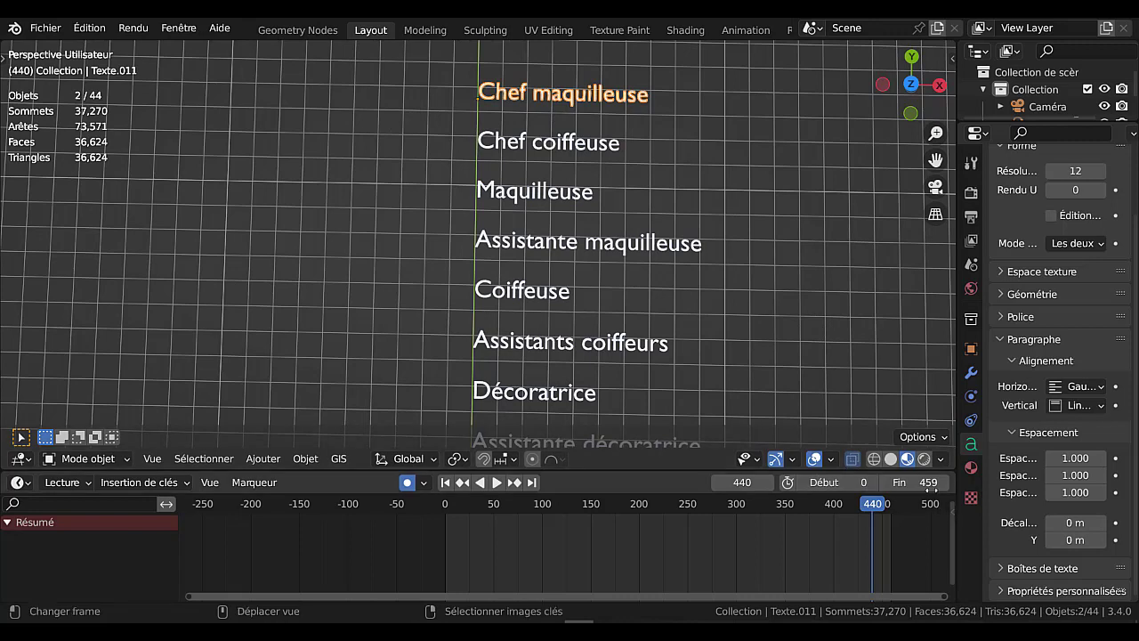
pyautogui.moveTo(927, 482); pyautogui.dragTo(1014, 483)
pyautogui.scroll(-5, 830, 545)
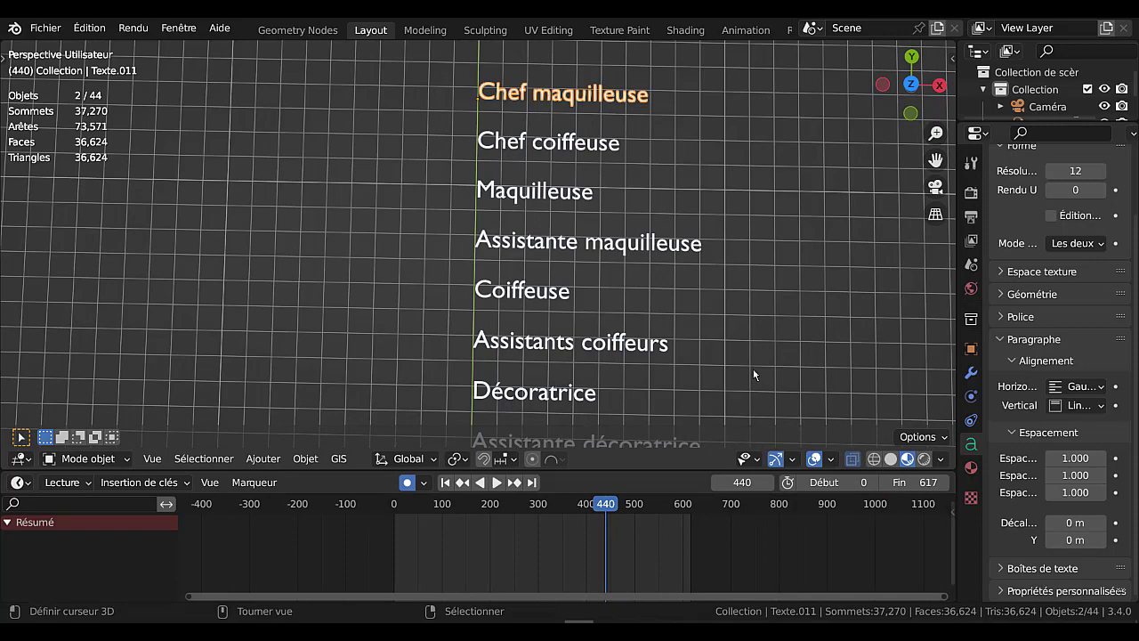
# - With automatic keyframing off, move the "Chef maquilleuse" line along global Y into the camera frame
pyautogui.press('KP_0')
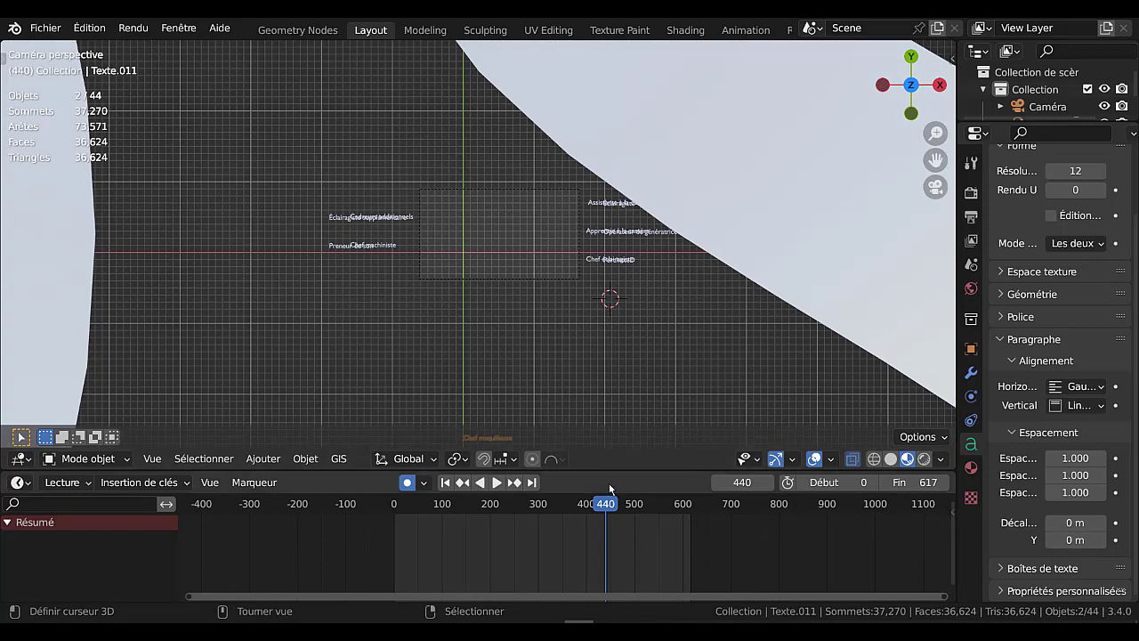
pyautogui.scroll(2, 529, 358)
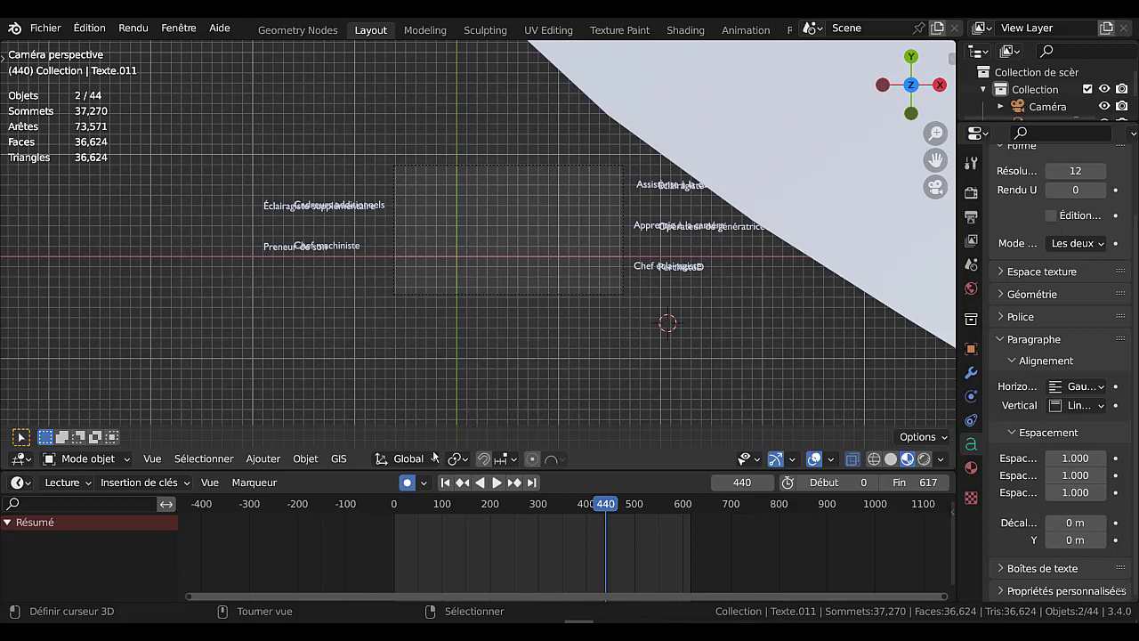
pyautogui.click(406, 483)
pyautogui.press('g')
pyautogui.press('y')
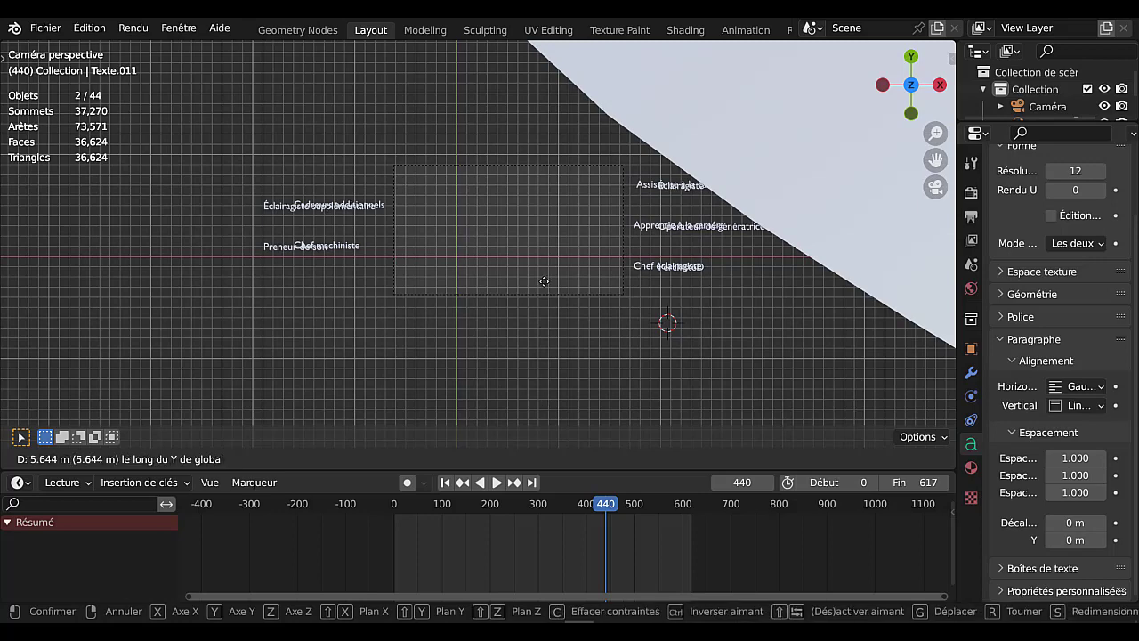
pyautogui.click(551, 92)
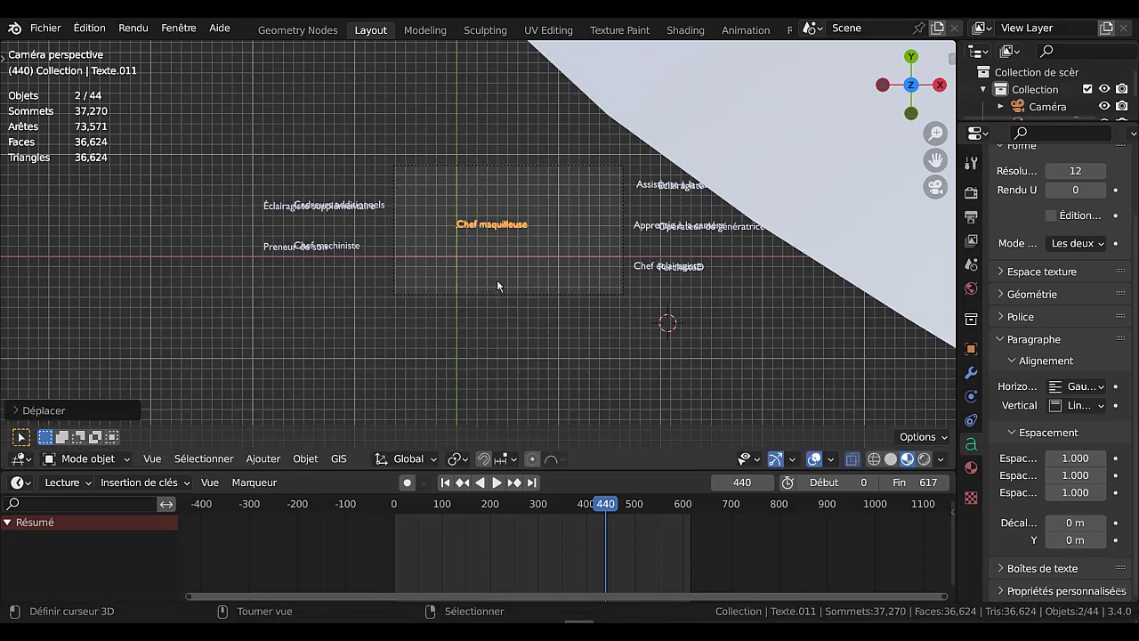
# - Set the origin of the "Chef maquilleuse" line to its geometry
pyautogui.keyDown('shift'); pyautogui.moveTo(581, 288); pyautogui.dragTo(608, 288, button='middle'); pyautogui.keyUp('shift')
pyautogui.scroll(1, 492, 384)
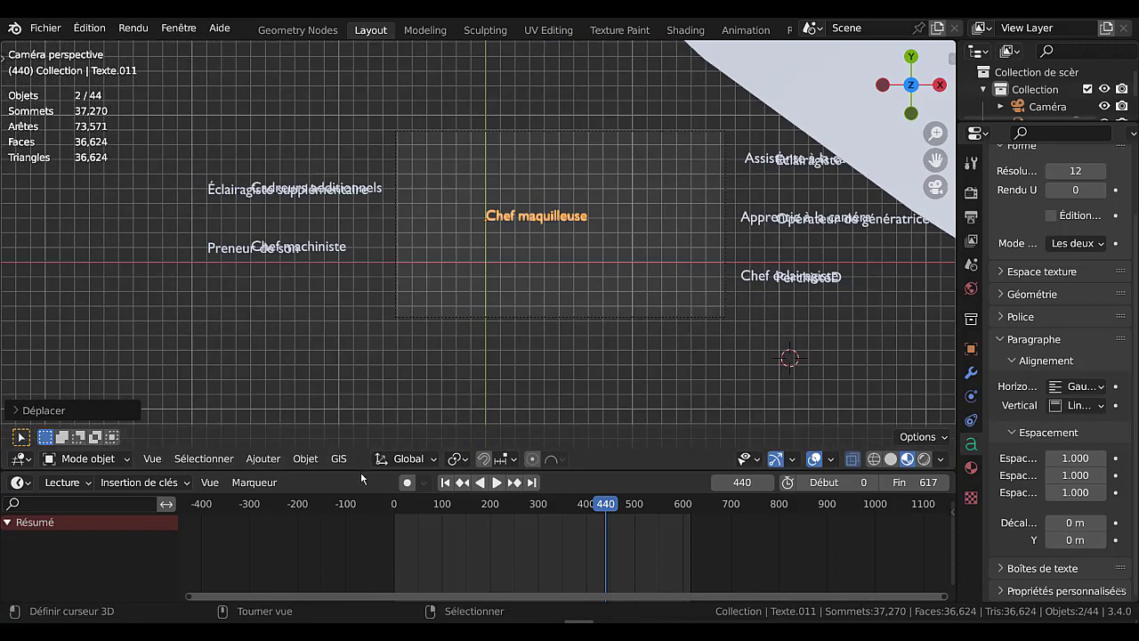
pyautogui.click(260, 459)
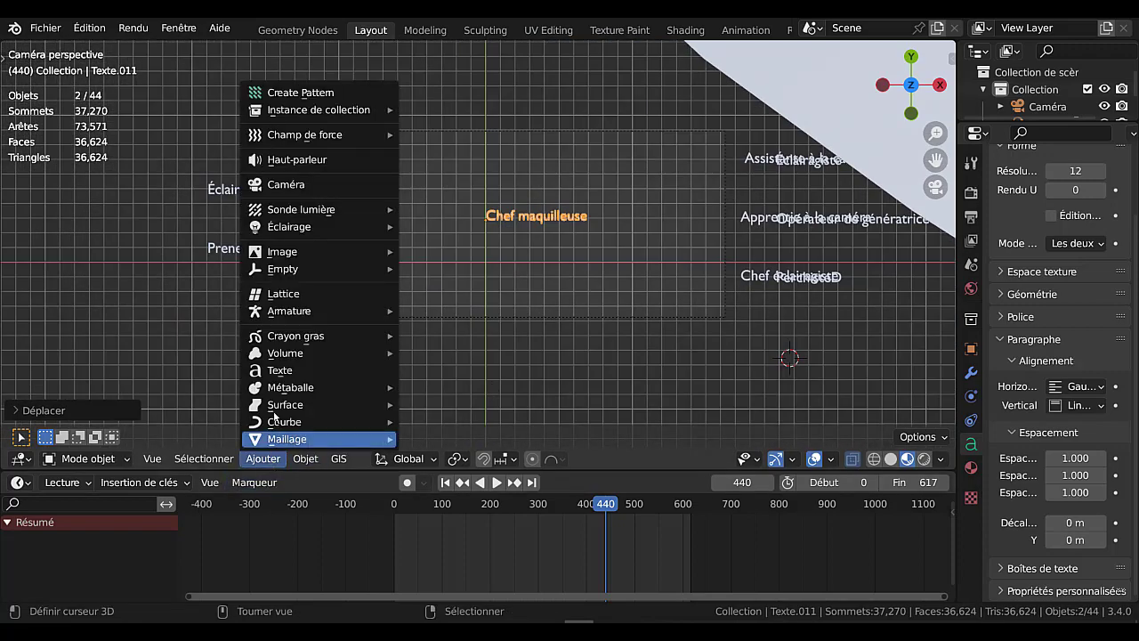
pyautogui.moveTo(308, 459)
pyautogui.moveTo(313, 423)
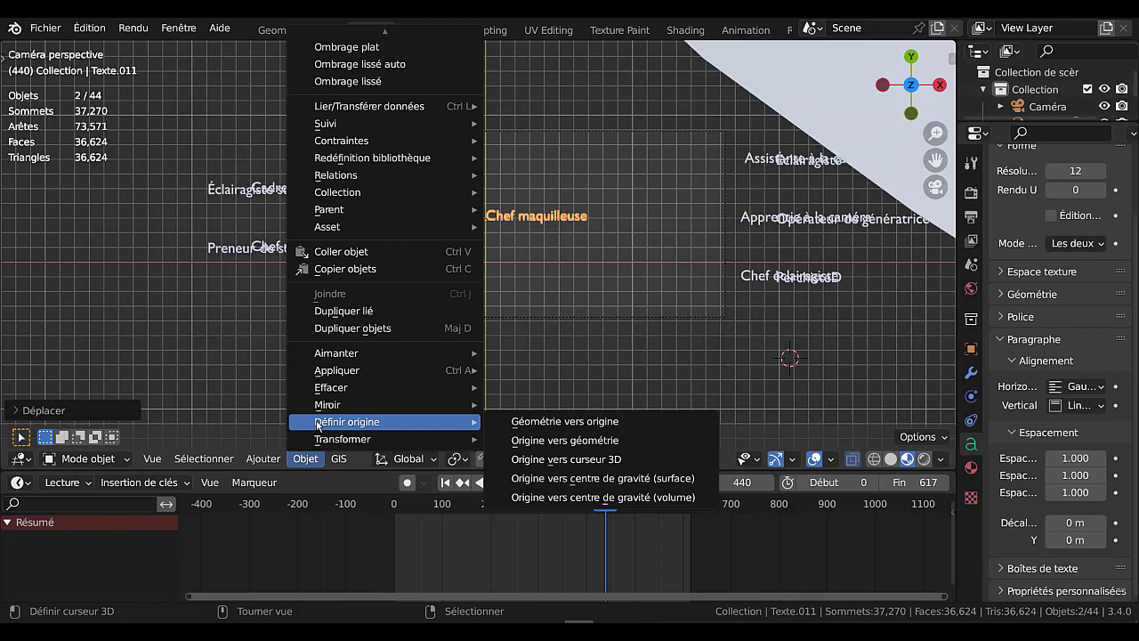
pyautogui.click(571, 442)
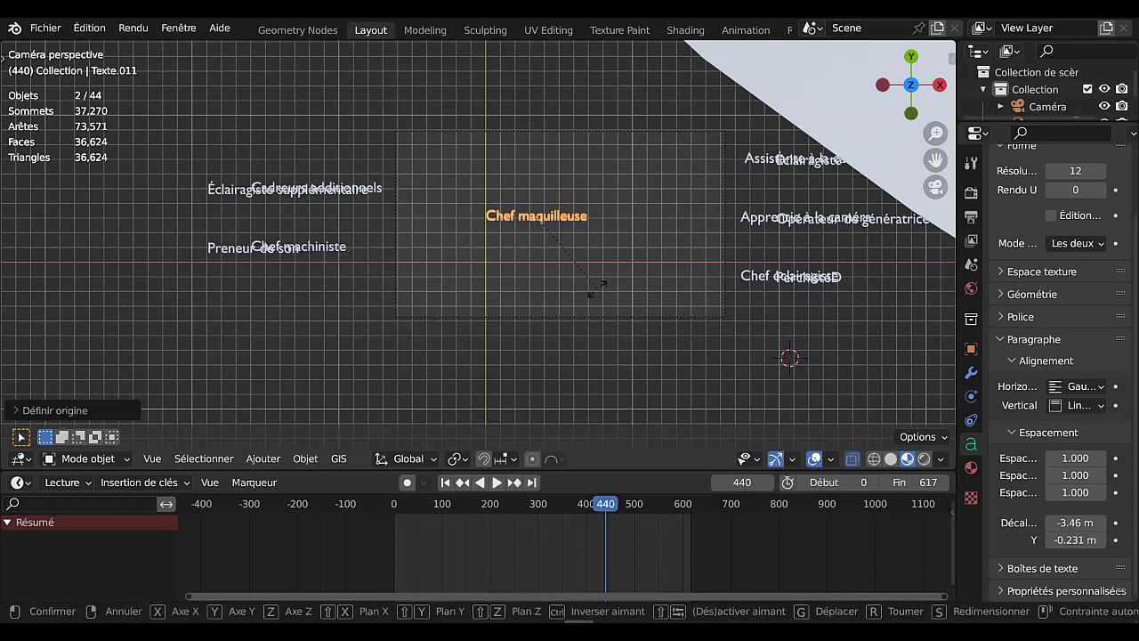
# - Move the "Chef maquilleuse" line to the centre of the camera frame
pyautogui.press('r')
pyautogui.press('Escape')
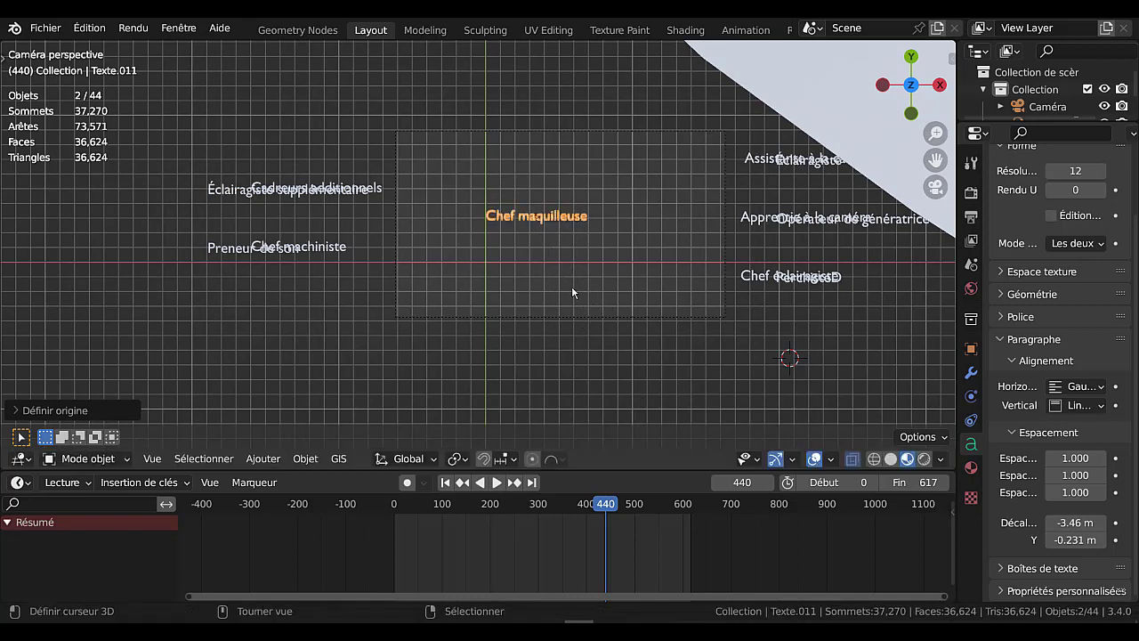
pyautogui.press('g')
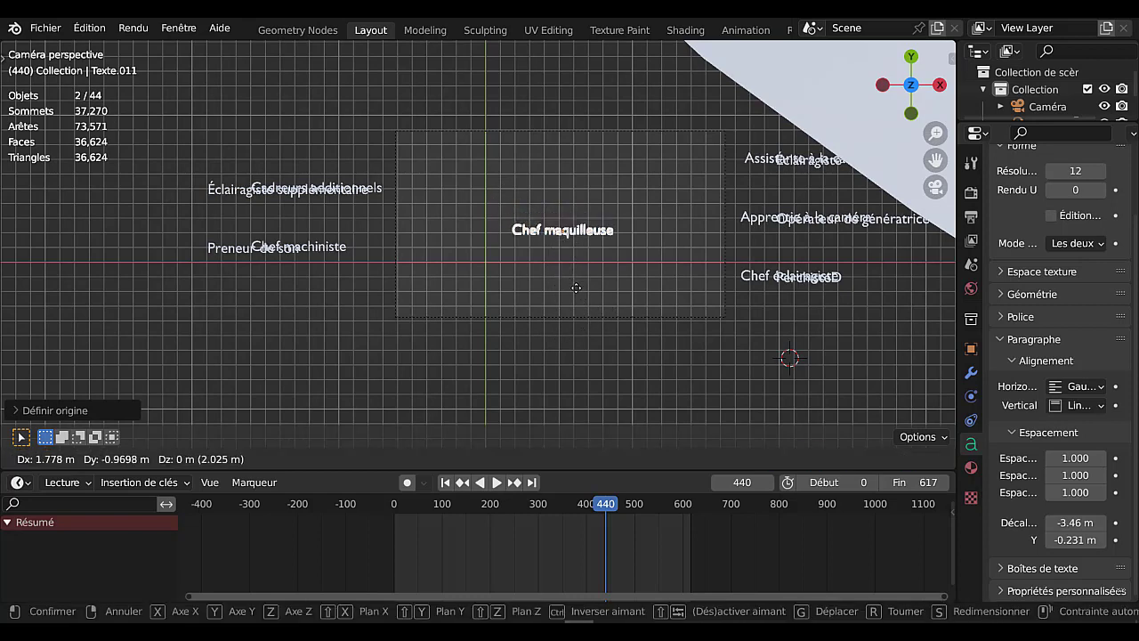
pyautogui.click(589, 343)
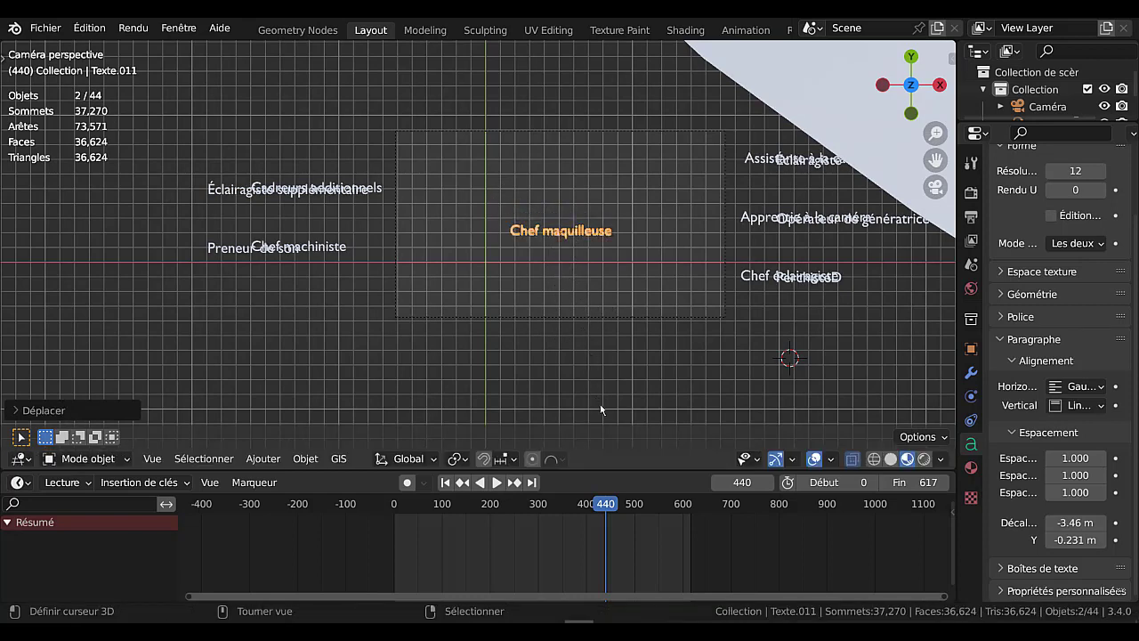
pyautogui.scroll(3, 593, 292)
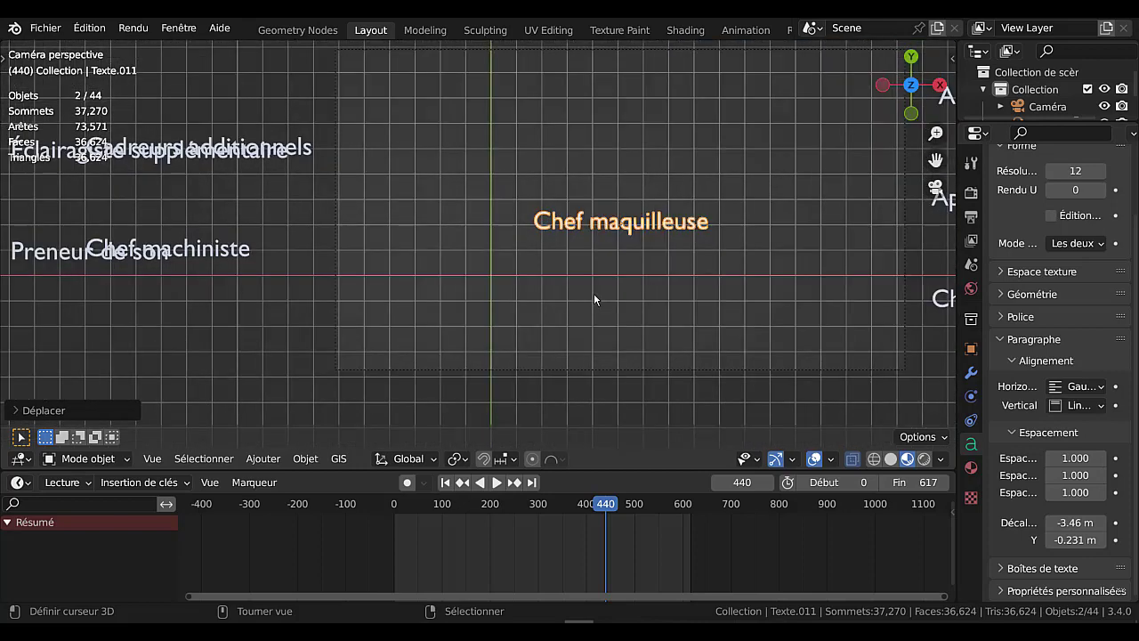
pyautogui.scroll(-3, 606, 291)
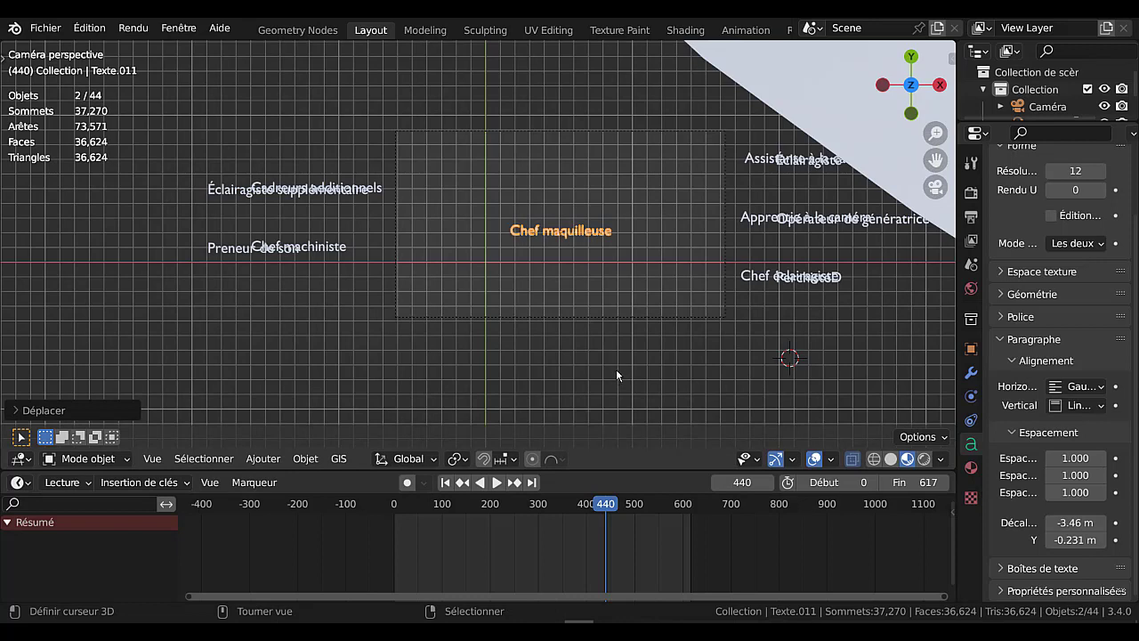
# - Scale the "Chef maquilleuse" line uniformly by 0.01
pyautogui.write('s')
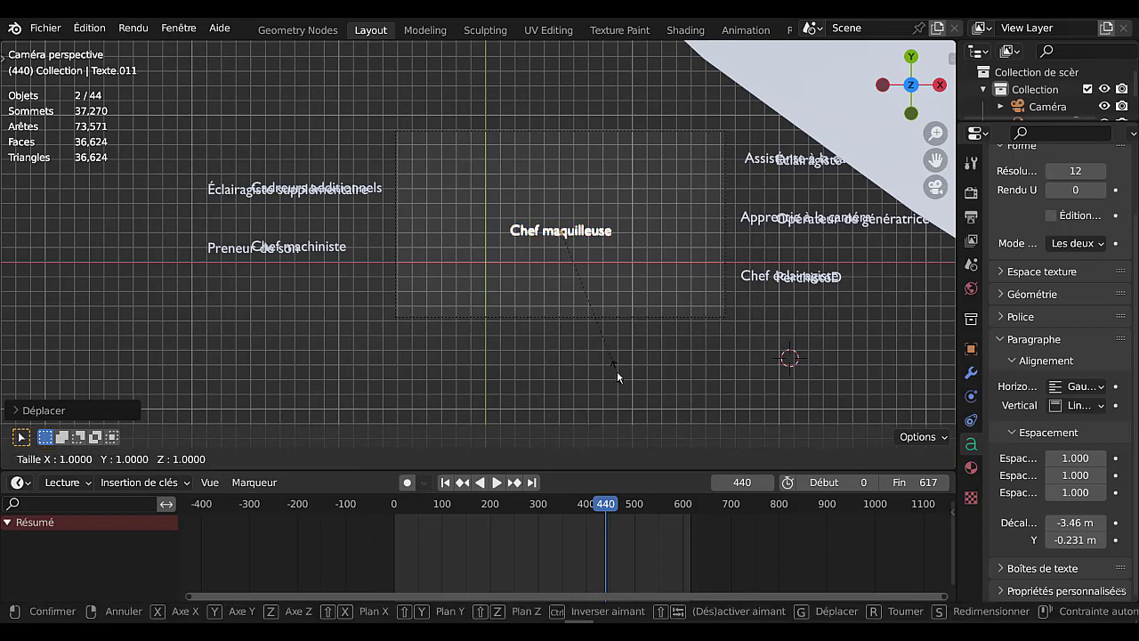
pyautogui.write('0.01')
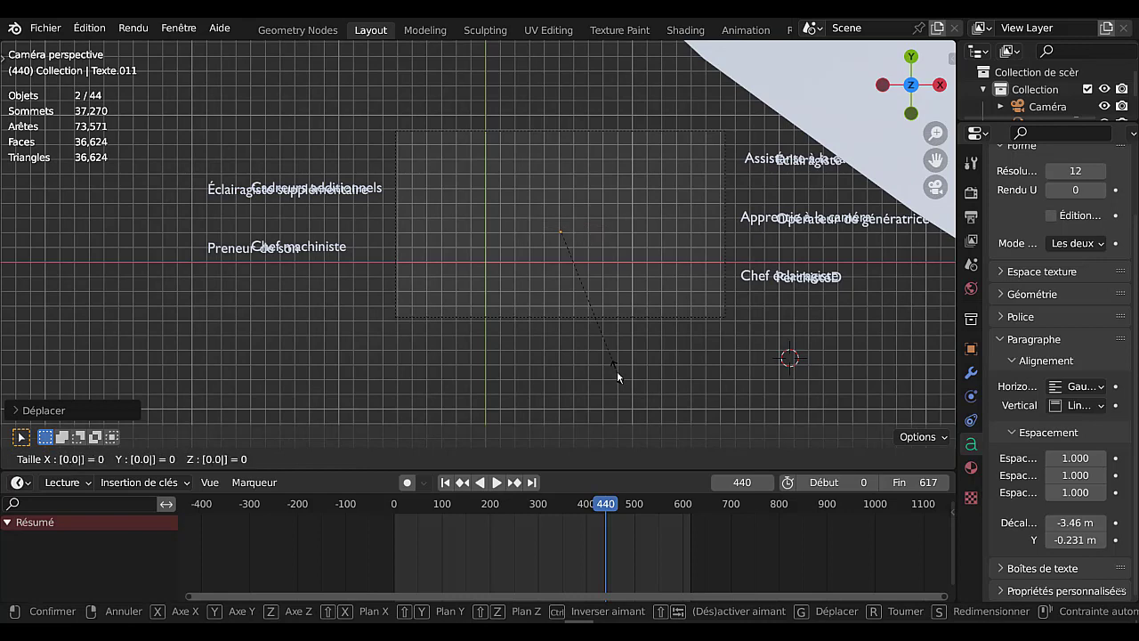
pyautogui.press('Return')
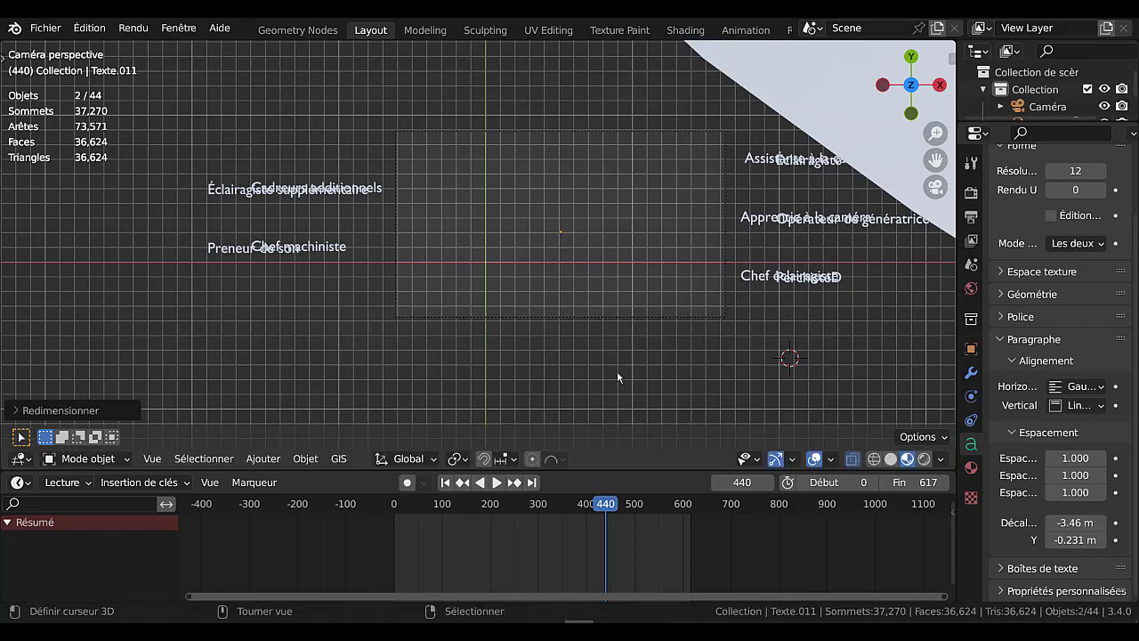
# - With automatic keyframing on, key the "Chef maquilleuse" line's position, rotation and scale at frame 440 and go to frame 502
pyautogui.click(406, 482)
pyautogui.press('k')
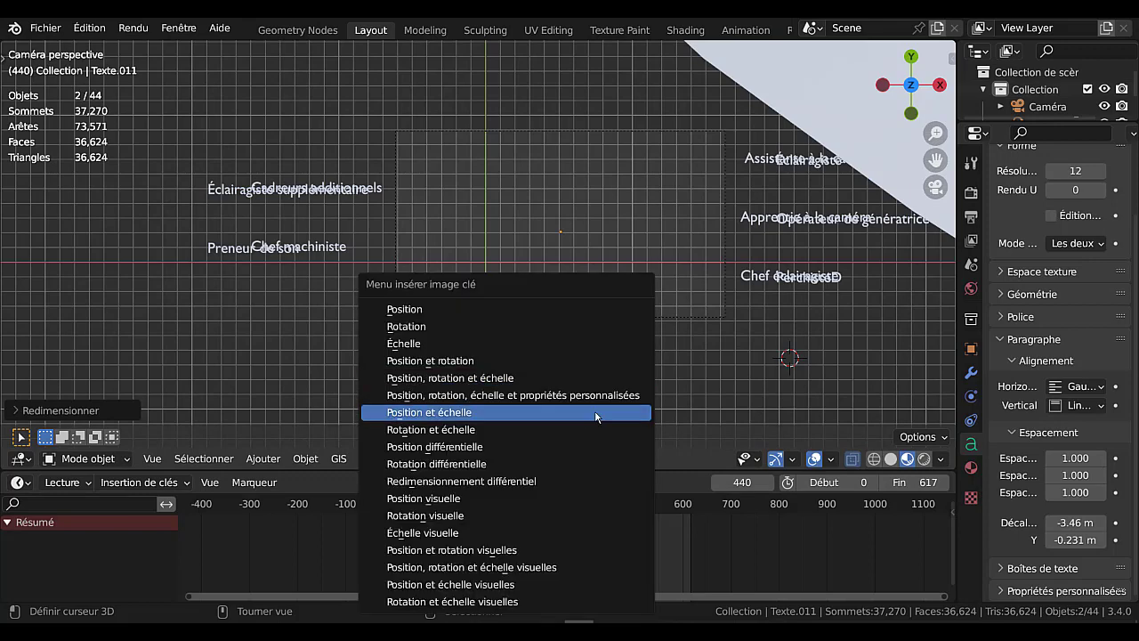
pyautogui.click(464, 378)
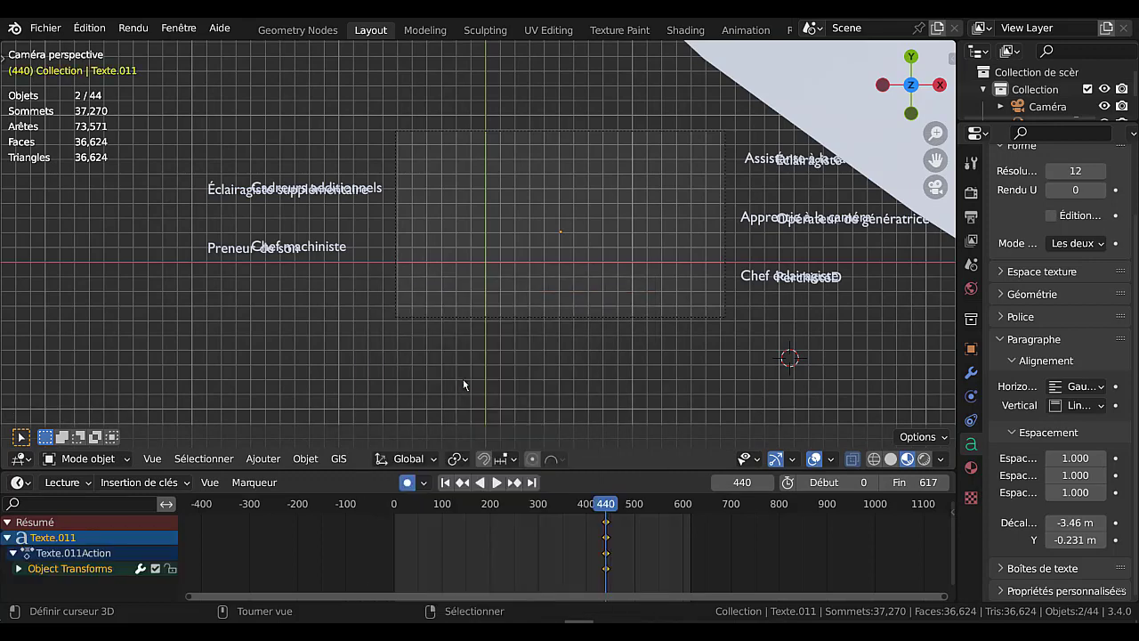
pyautogui.click(610, 504)
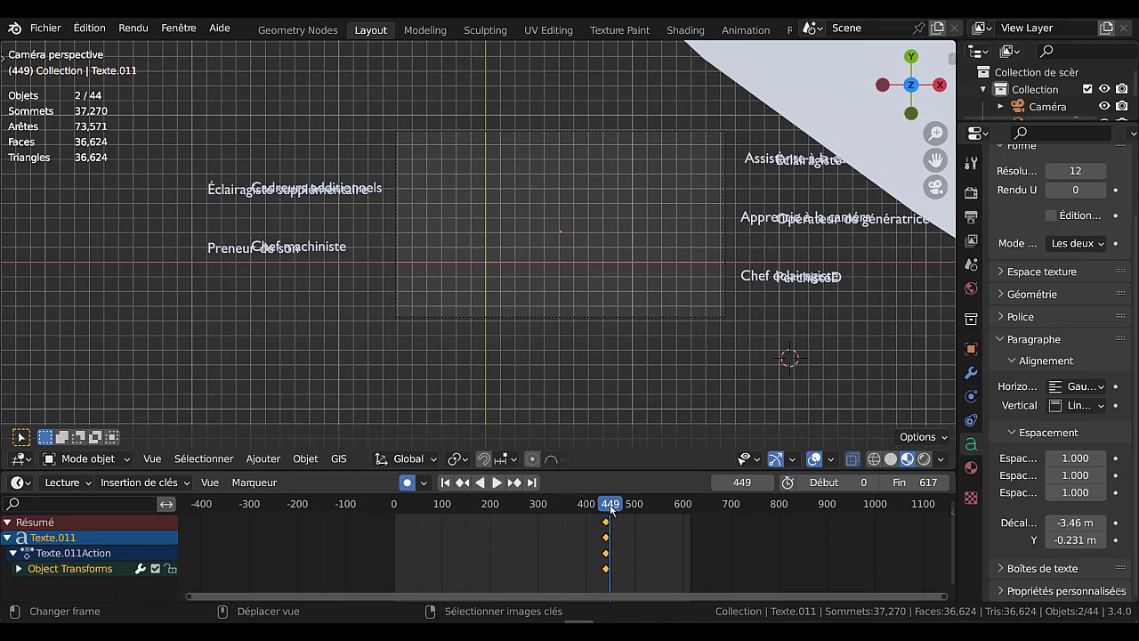
pyautogui.moveTo(614, 512); pyautogui.dragTo(636, 511)
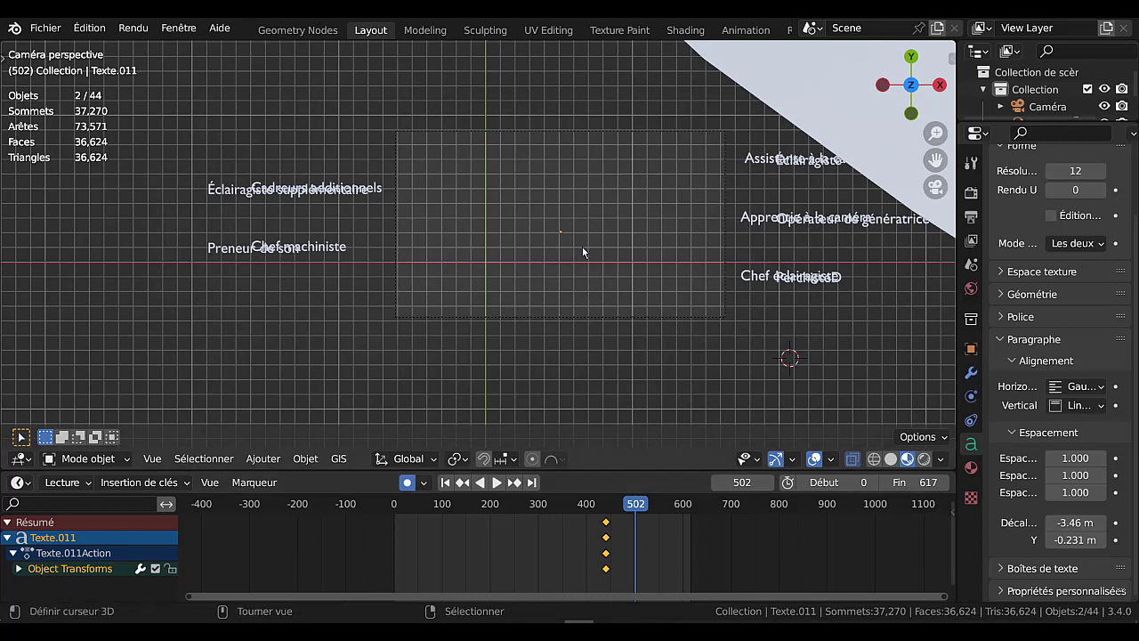
pyautogui.press('s')
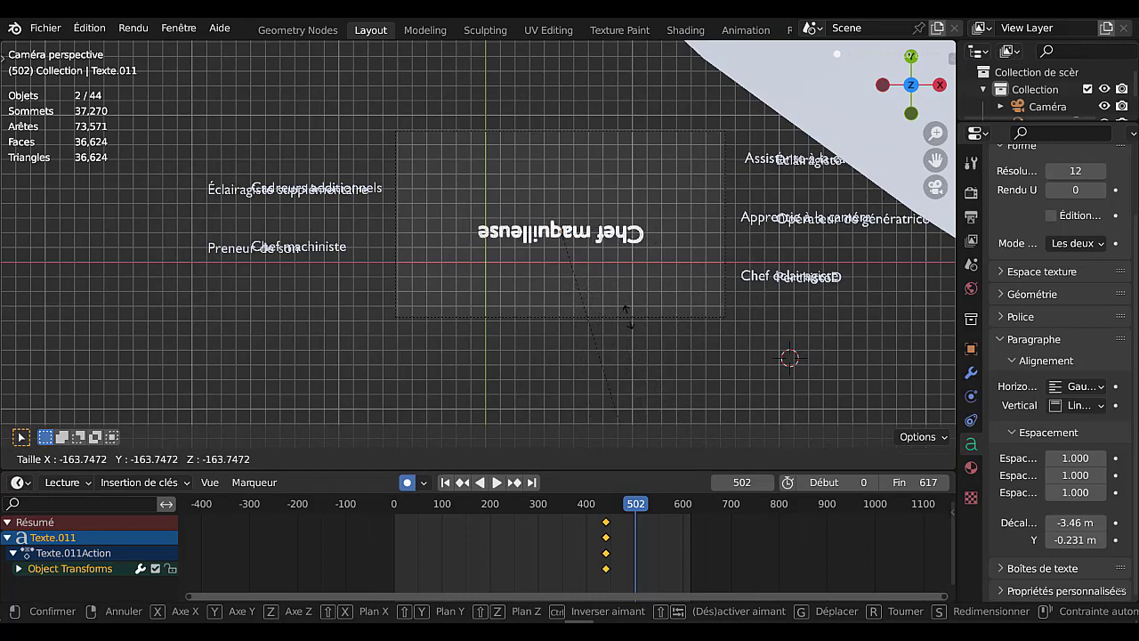
pyautogui.press('Escape')
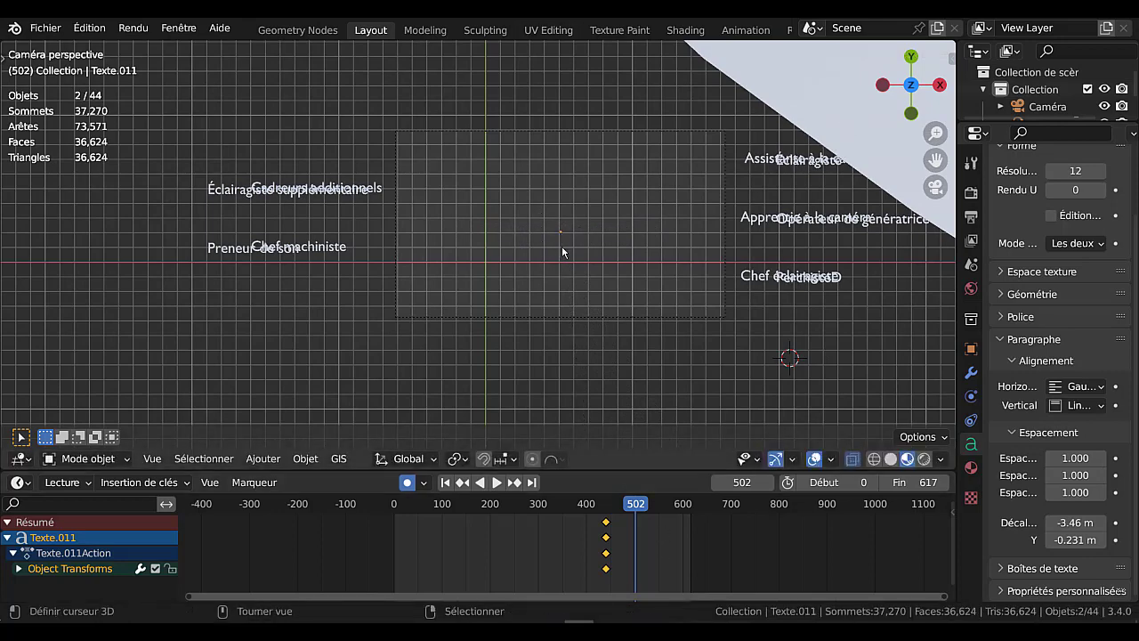
pyautogui.press('s')
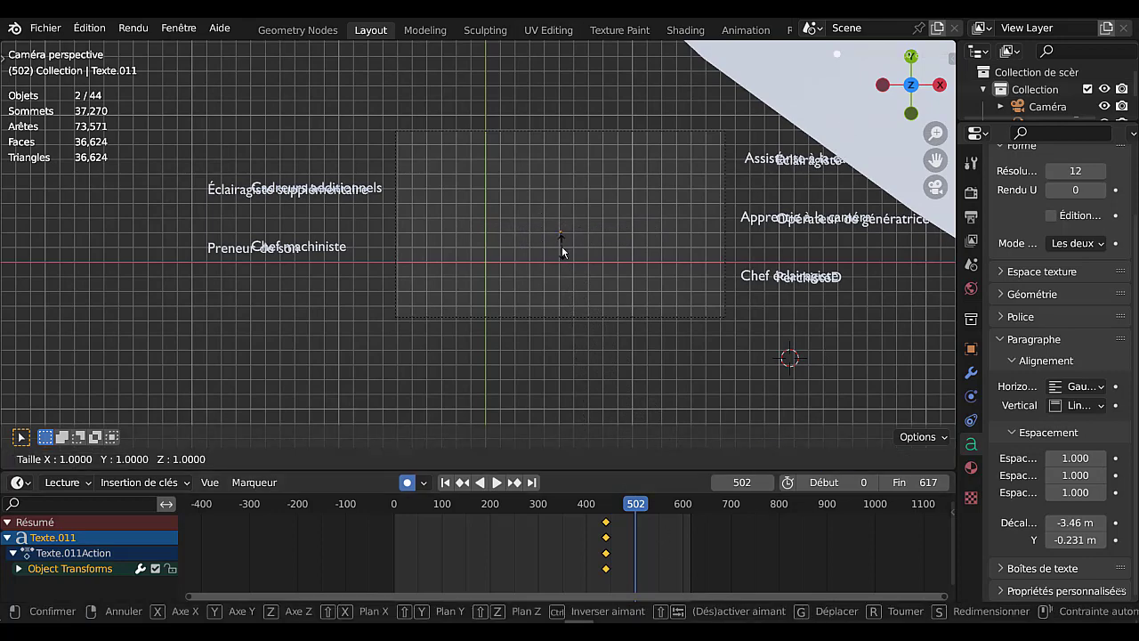
pyautogui.write('500')
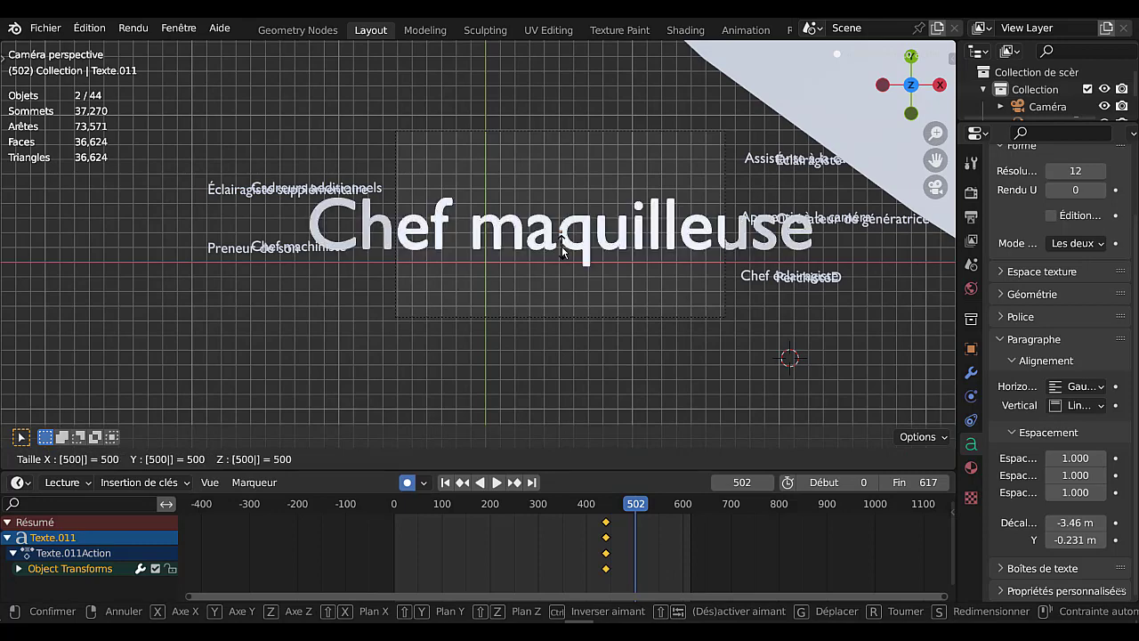
pyautogui.press('Escape')
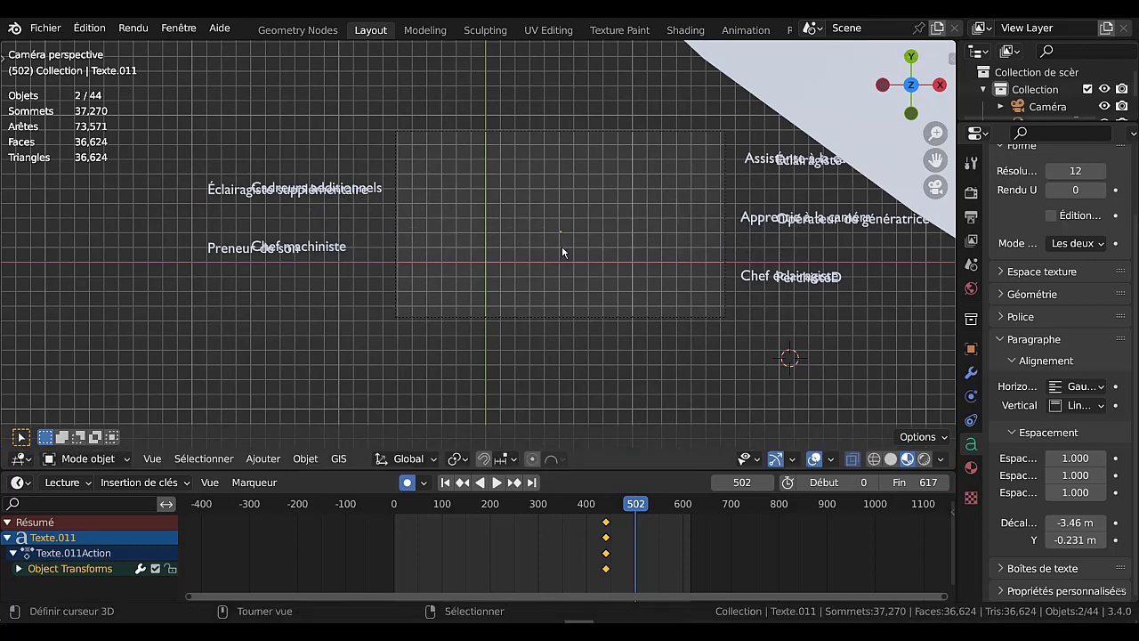
# - Scale the "Chef maquilleuse" line uniformly by 200 at frame 502
pyautogui.write('s')
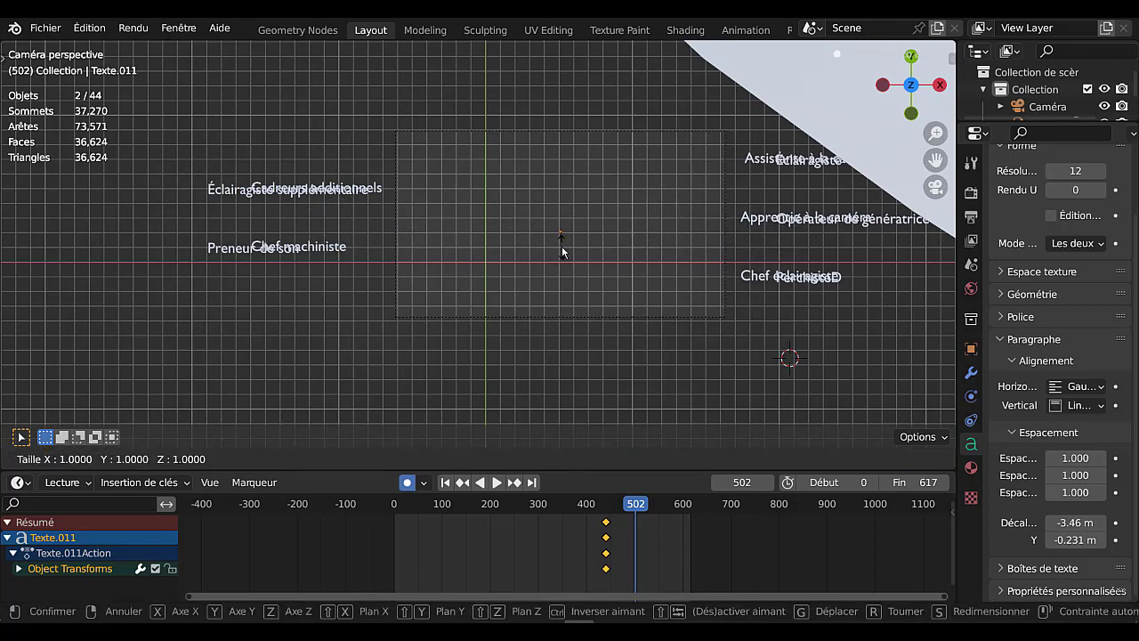
pyautogui.write('200')
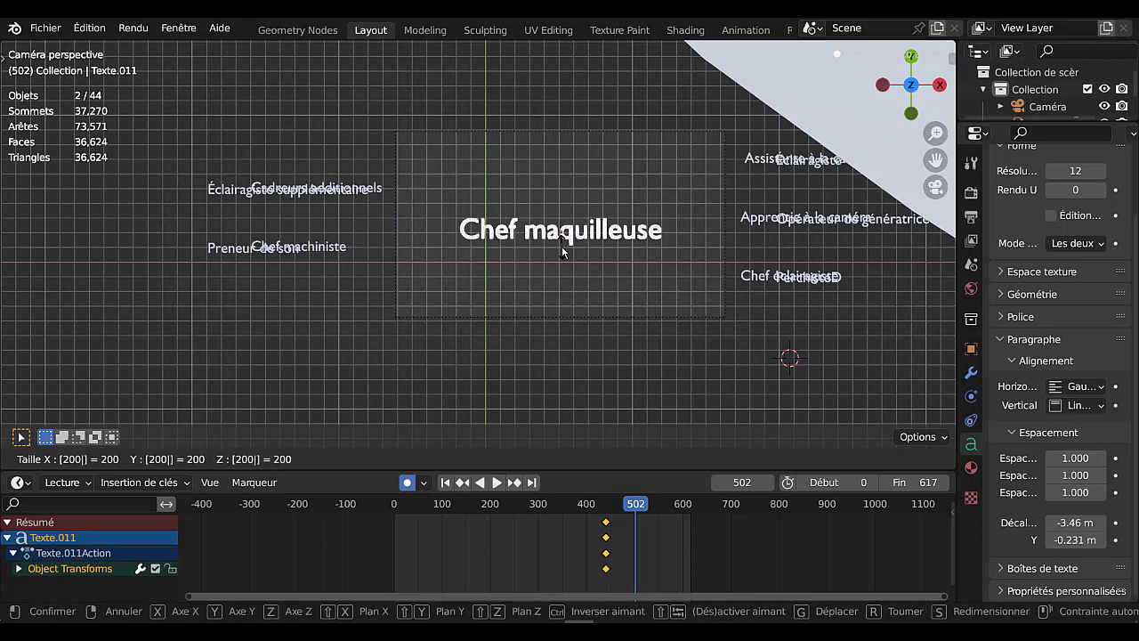
pyautogui.press('Return')
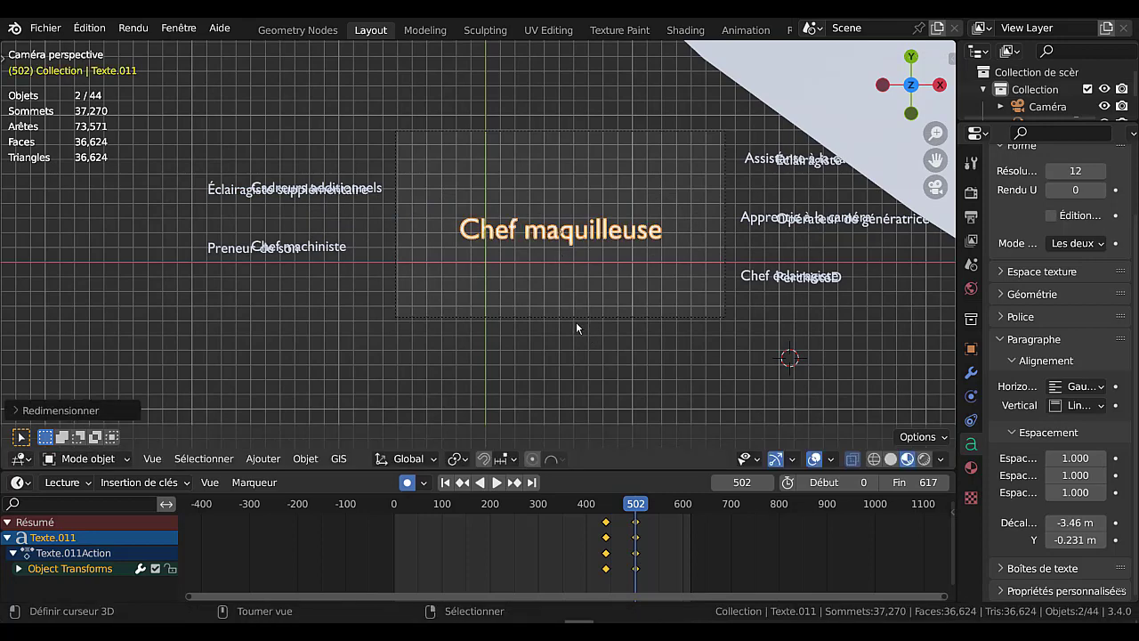
# - Stretch the "Chef maquilleuse" line along global Y until it nearly fills the camera frame's height at frame 502
pyautogui.press('s')
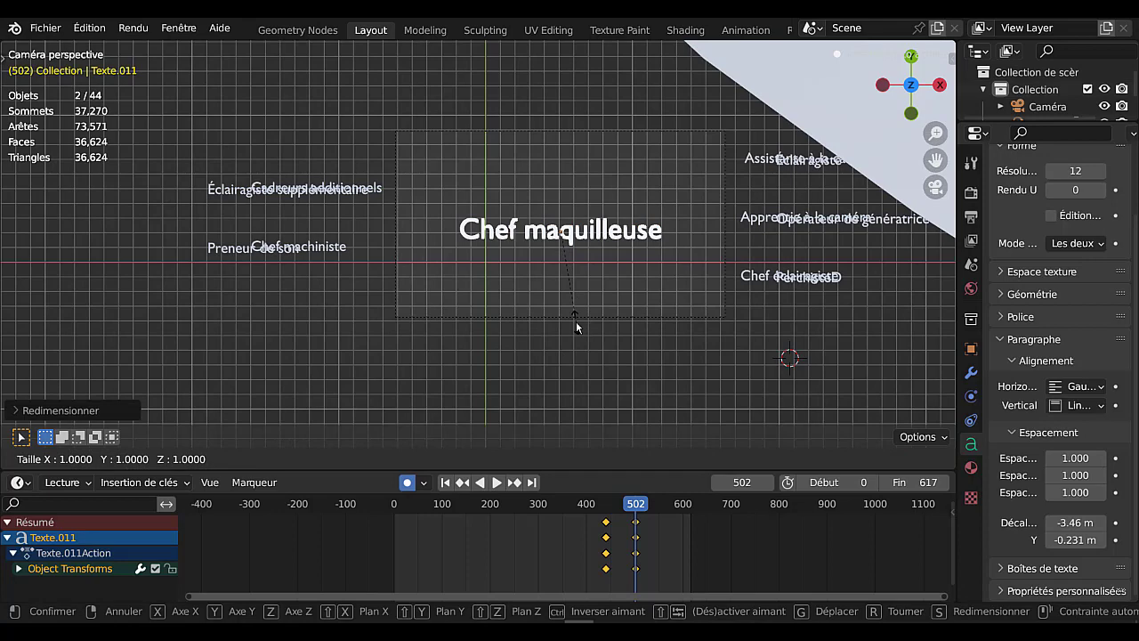
pyautogui.press('y')
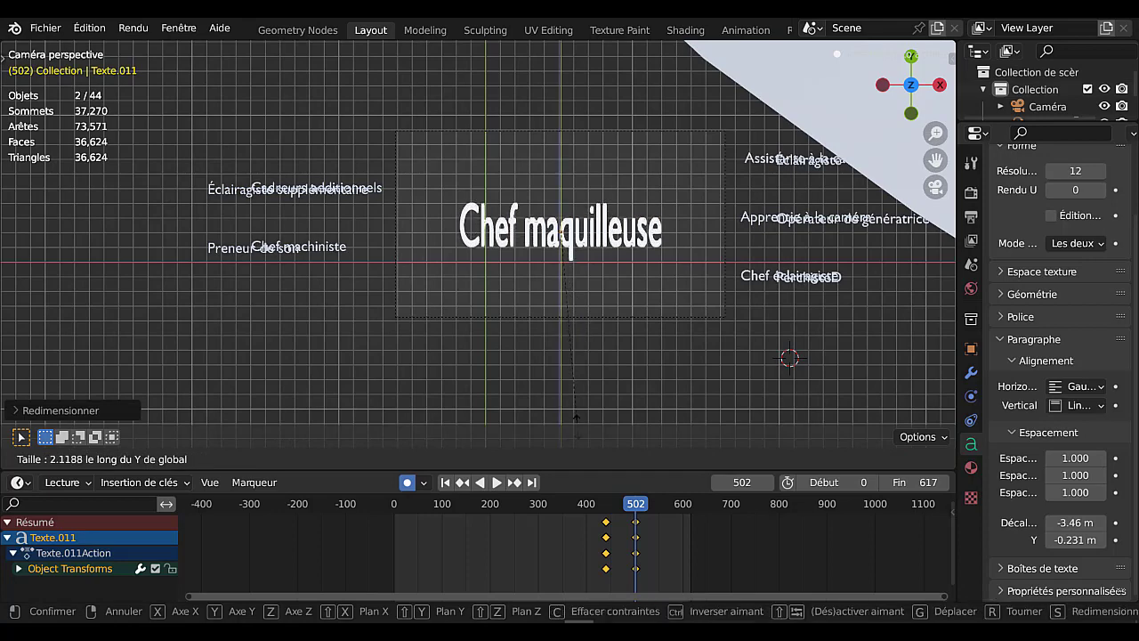
pyautogui.press('Return')
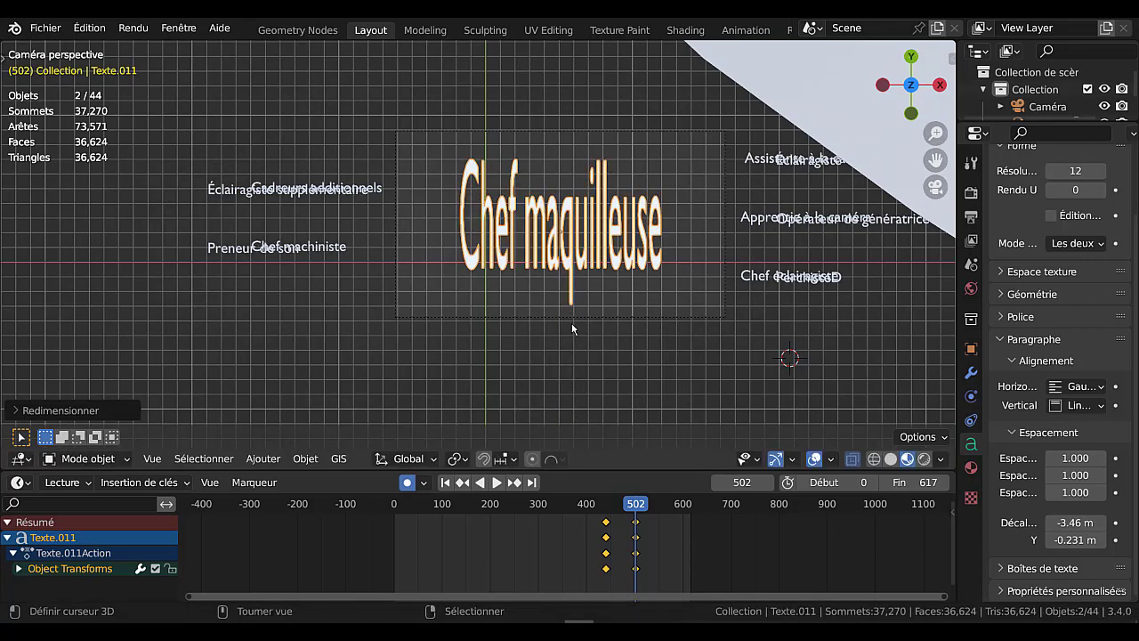
# - At frame 535, shrink the "Chef maquilleuse" line along global Y back to its normal letter proportions
pyautogui.moveTo(637, 504); pyautogui.dragTo(652, 503)
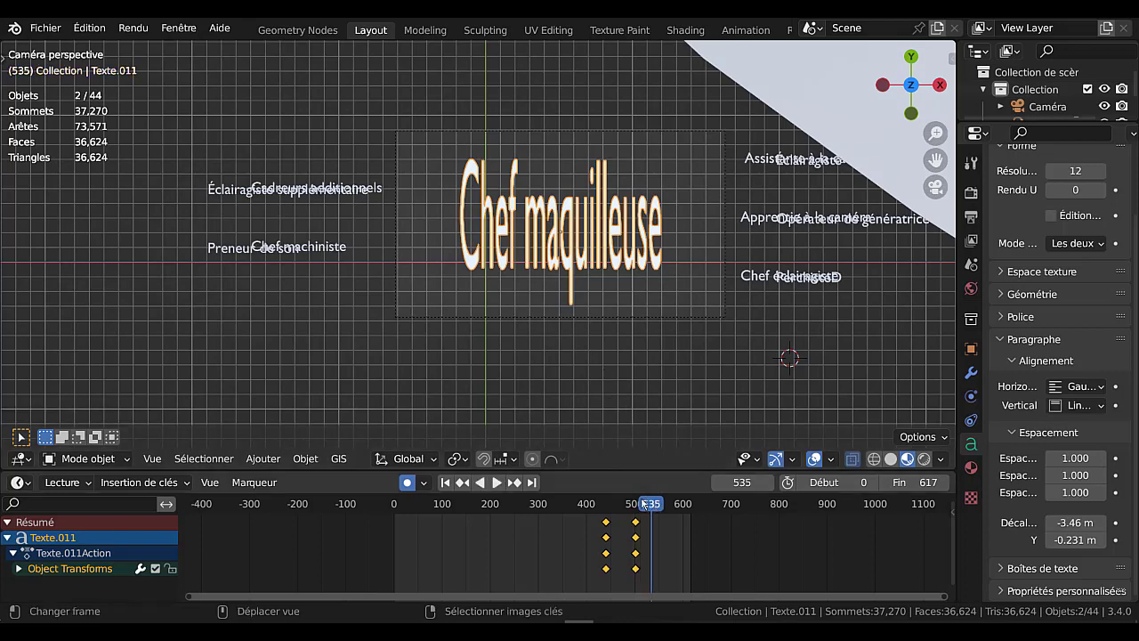
pyautogui.press('s')
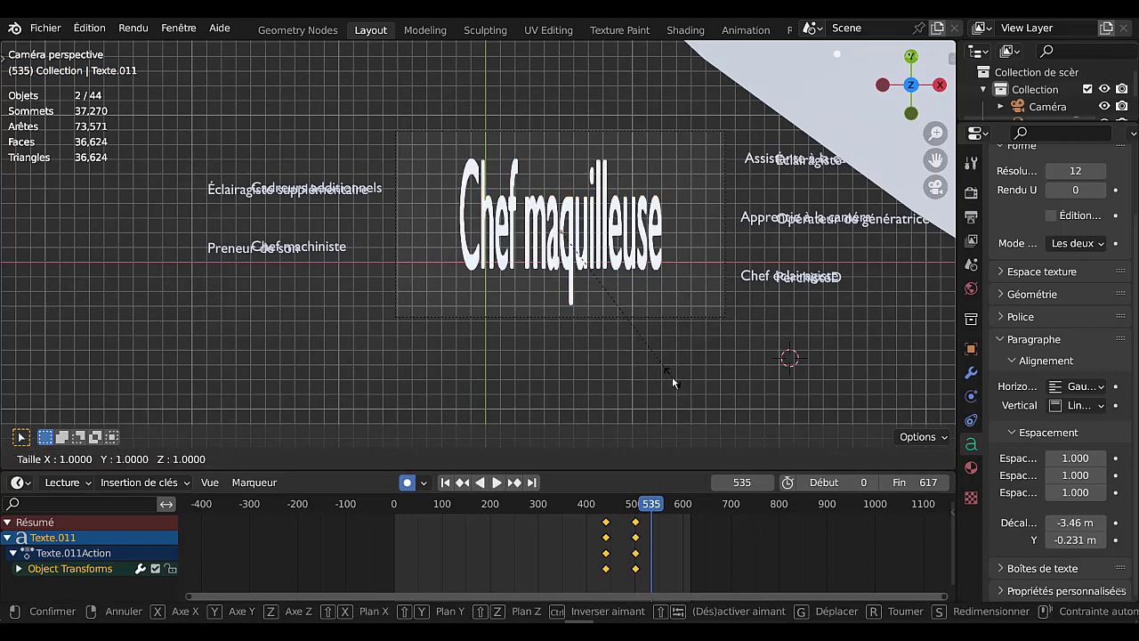
pyautogui.press('y')
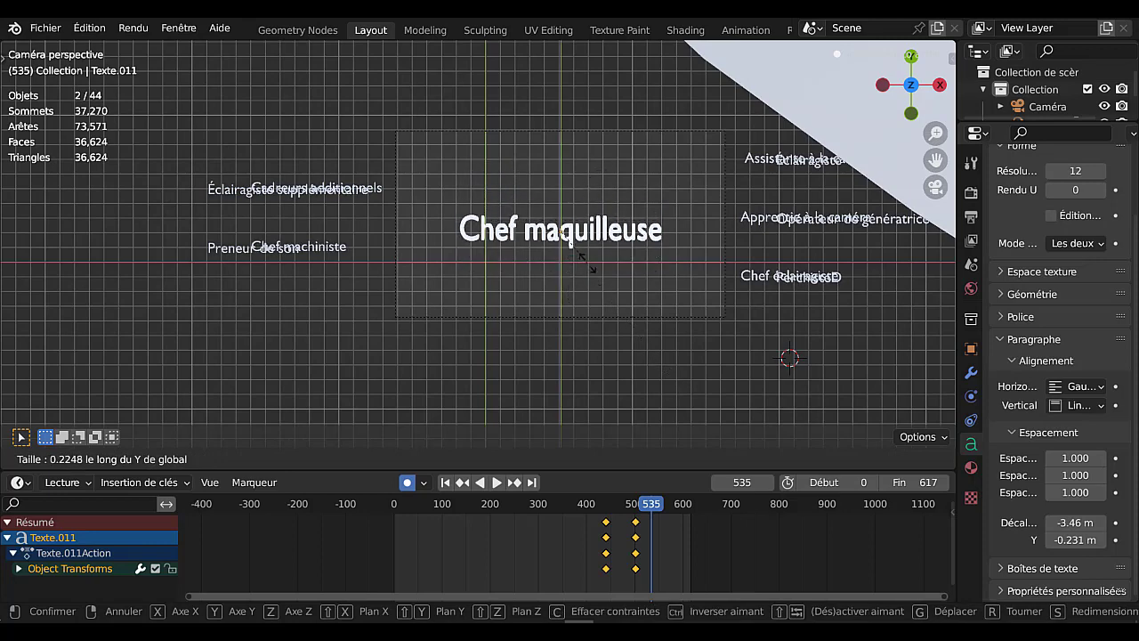
pyautogui.click(584, 282)
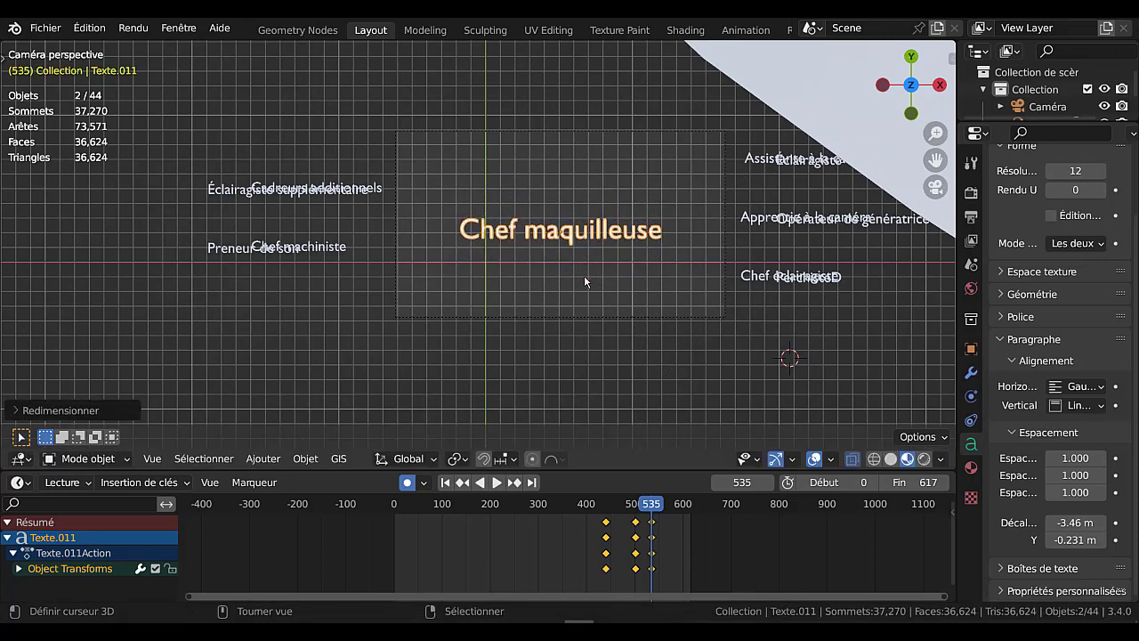
# - Shift all keyframes of the "Chef maquilleuse" line earlier so that the first one sits at about frame 370
pyautogui.click(551, 539)
pyautogui.click(497, 482)
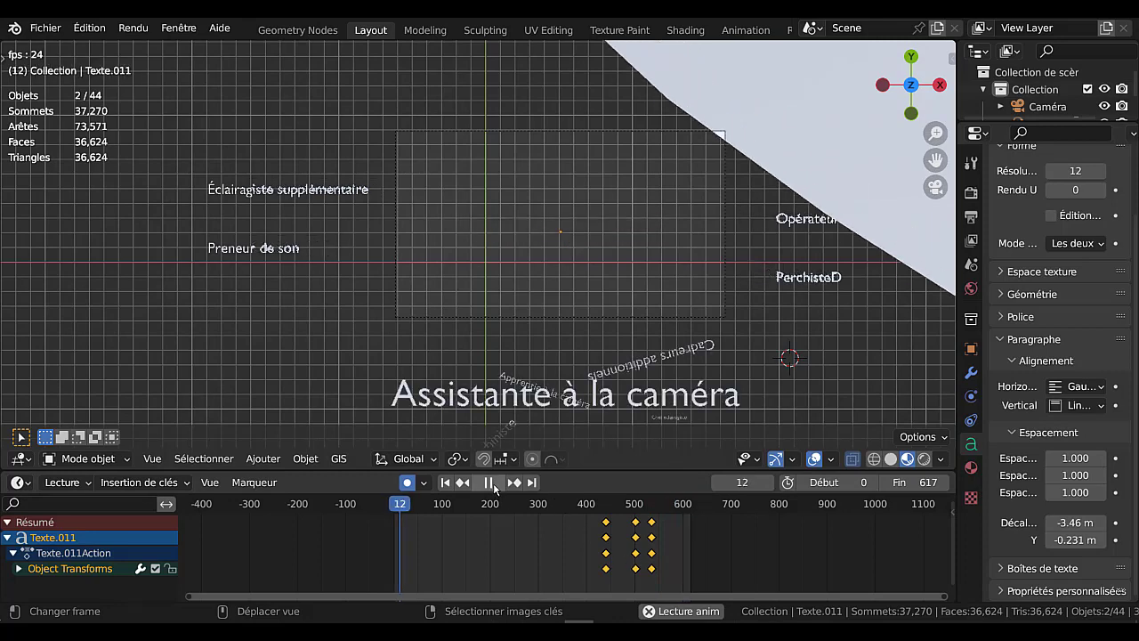
pyautogui.press('space')
pyautogui.press('g')
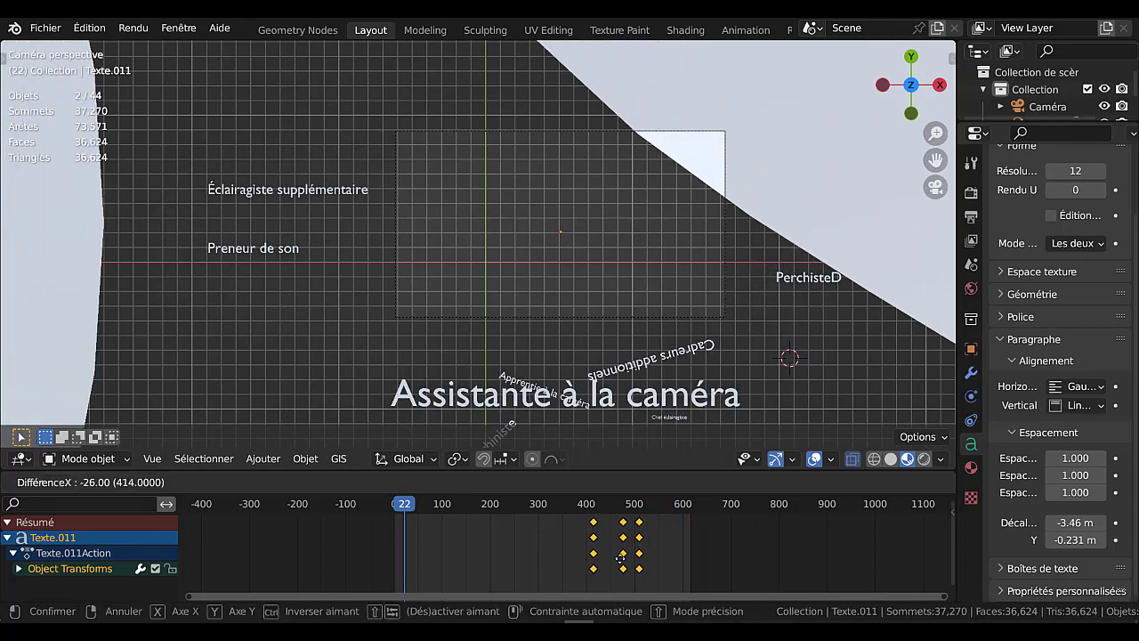
pyautogui.click(610, 553)
# - With automatic keyframing off, play the animation from frame 302 to review the "Chef maquilleuse" scale-in
pyautogui.click(539, 505)
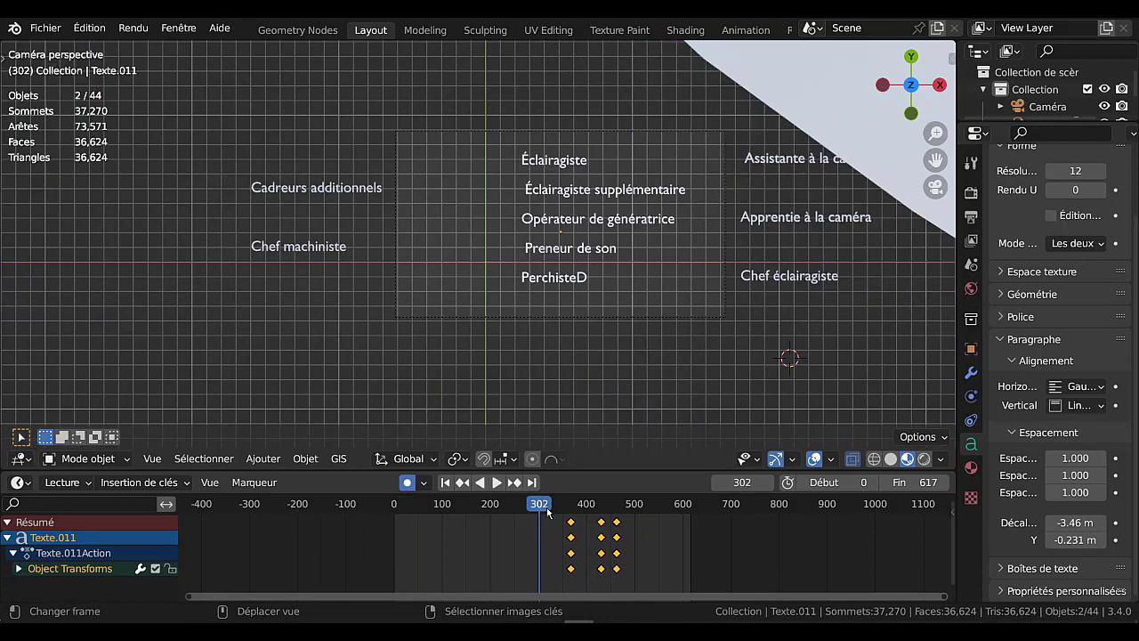
pyautogui.click(495, 482)
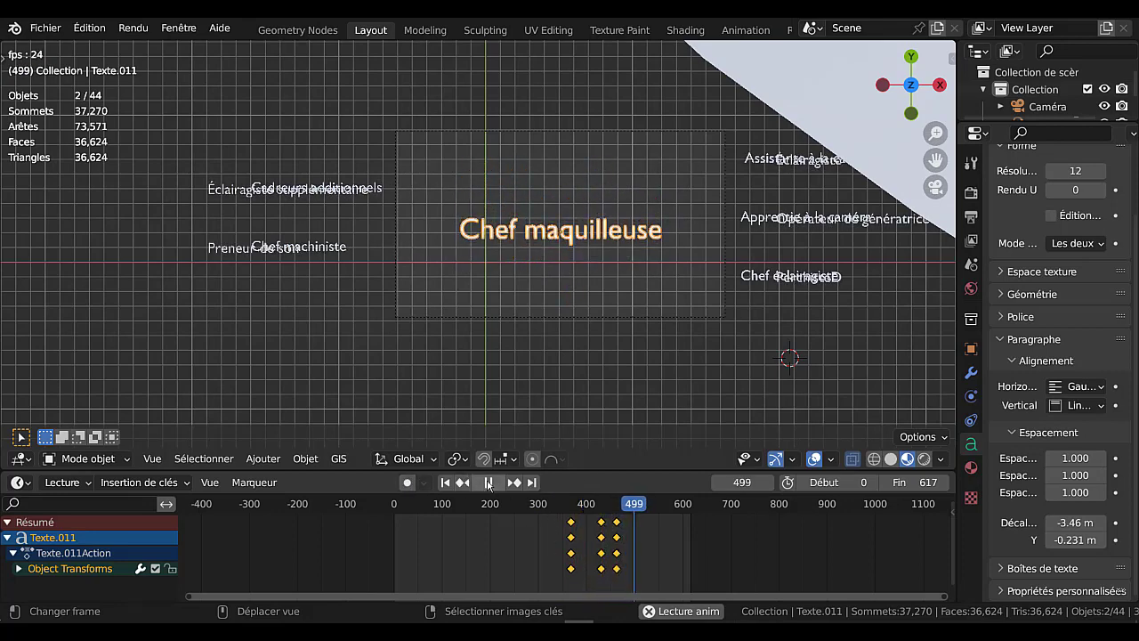
pyautogui.press('space')
pyautogui.press('space')
# - Insert a keyframe at frame 520 to hold the "Chef maquilleuse" line's transforms, and go to frame 565
pyautogui.moveTo(642, 509)
pyautogui.mouseDown()
pyautogui.moveTo(668, 510)
pyautogui.moveTo(613, 512)
pyautogui.moveTo(642, 519)
pyautogui.mouseUp()
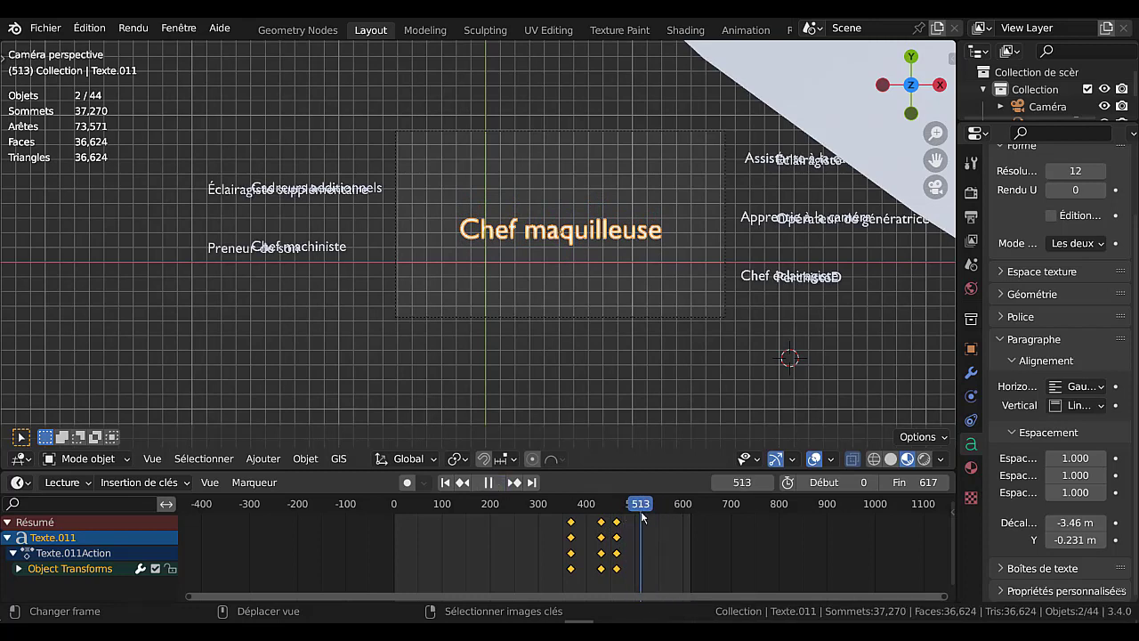
pyautogui.press('space')
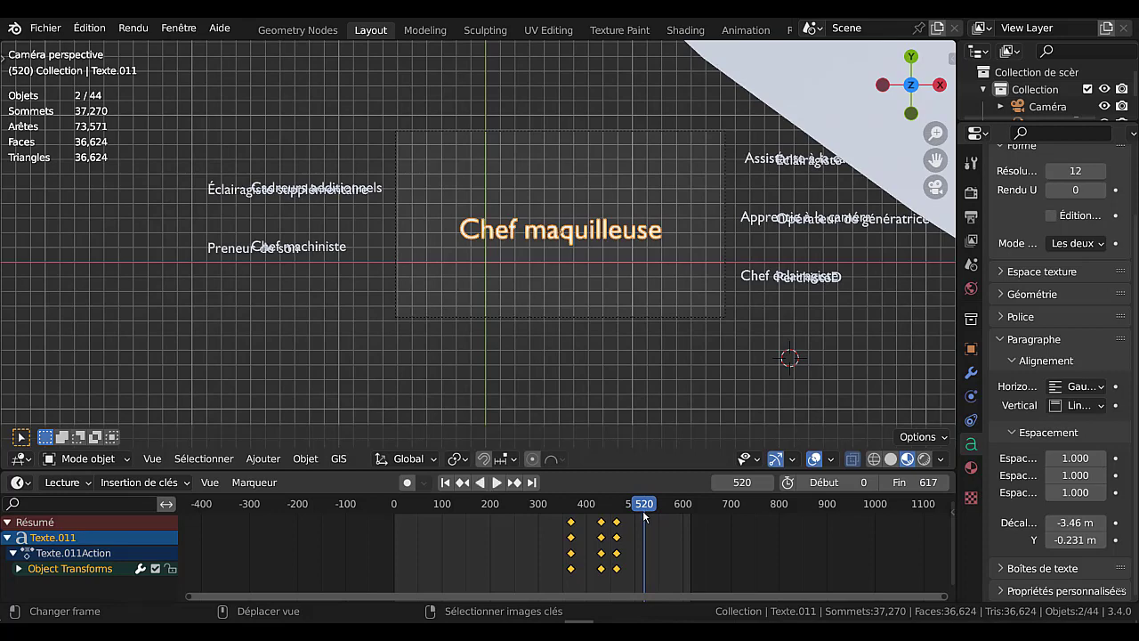
pyautogui.press('i')
pyautogui.click(604, 338)
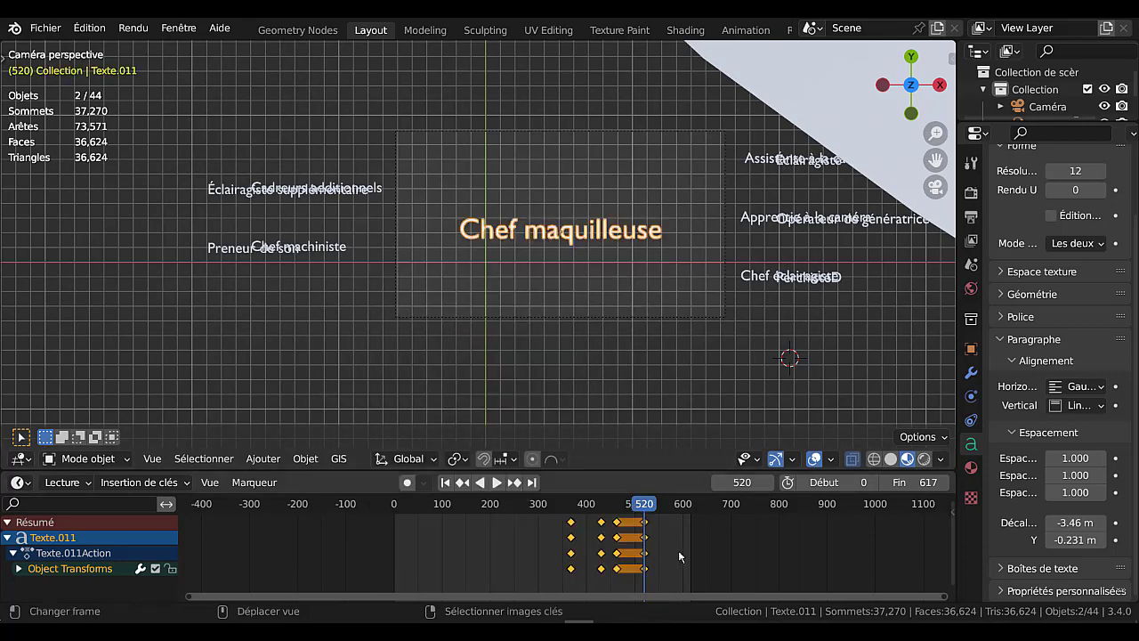
pyautogui.keyDown('ctrl'); pyautogui.scroll(-3, 699, 564); pyautogui.keyUp('ctrl')
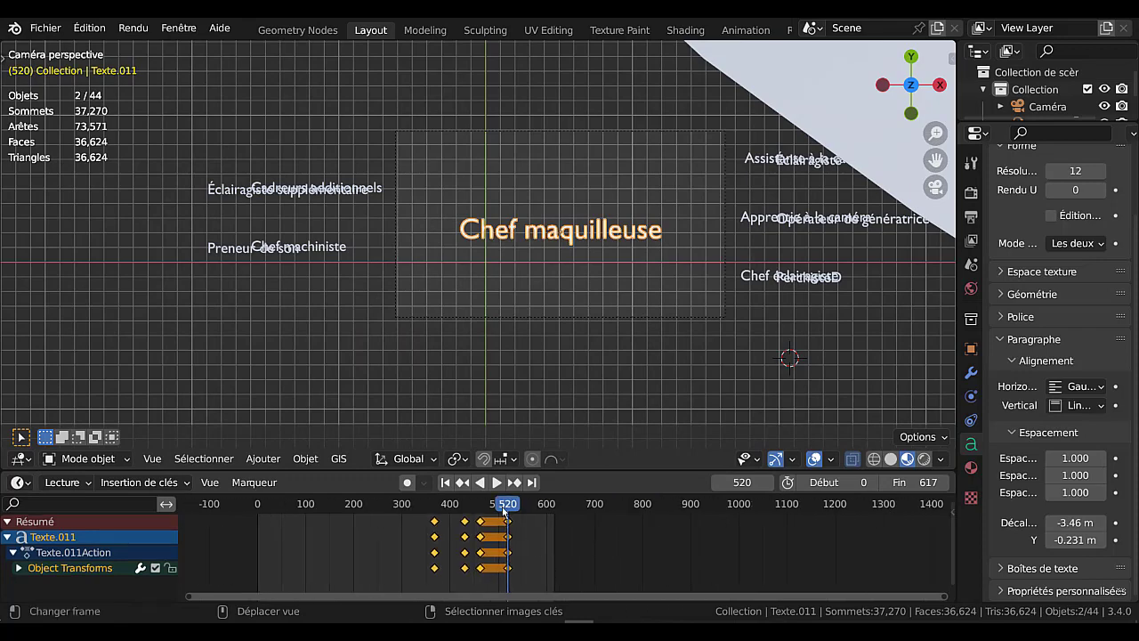
pyautogui.moveTo(514, 508); pyautogui.dragTo(529, 509)
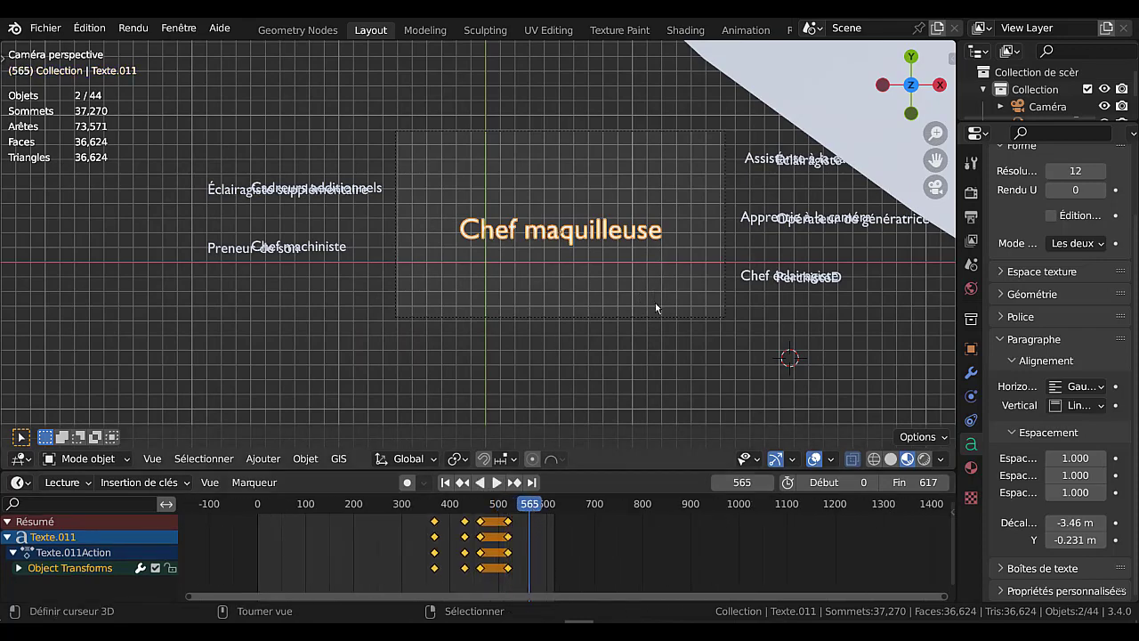
pyautogui.press('r')
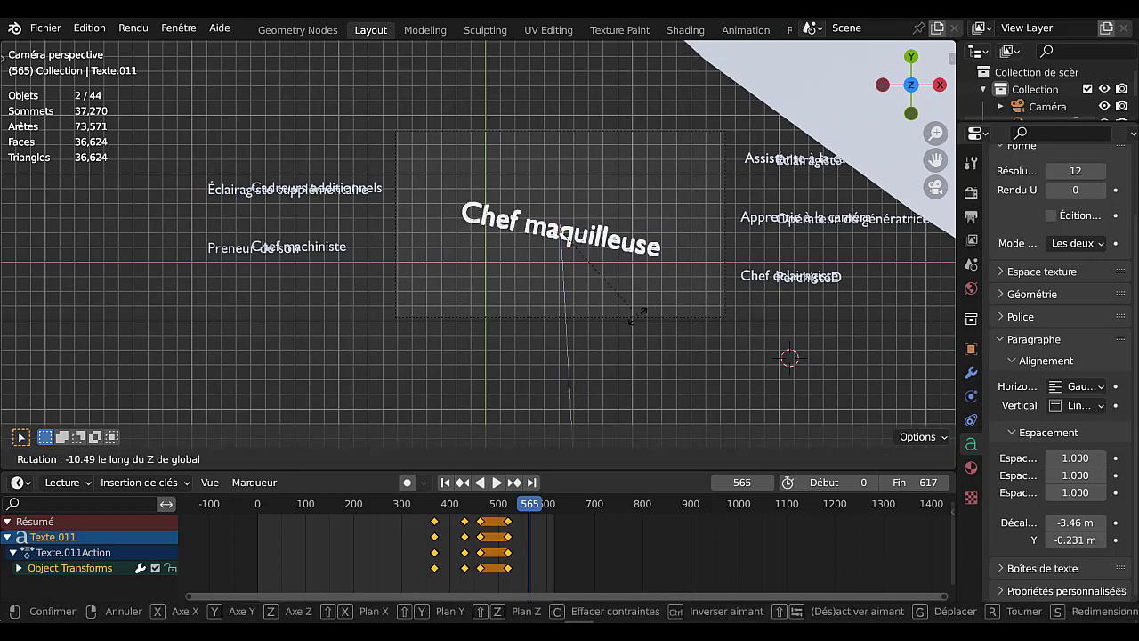
pyautogui.press('Escape')
pyautogui.press('r')
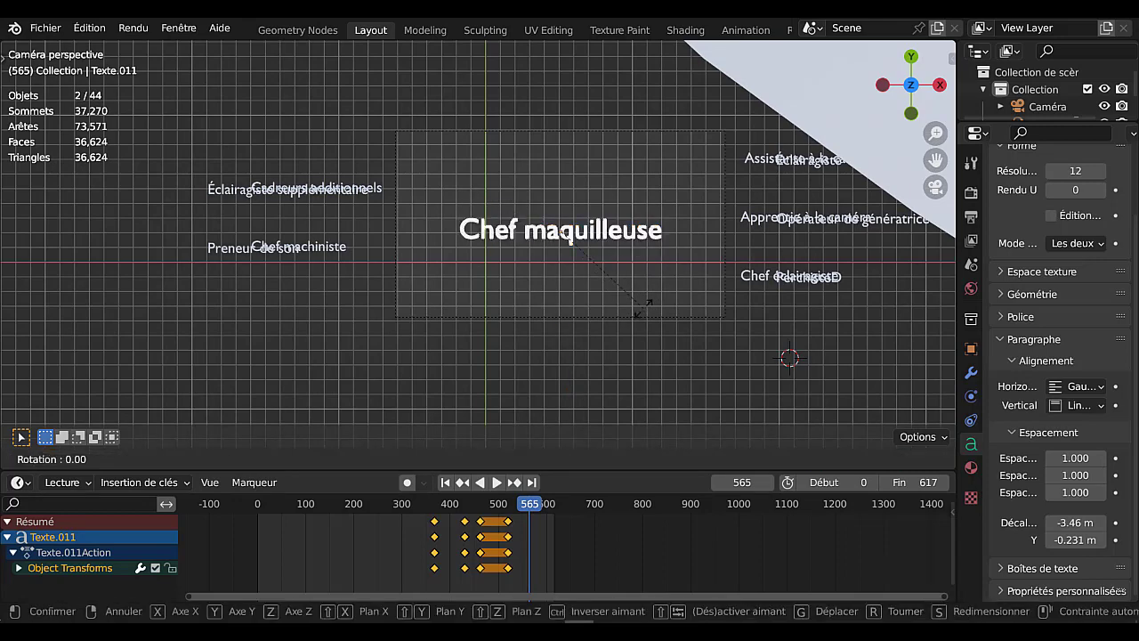
pyautogui.press('y')
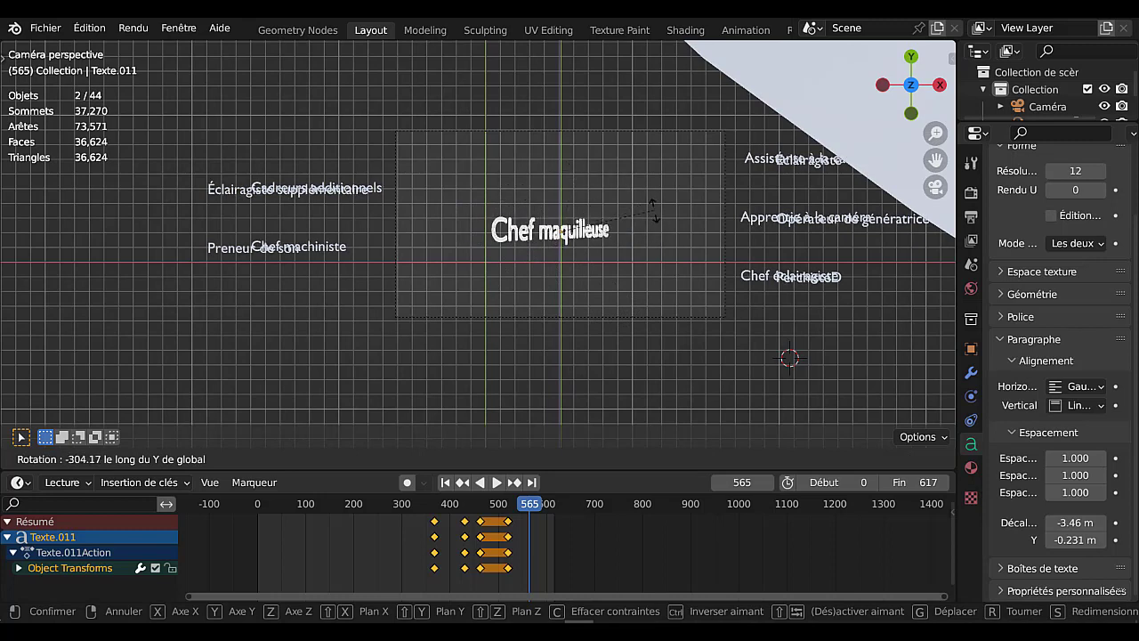
pyautogui.press('Escape')
# - With automatic keyframing on, rotate the "Chef maquilleuse" line about -133° around global Y at frame 565
pyautogui.click(407, 482)
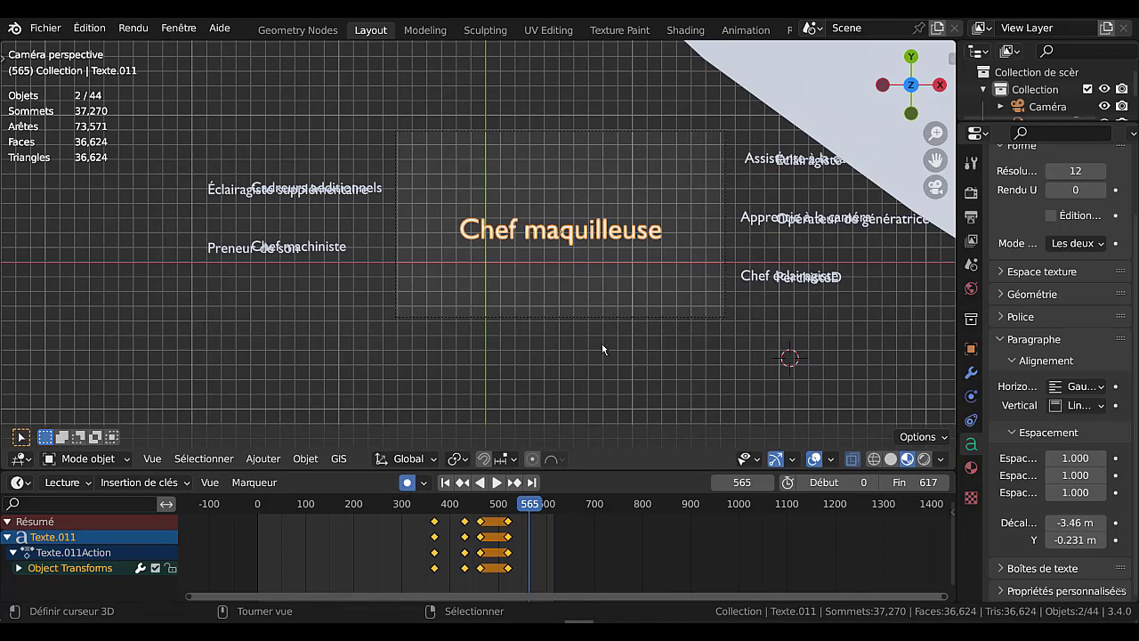
pyautogui.press('r')
pyautogui.press('y')
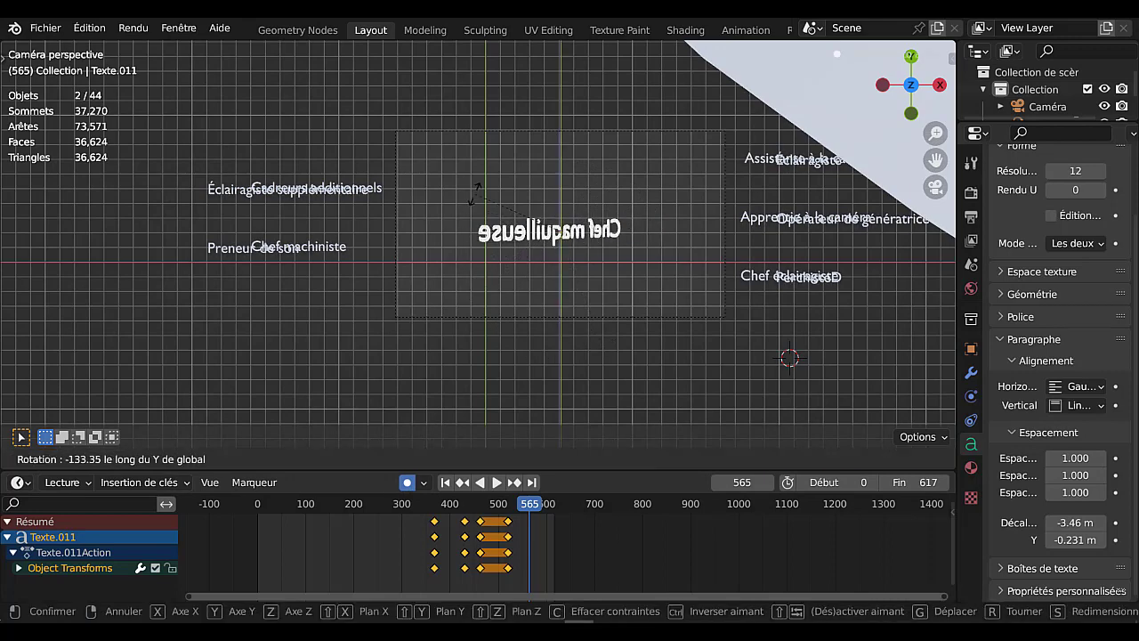
pyautogui.click(476, 198)
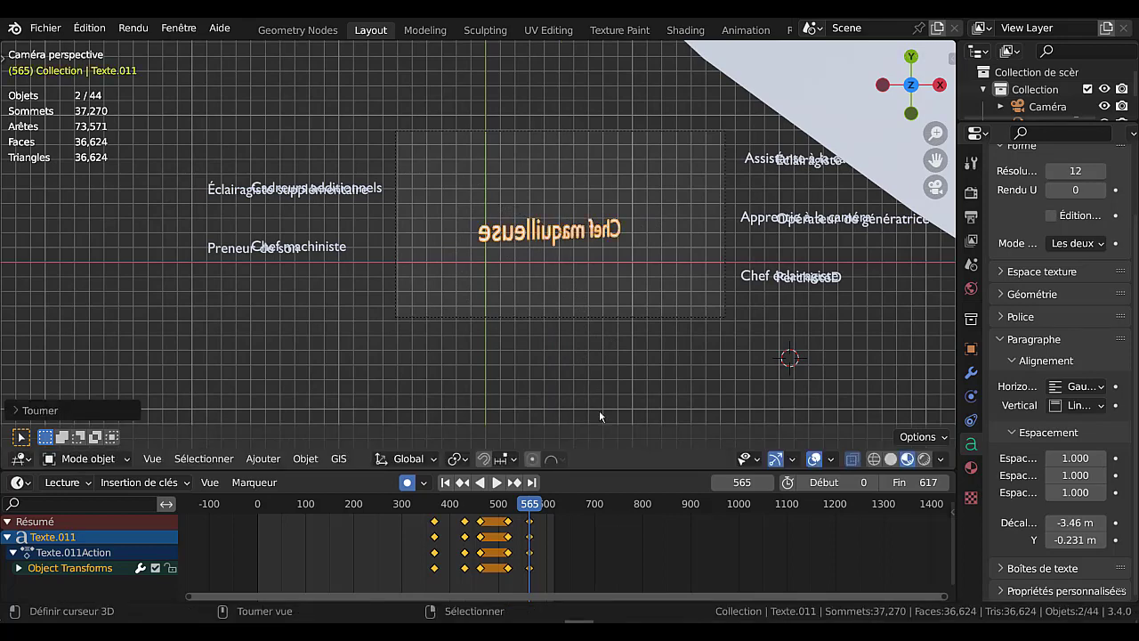
# - Scale the "Chef maquilleuse" line to 0.01 at frame 565 and play the animation from about frame 400
pyautogui.press('s')
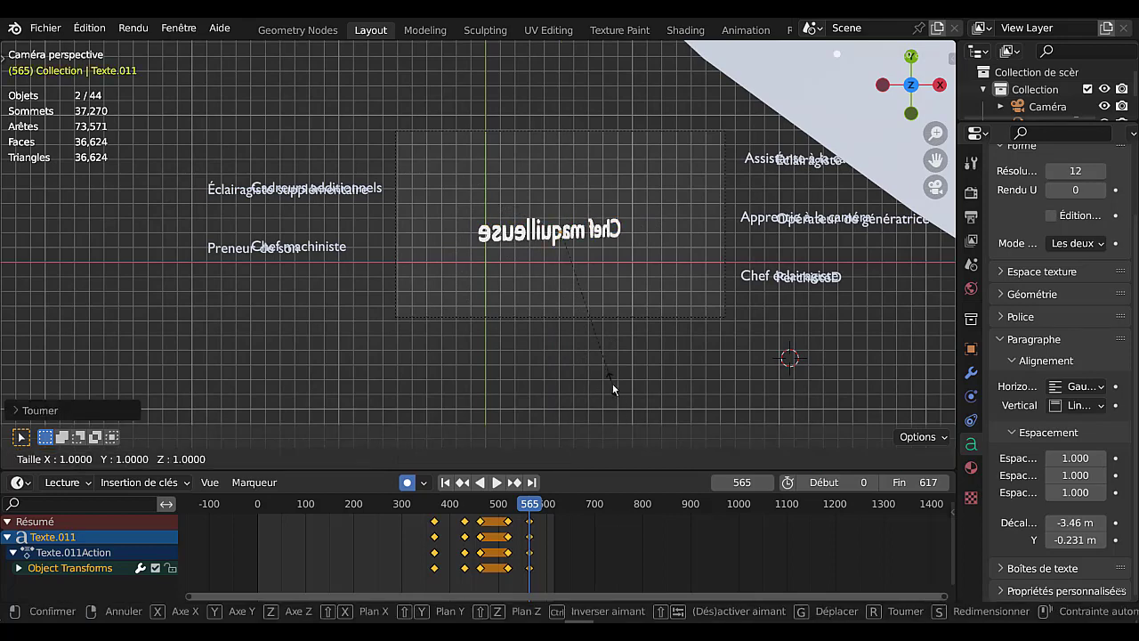
pyautogui.write('0.0')
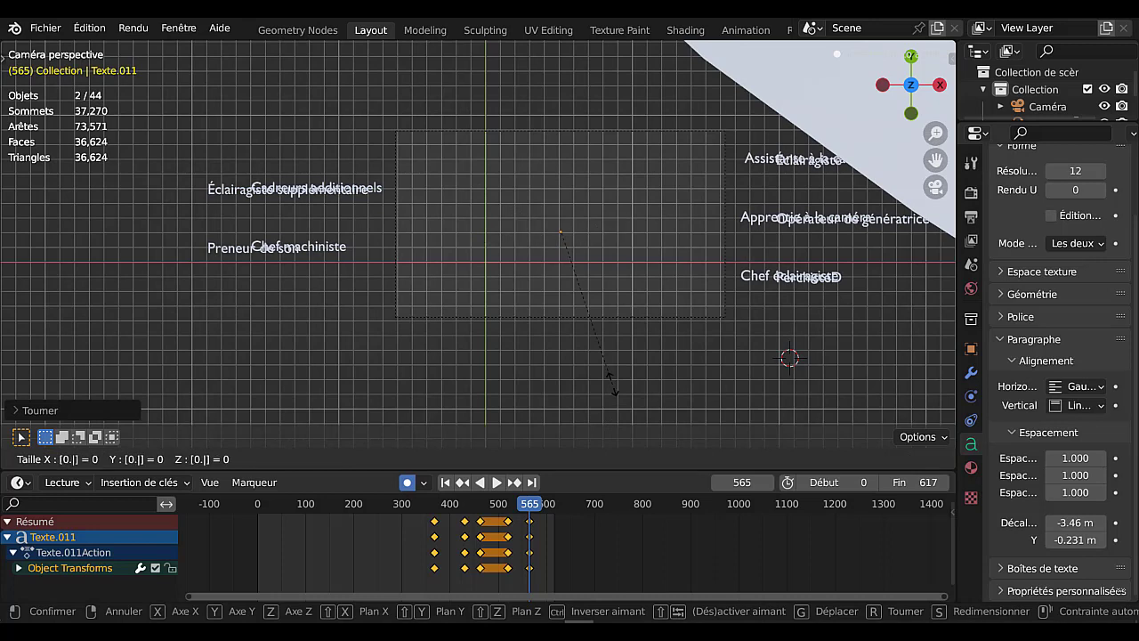
pyautogui.write('1')
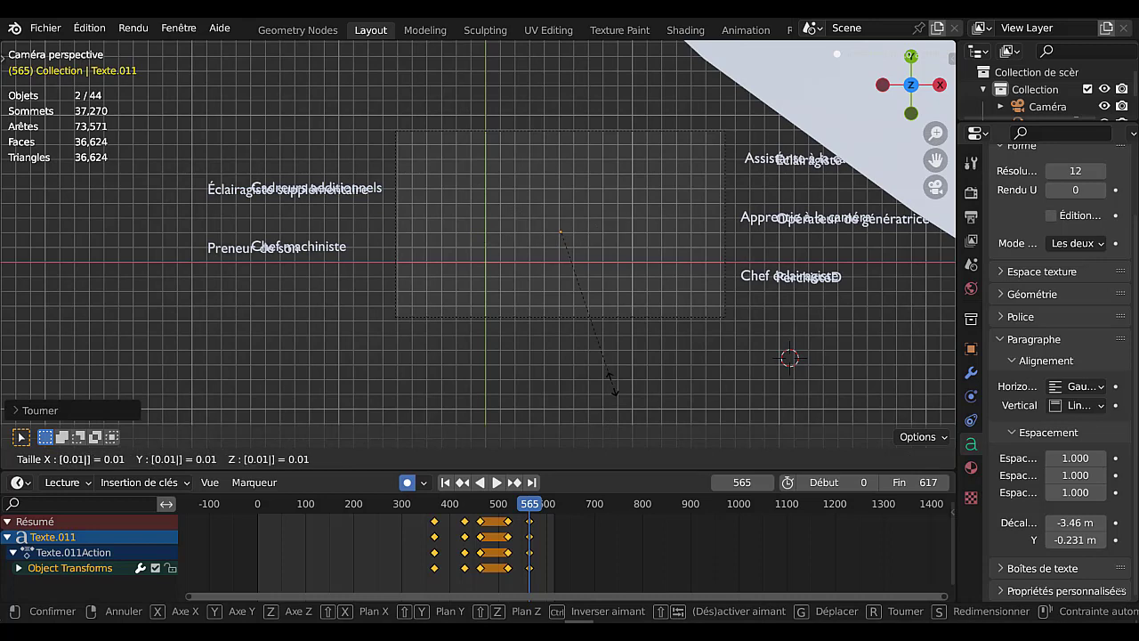
pyautogui.press('Return')
pyautogui.moveTo(534, 504); pyautogui.dragTo(452, 513)
pyautogui.press('space')
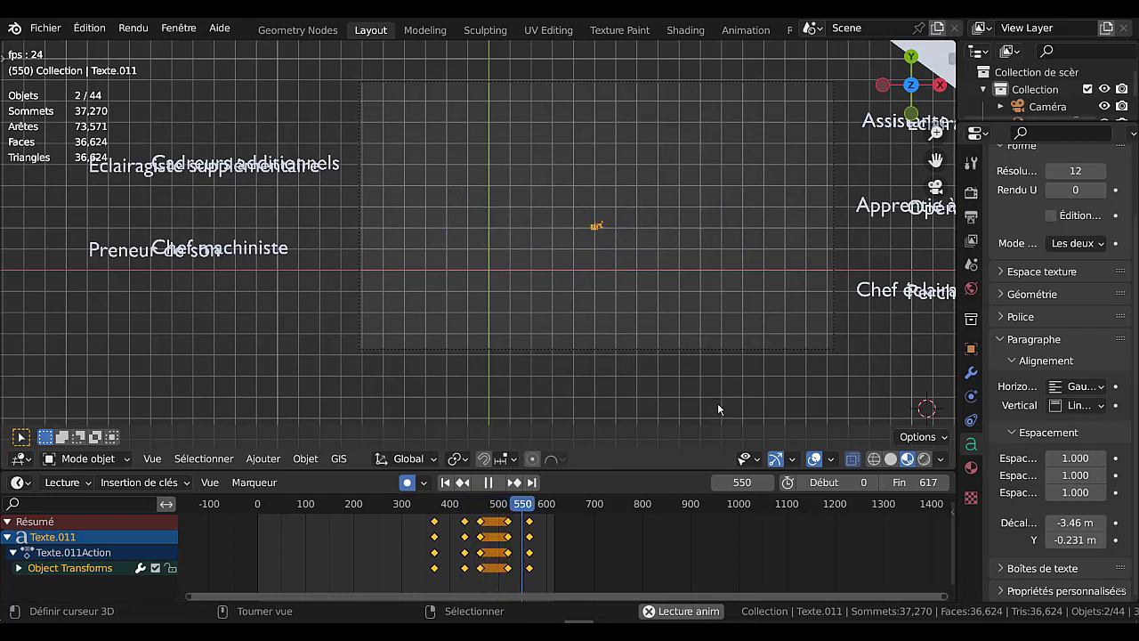
# - Move the last keyframe of the "Chef maquilleuse" line to about frame 620 and replay its exit from about frame 460
pyautogui.click(530, 522)
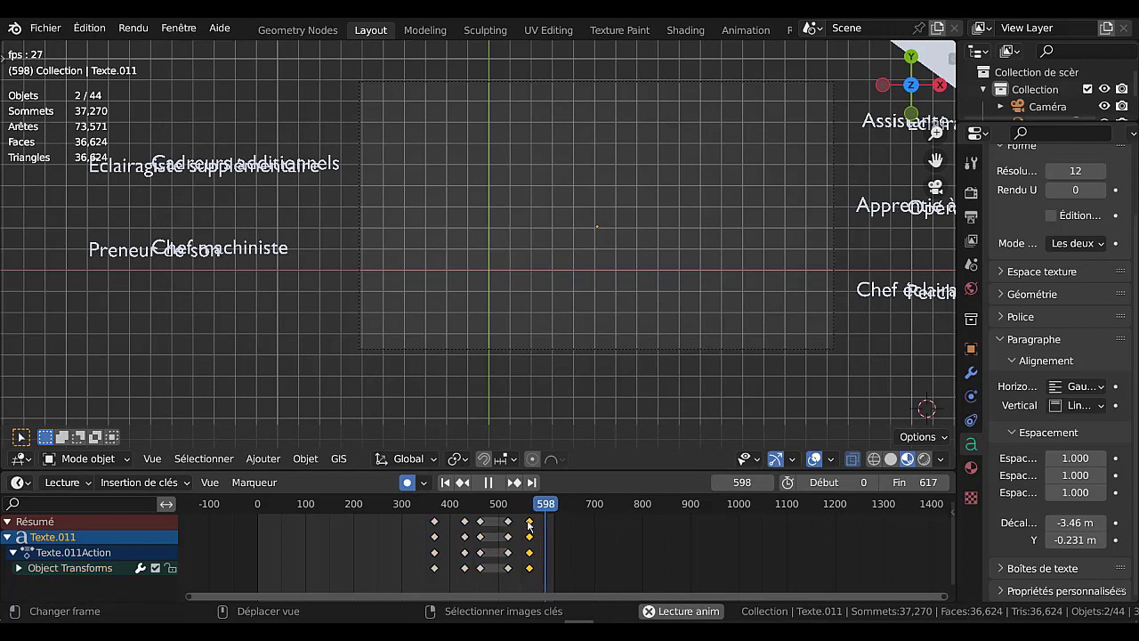
pyautogui.press('g')
pyautogui.click(556, 537)
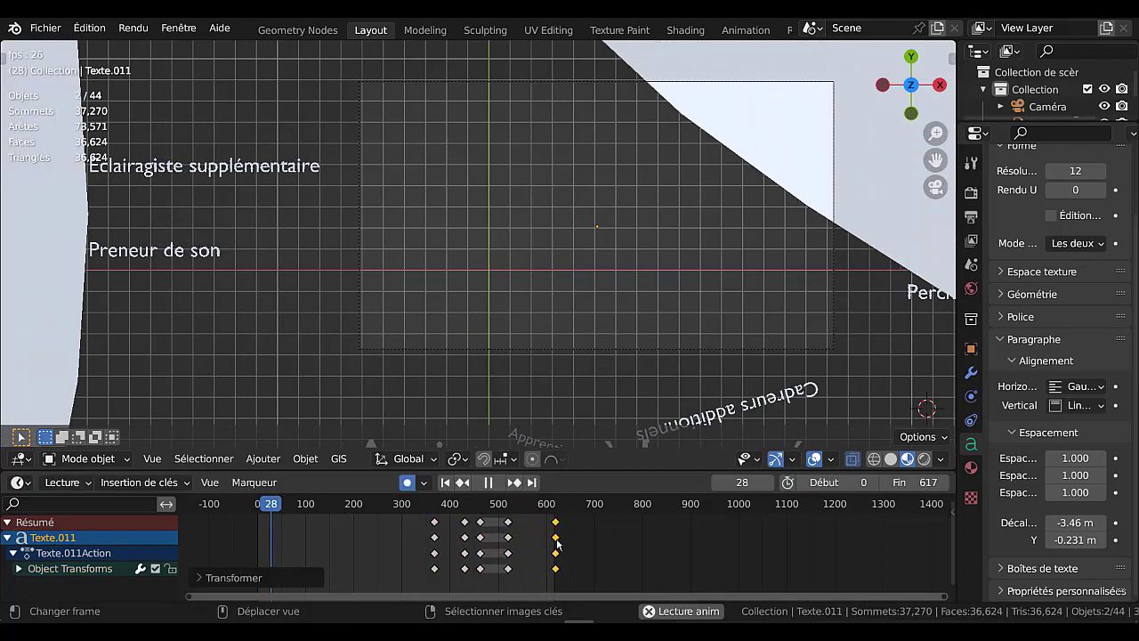
pyautogui.click(478, 503)
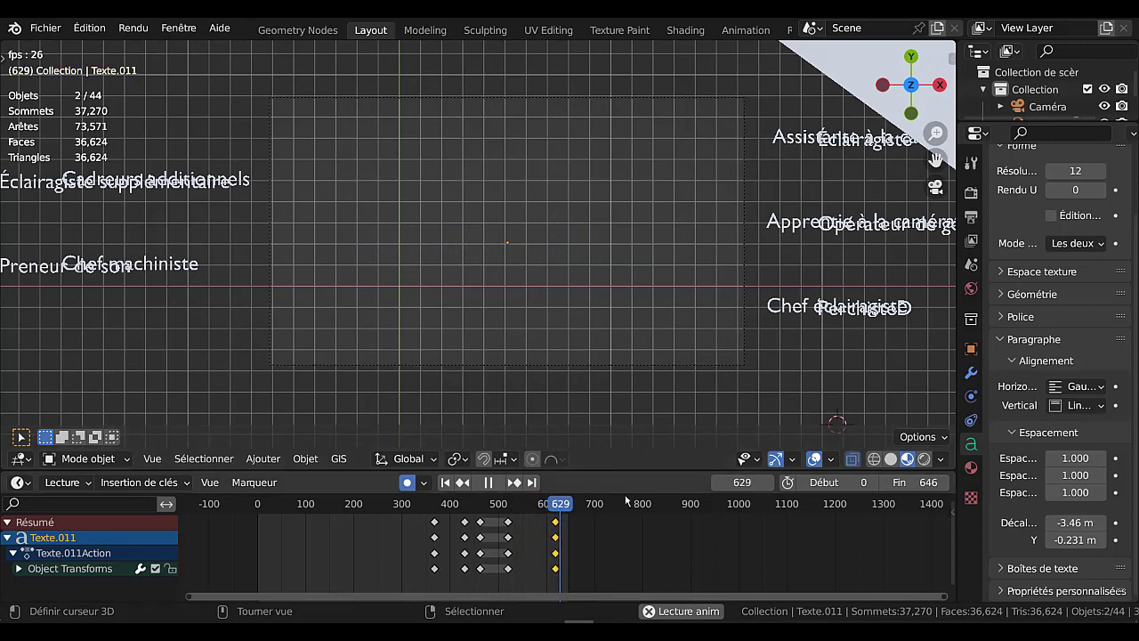
pyautogui.click(488, 482)
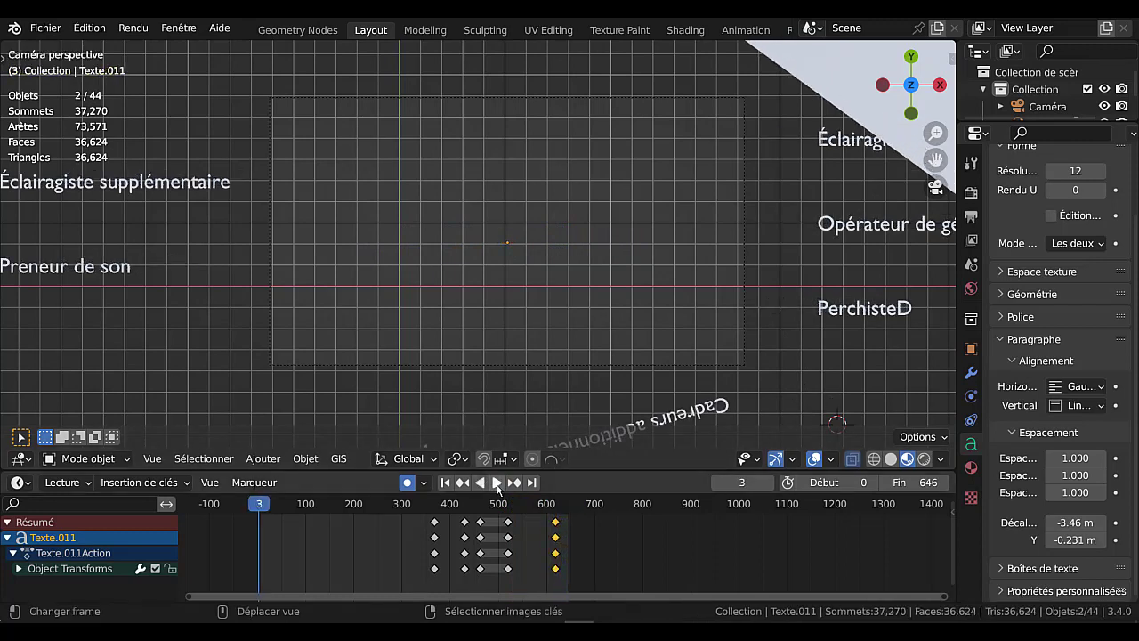
# - Turn automatic keyframing off and go to frame 222 to view the first group of credit lines up close
pyautogui.click(408, 483)
pyautogui.moveTo(251, 506); pyautogui.dragTo(364, 526)
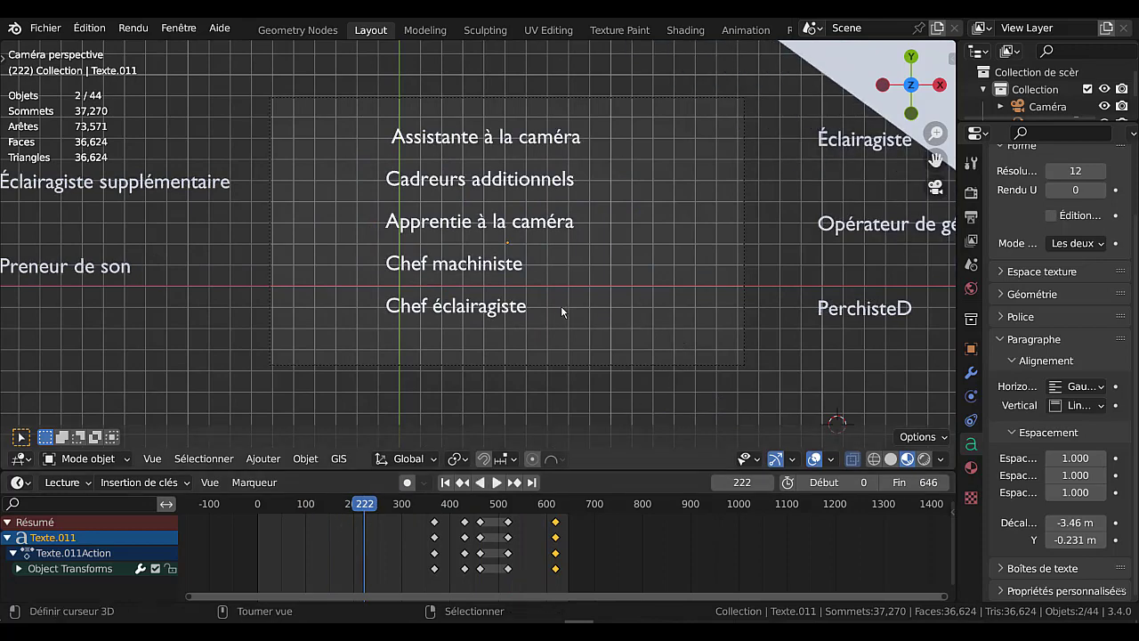
pyautogui.scroll(2, 587, 328)
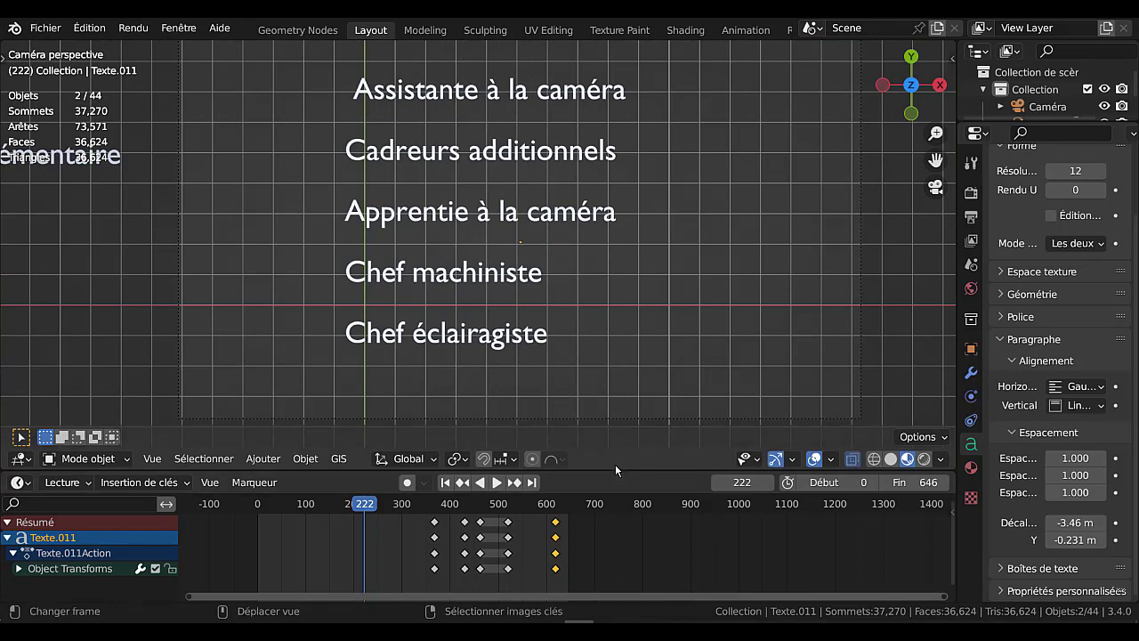
# - Enlarge the 3D viewport by reducing the timeline's height and slightly narrowing the properties editor, after trying wider settings for it
pyautogui.moveTo(615, 469); pyautogui.dragTo(612, 520)
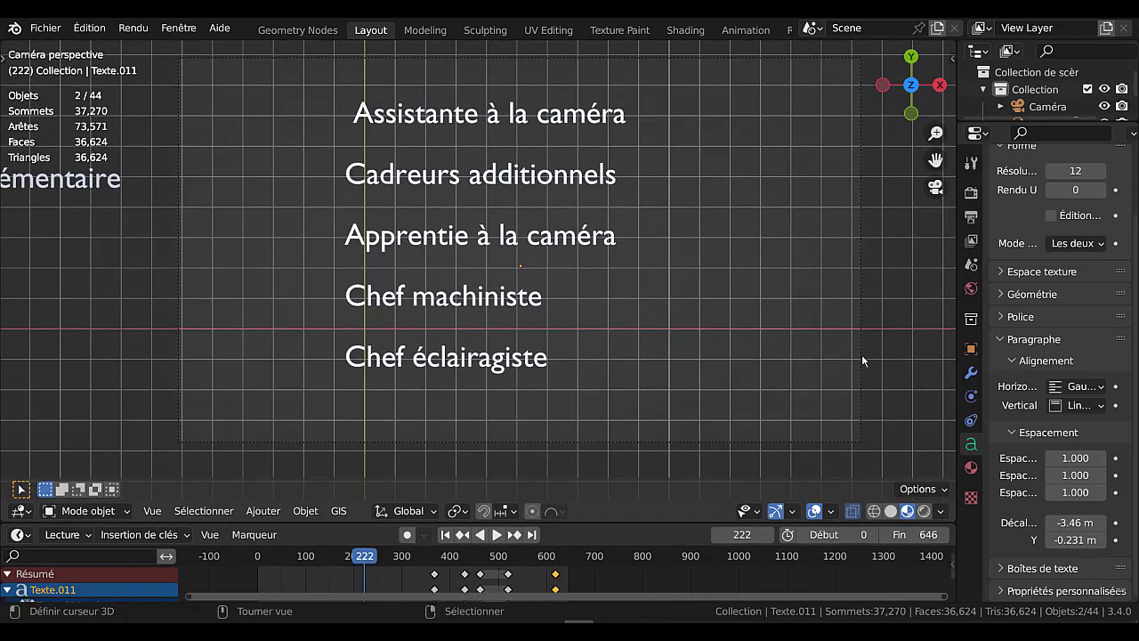
pyautogui.moveTo(960, 289); pyautogui.dragTo(865, 289)
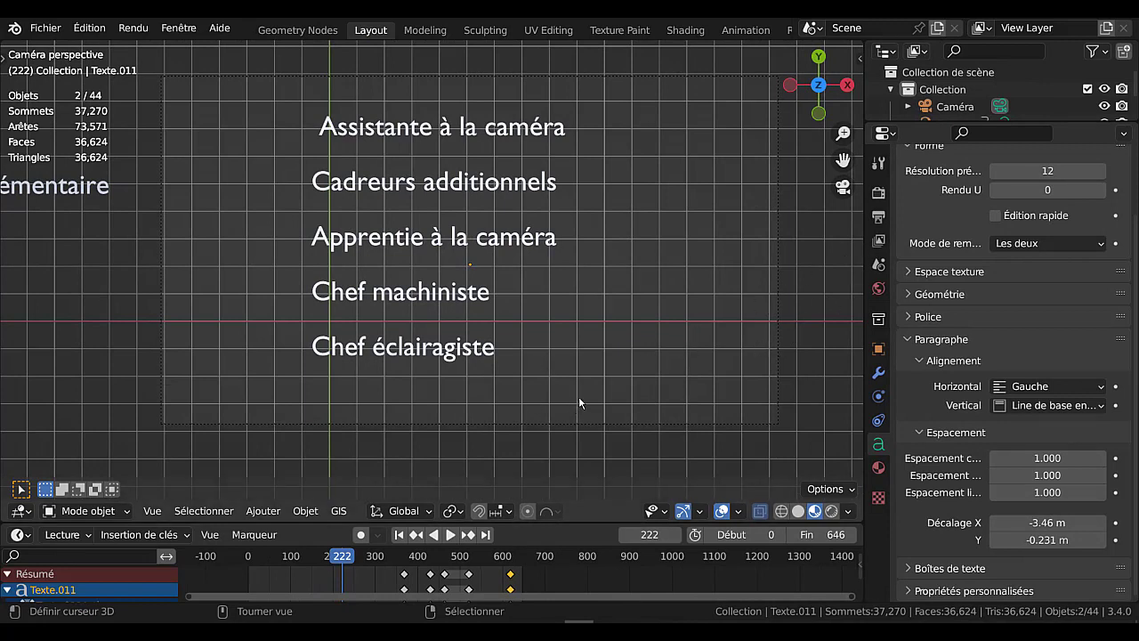
pyautogui.moveTo(862, 307); pyautogui.dragTo(855, 308)
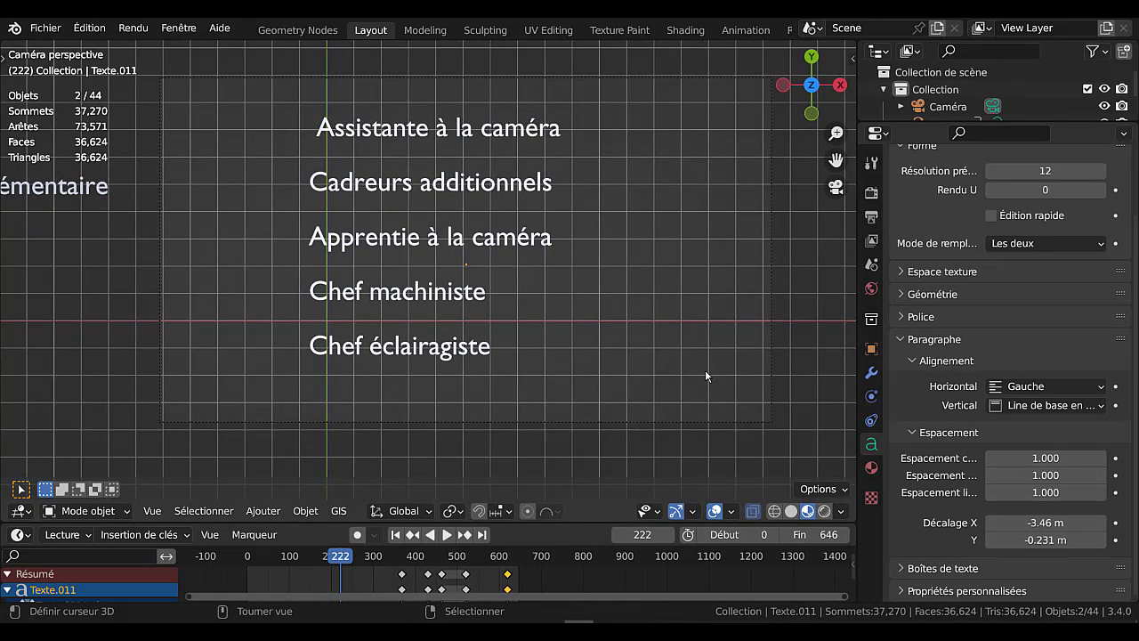
pyautogui.moveTo(854, 307); pyautogui.dragTo(822, 307)
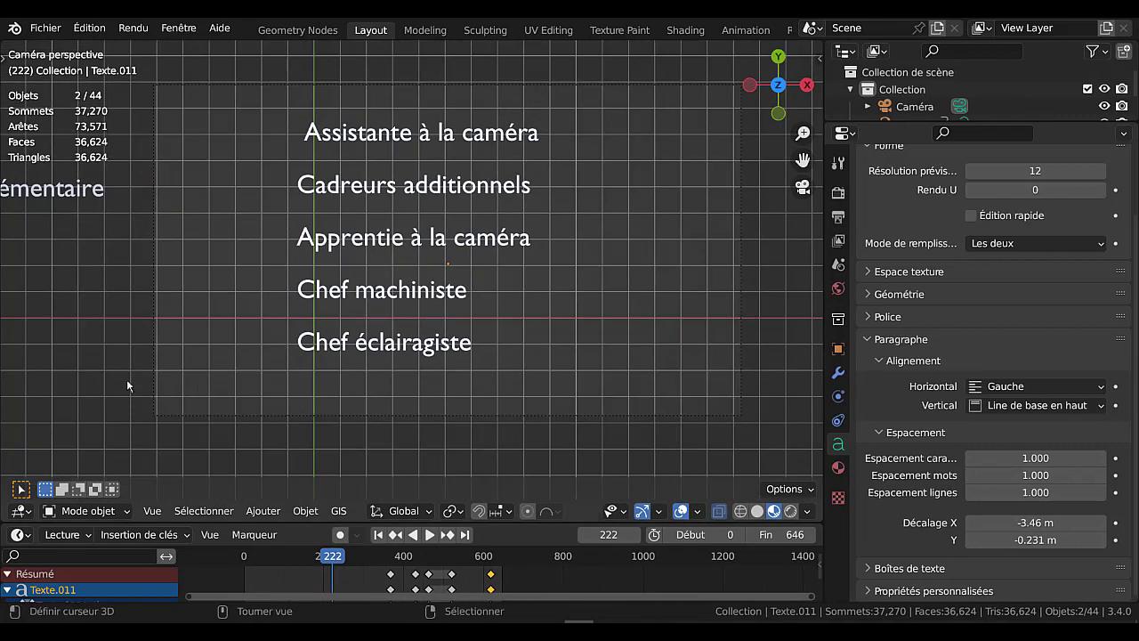
pyautogui.click(20, 510)
pyautogui.moveTo(824, 275); pyautogui.dragTo(922, 275)
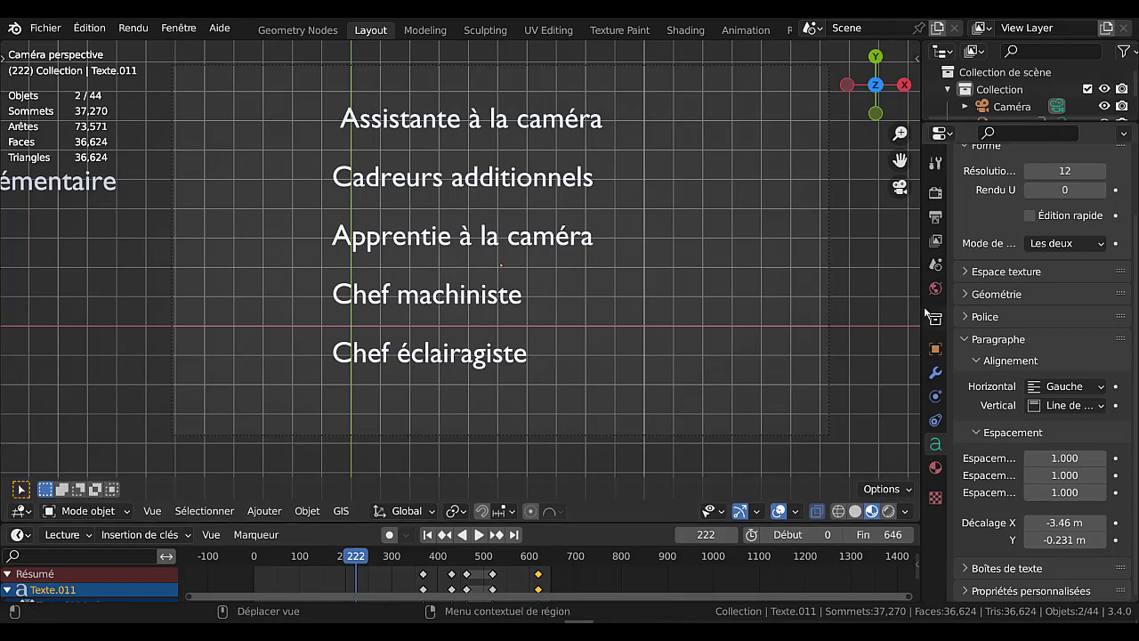
pyautogui.moveTo(921, 308); pyautogui.dragTo(969, 308)
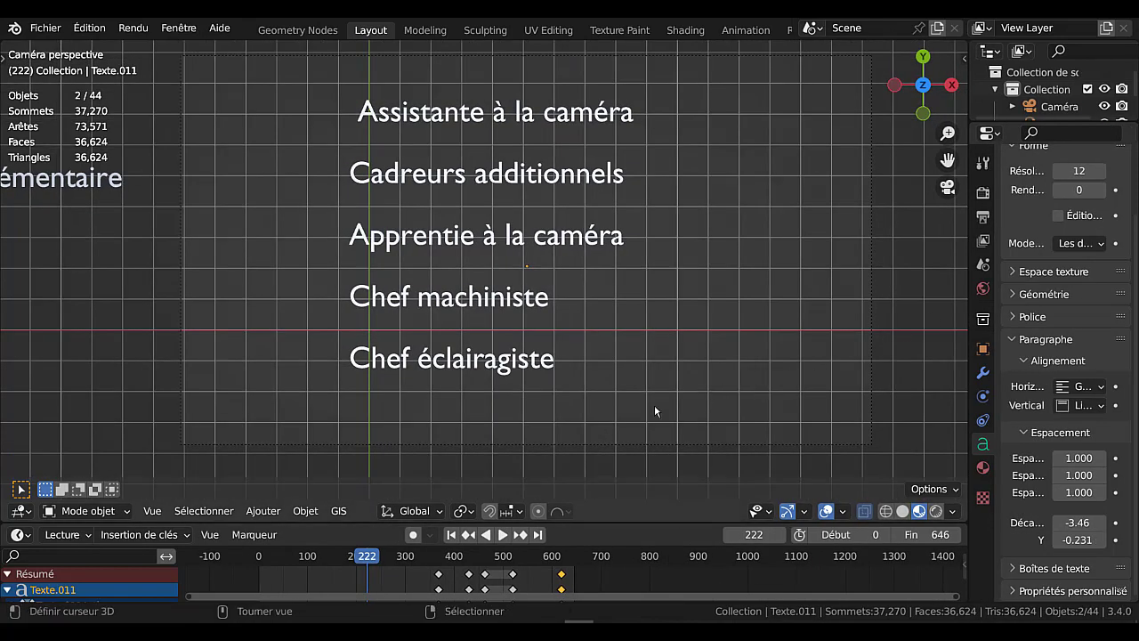